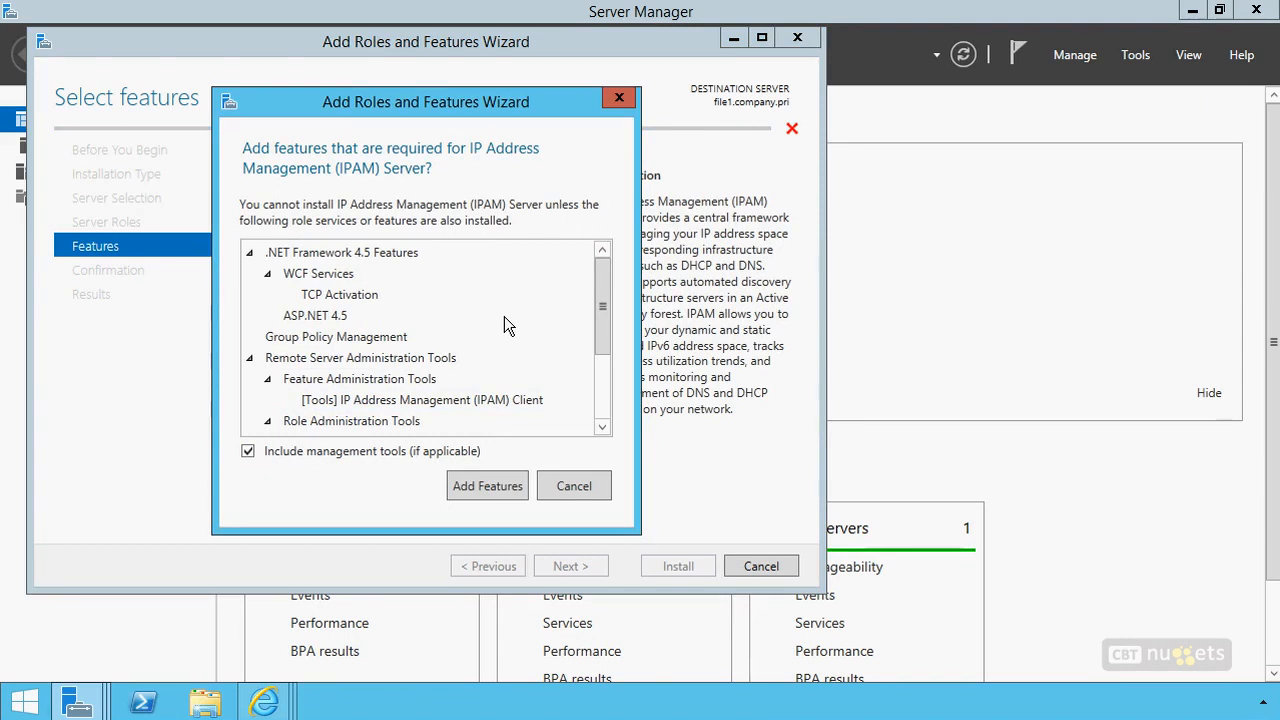
Add the features required for IP Address Management (IPAM) Server and install them with automatic restart of the destination server if required
left_click_drag(604, 275, 608, 383)
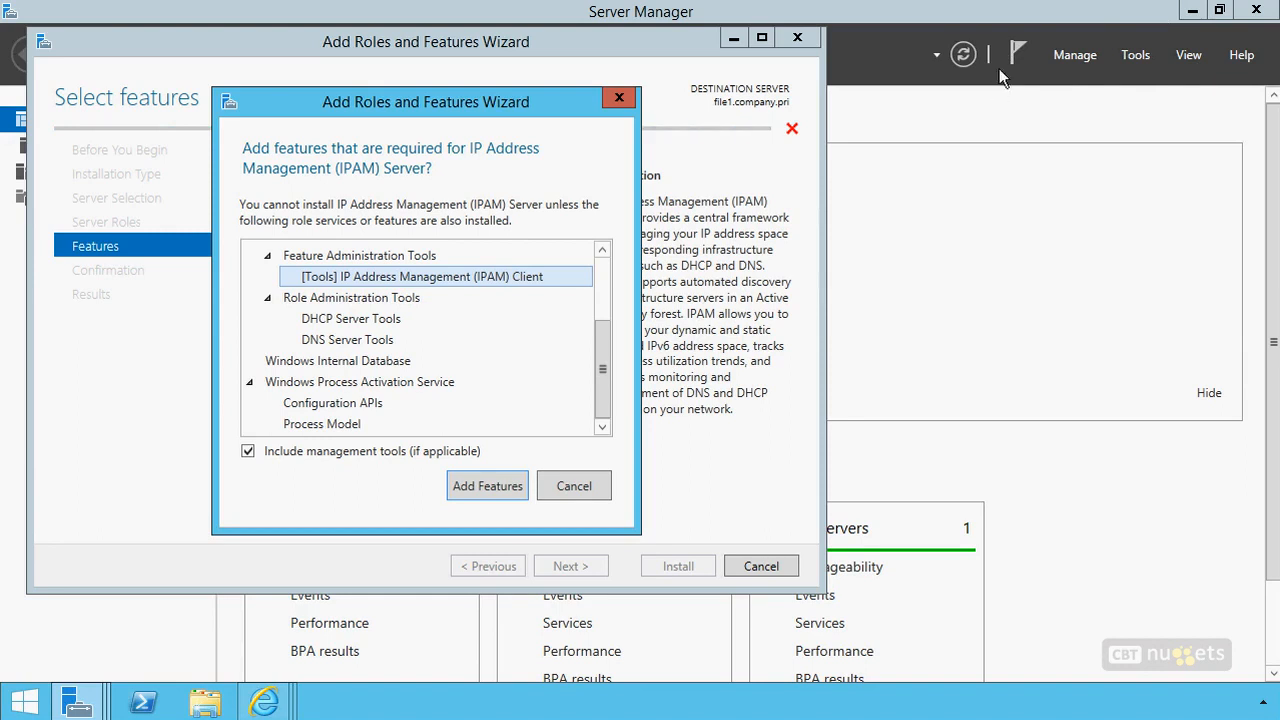
left_click(489, 487)
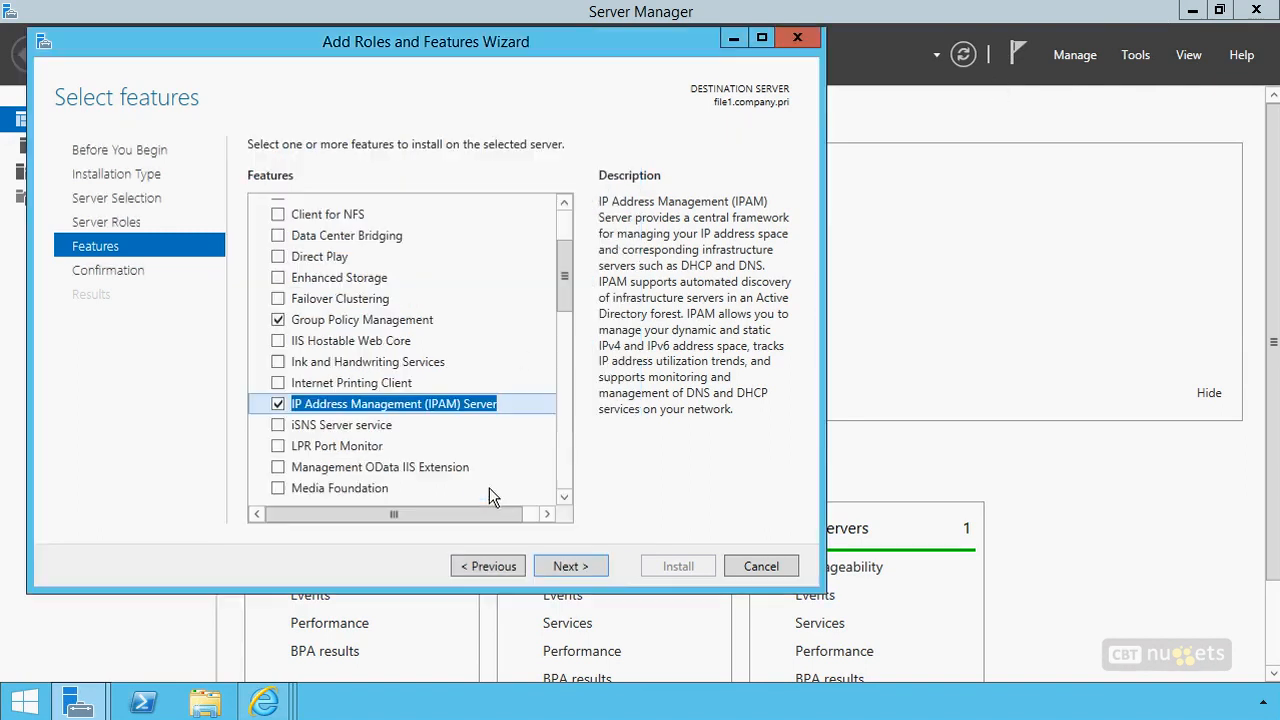
left_click(578, 566)
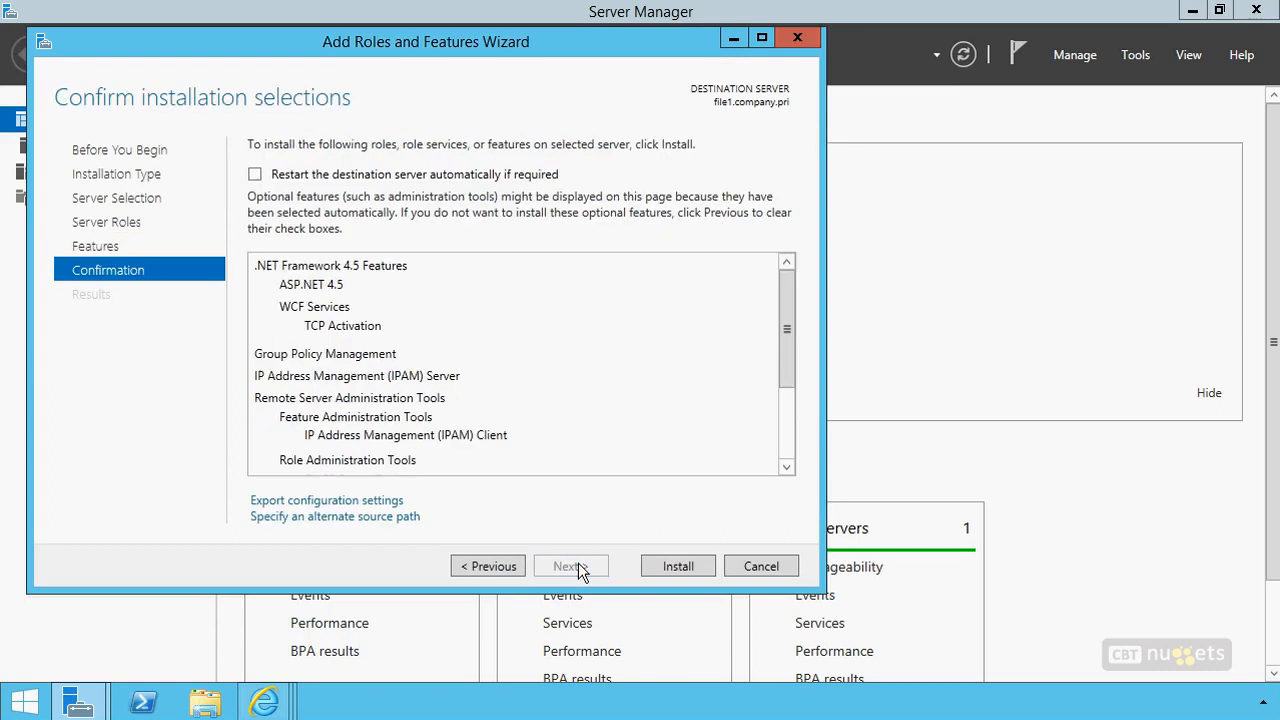
left_click(428, 180)
left_click(684, 428)
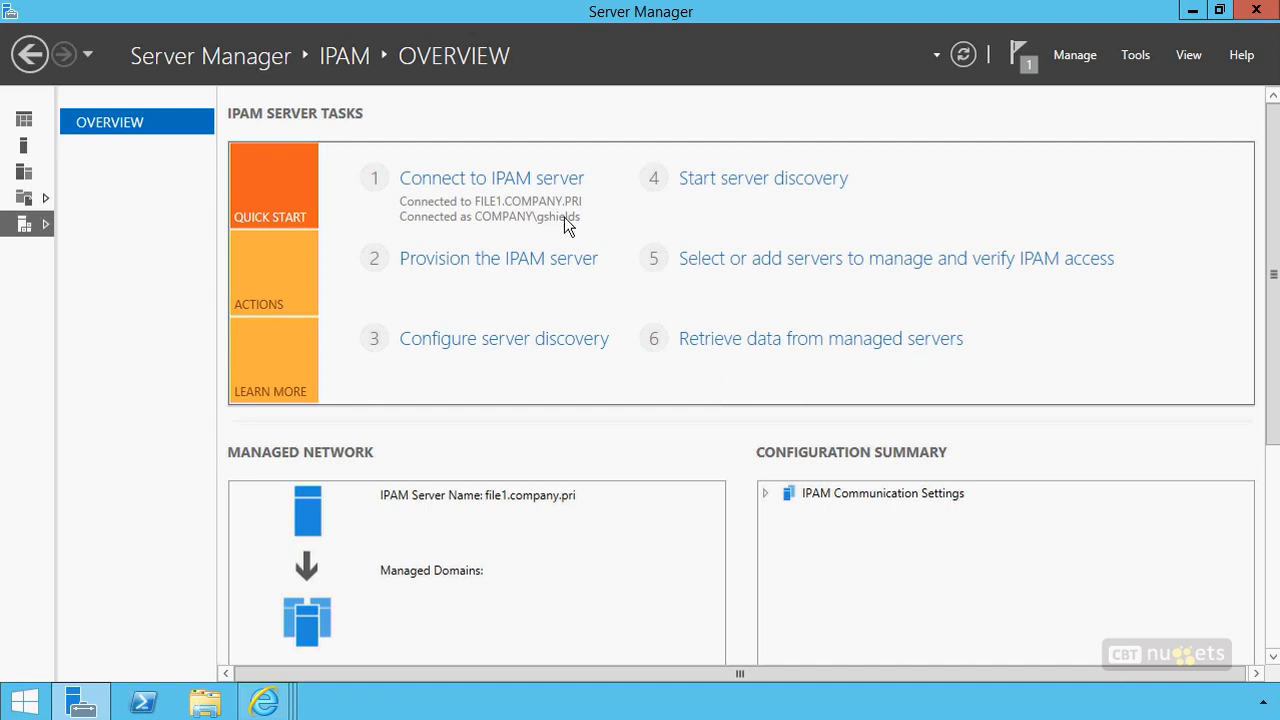
Check which IPAM servers are available for connection, and start provisioning the IPAM server, advancing to its database configuration
left_click(531, 180)
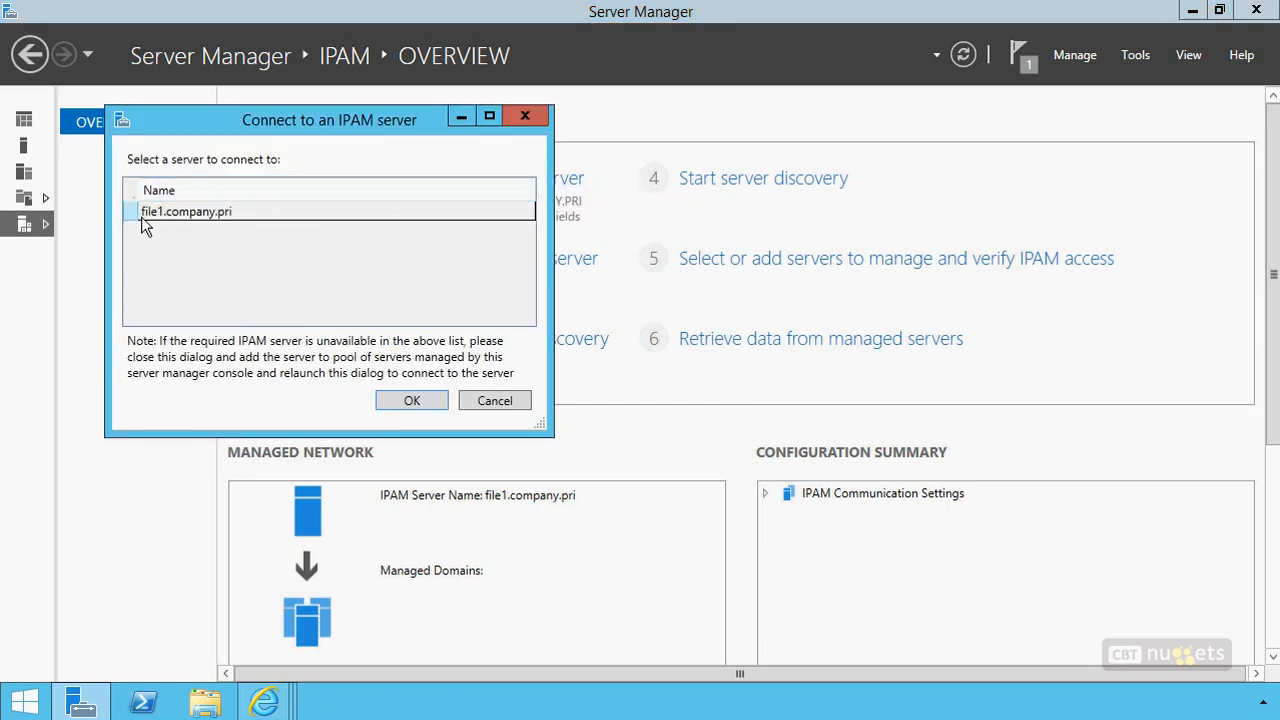
left_click(482, 398)
left_click(486, 262)
left_click_drag(521, 151, 612, 38)
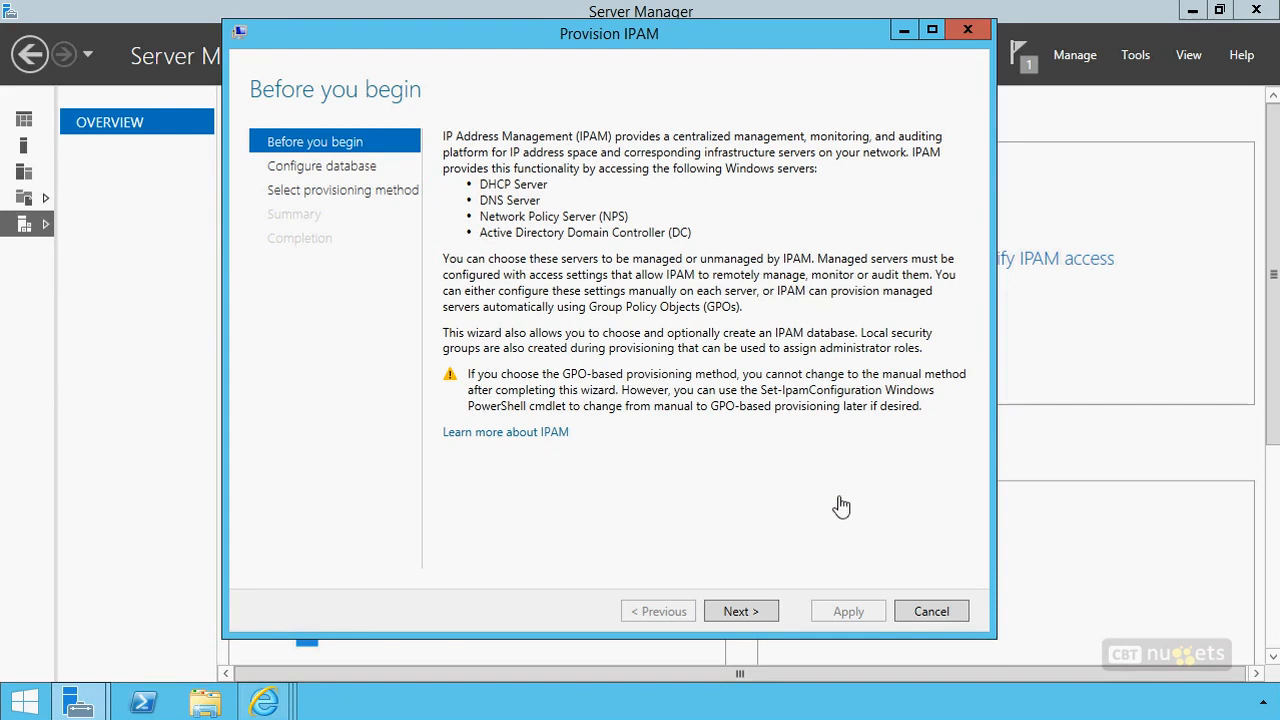
left_click(748, 612)
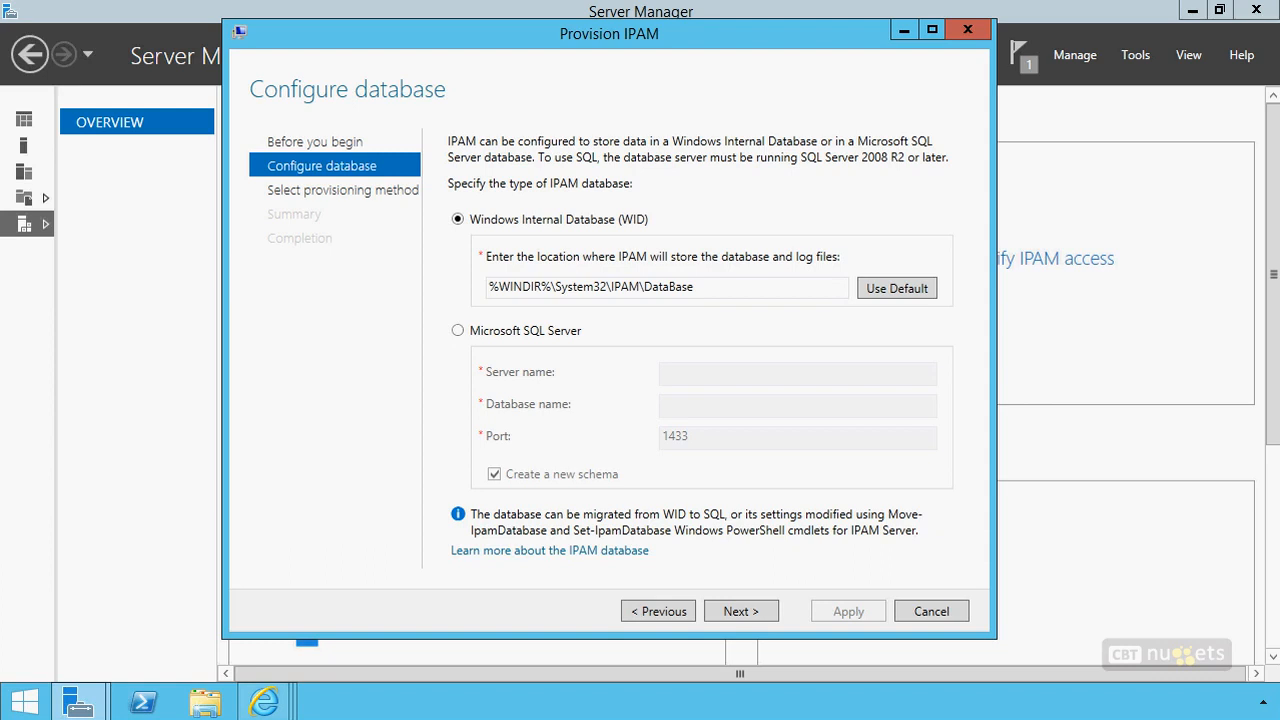
left_click_drag(486, 203, 468, 313)
left_click_drag(443, 440, 458, 436)
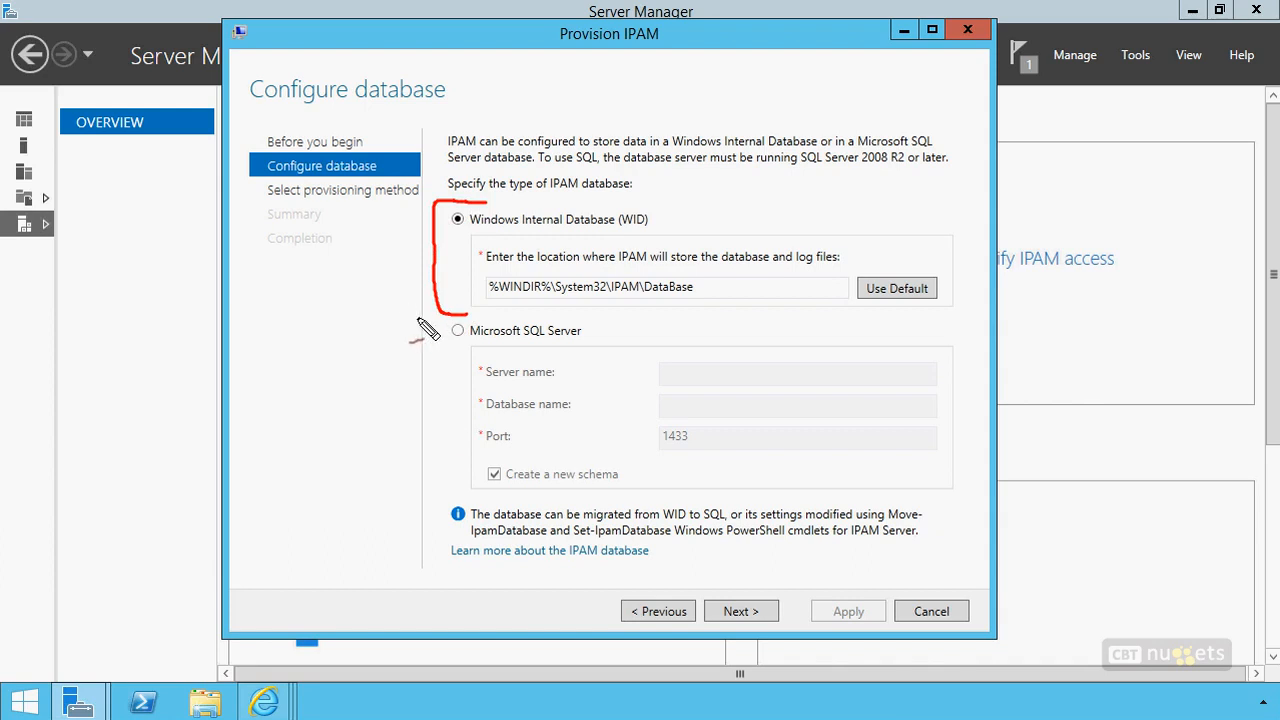
left_click_drag(436, 321, 422, 499)
left_click_drag(400, 403, 360, 402)
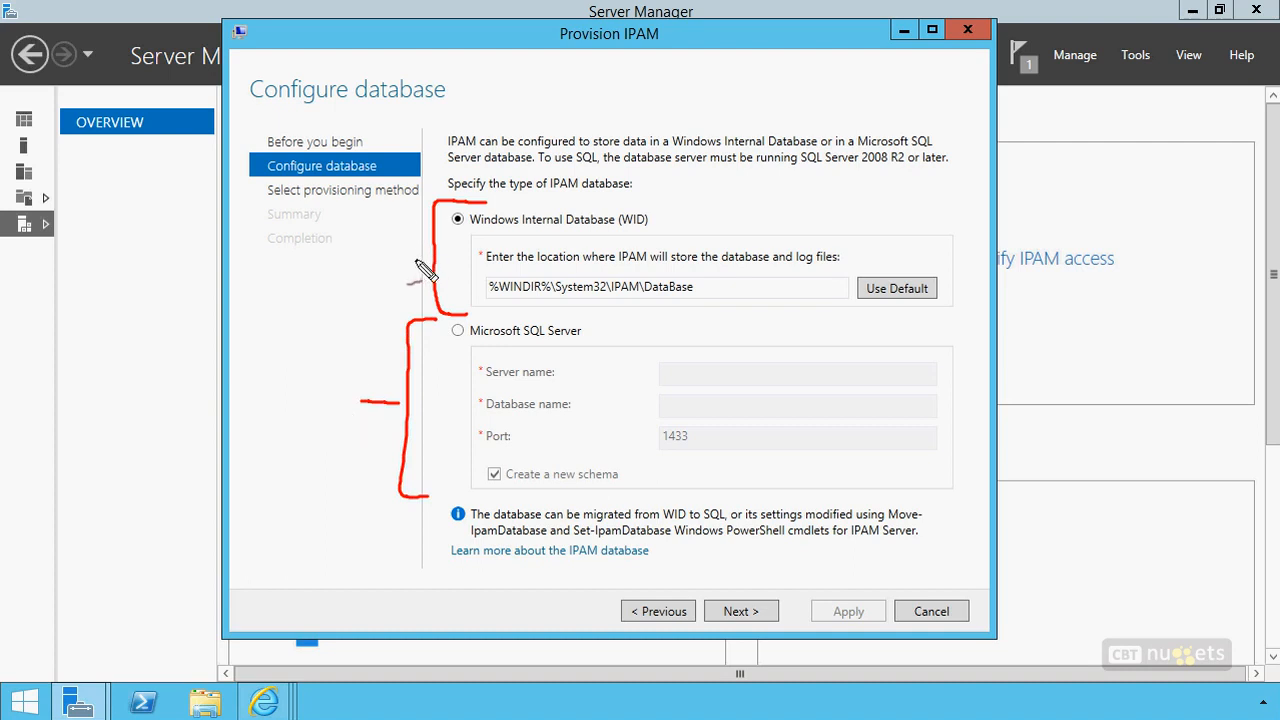
left_click_drag(420, 255, 386, 257)
mouse_move(476, 207)
left_mouse_down()
mouse_move(456, 236)
mouse_move(480, 234)
left_mouse_up()
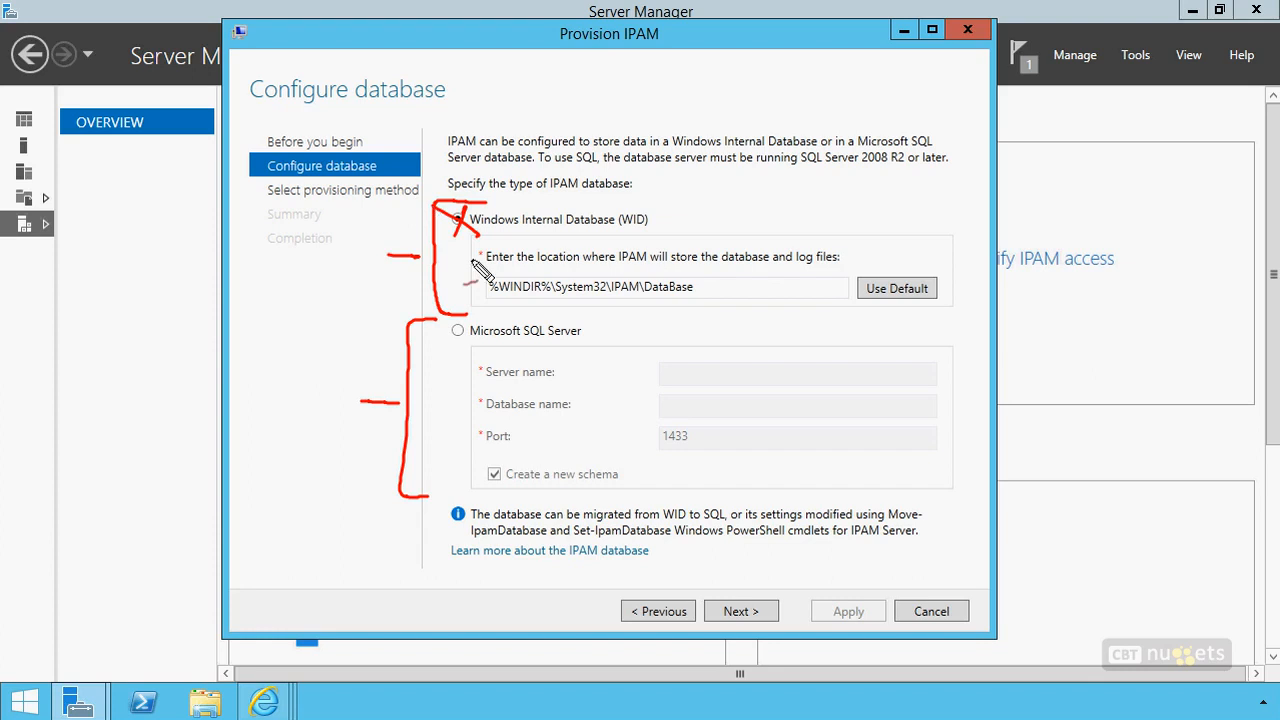
left_click_drag(456, 277, 481, 285)
mouse_move(420, 256)
left_mouse_down()
mouse_move(385, 257)
mouse_move(325, 396)
mouse_move(406, 402)
left_mouse_up()
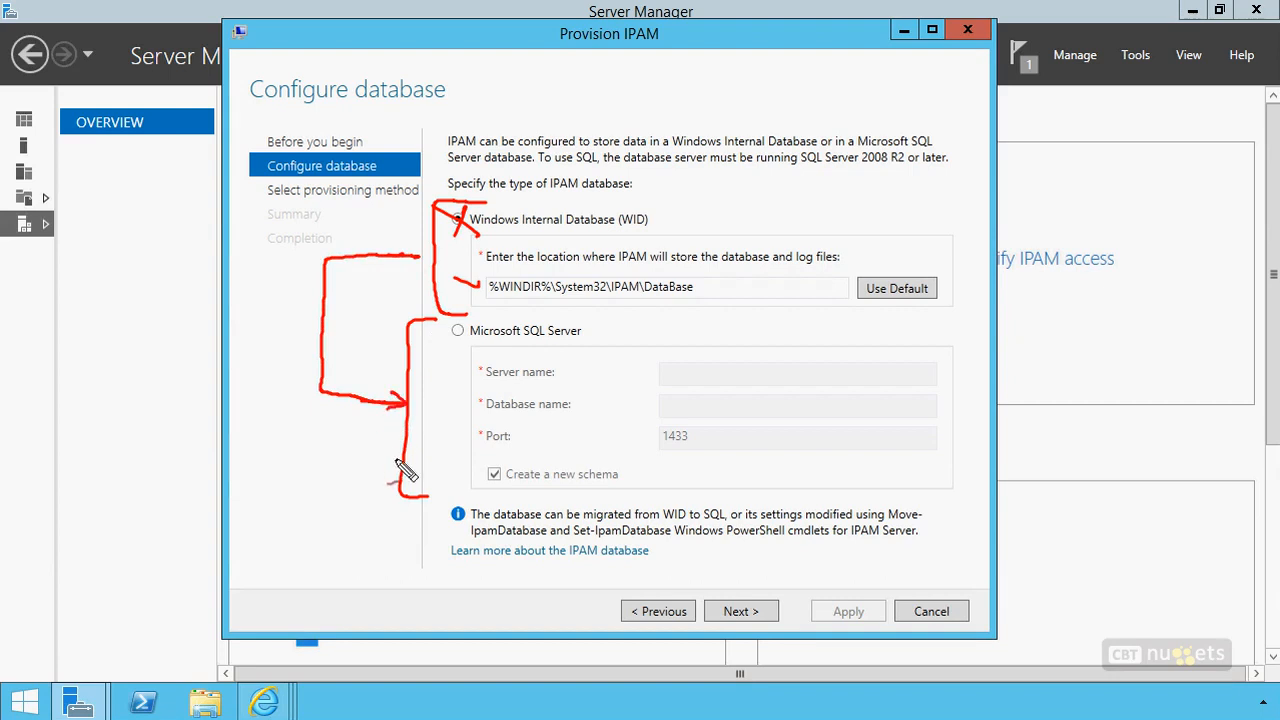
key("Escape")
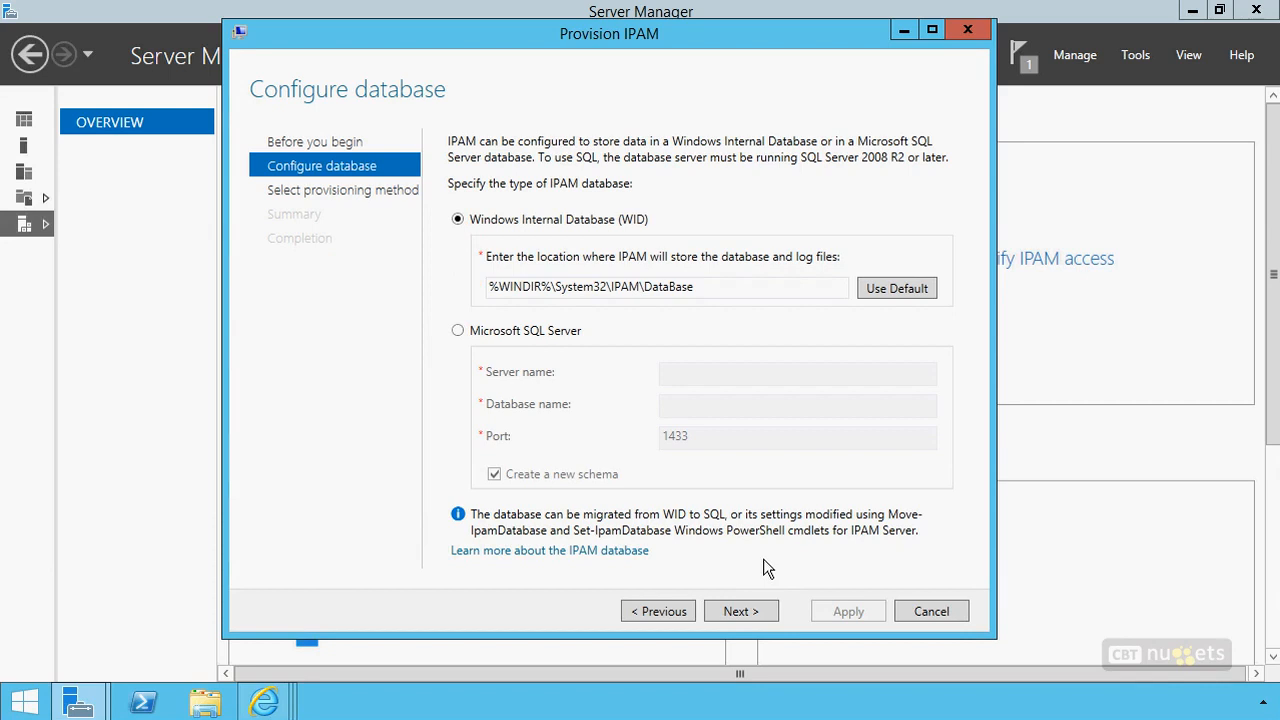
Accept the Windows Internal Database (WID) at its default location and proceed to the provisioning method selection
left_click(745, 611)
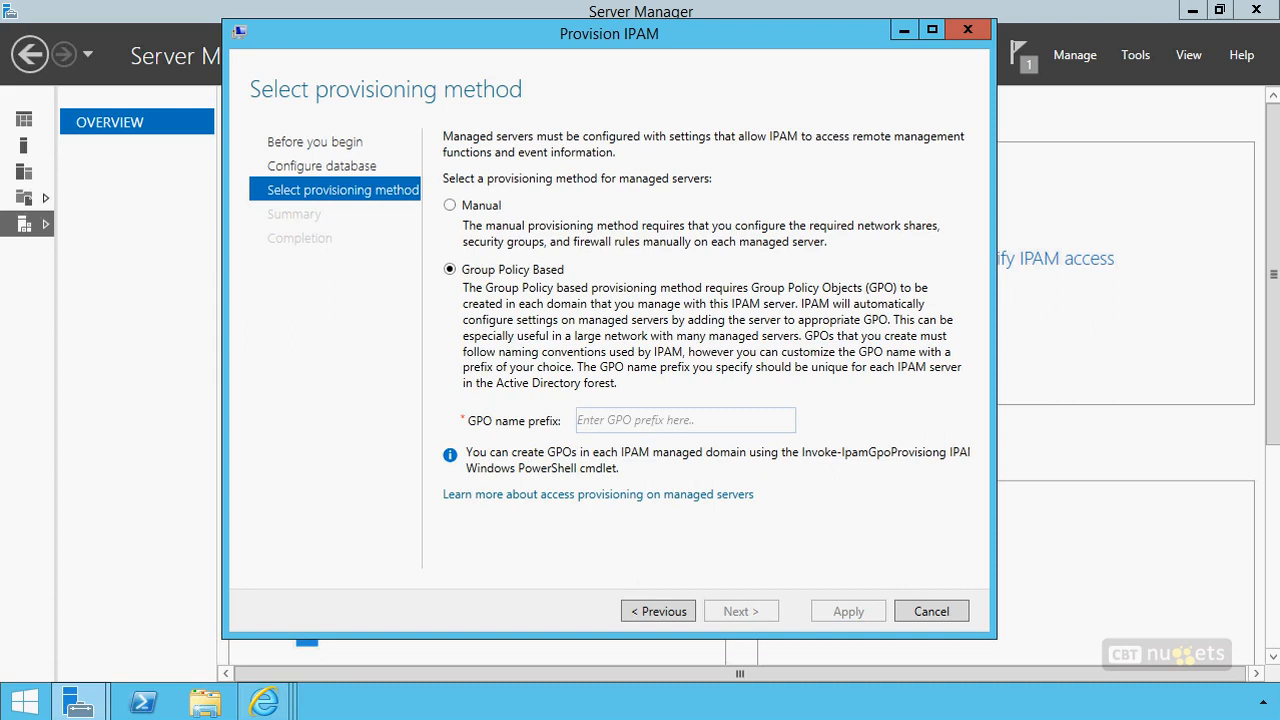
mouse_move(478, 191)
left_mouse_down()
mouse_move(426, 300)
mouse_move(462, 386)
left_mouse_up()
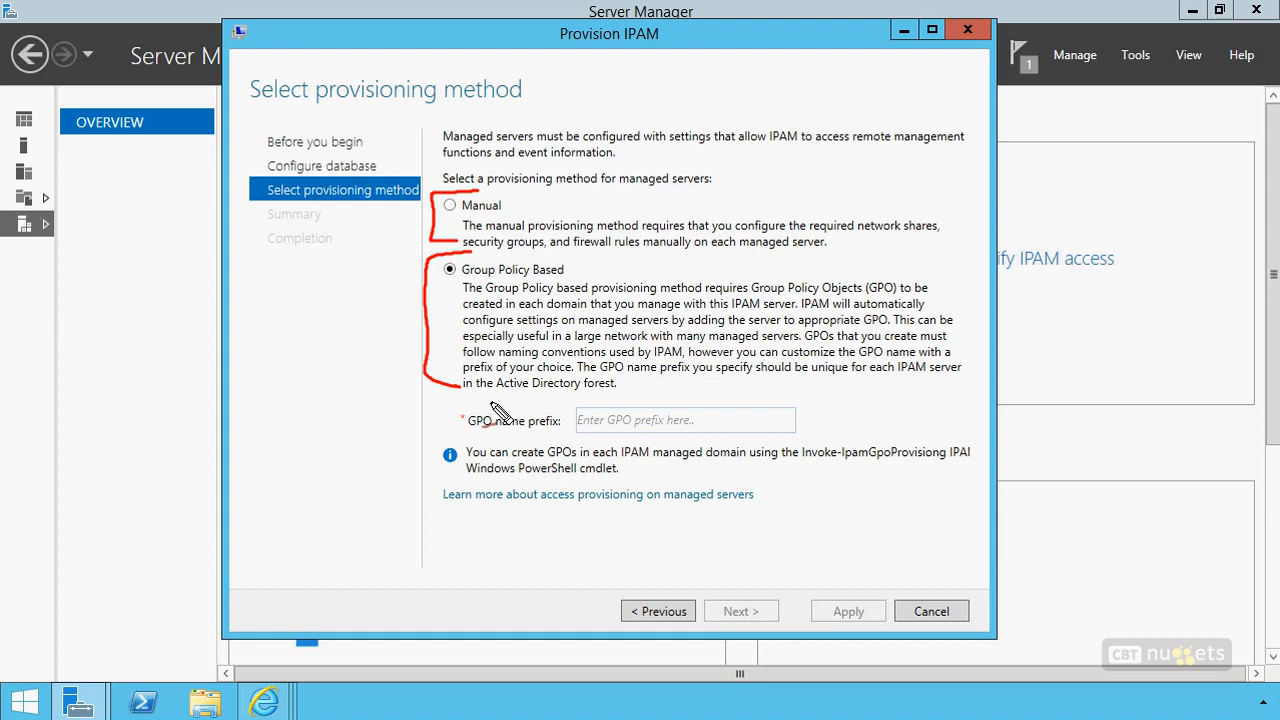
mouse_move(960, 284)
left_mouse_down()
mouse_move(968, 263)
mouse_move(957, 265)
mouse_move(971, 294)
left_mouse_up()
left_click(942, 289)
left_click(963, 308)
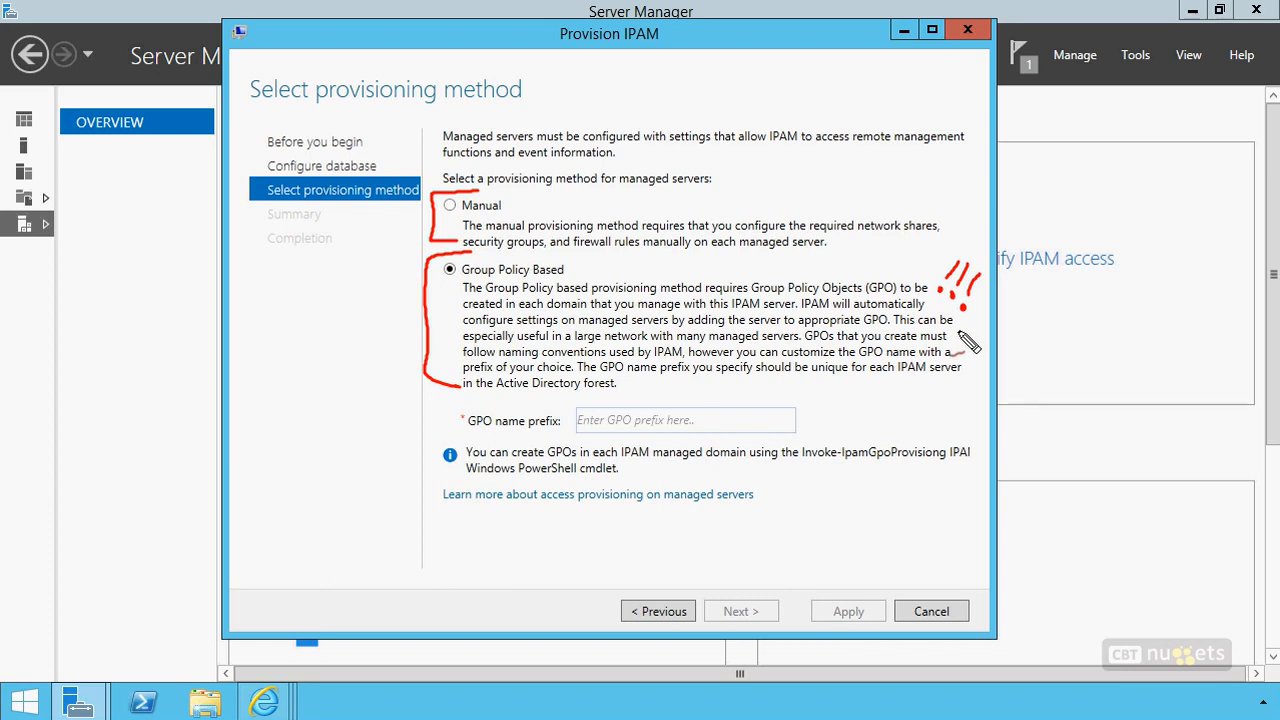
left_click_drag(420, 220, 378, 210)
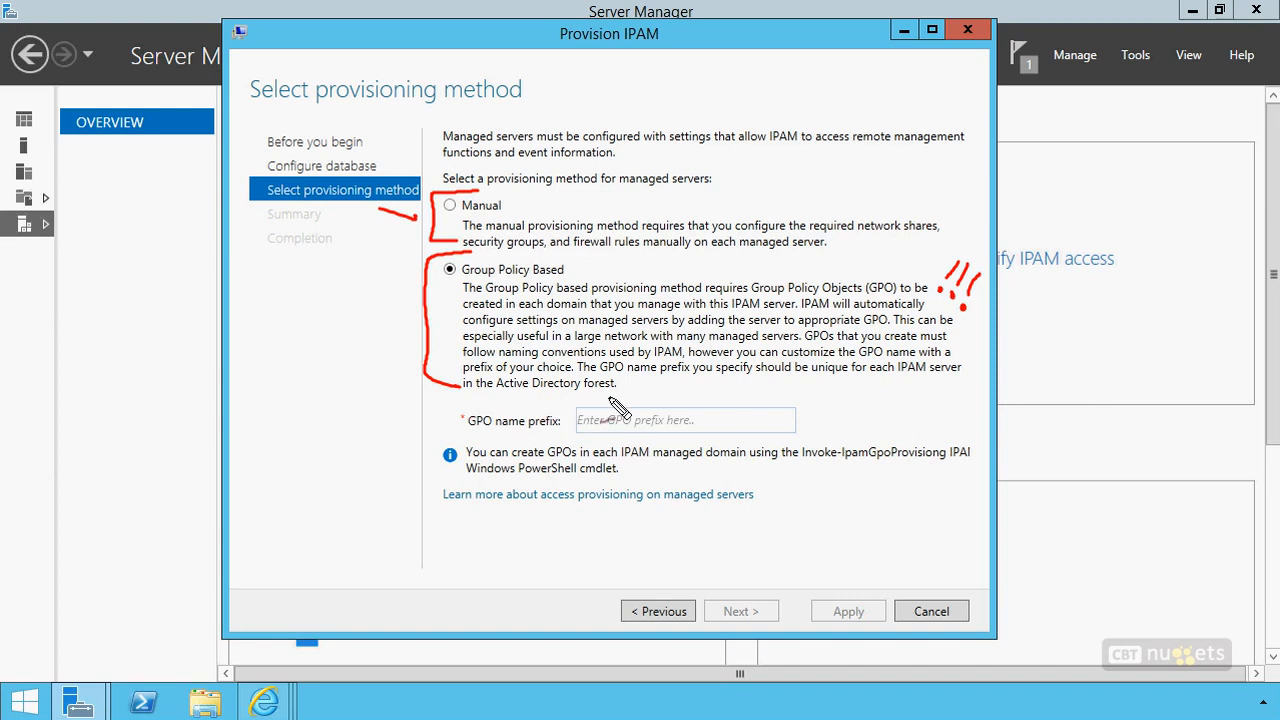
mouse_move(643, 392)
left_mouse_down()
mouse_move(447, 455)
mouse_move(812, 448)
mouse_move(572, 402)
left_mouse_up()
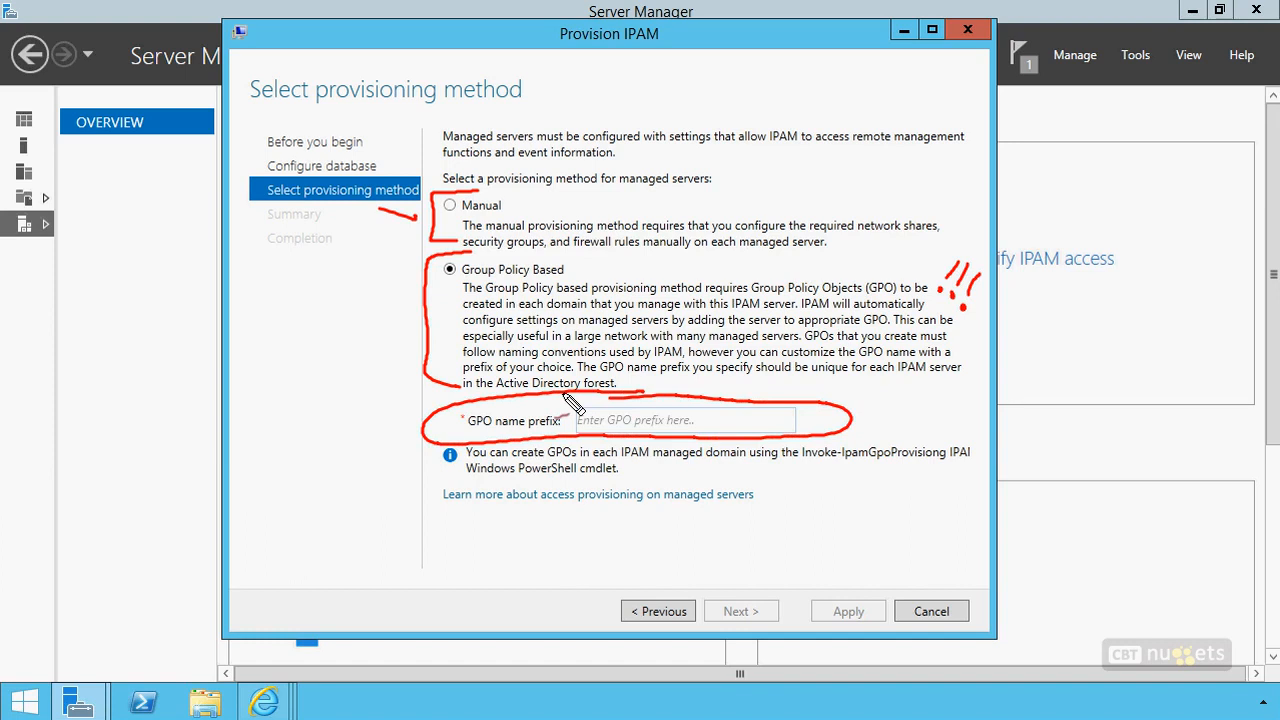
left_click_drag(805, 463, 948, 464)
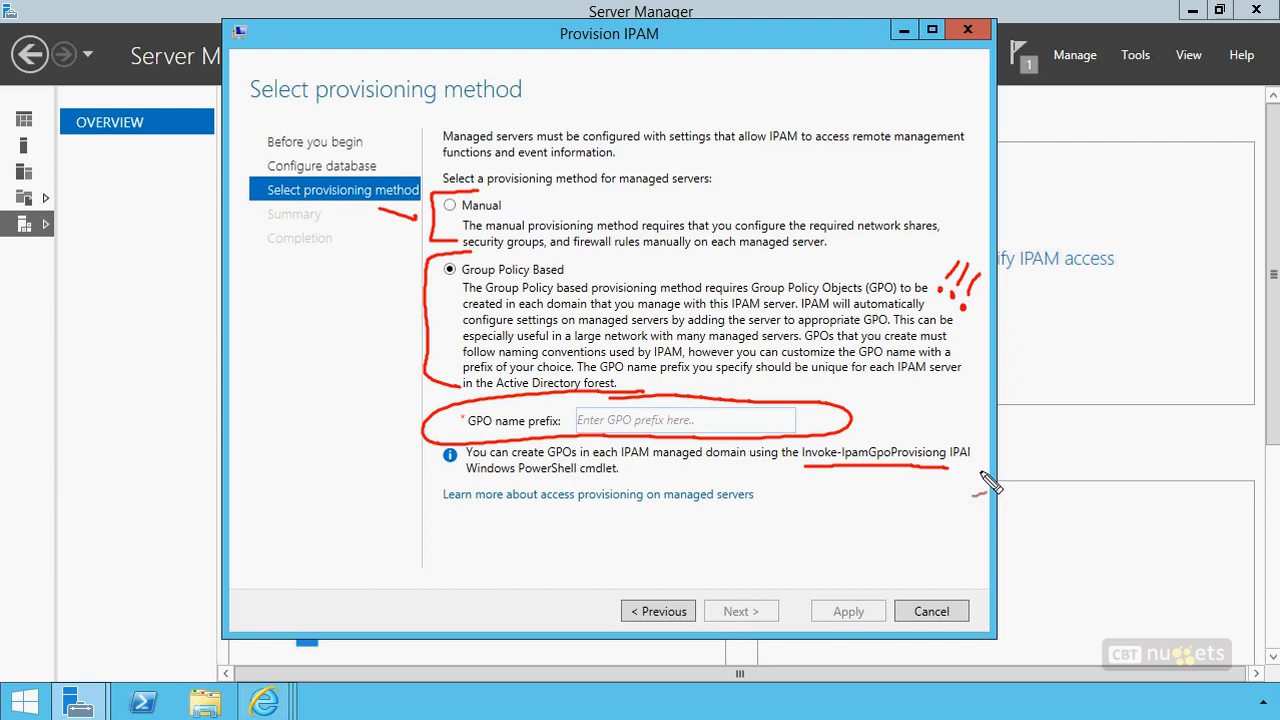
key("Escape")
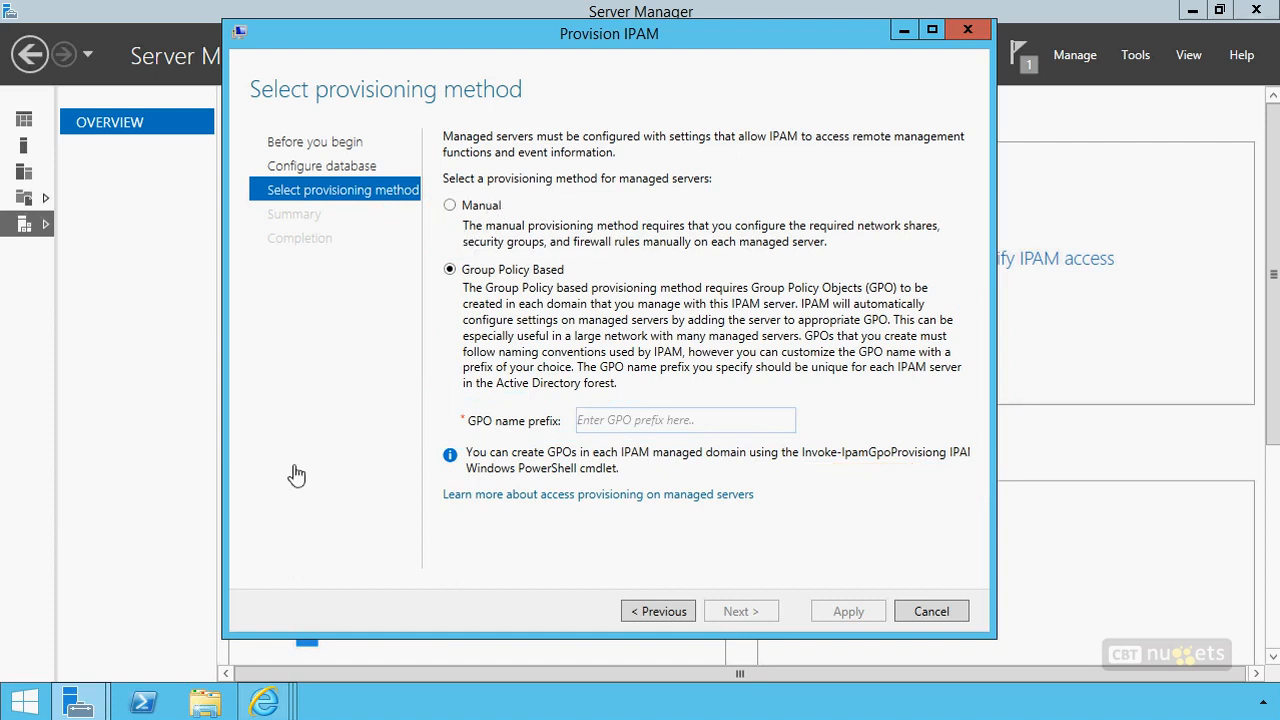
Switch to Internet Explorer and read the TechNet articles on manually configuring managed server access settings and DHCP access settings
mouse_move(270, 698)
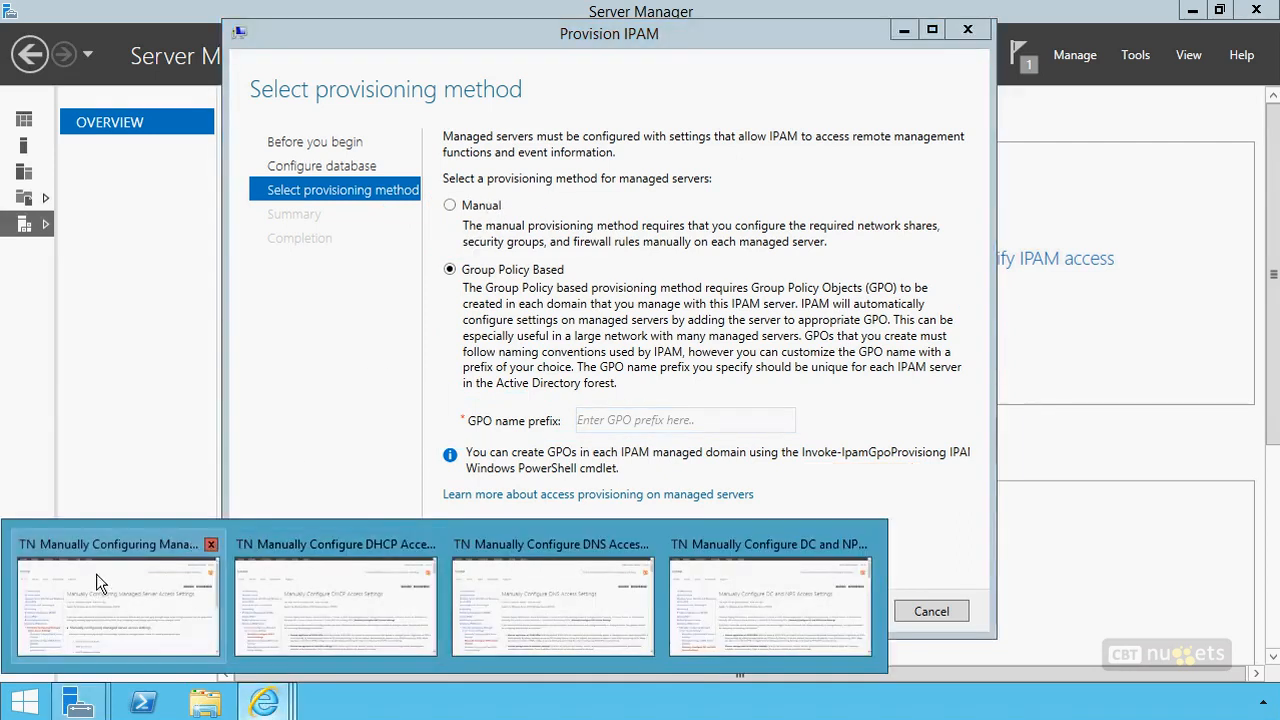
left_click(93, 579)
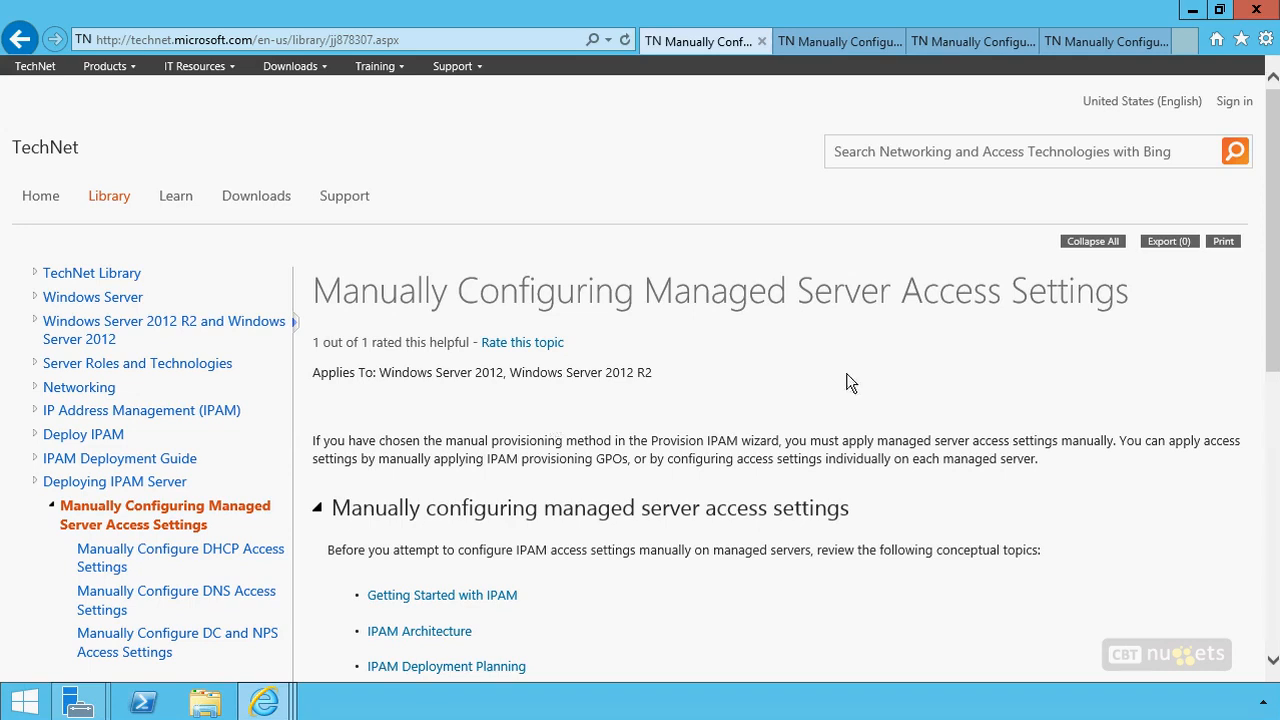
scroll(752, 393, "down", 5)
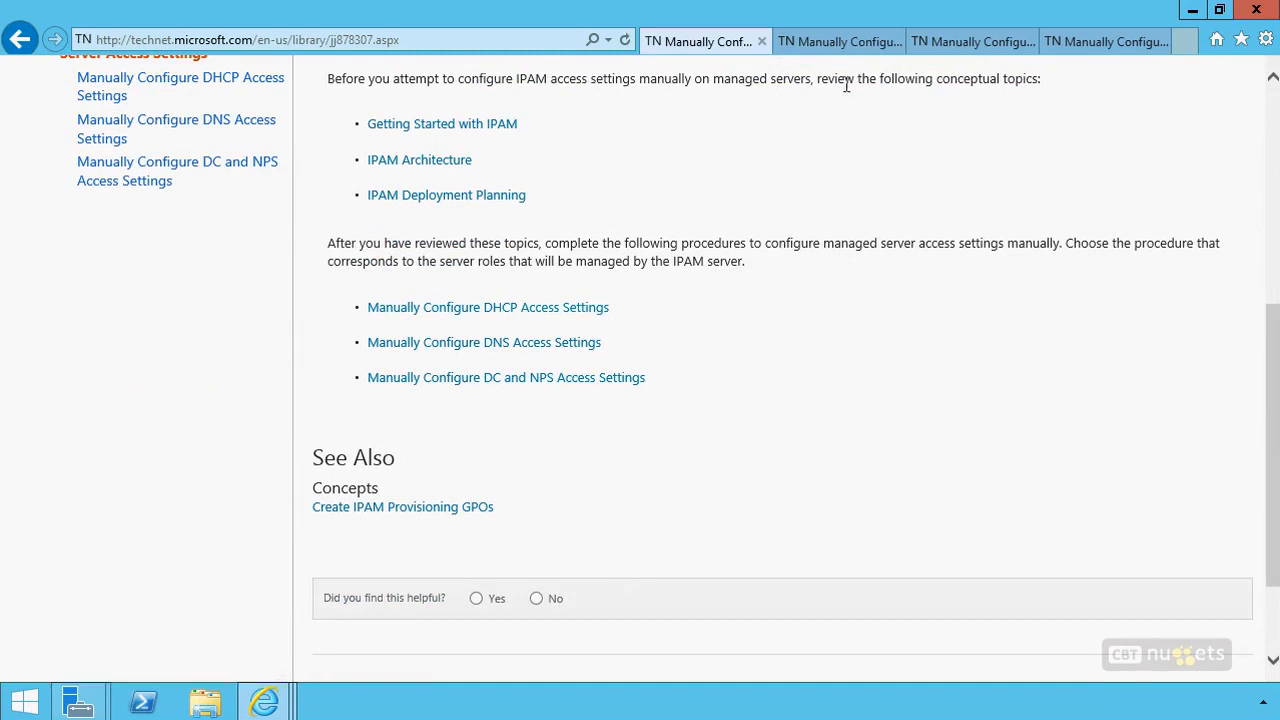
left_click(847, 41)
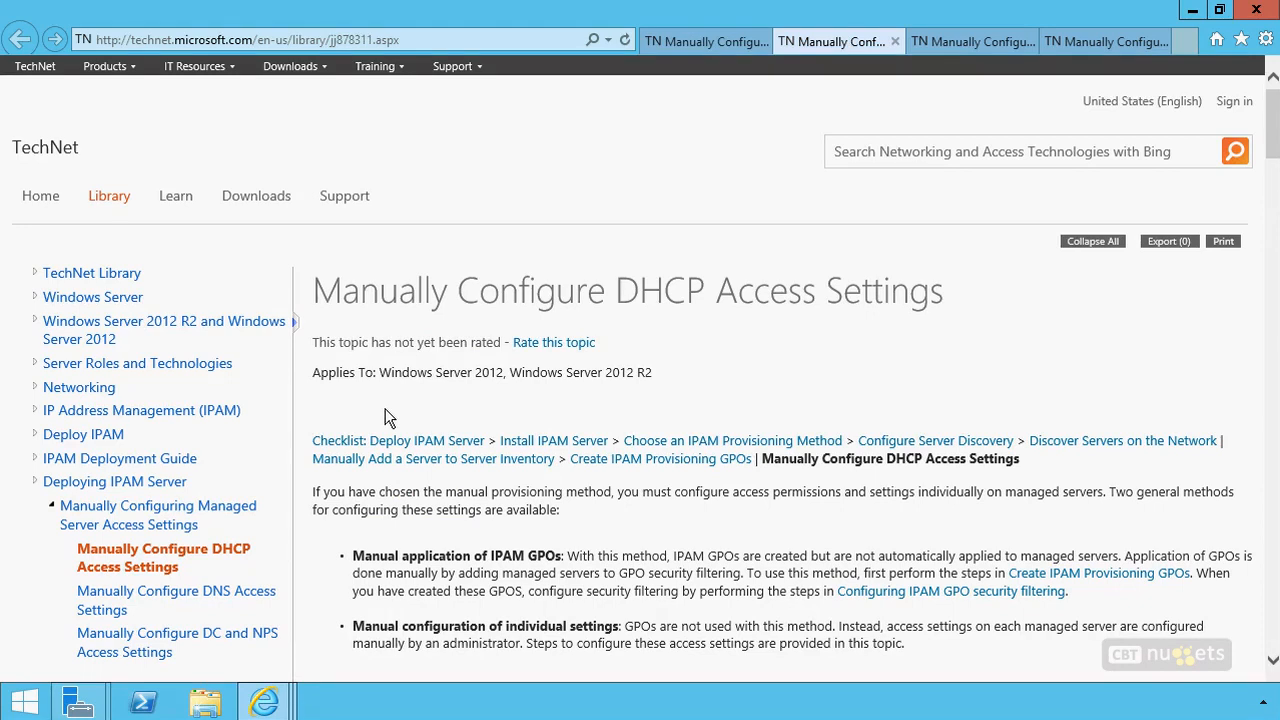
scroll(660, 370, "down", 7)
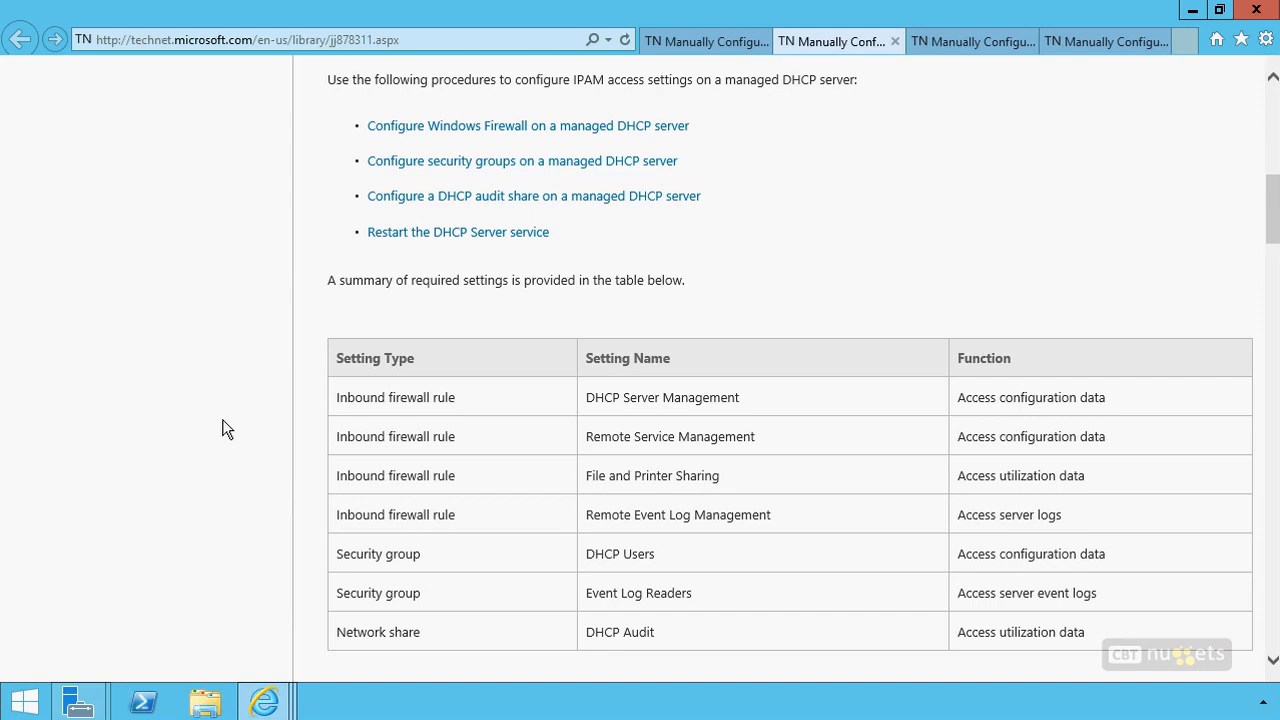
scroll(223, 420, "down", 5)
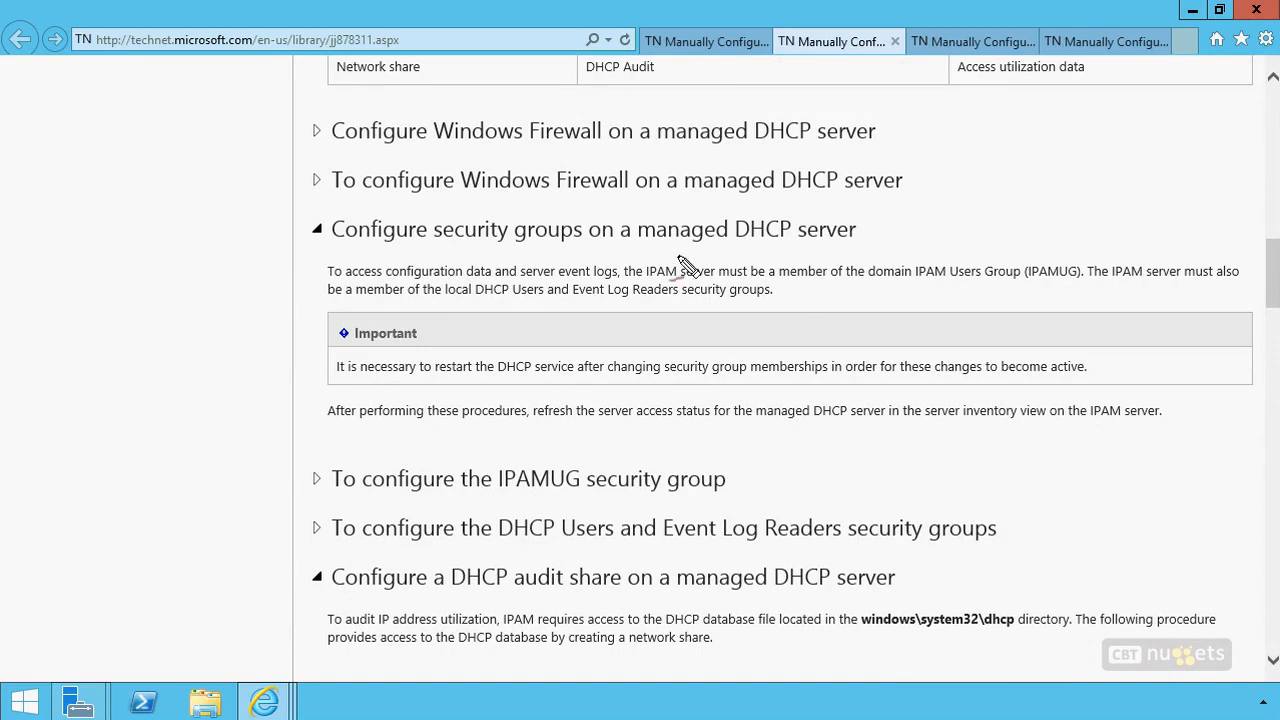
left_click_drag(712, 252, 631, 256)
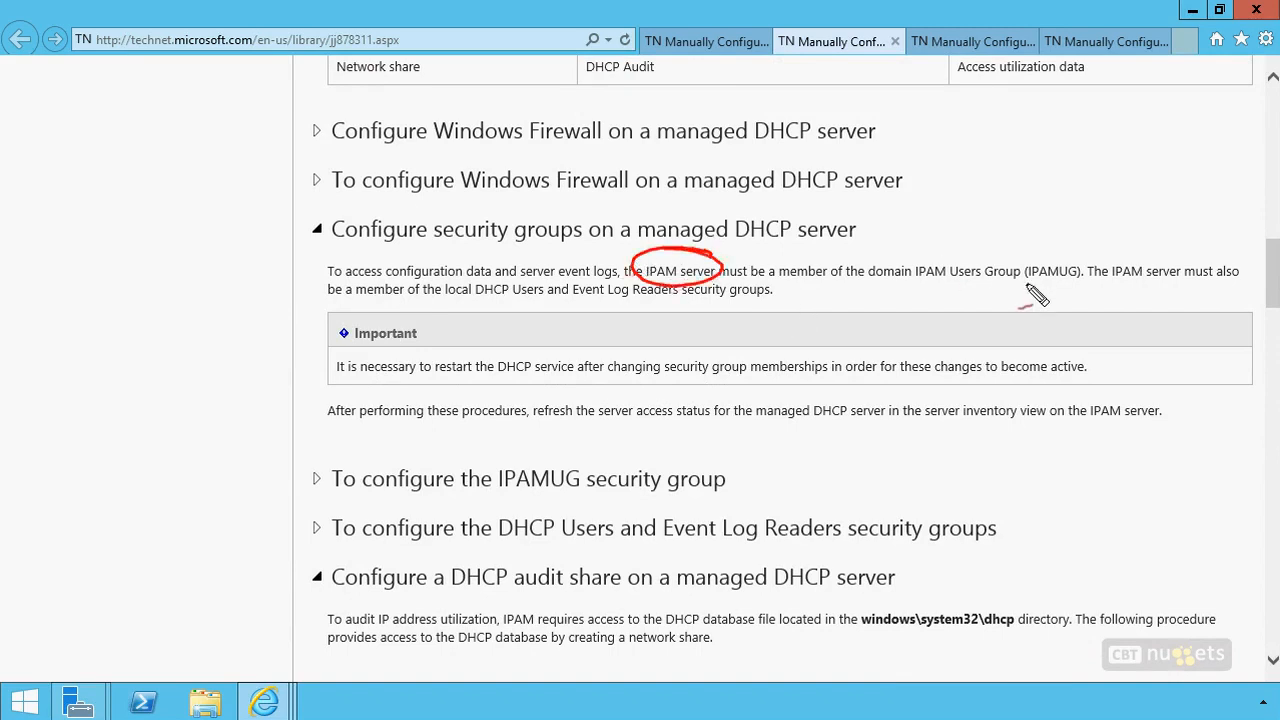
left_click_drag(917, 283, 1040, 286)
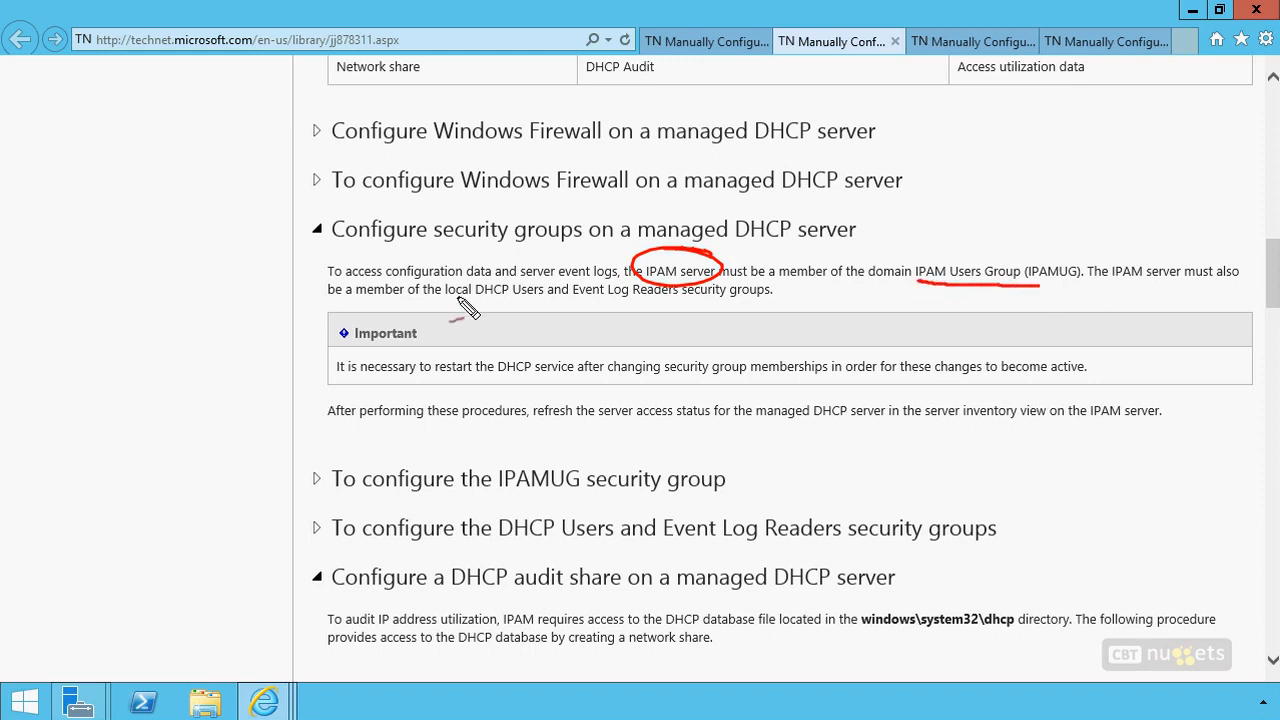
left_click_drag(445, 298, 466, 298)
left_click_drag(531, 297, 489, 297)
left_click_drag(664, 298, 586, 299)
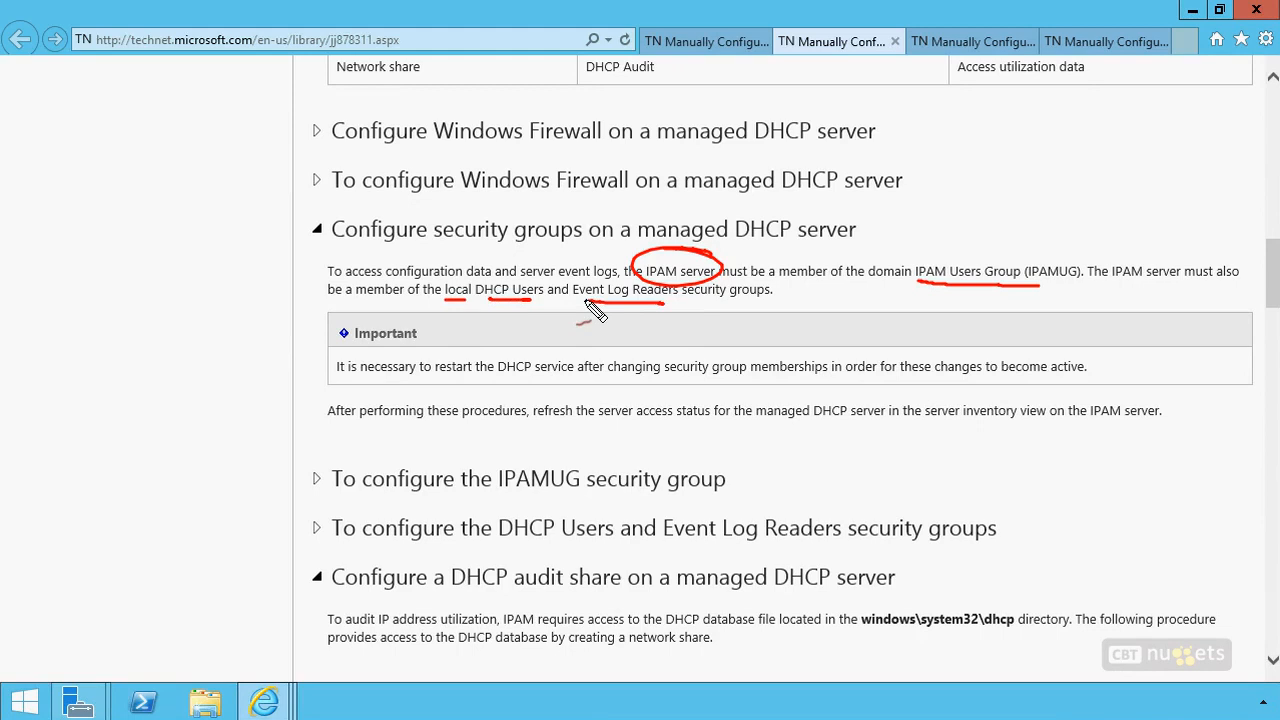
left_click_drag(570, 378, 417, 379)
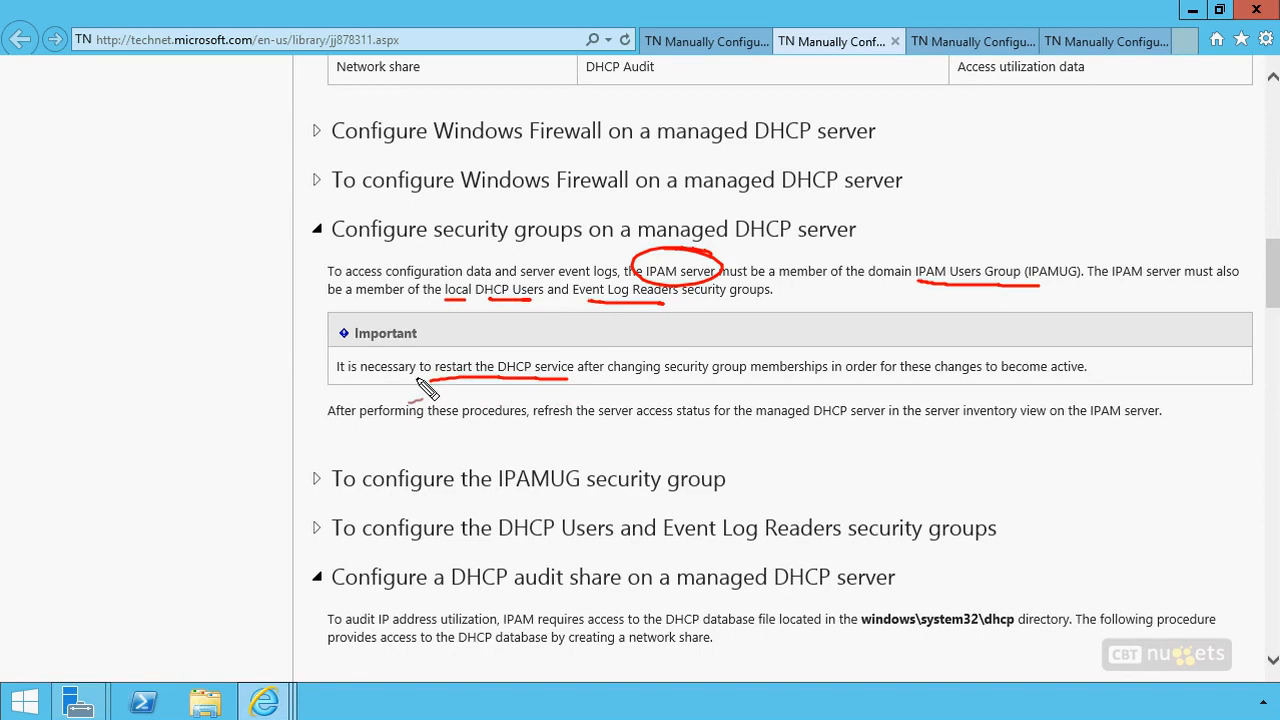
key("Escape")
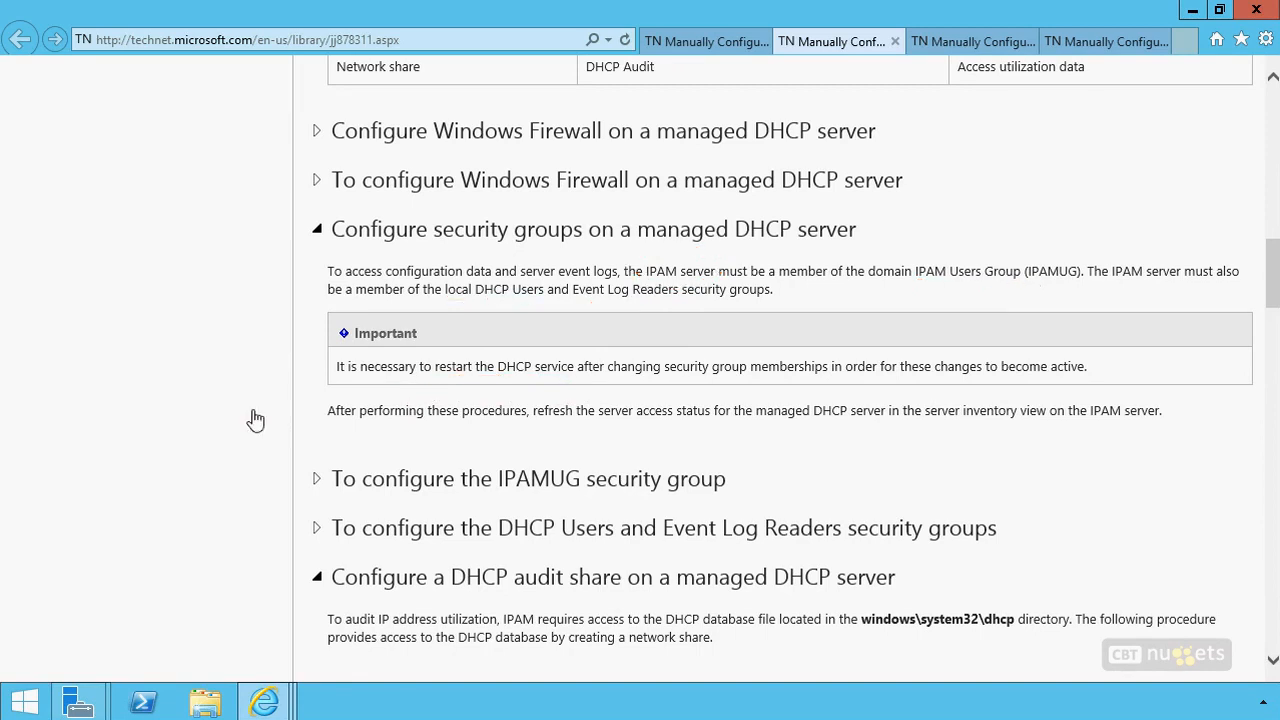
Read the rest of the DHCP access settings article, and examine the required settings and security groups in the DNS access settings article
scroll(234, 420, "down", 4)
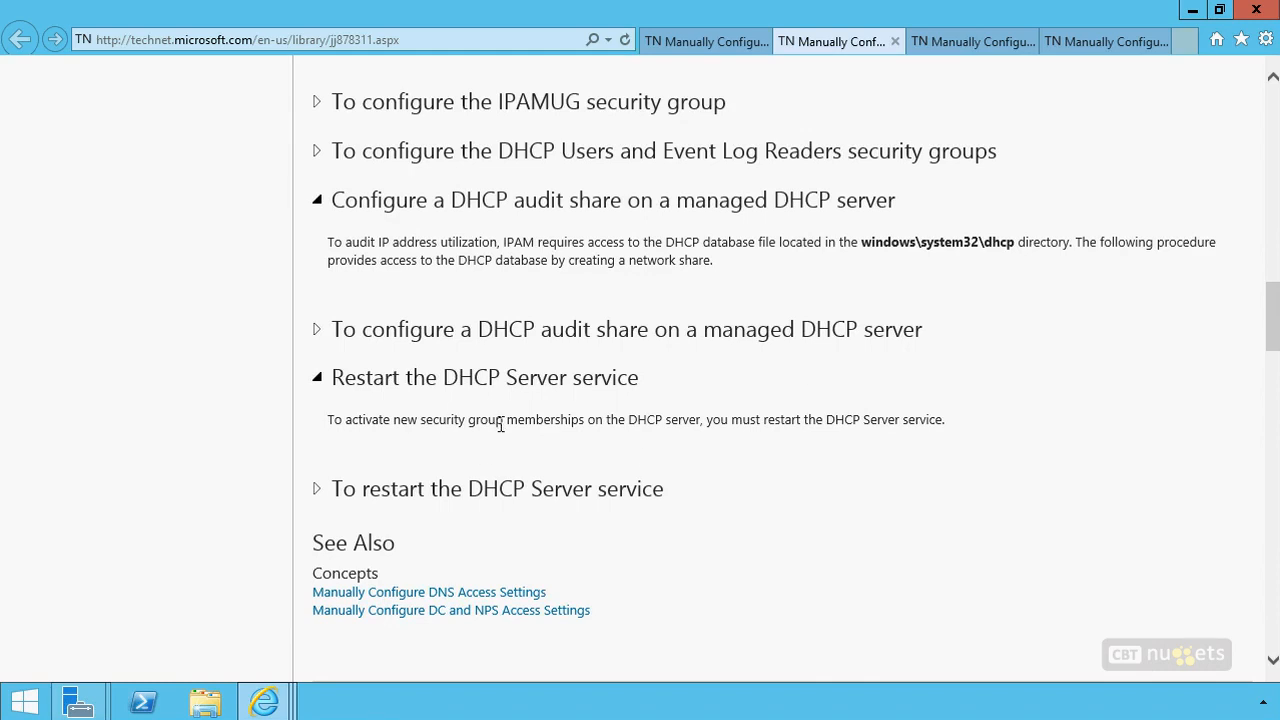
left_click(970, 45)
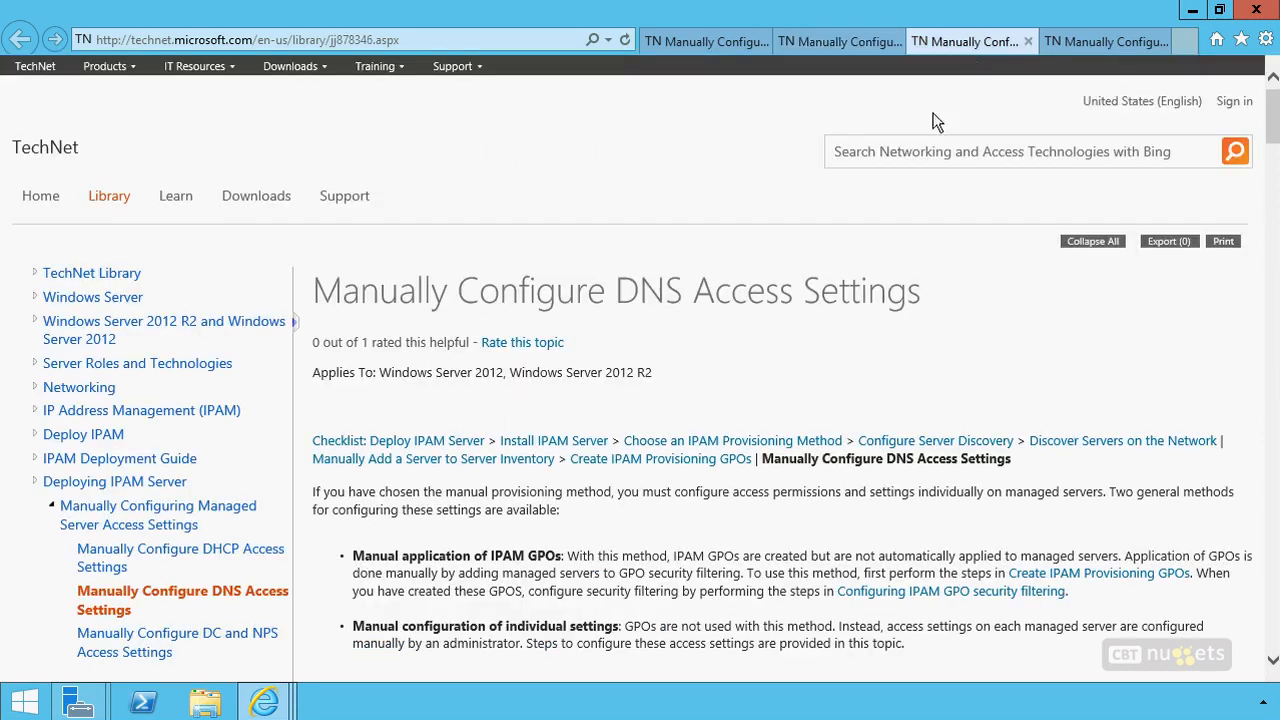
scroll(717, 349, "down", 10)
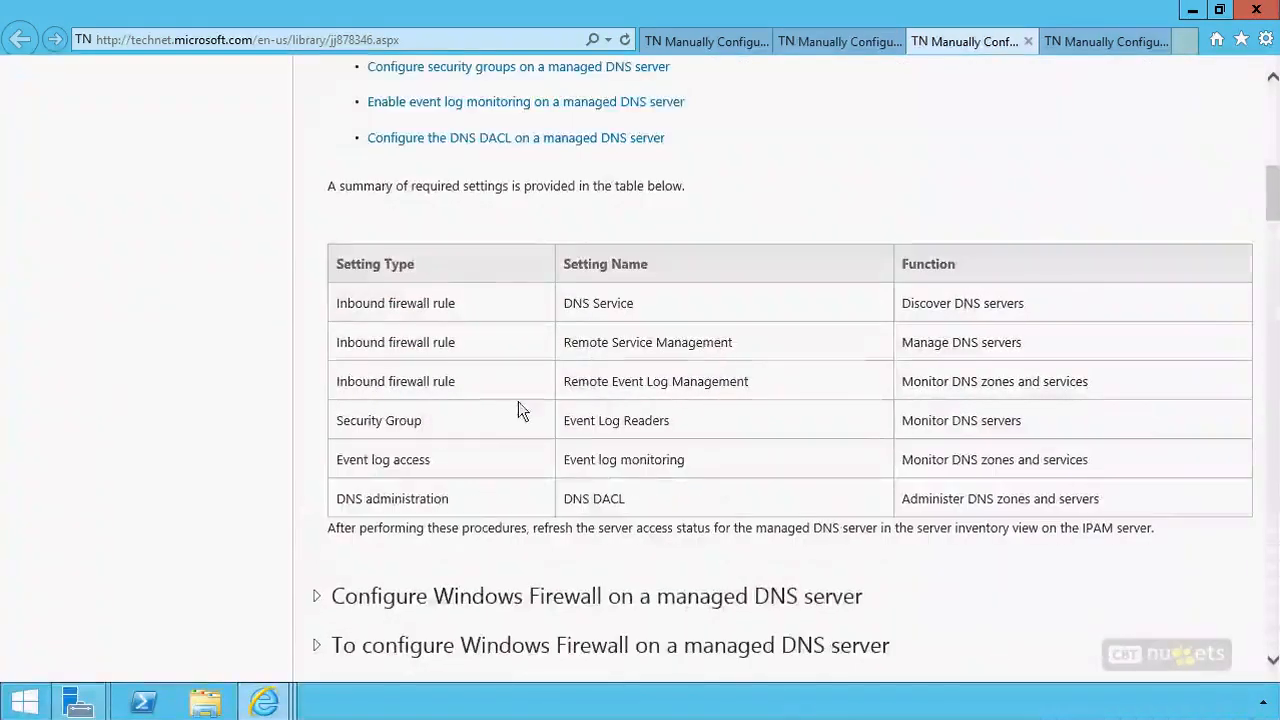
scroll(431, 408, "up", 1)
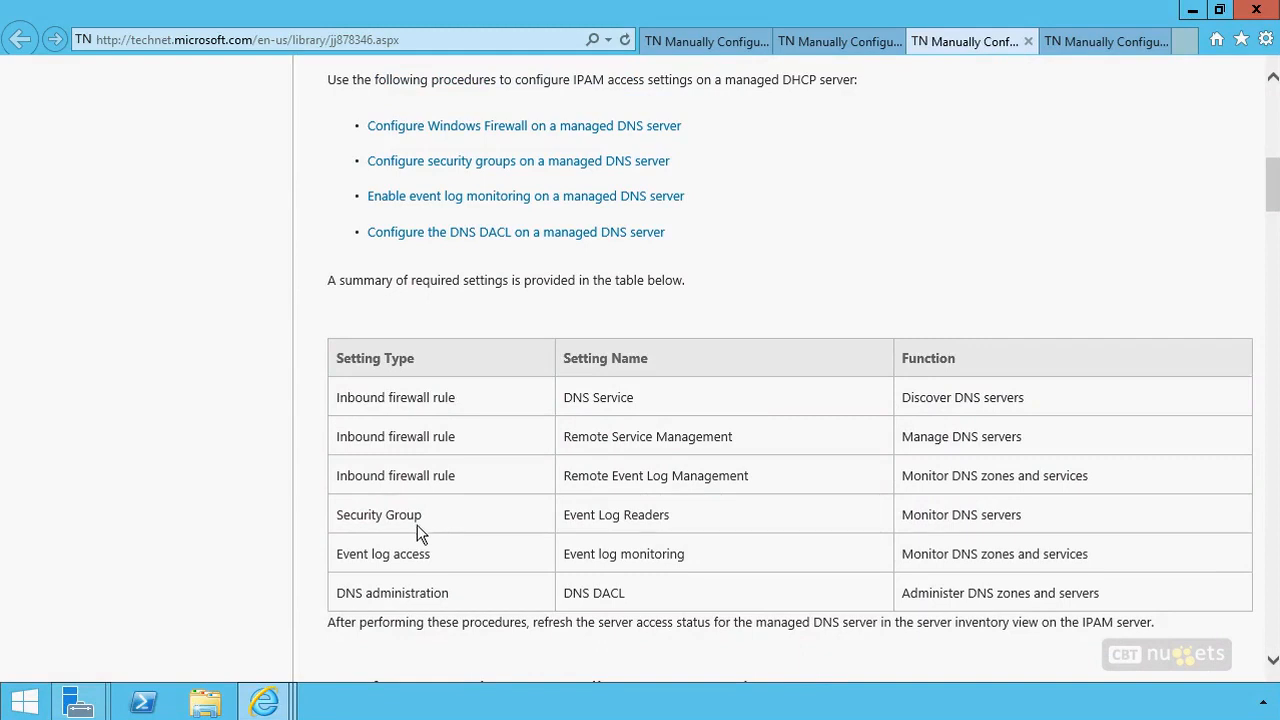
scroll(147, 424, "down", 3)
scroll(147, 434, "down", 3)
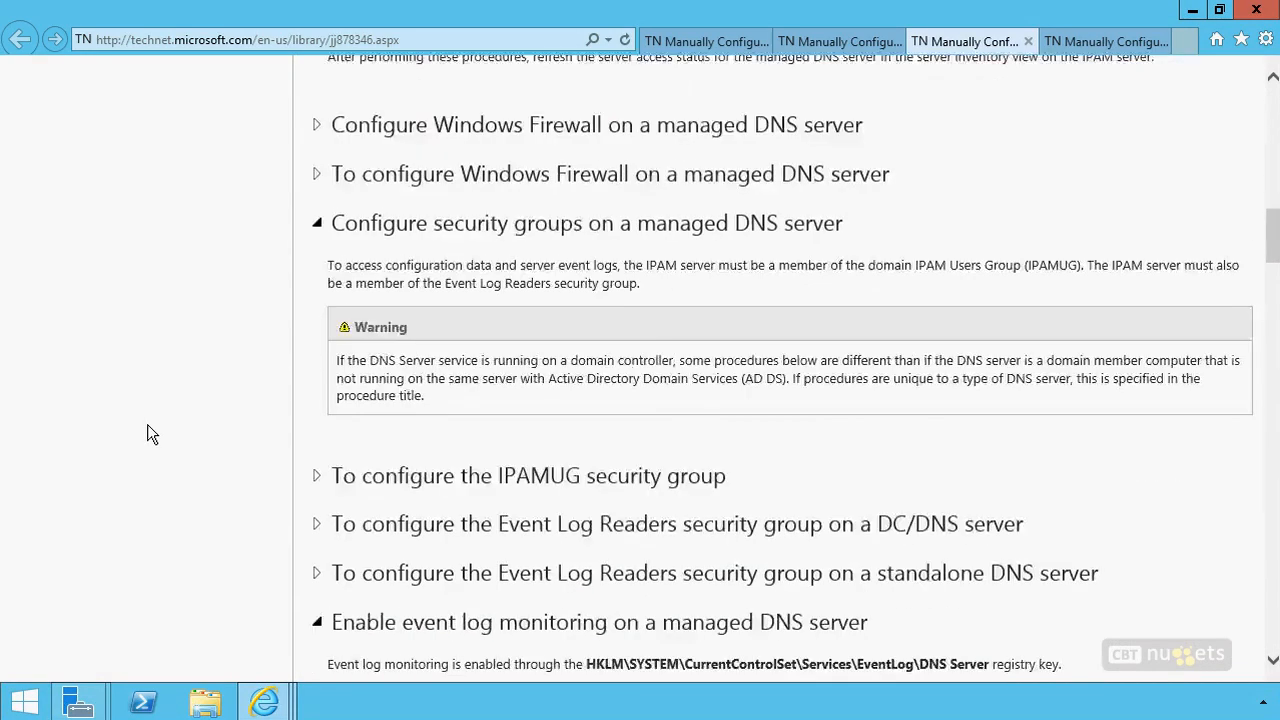
Examine which security groups the IPAM server must belong to for a managed DNS server in the DNS access settings article
scroll(147, 434, "up", 2)
scroll(147, 434, "down", 1)
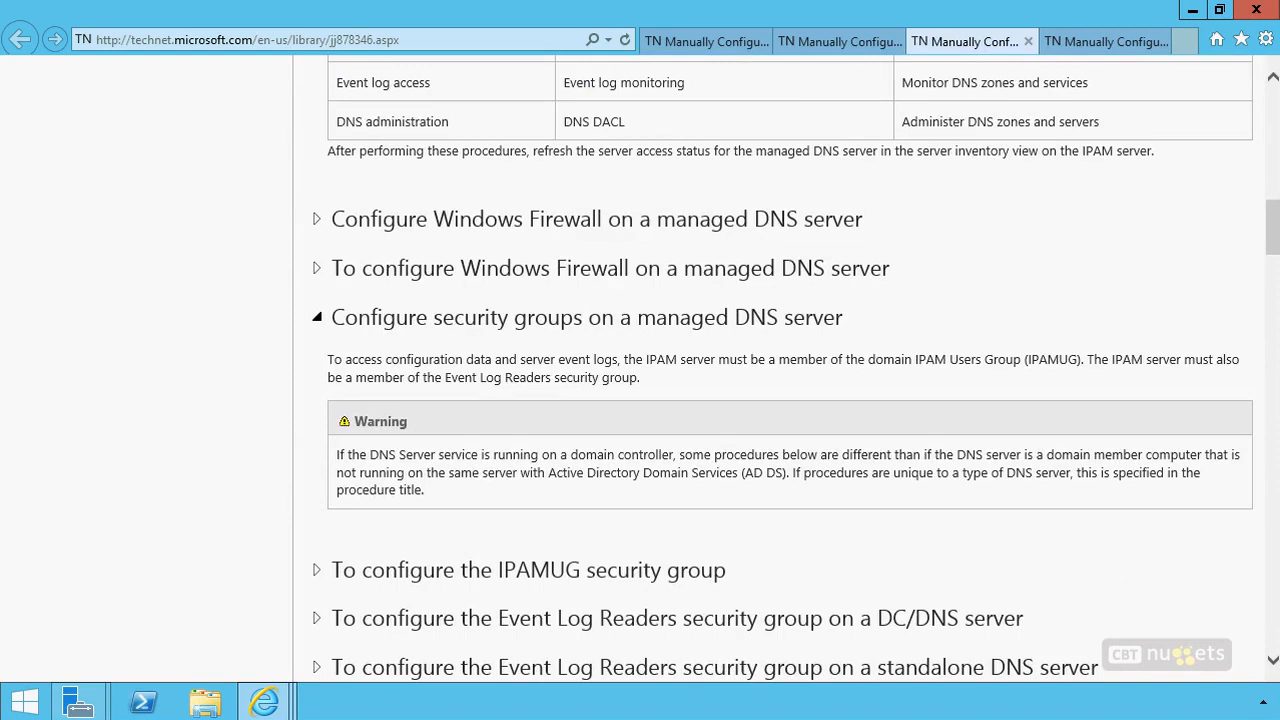
left_click_drag(1018, 375, 931, 368)
left_click_drag(553, 391, 446, 383)
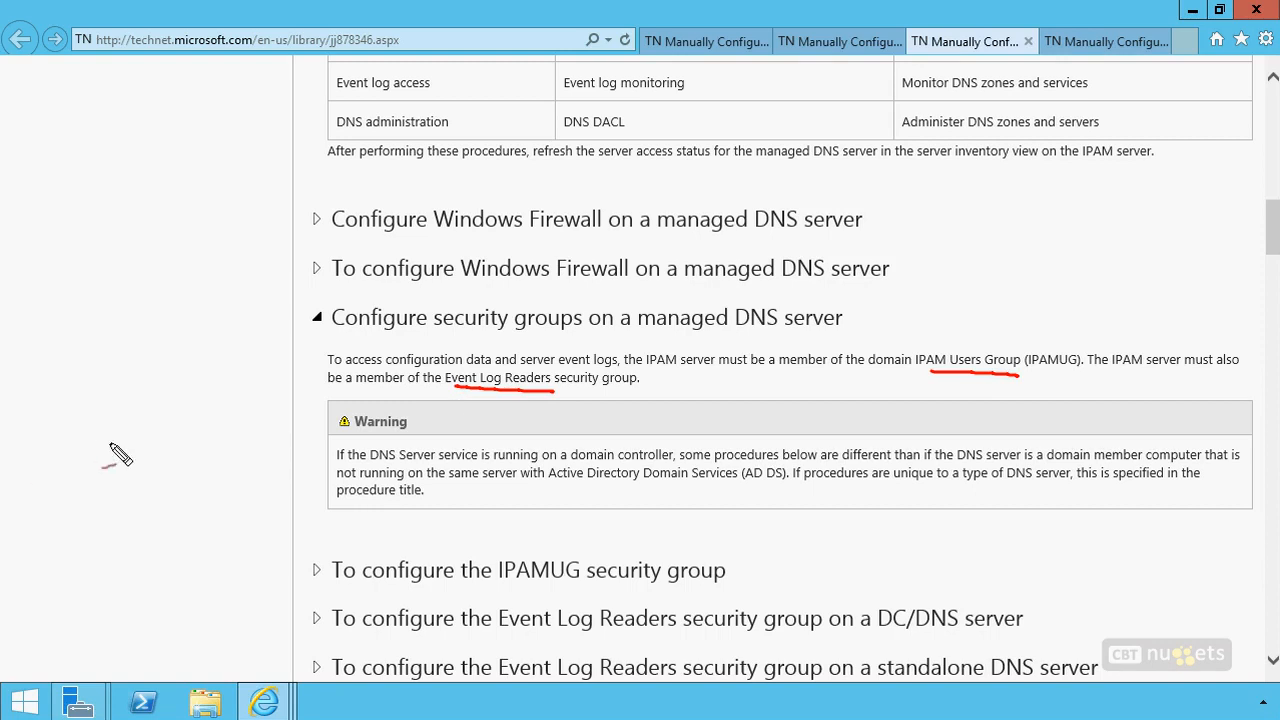
key("Escape")
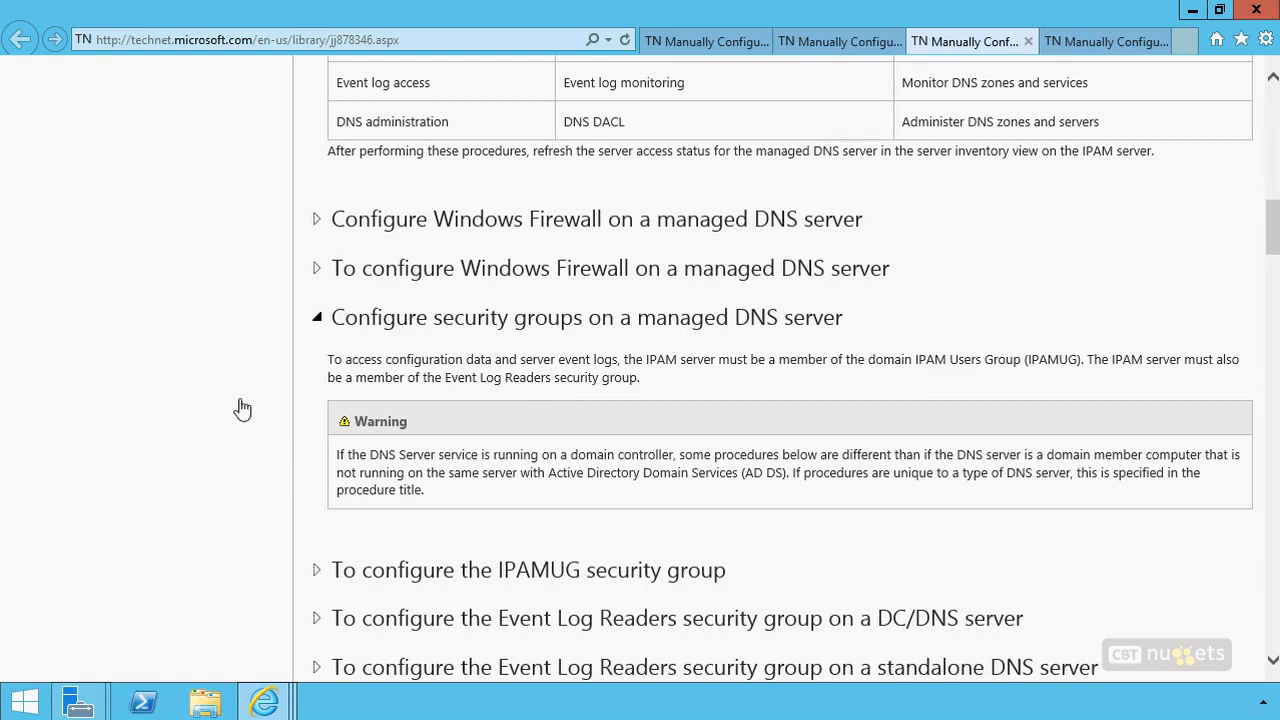
scroll(240, 409, "down", 3)
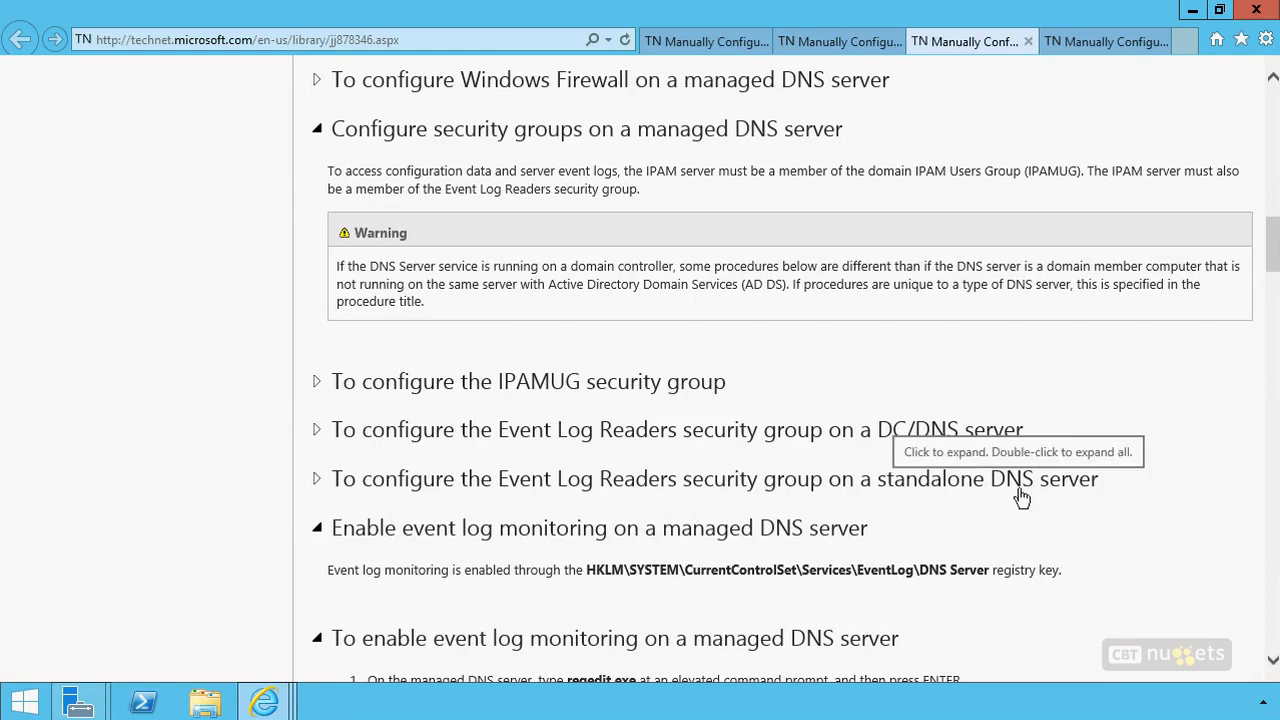
scroll(175, 480, "down", 1)
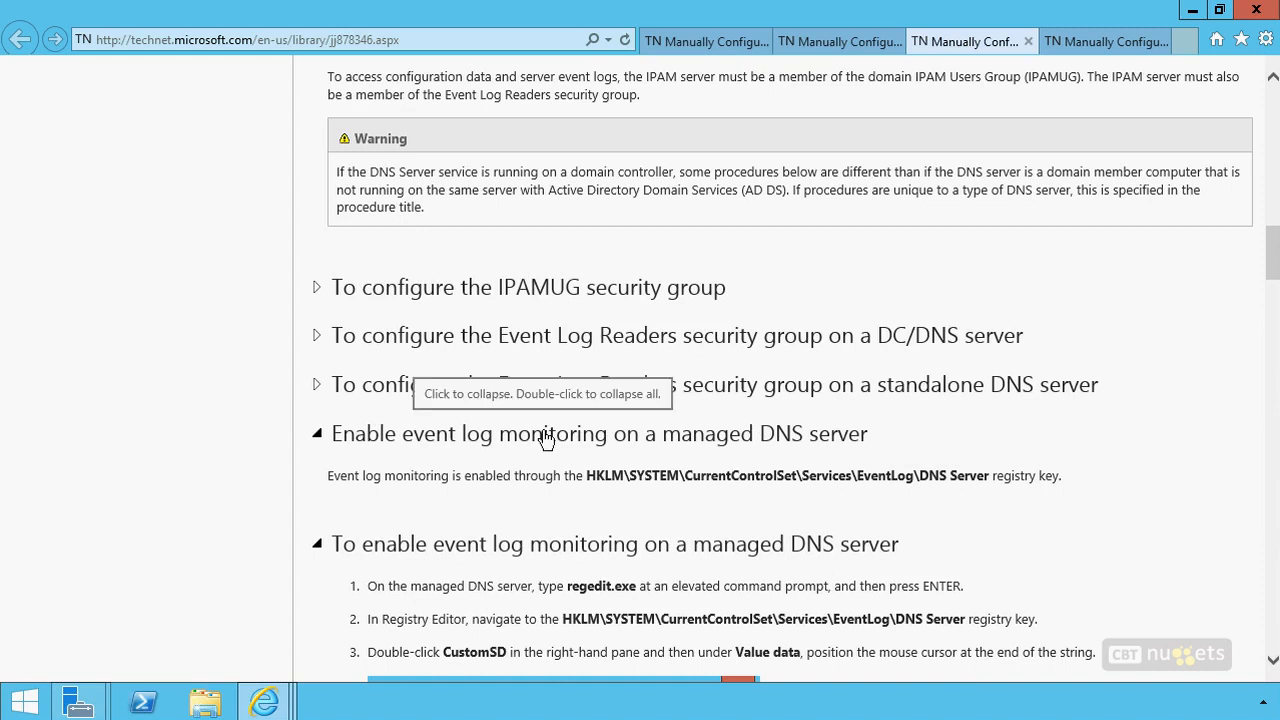
Read how to enable event log monitoring on a managed DNS server, covering the CustomSD registry value and the Get-ADComputer lookup of the SID
scroll(130, 452, "down", 2)
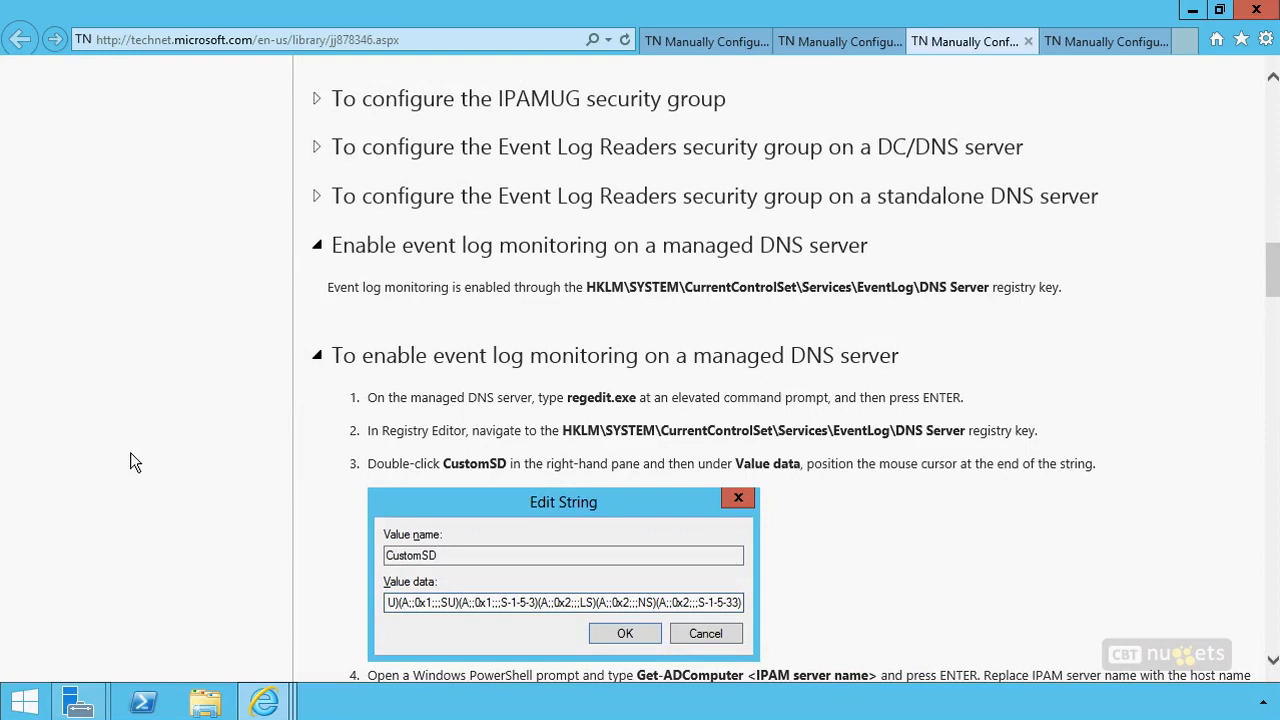
scroll(130, 462, "down", 1)
scroll(130, 462, "down", 1)
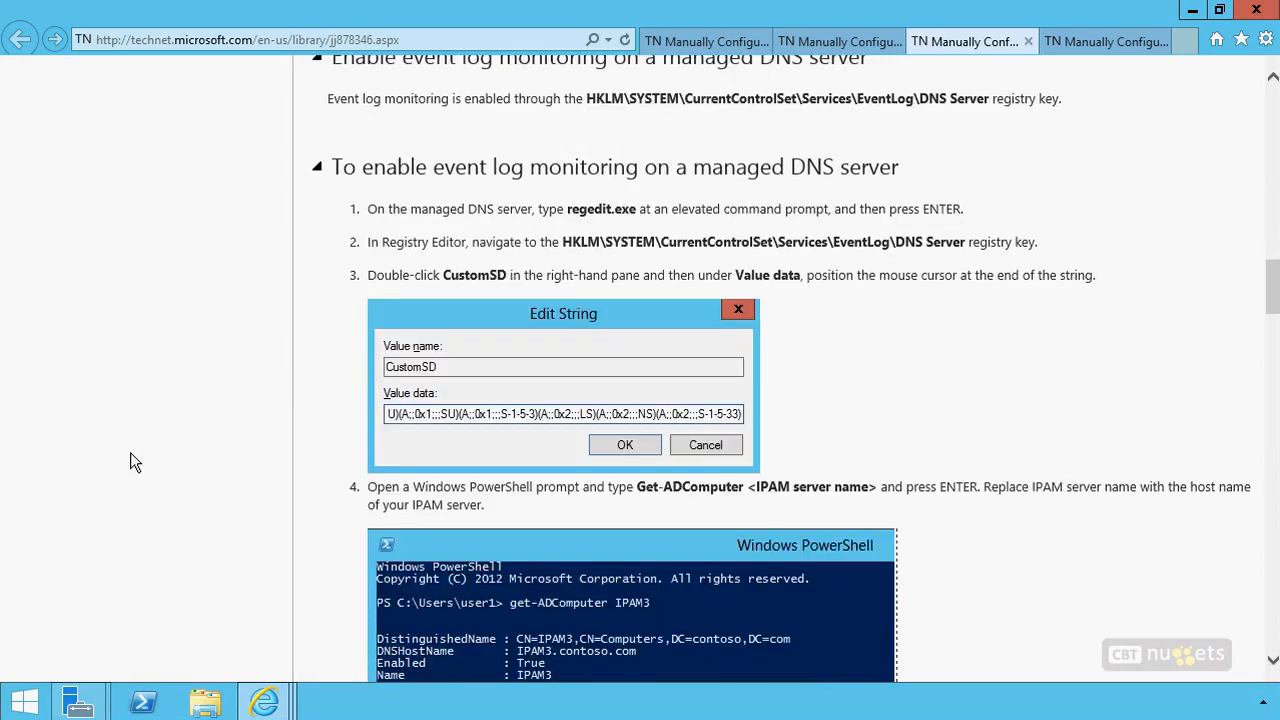
scroll(135, 462, "down", 1)
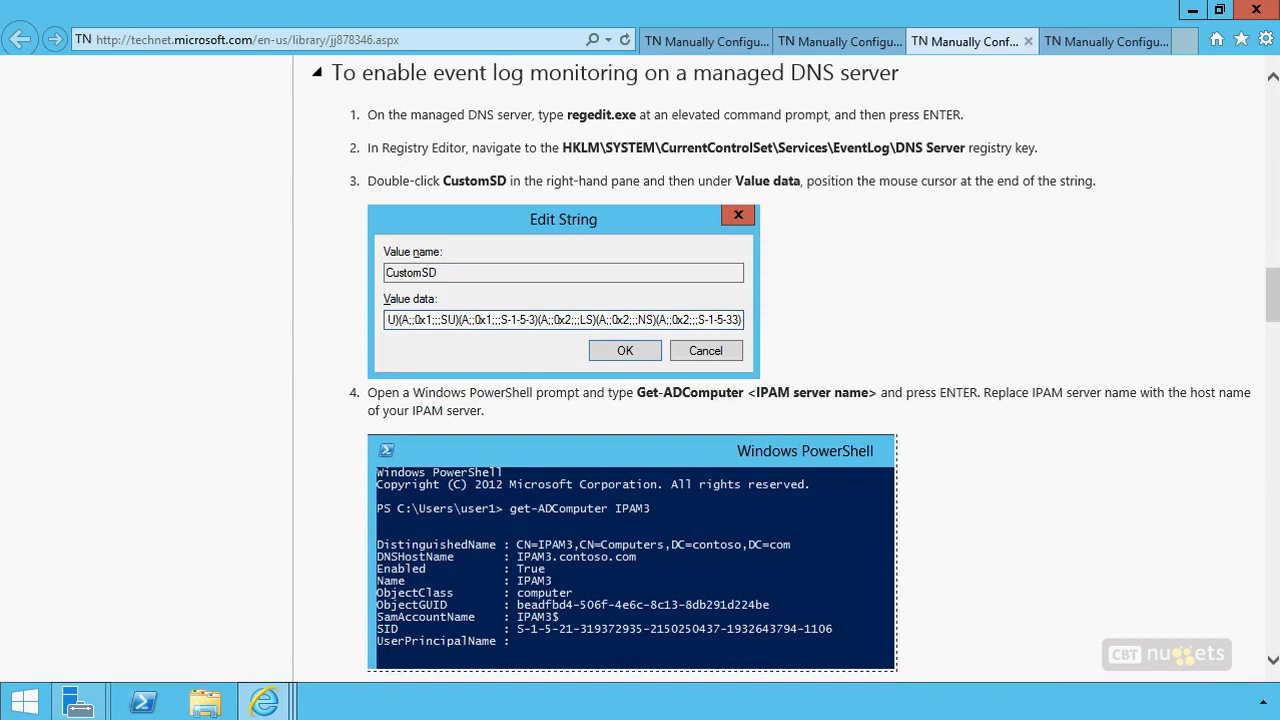
left_click_drag(340, 145, 299, 131)
mouse_move(500, 196)
left_mouse_down()
mouse_move(521, 168)
mouse_move(446, 200)
left_mouse_up()
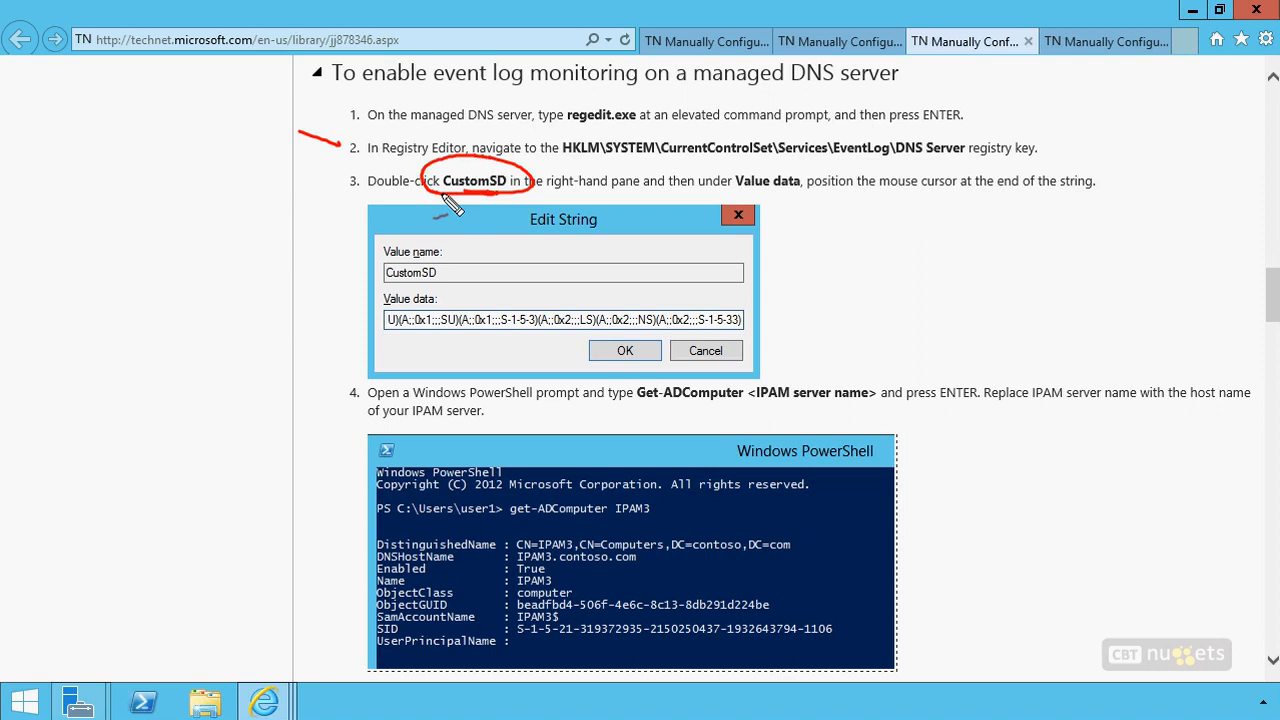
left_click_drag(358, 321, 304, 310)
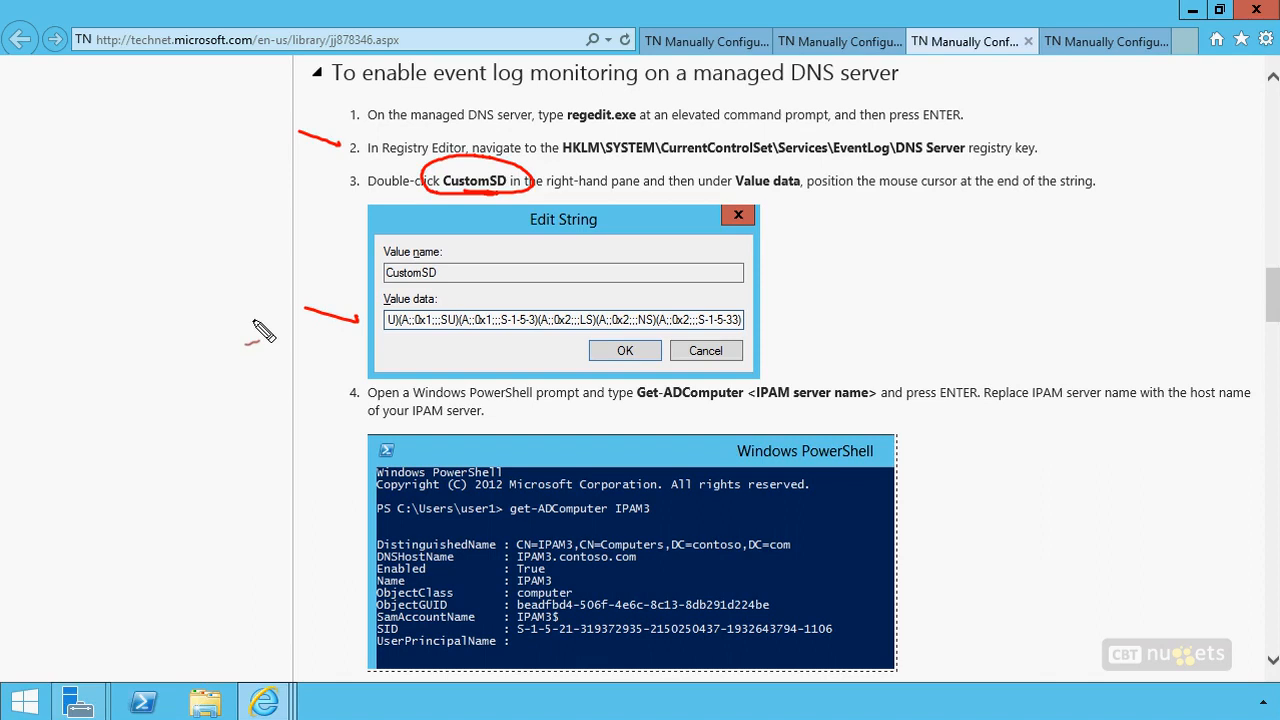
left_click_drag(810, 196, 1086, 207)
left_click(748, 318)
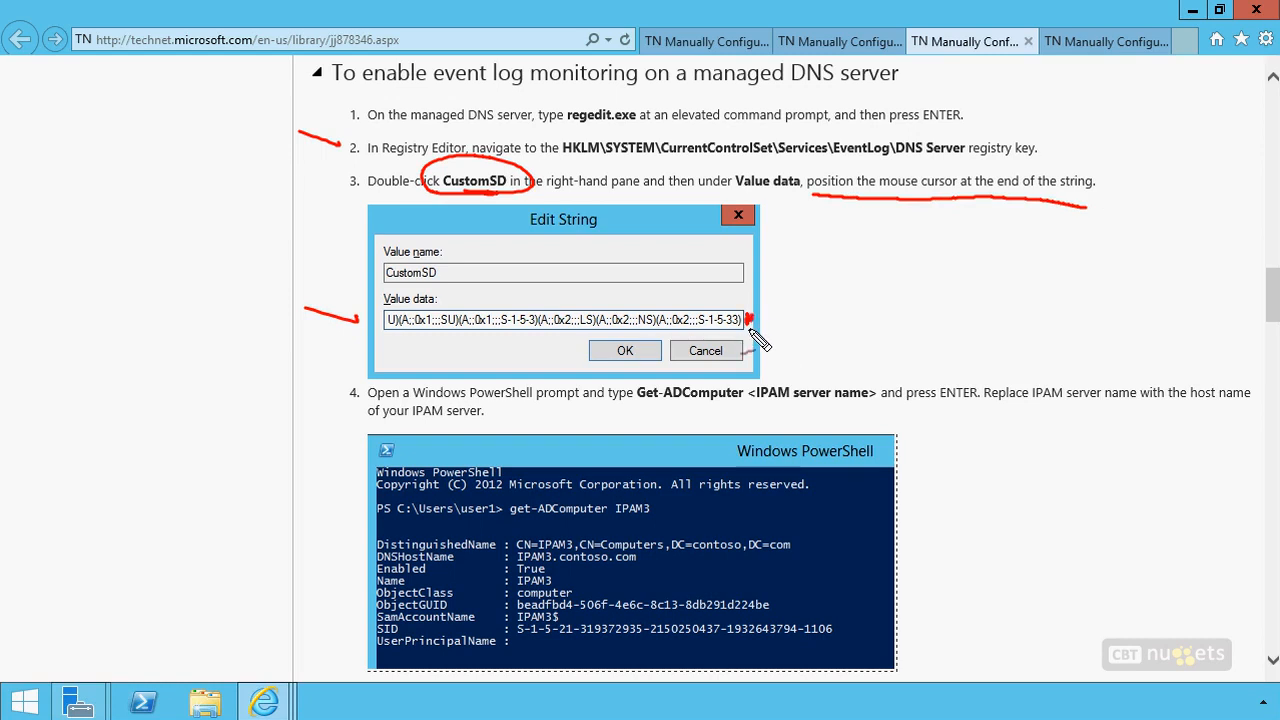
left_click_drag(842, 408, 680, 410)
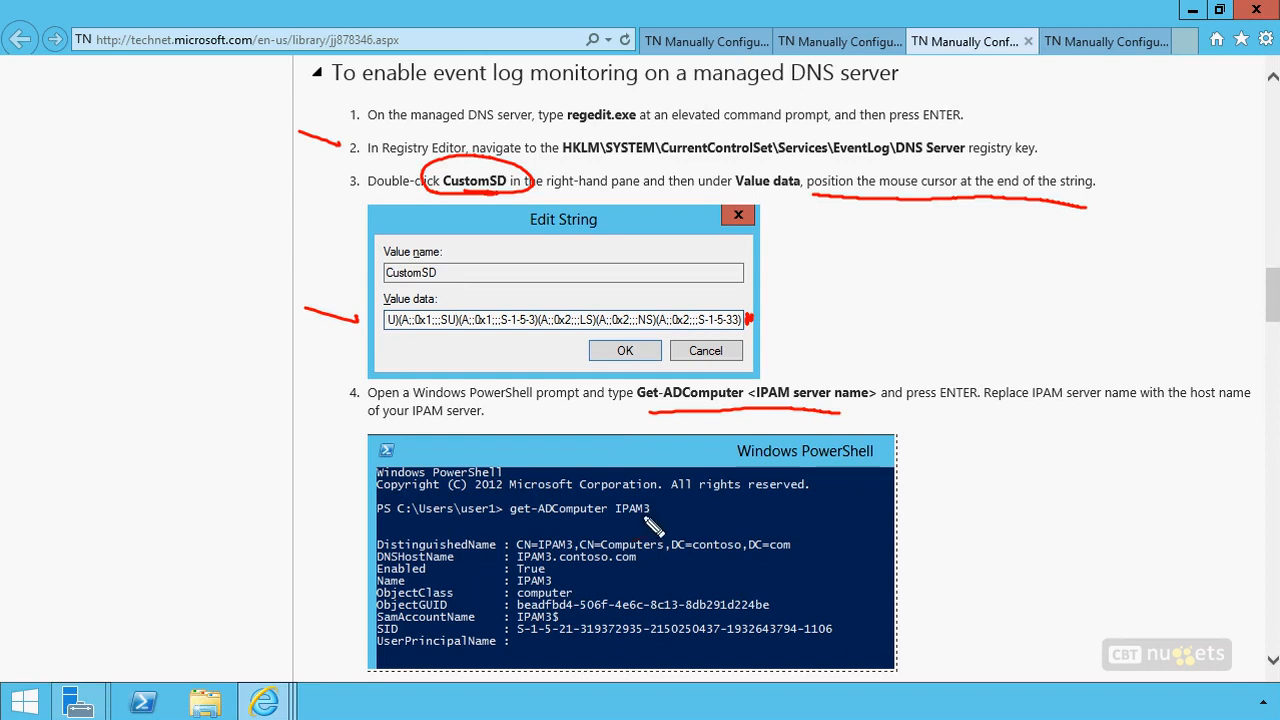
left_click_drag(650, 528, 620, 546)
left_click_drag(331, 620, 362, 629)
left_click_drag(517, 632, 785, 648)
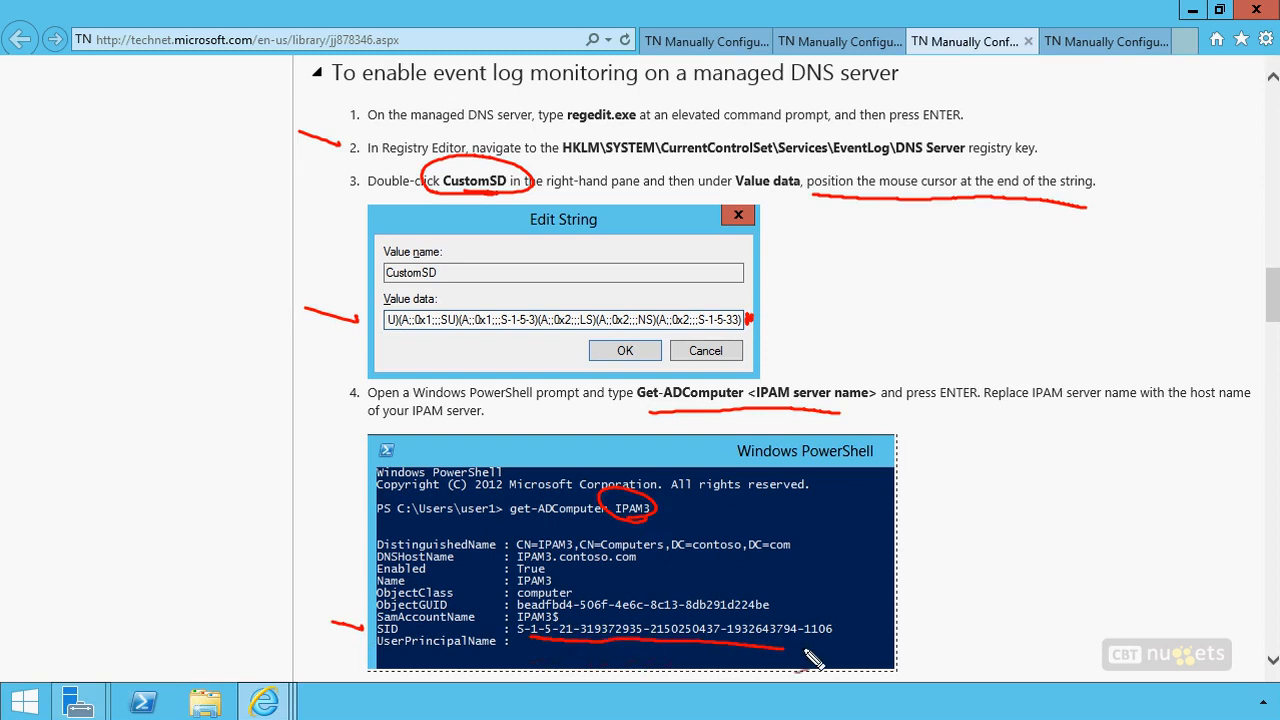
key("Escape")
Examine how the IPAM server's SID is appended to the end of the CustomSD value data string
scroll(152, 455, "down", 1)
scroll(152, 452, "down", 3)
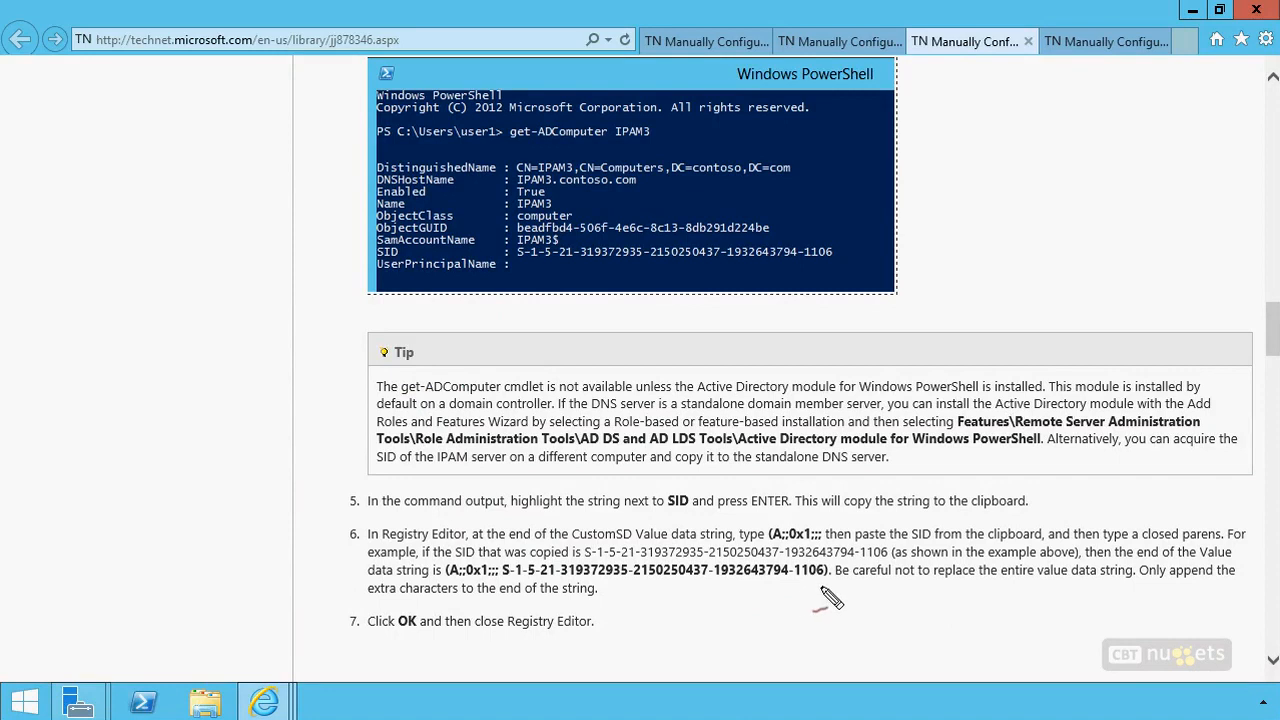
mouse_move(805, 552)
left_mouse_down()
mouse_move(770, 540)
mouse_move(788, 562)
mouse_move(781, 594)
left_mouse_up()
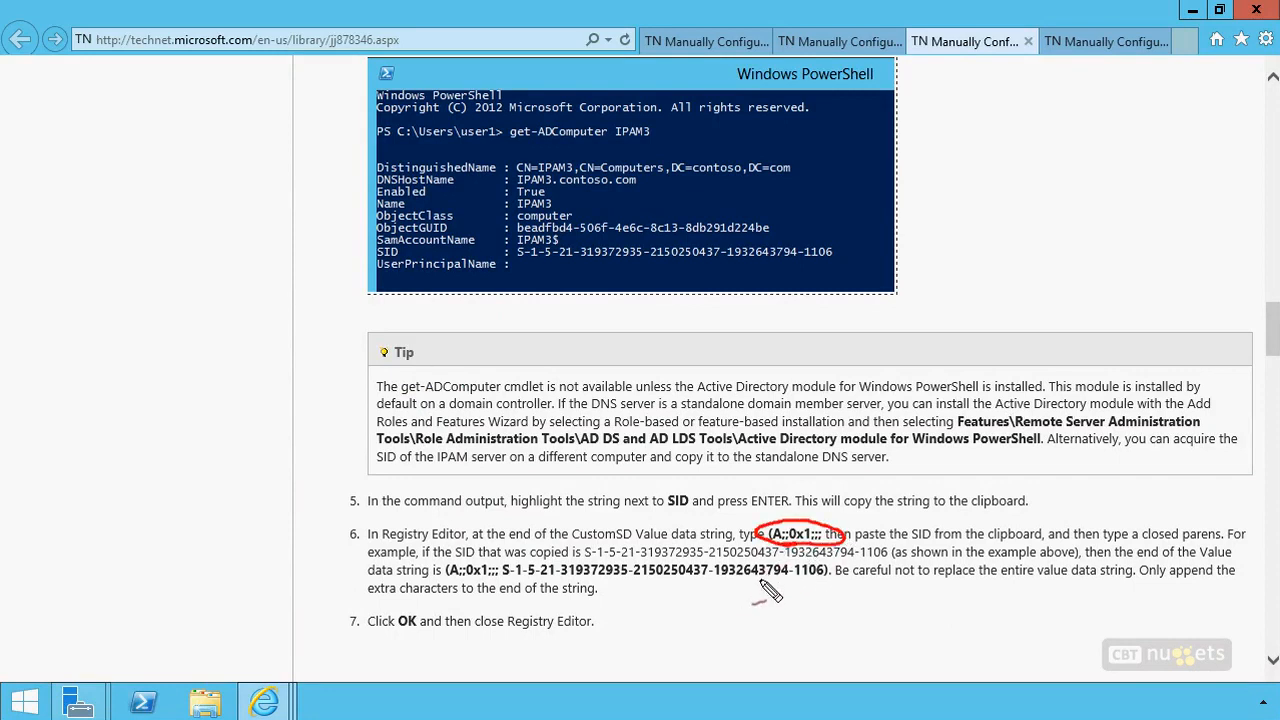
left_click_drag(442, 553, 436, 582)
left_click_drag(838, 560, 845, 596)
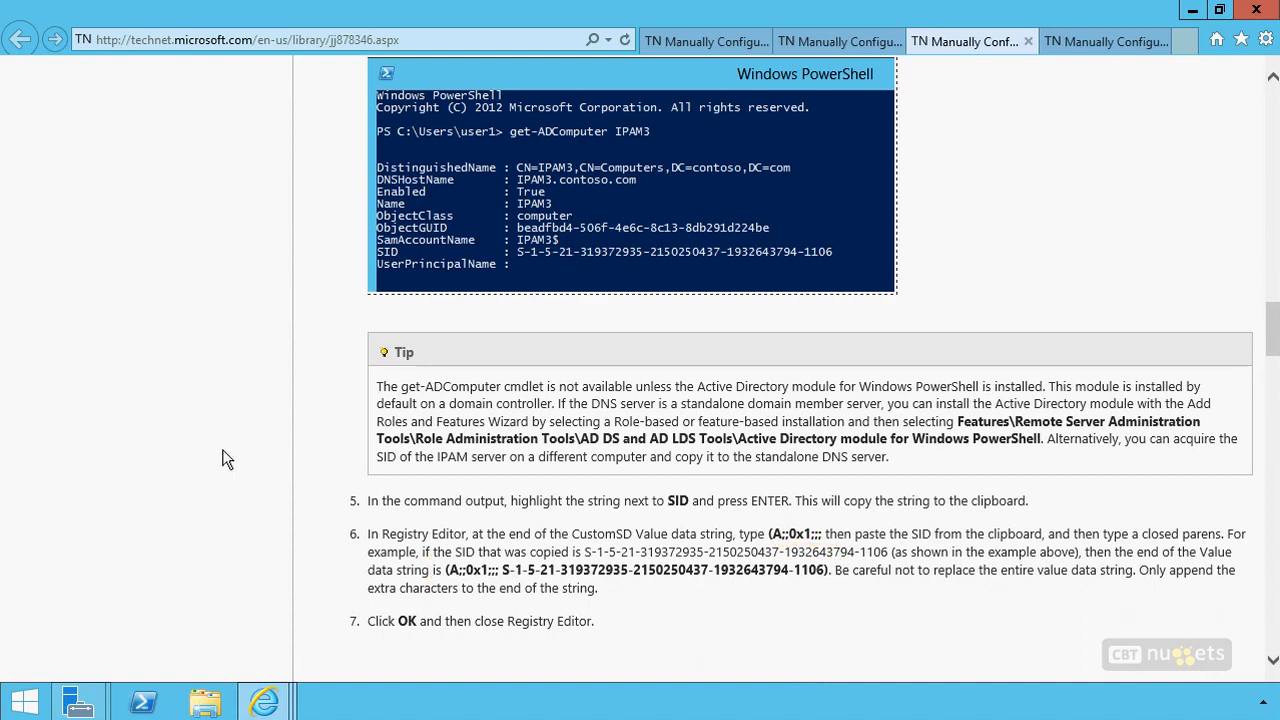
Read the DNS DACL requirements for a managed DNS server, including the DnsAdmins group and the note on standalone domain member servers
scroll(222, 459, "down", 5)
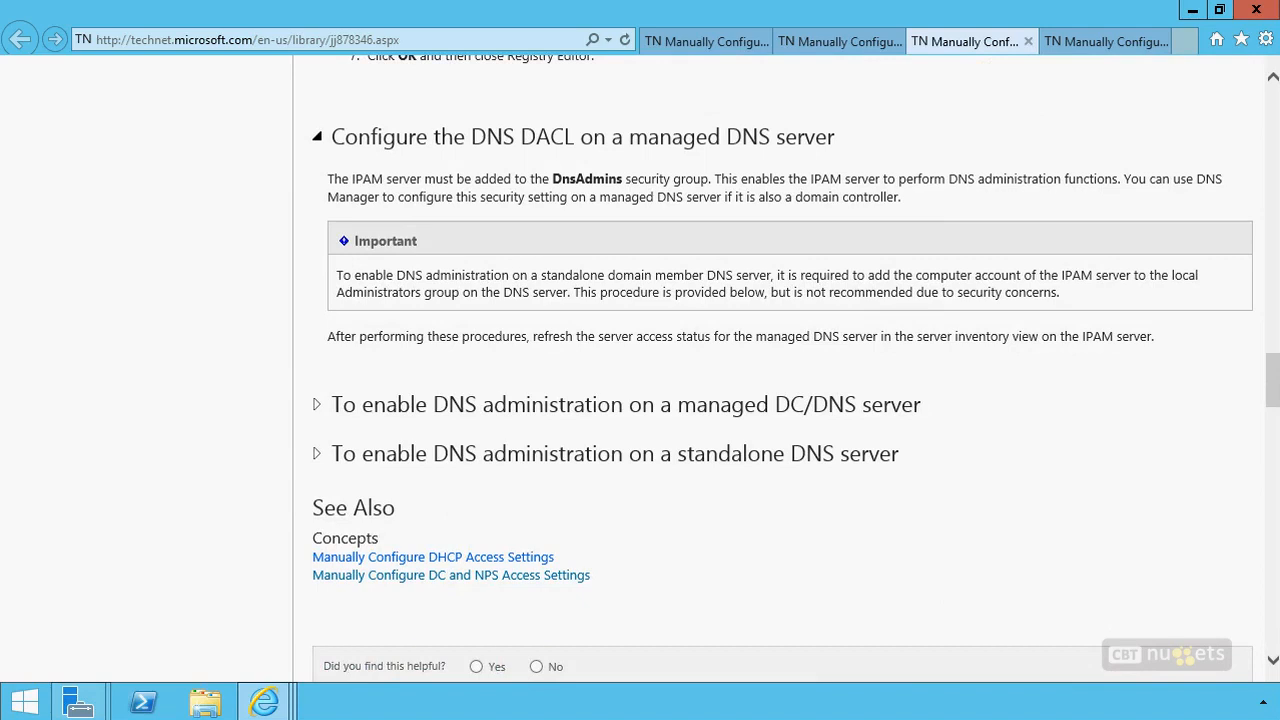
mouse_move(644, 156)
left_mouse_down()
mouse_move(545, 180)
mouse_move(560, 160)
left_mouse_up()
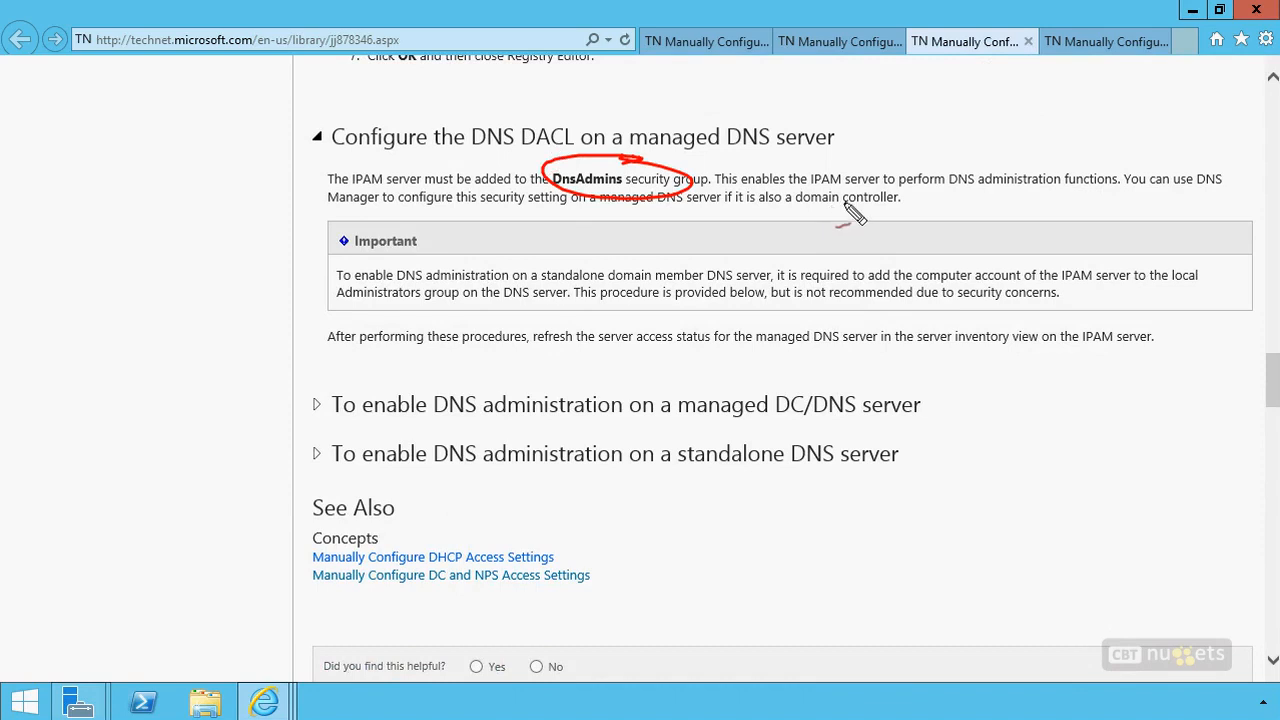
left_click_drag(898, 209, 755, 210)
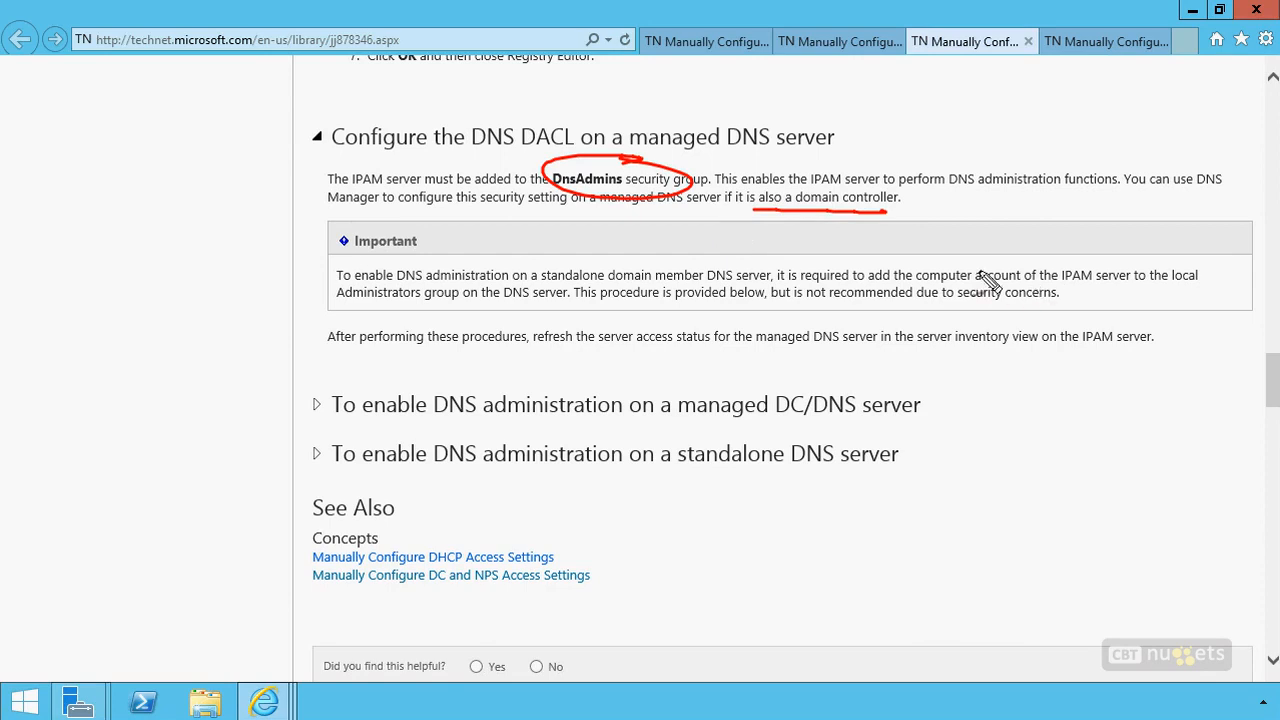
mouse_move(964, 256)
left_mouse_down()
mouse_move(977, 297)
mouse_move(1125, 270)
mouse_move(935, 262)
left_mouse_up()
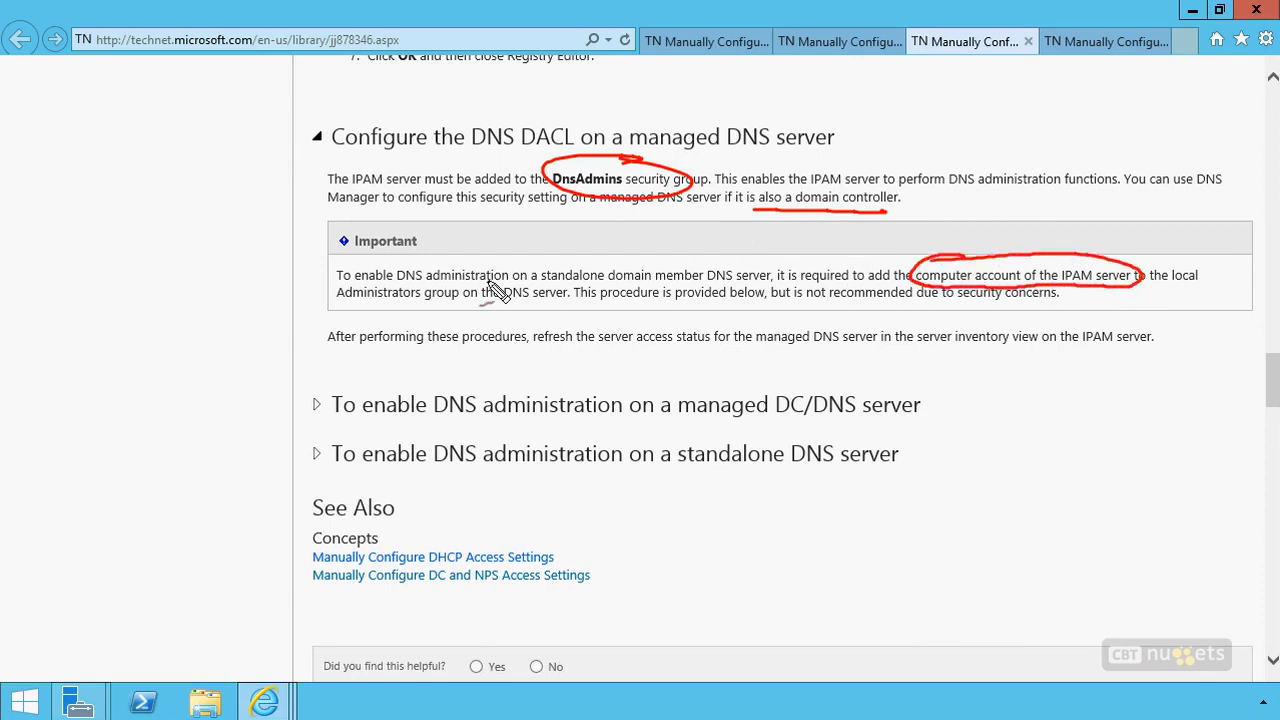
mouse_move(460, 273)
left_mouse_down()
mouse_move(332, 282)
mouse_move(479, 309)
mouse_move(483, 280)
mouse_move(383, 280)
left_mouse_up()
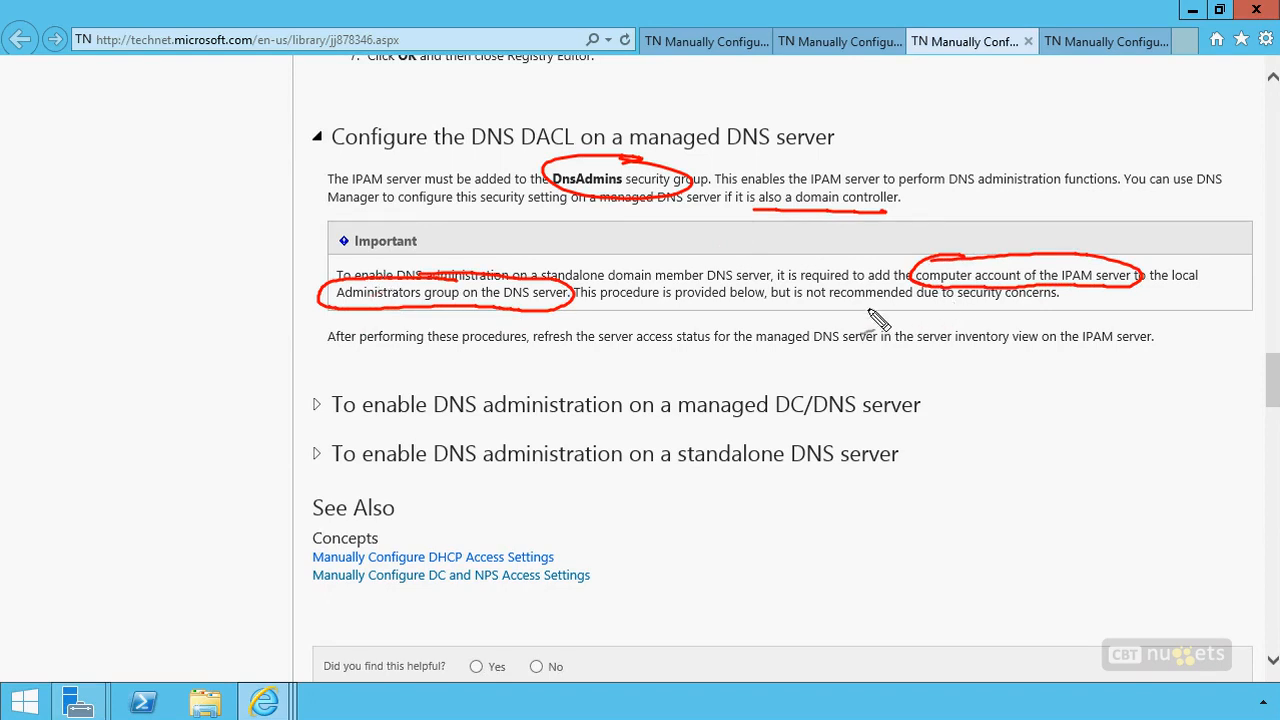
mouse_move(1040, 308)
left_mouse_down()
mouse_move(798, 313)
mouse_move(760, 330)
left_mouse_up()
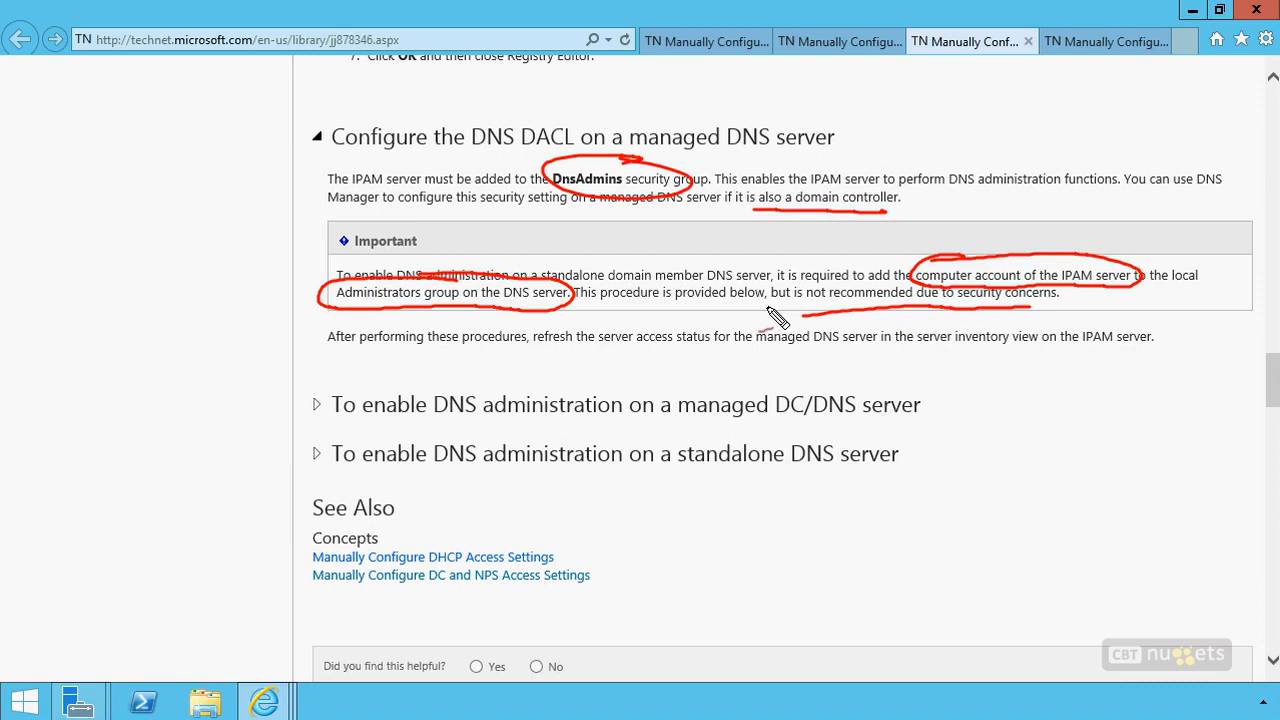
key("Escape")
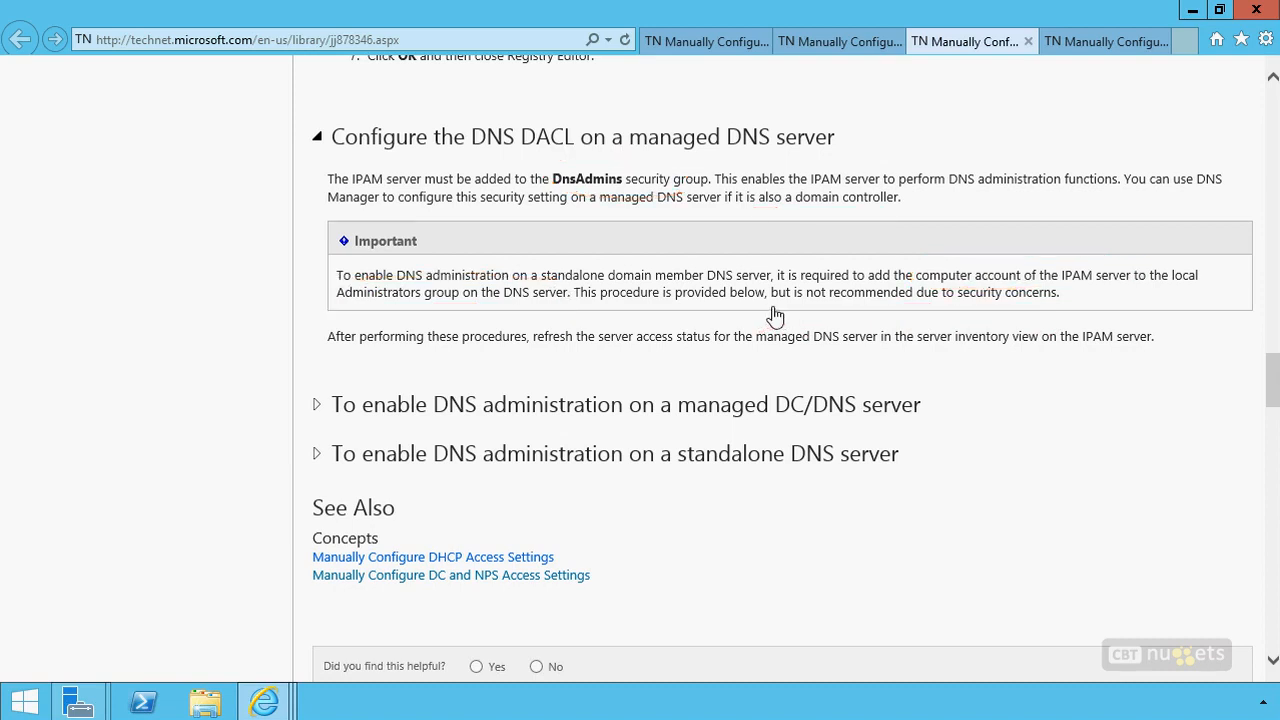
Read the TechNet article on manually configuring DC and NPS access settings, examining its required settings and security groups
left_click(1108, 41)
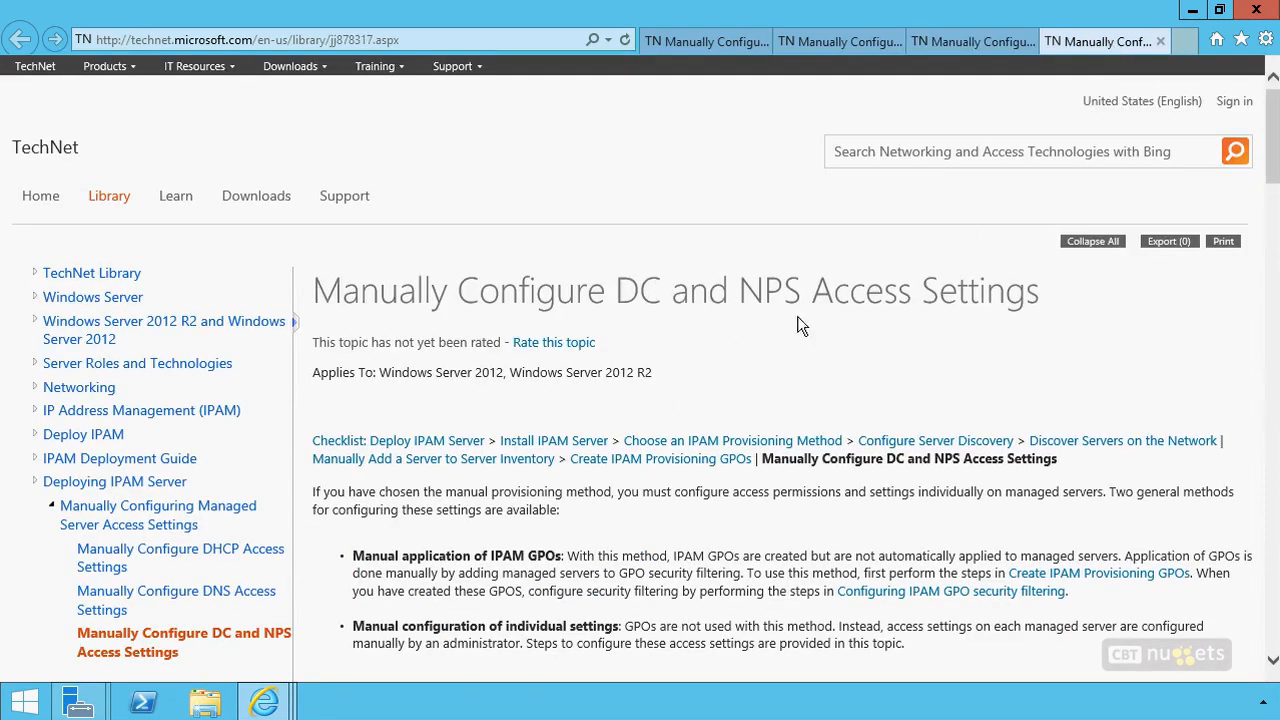
scroll(620, 398, "down", 5)
scroll(620, 397, "down", 2)
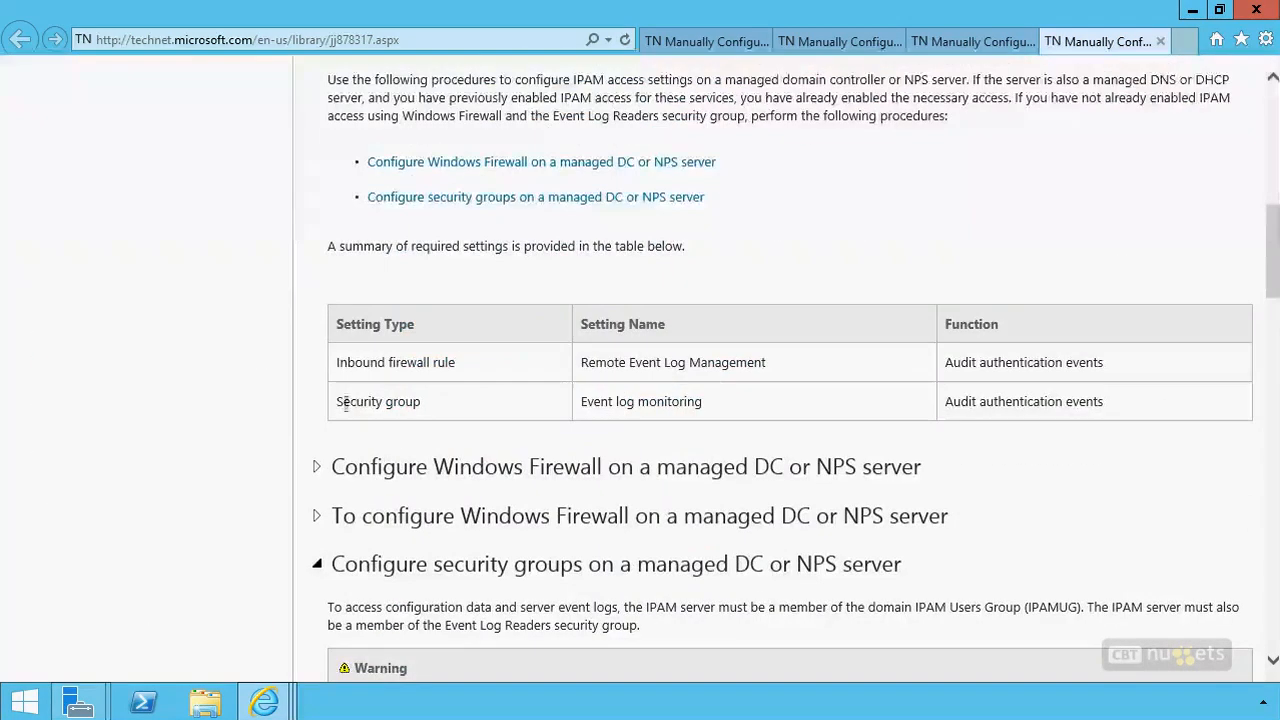
scroll(144, 515, "down", 1)
scroll(144, 526, "down", 3)
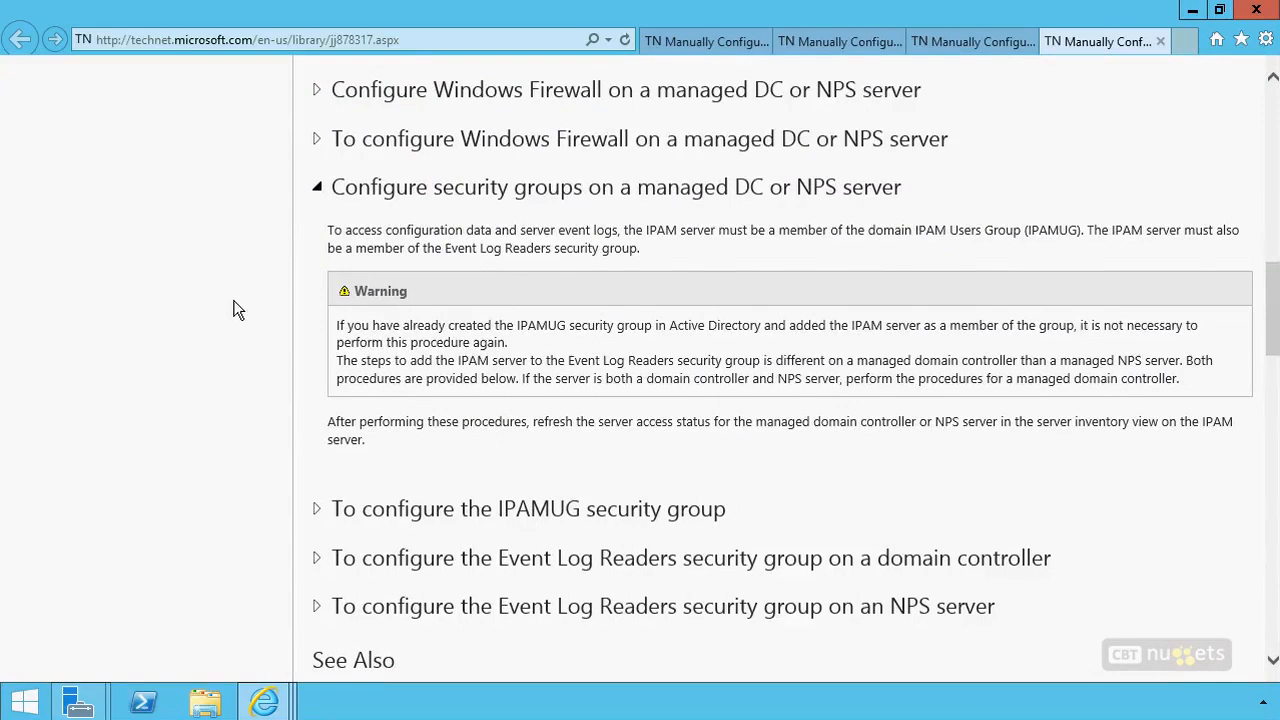
scroll(235, 306, "down", 3)
scroll(235, 312, "up", 15)
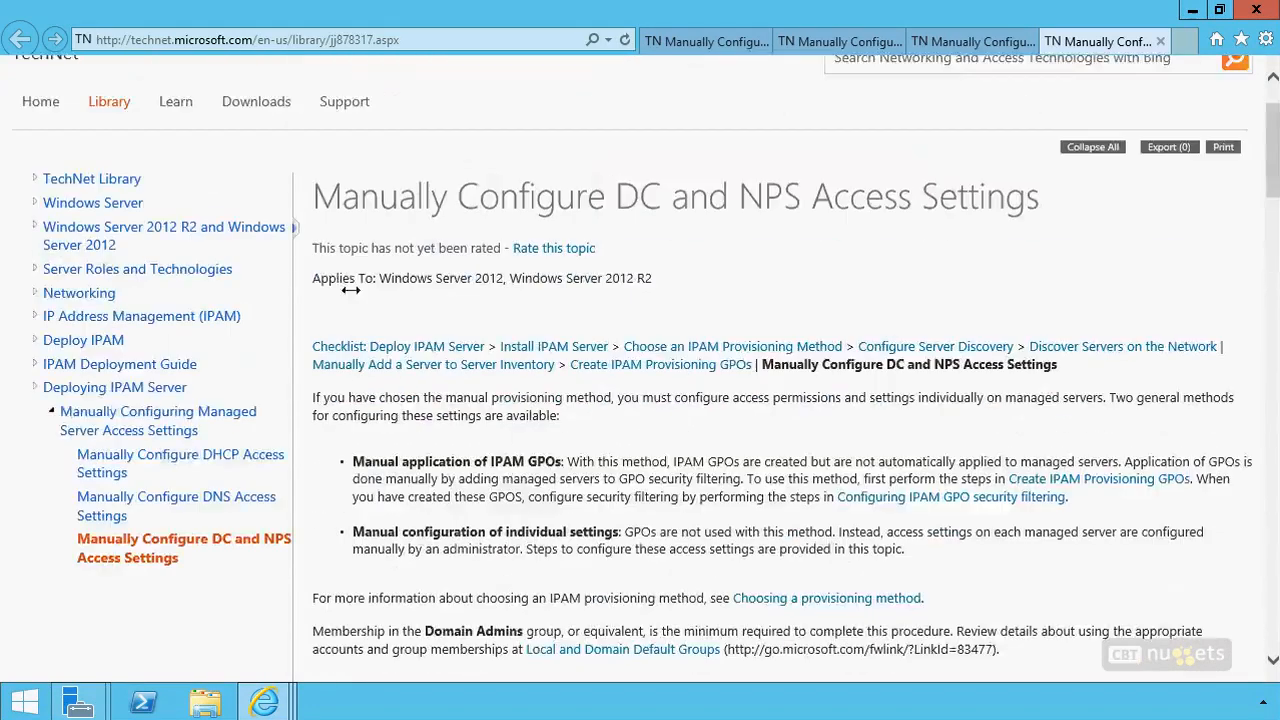
Switch back to Server Manager and provision the IPAM server with the Group Policy Based method and the GPO name prefix IPAMGPO, closing the finished wizard
left_click(1191, 12)
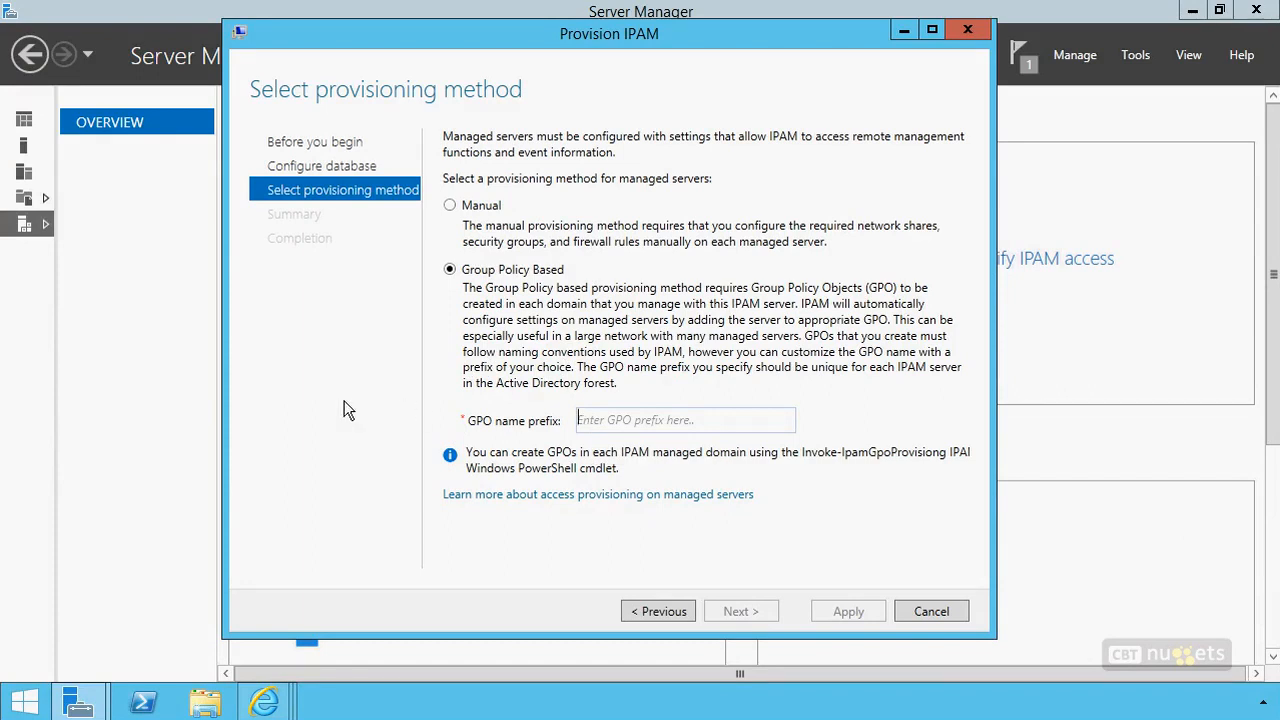
type("IPAMGPO")
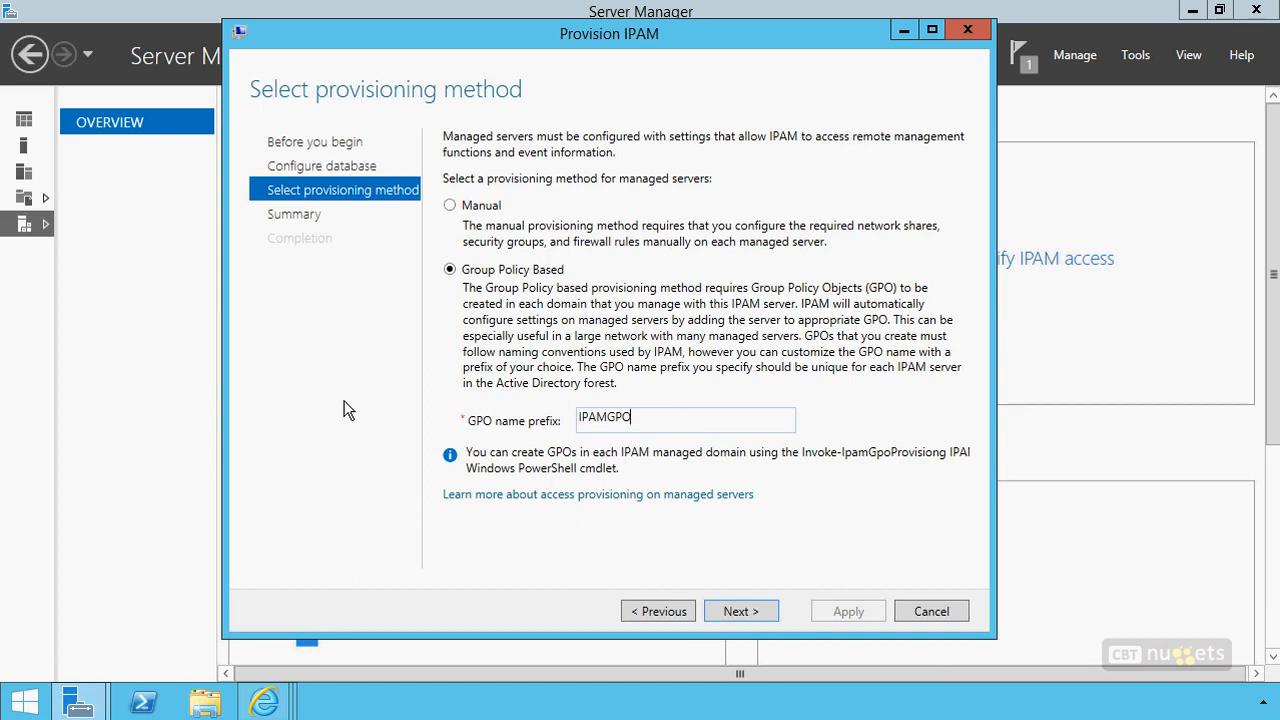
left_click(750, 615)
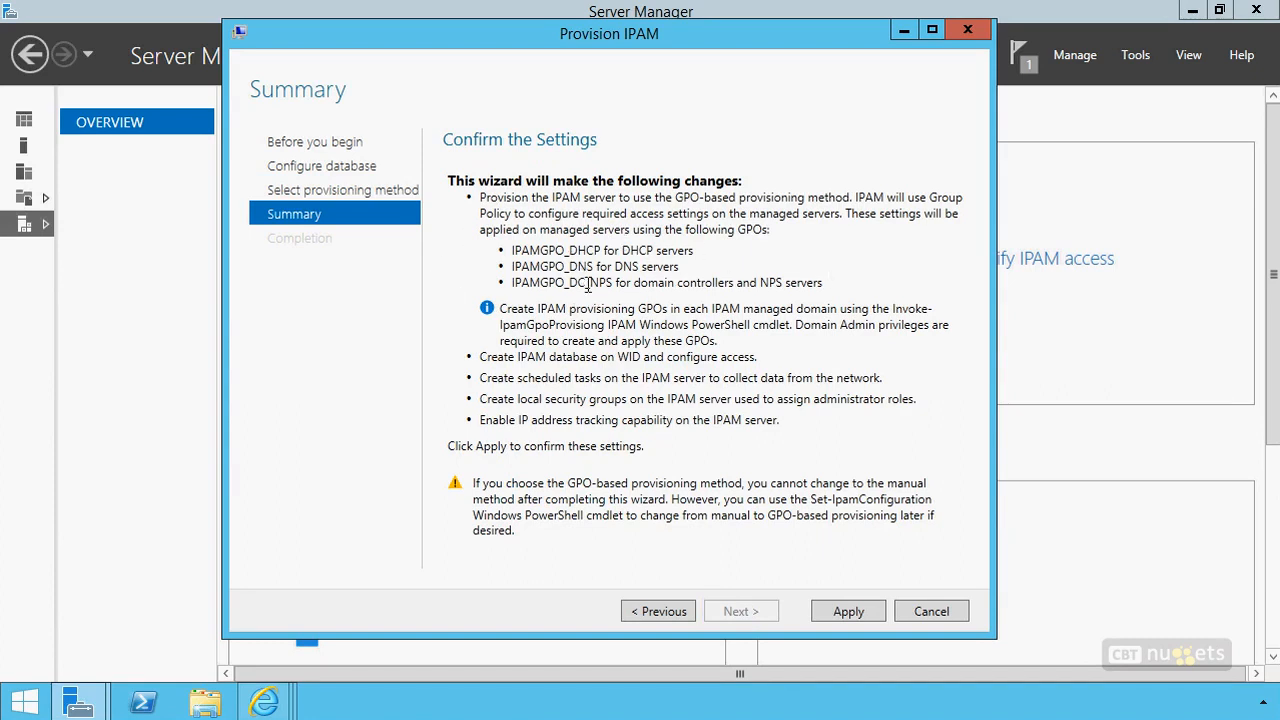
left_click(846, 613)
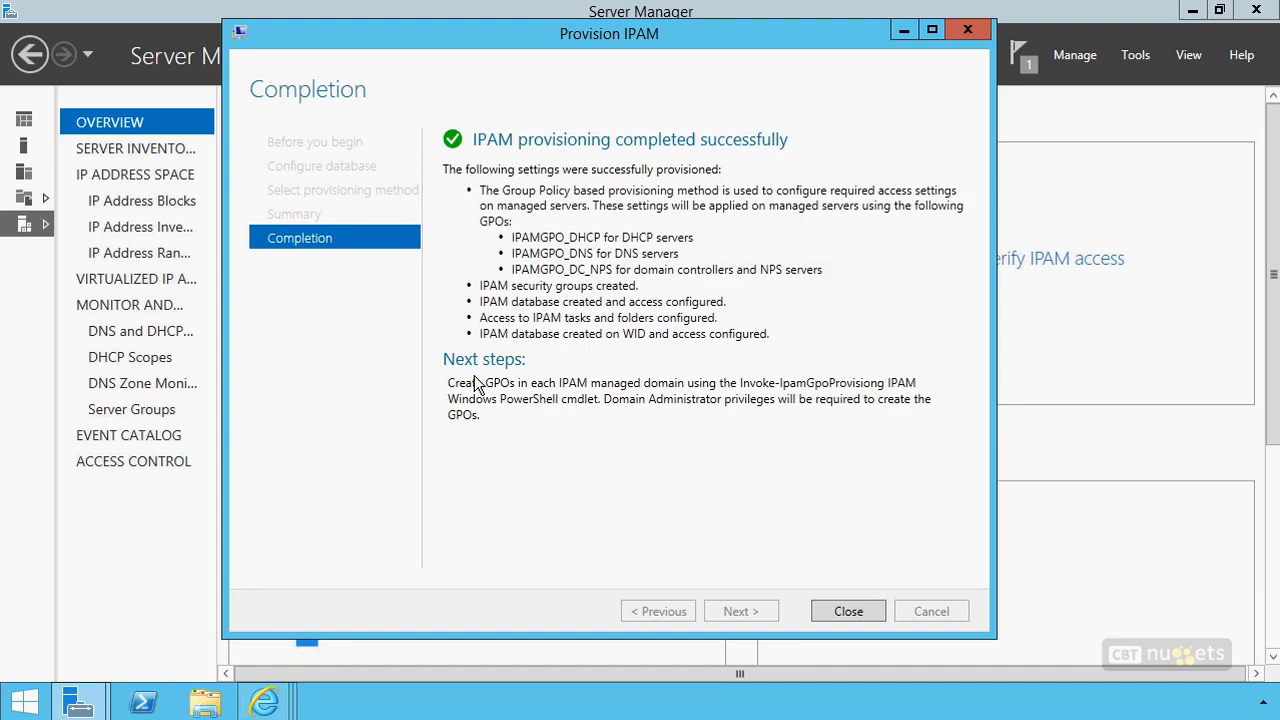
left_click(860, 612)
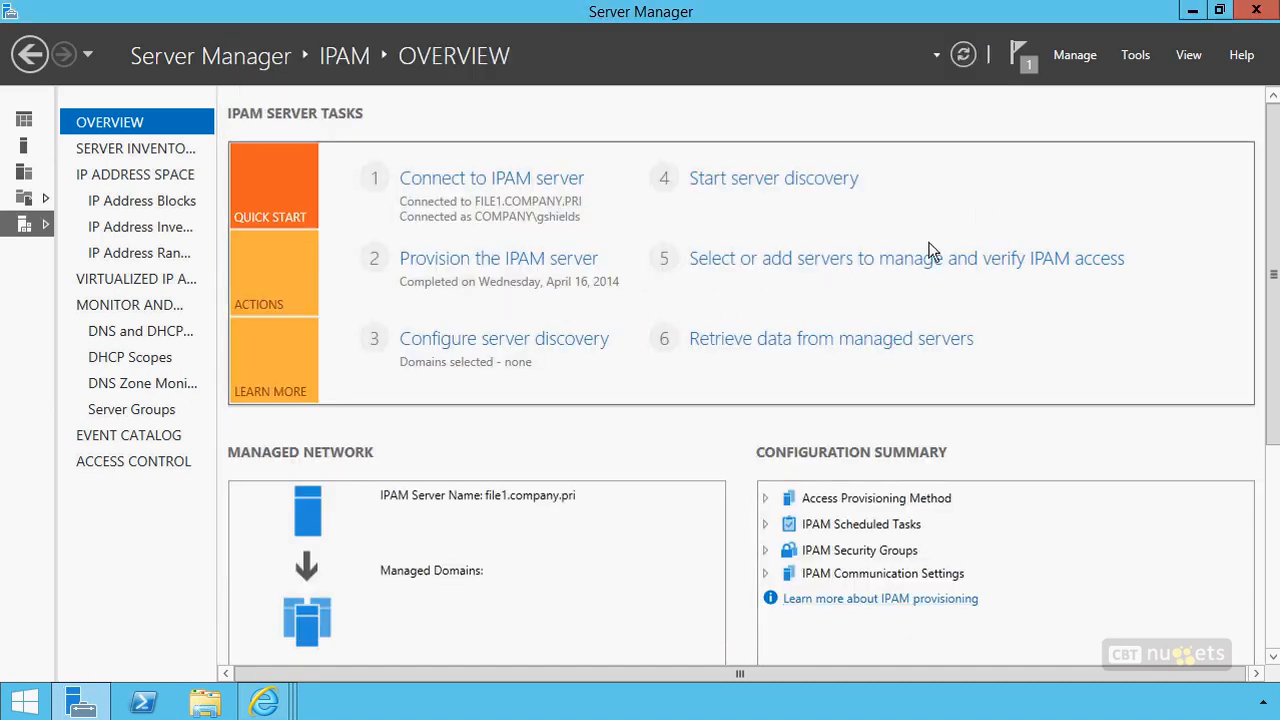
right_click(147, 705)
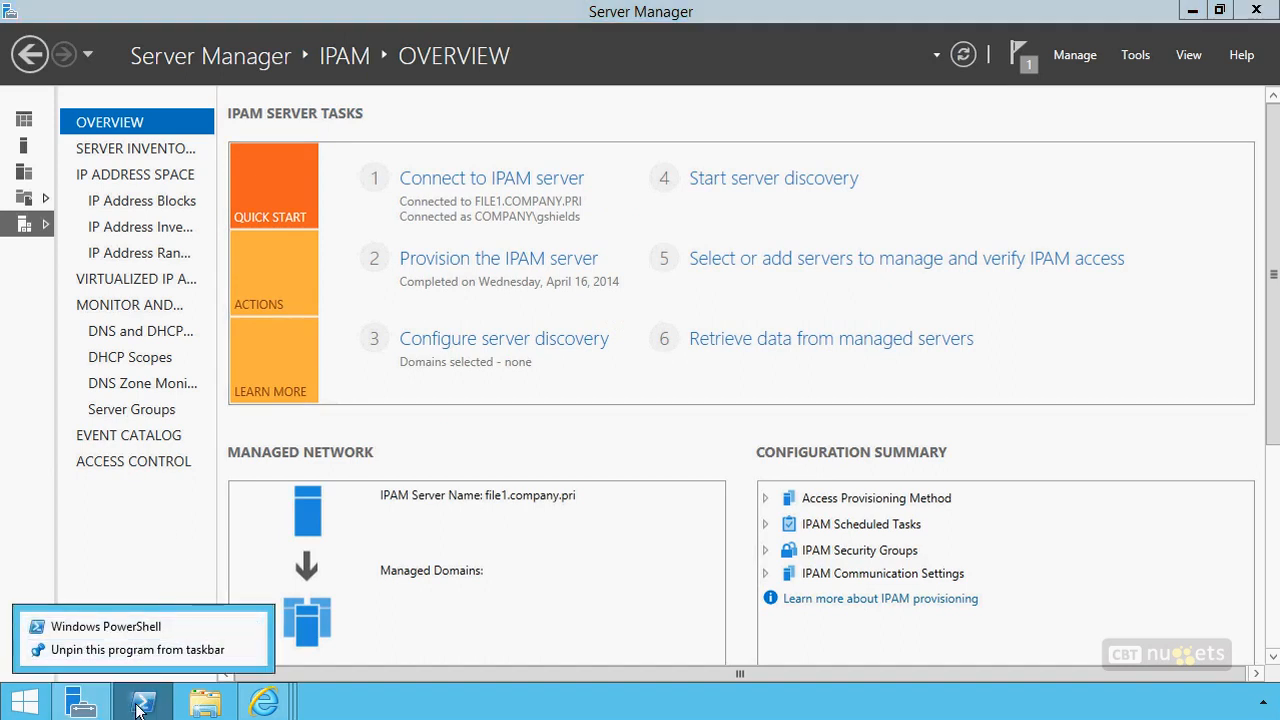
left_click(141, 550)
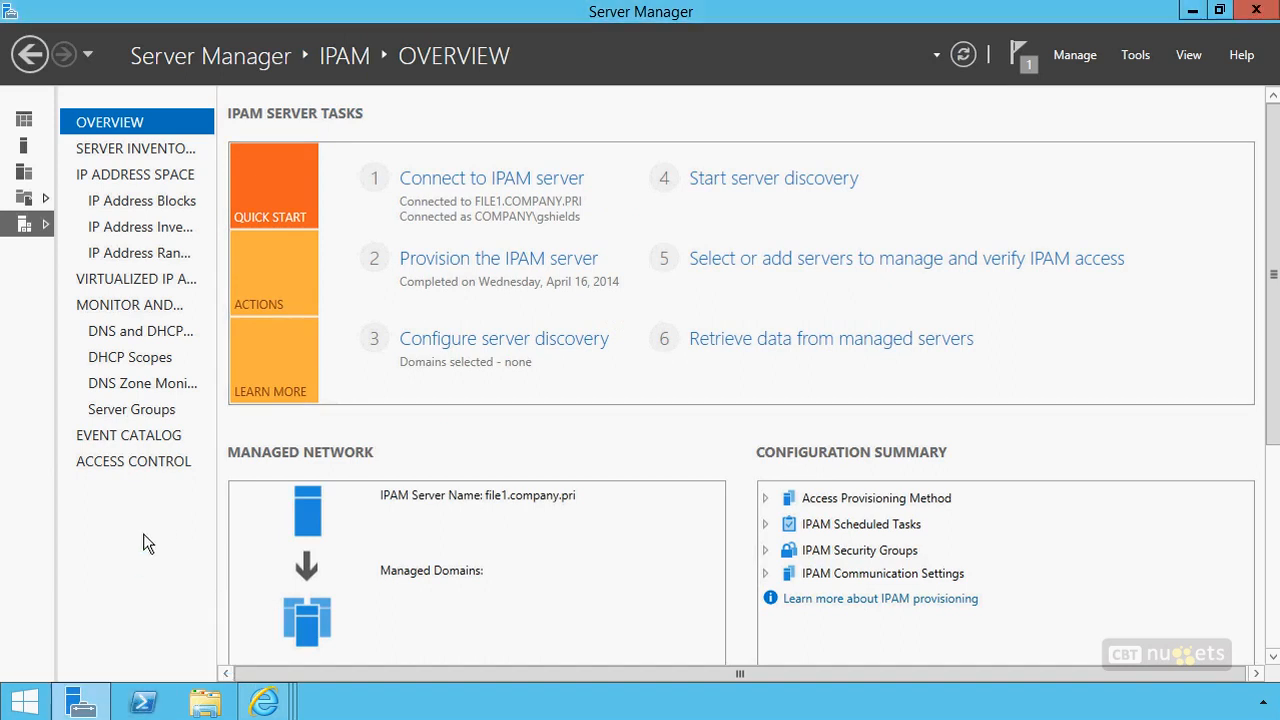
right_click(145, 702)
left_click(127, 512)
Open Windows PowerShell with administrator rights and allow it through User Account Control
key("super")
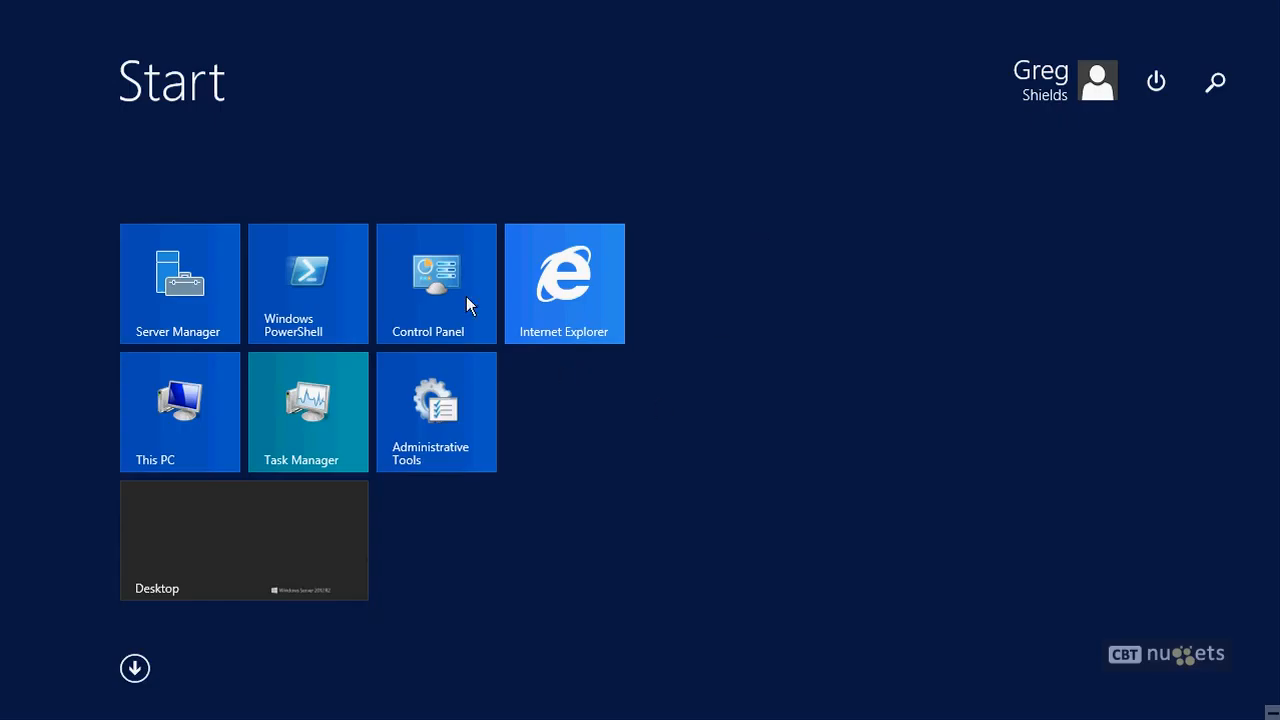
right_click(303, 281)
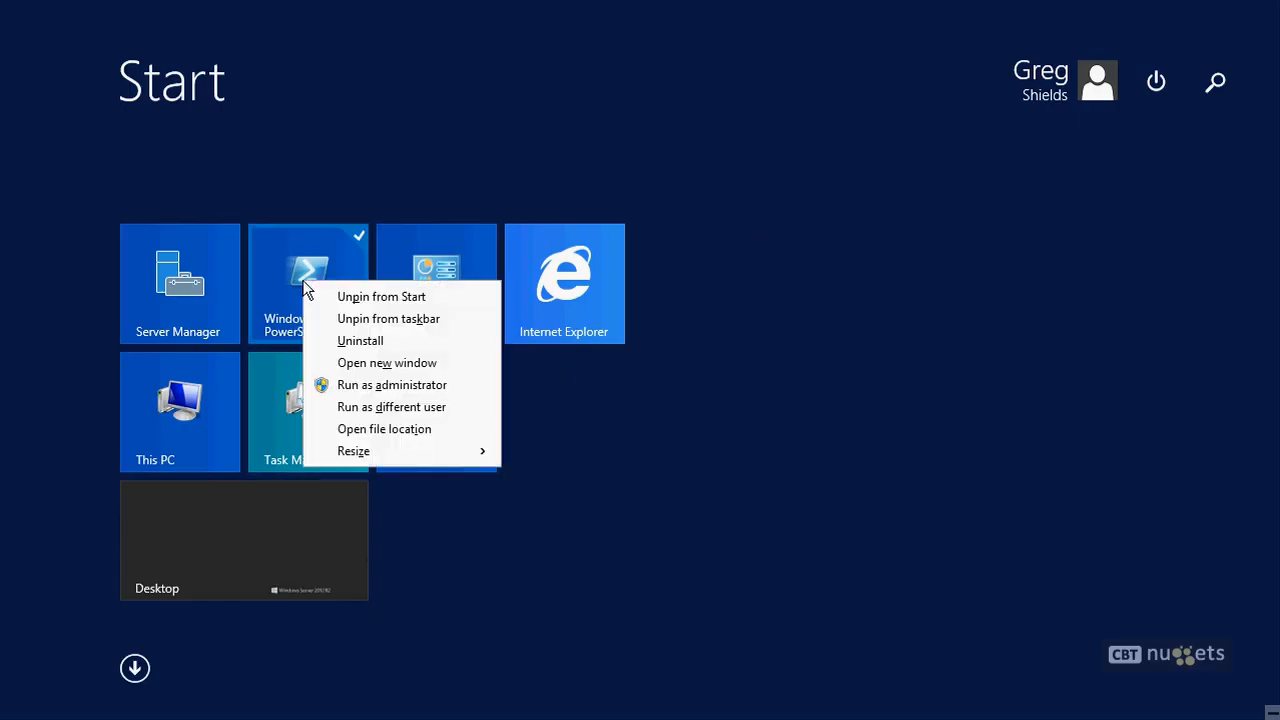
left_click(371, 384)
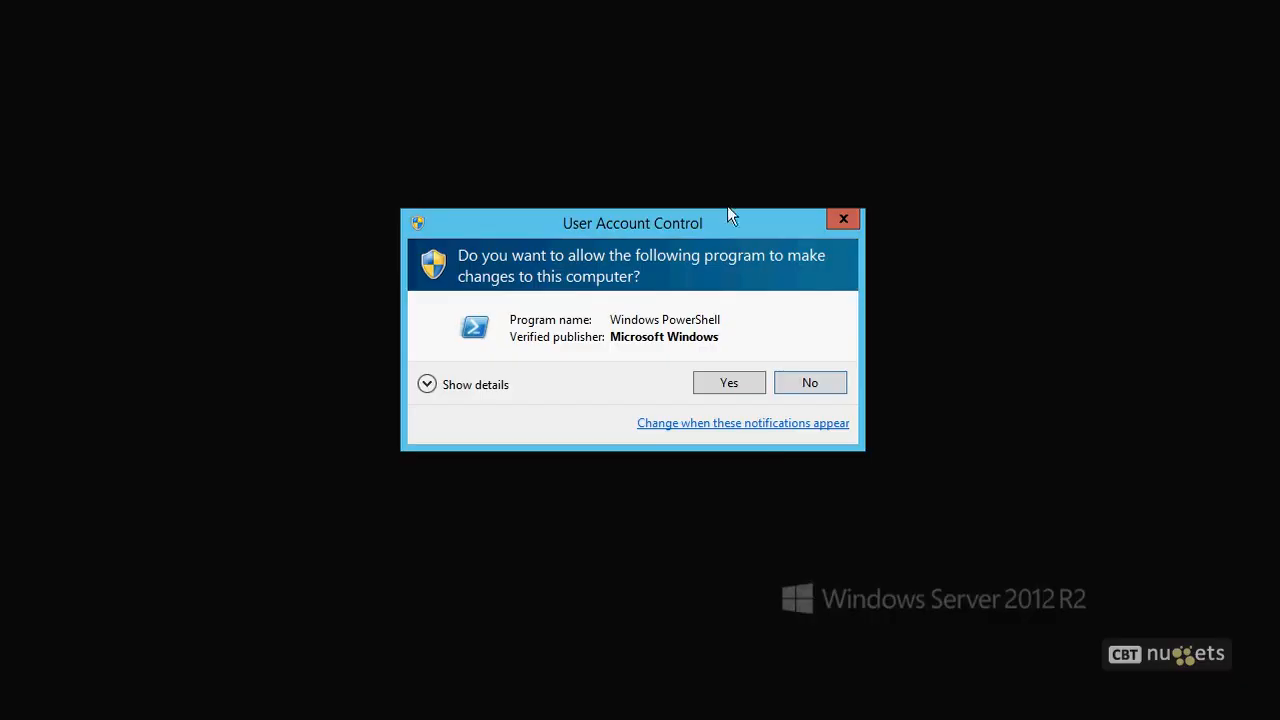
left_click(737, 388)
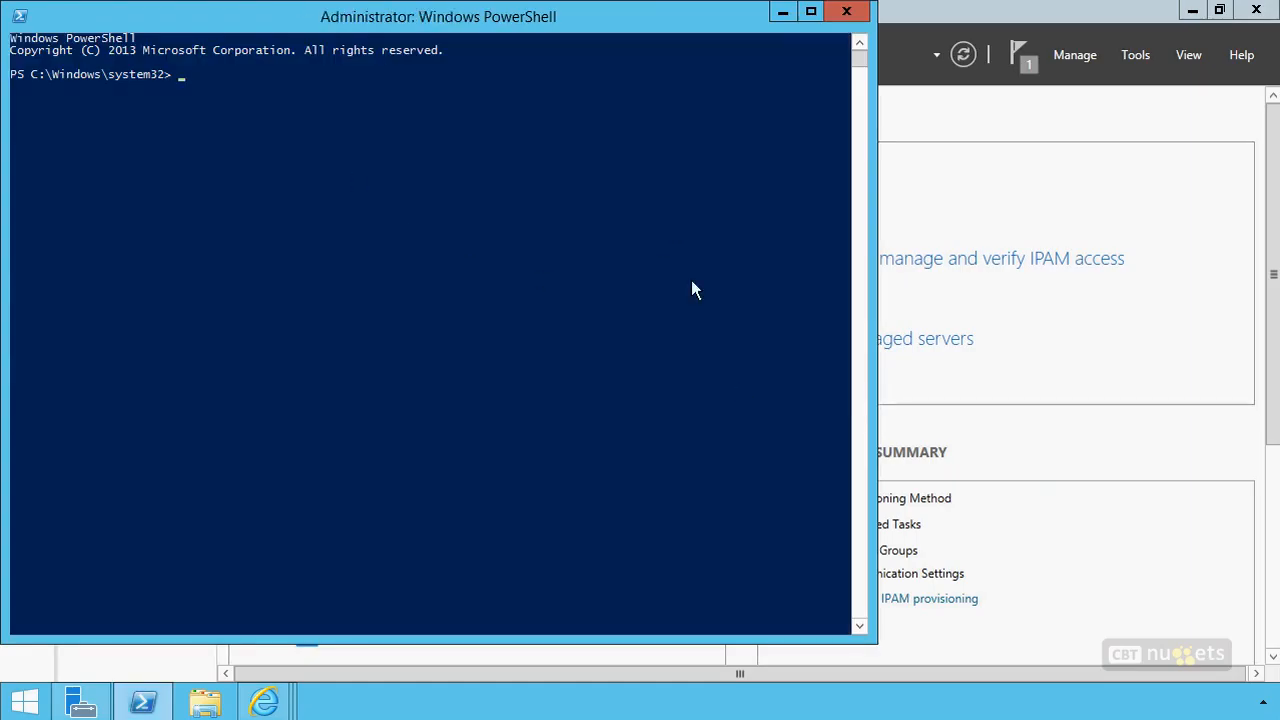
Enter the Invoke-IpamGpoProvisioning command with the -Domain parameter set to company.pri
type("invol")
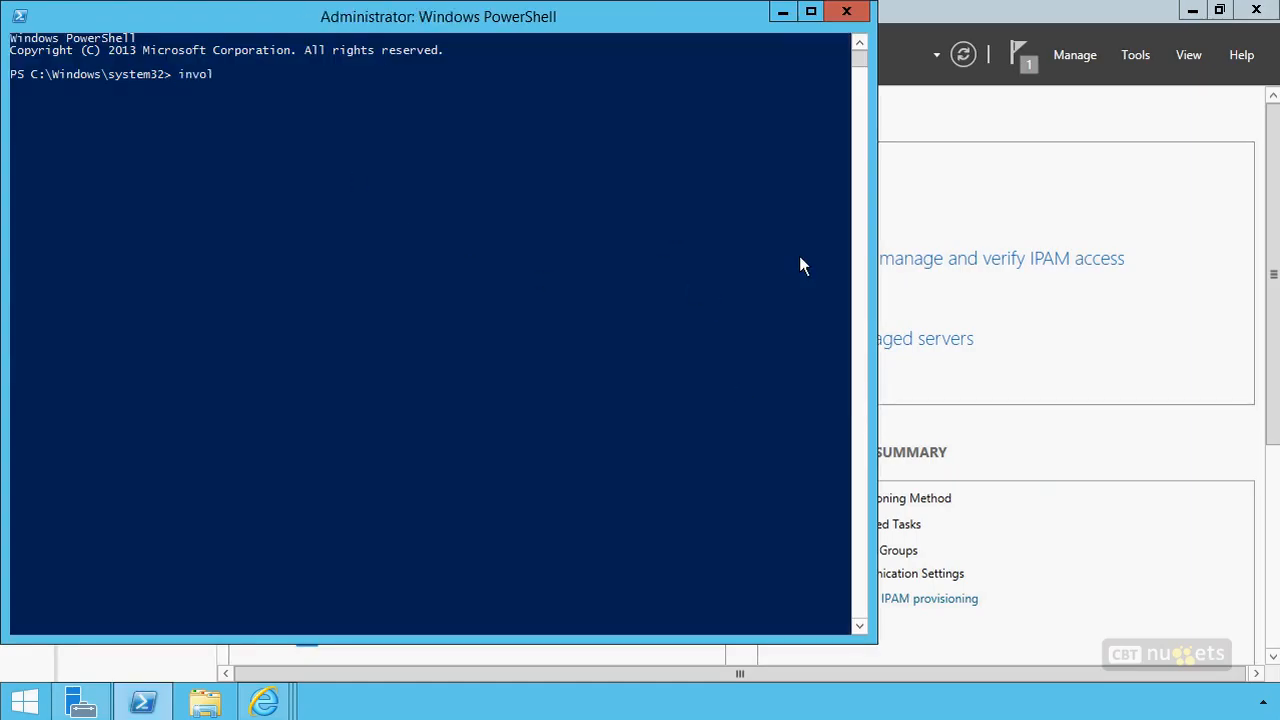
key("BackSpace")
type("ke-ipamgpop")
key("Tab")
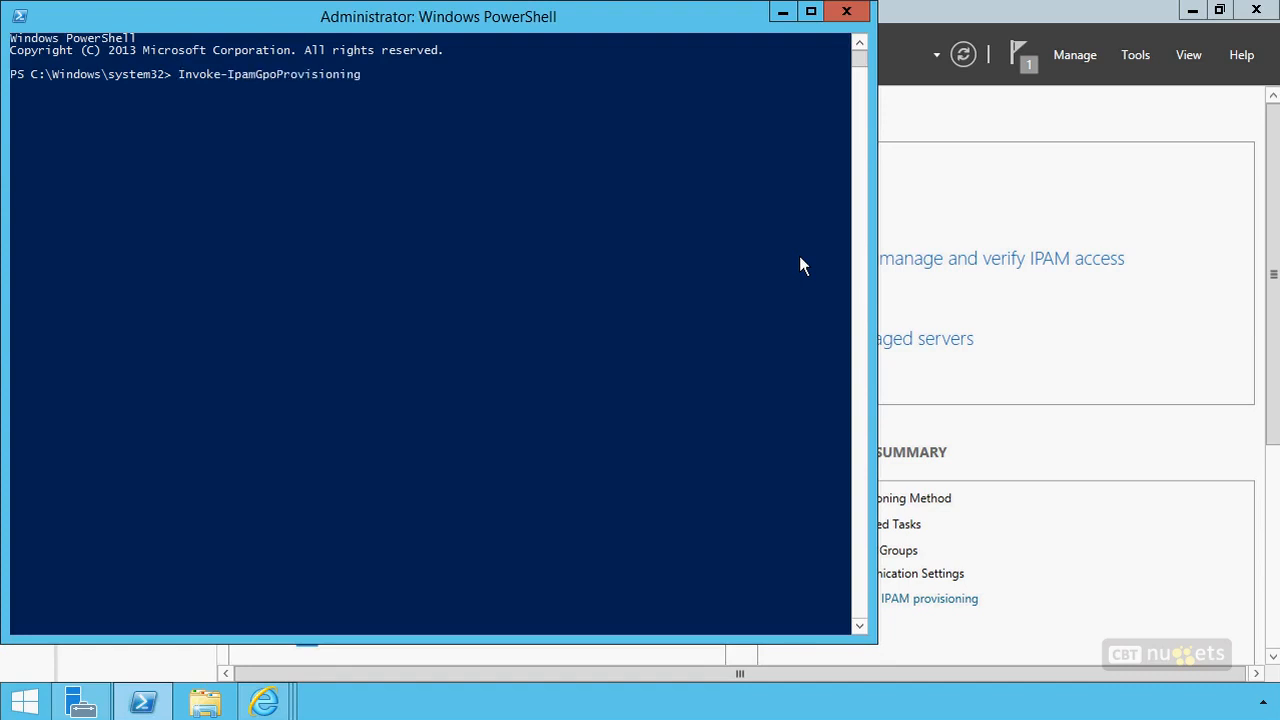
type("-dom")
key("Tab")
type("company.pri -gpo")
Complete the provisioning command with -GpoPrefixName IPAMGPO and -IpamServerFqdn file1.company.pri, run it and confirm with y
key("Tab")
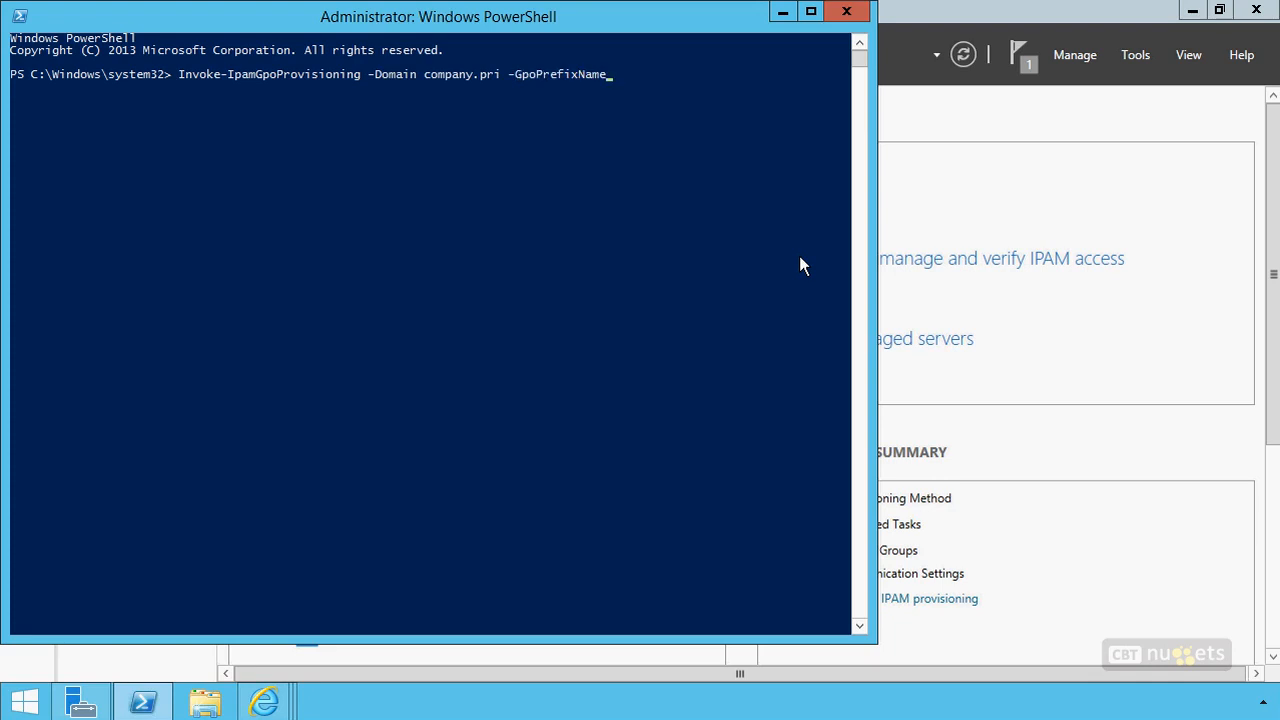
type("IPAMGPO -ipamse")
key("Tab")
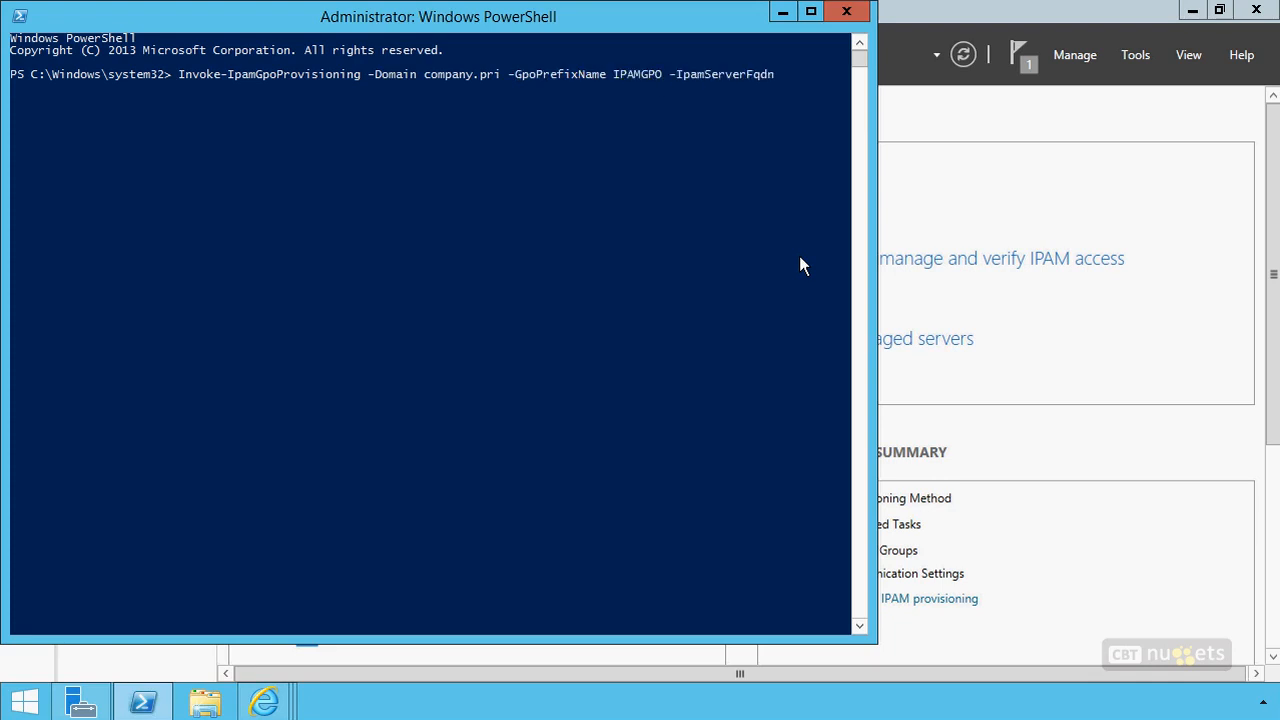
type("file1.company.pri")
key("Return")
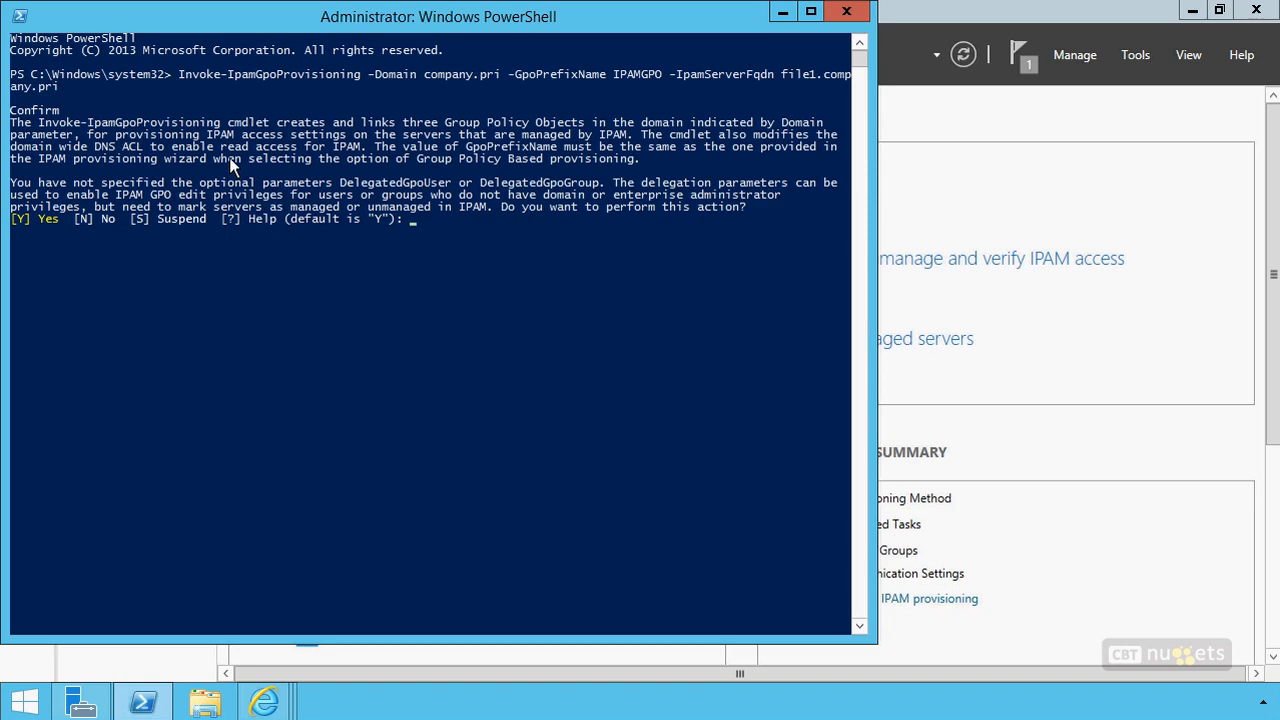
type("y")
key("Return")
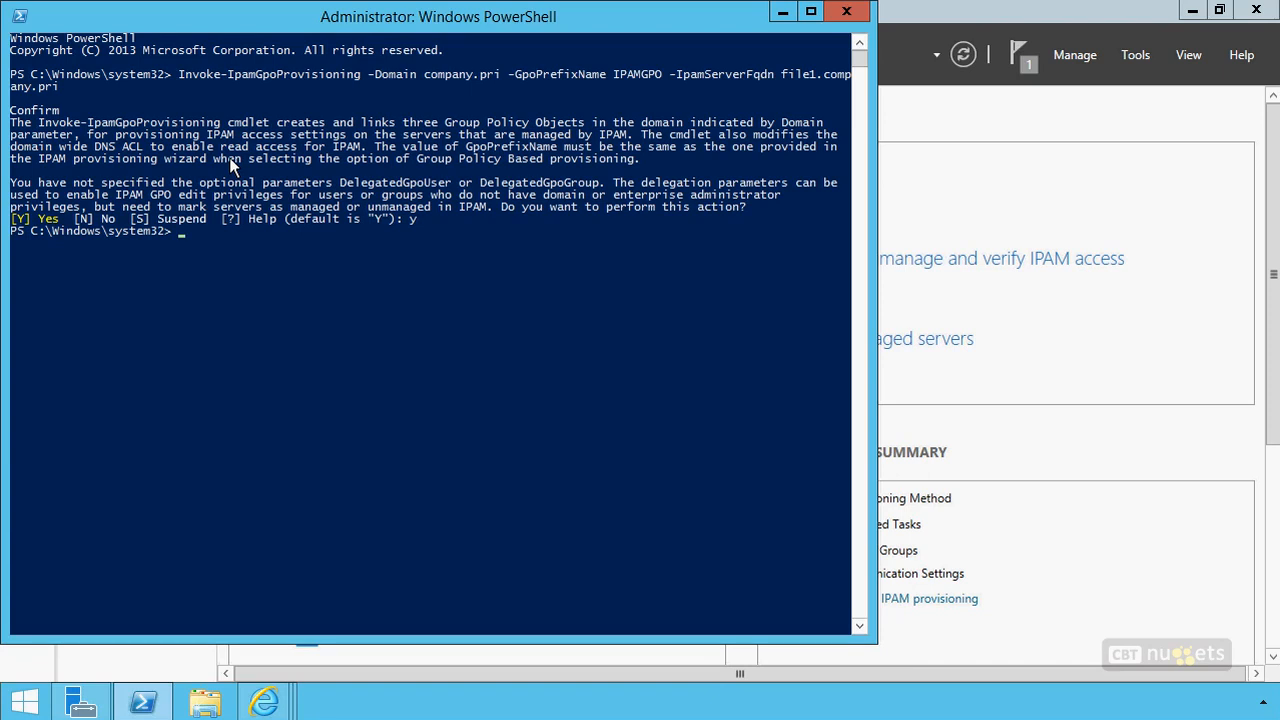
Launch gpmc.msc, examine the GPOs linked to the company.pri domain in full, and close Group Policy Management
type("gpmc.msc")
key("Return")
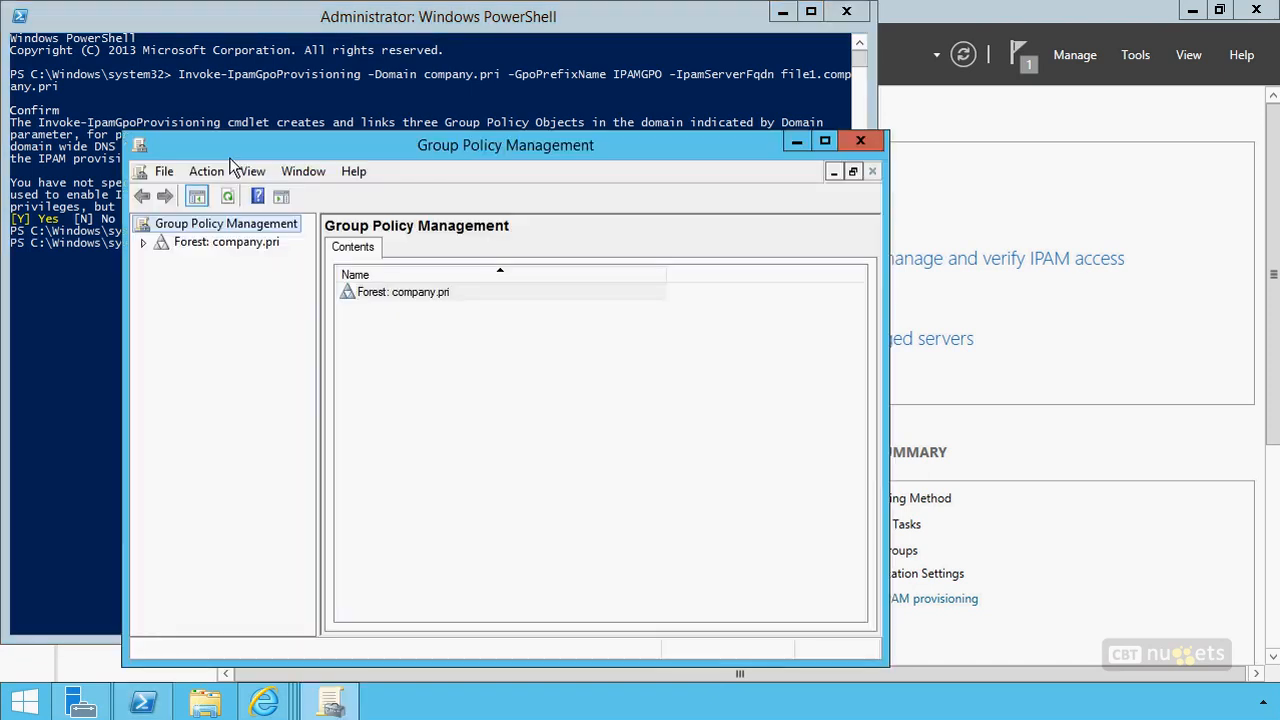
left_click(824, 141)
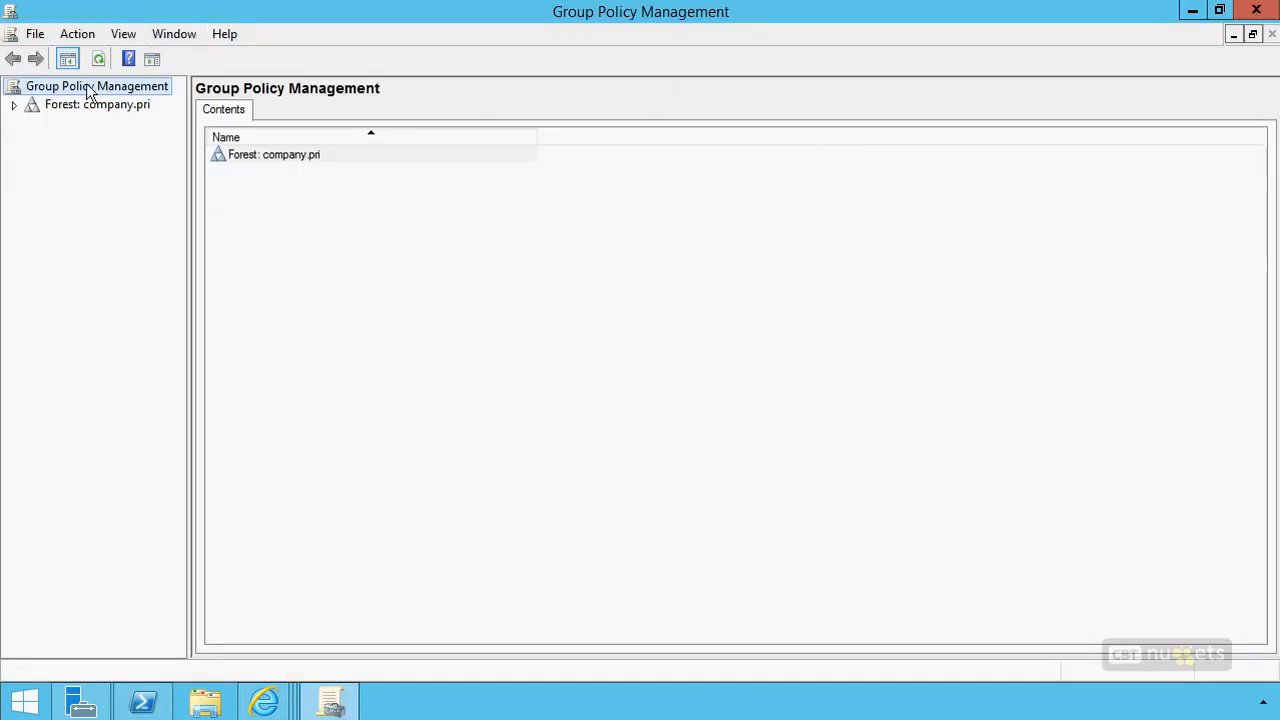
left_click(14, 104)
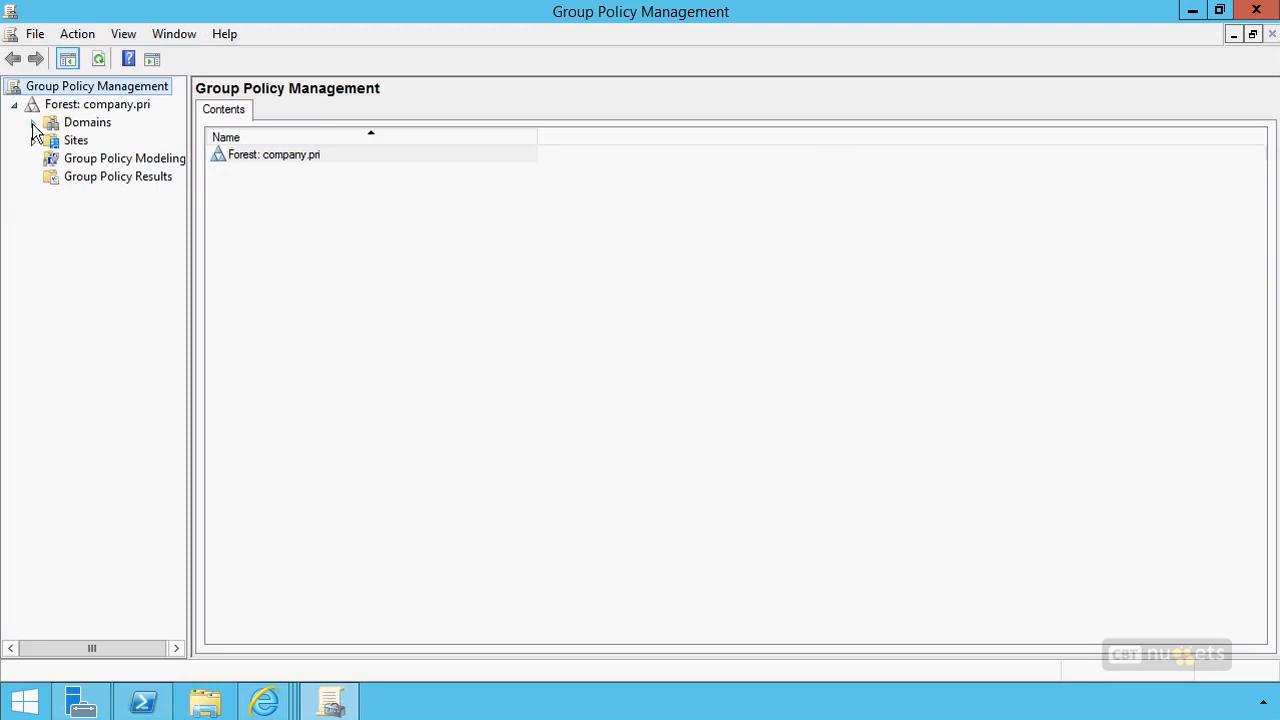
left_click(33, 122)
left_click(52, 140)
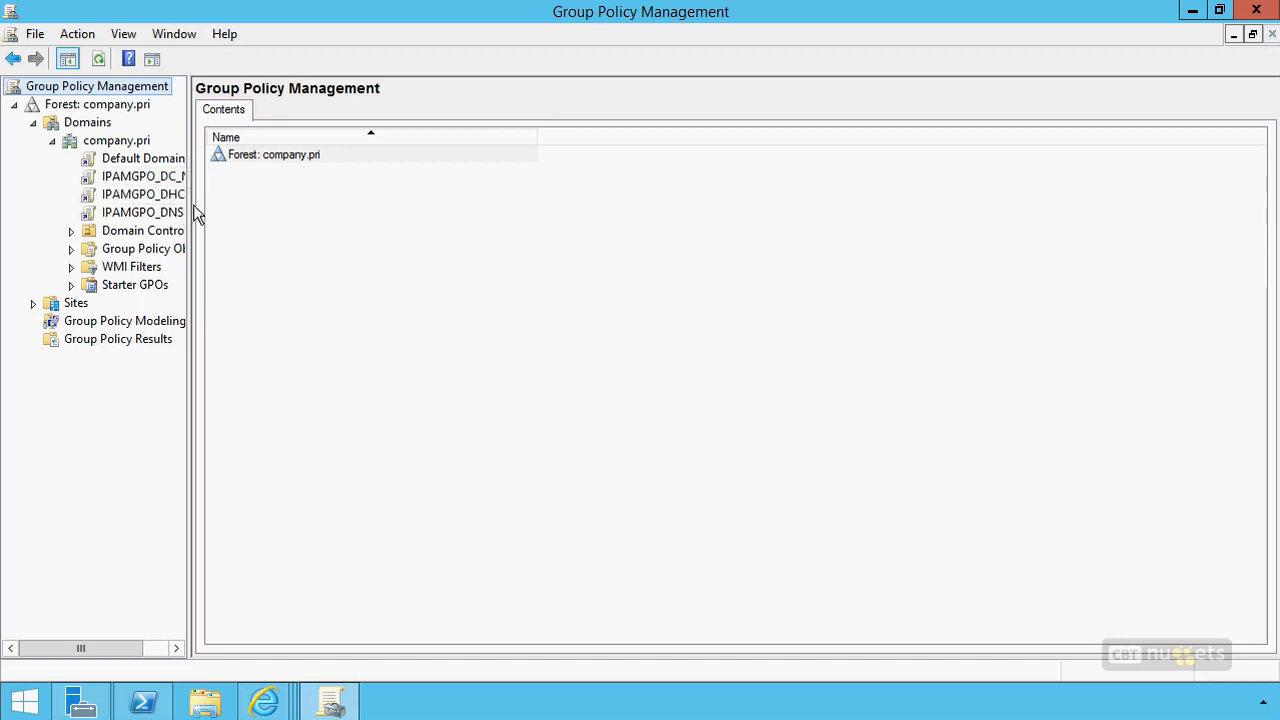
left_click_drag(189, 194, 288, 200)
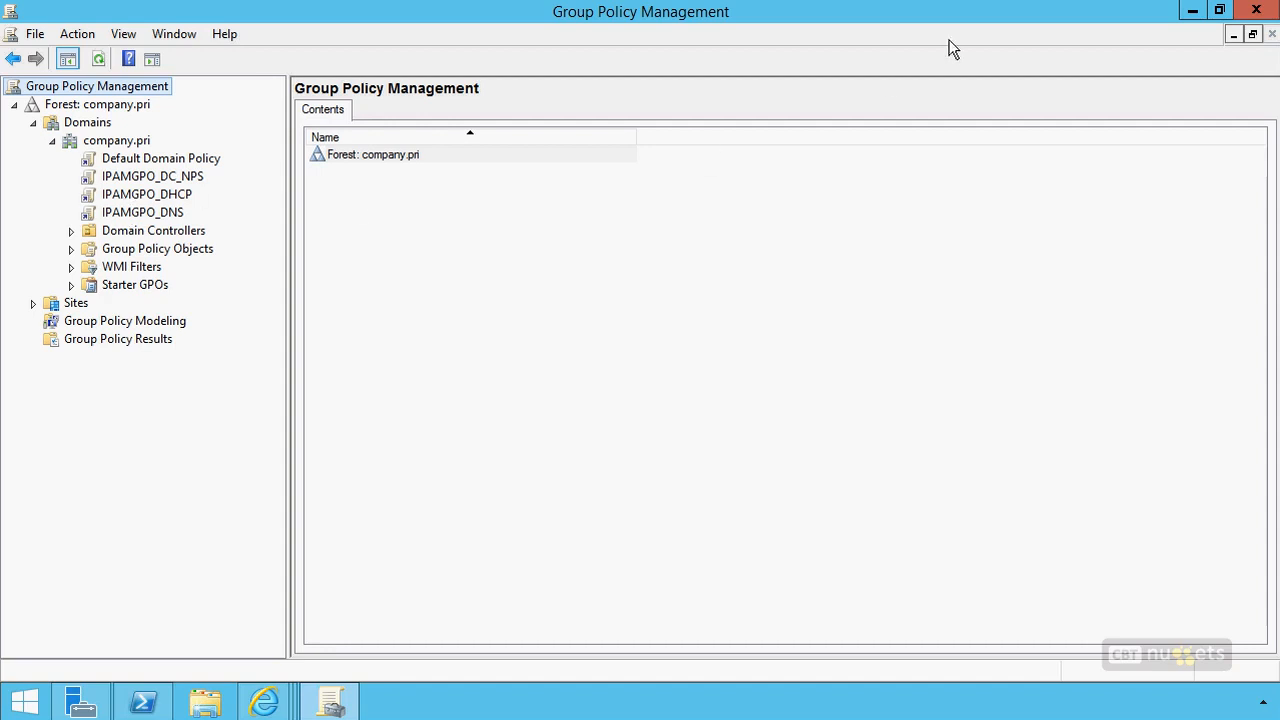
left_click(1258, 12)
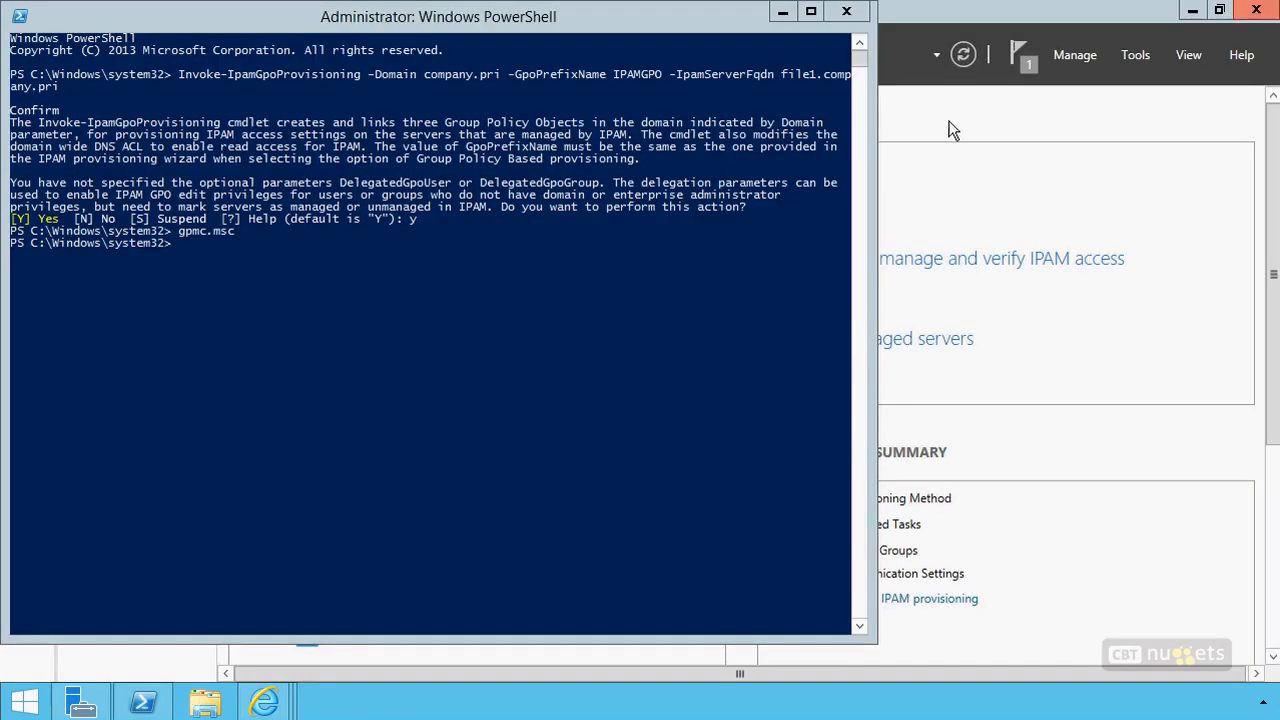
Return to Server Manager and configure server discovery for the root domain company.pri with the domain controller, DHCP and DNS roles
left_click(783, 14)
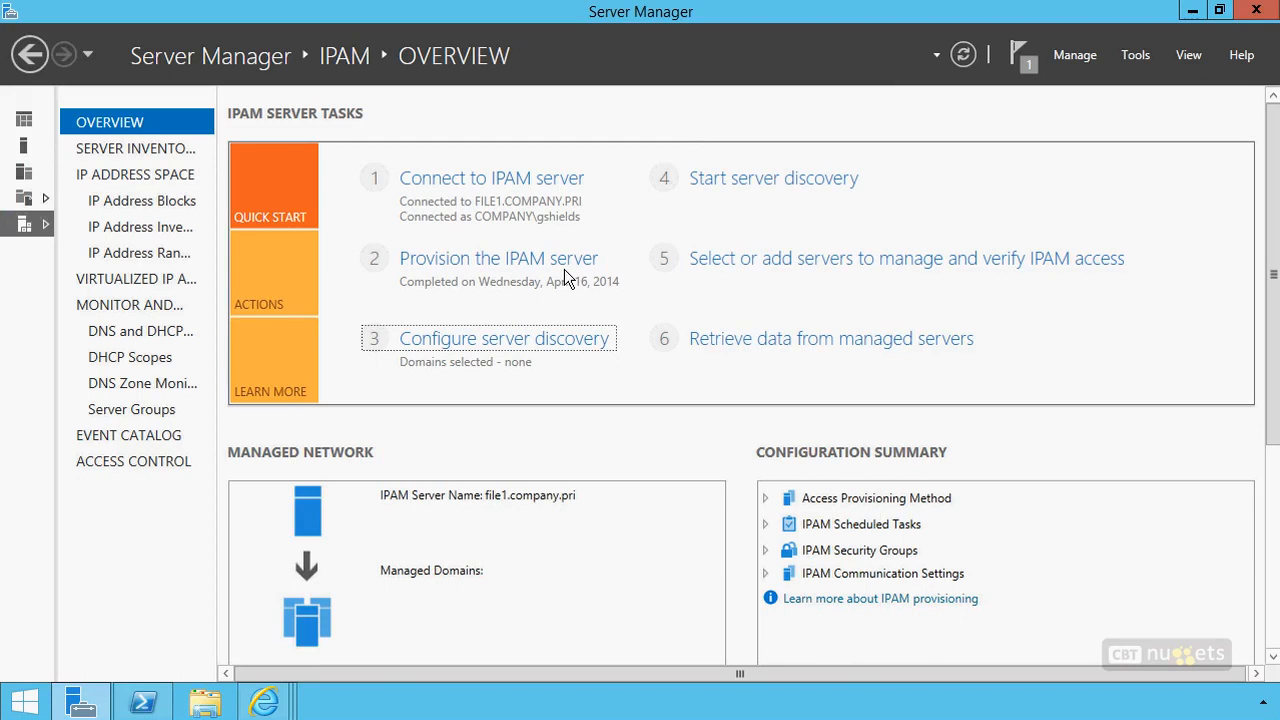
left_click(555, 345)
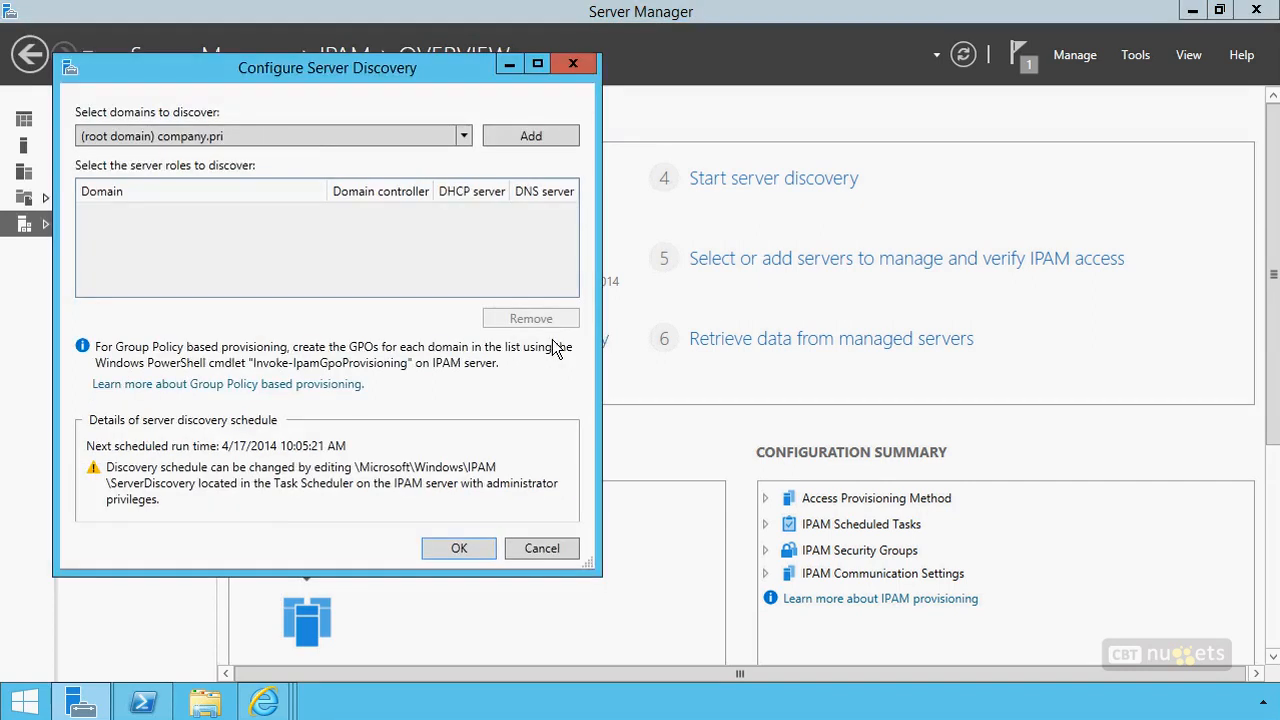
left_click(303, 140)
left_click(301, 152)
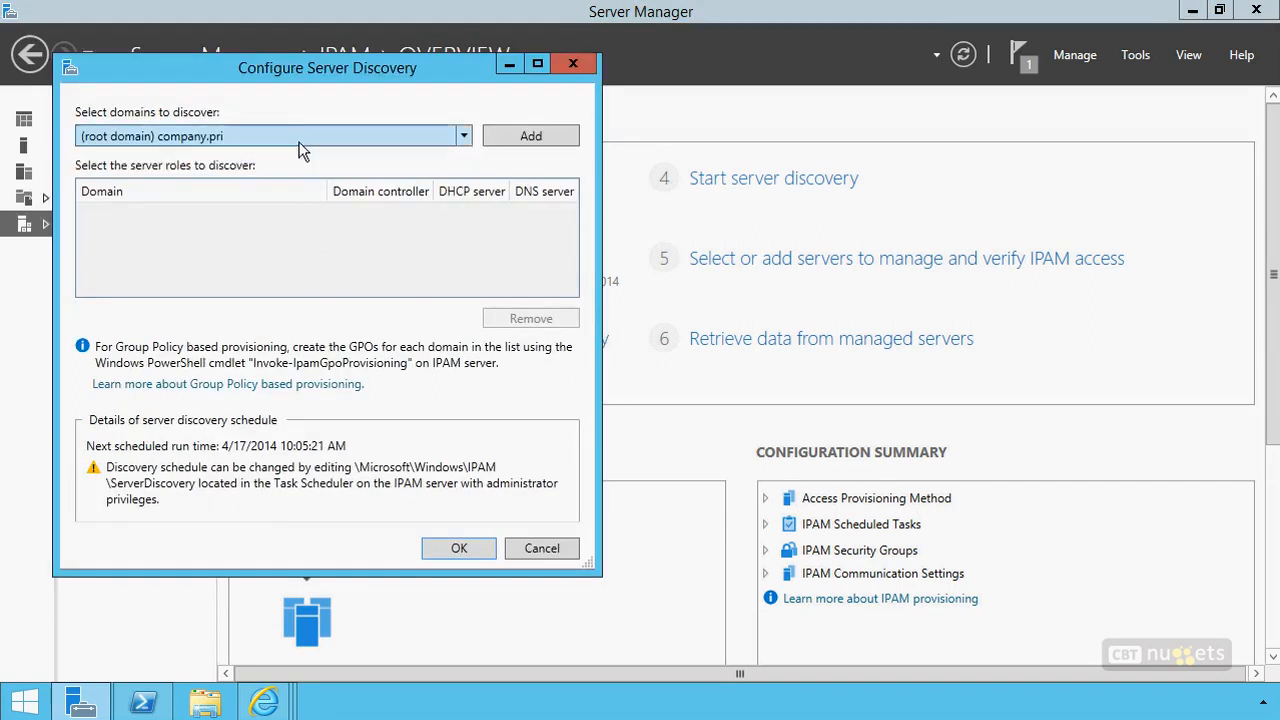
left_click(528, 136)
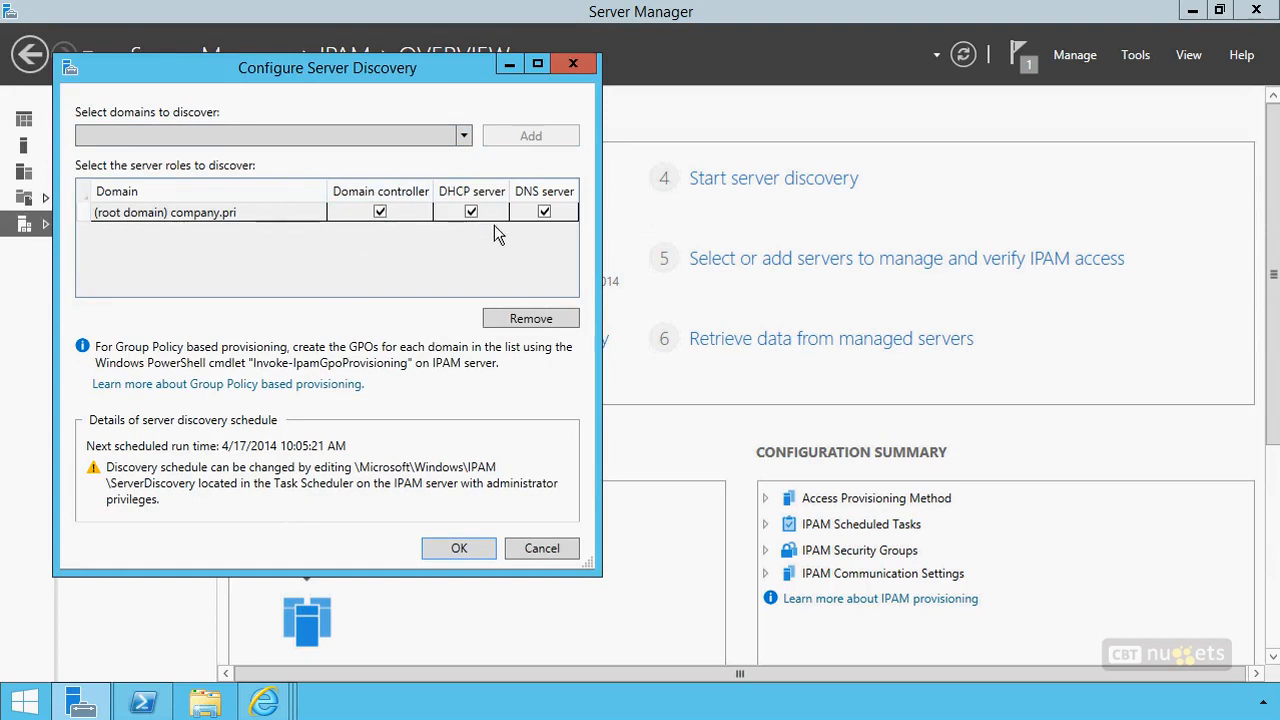
left_click(459, 548)
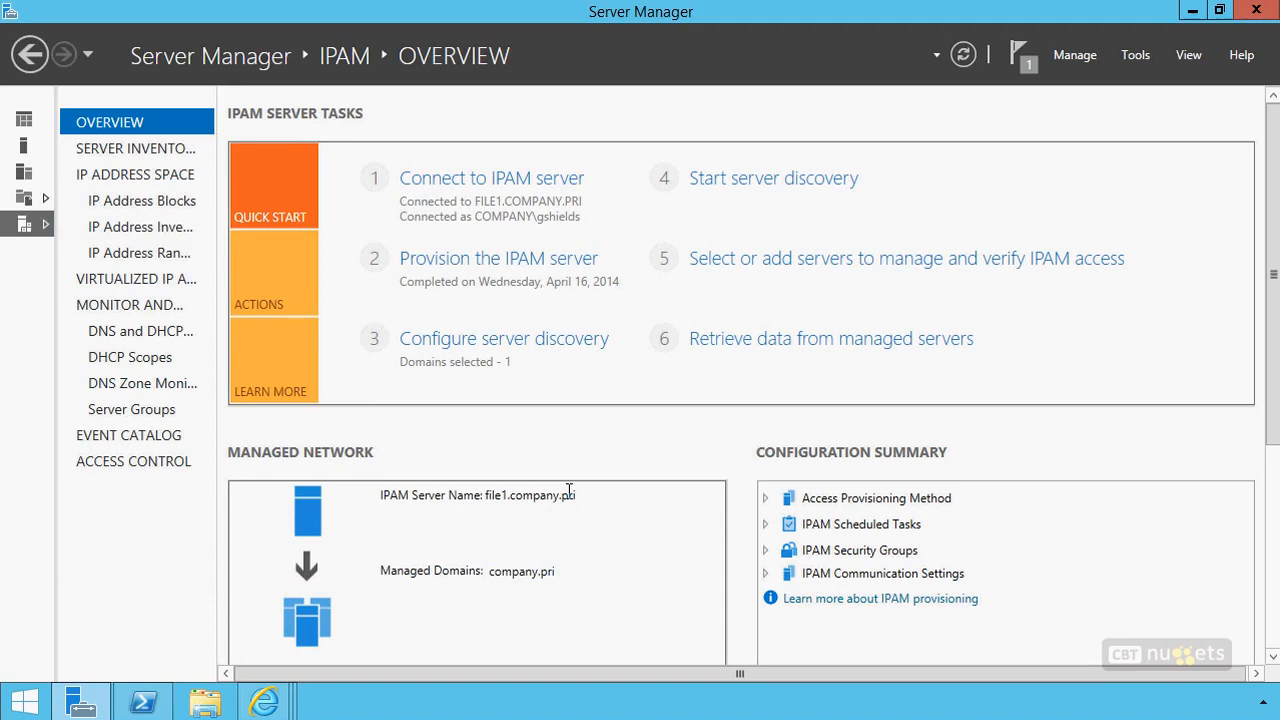
Start IPAM server discovery and check the discovery task's details until it completes
left_click(728, 176)
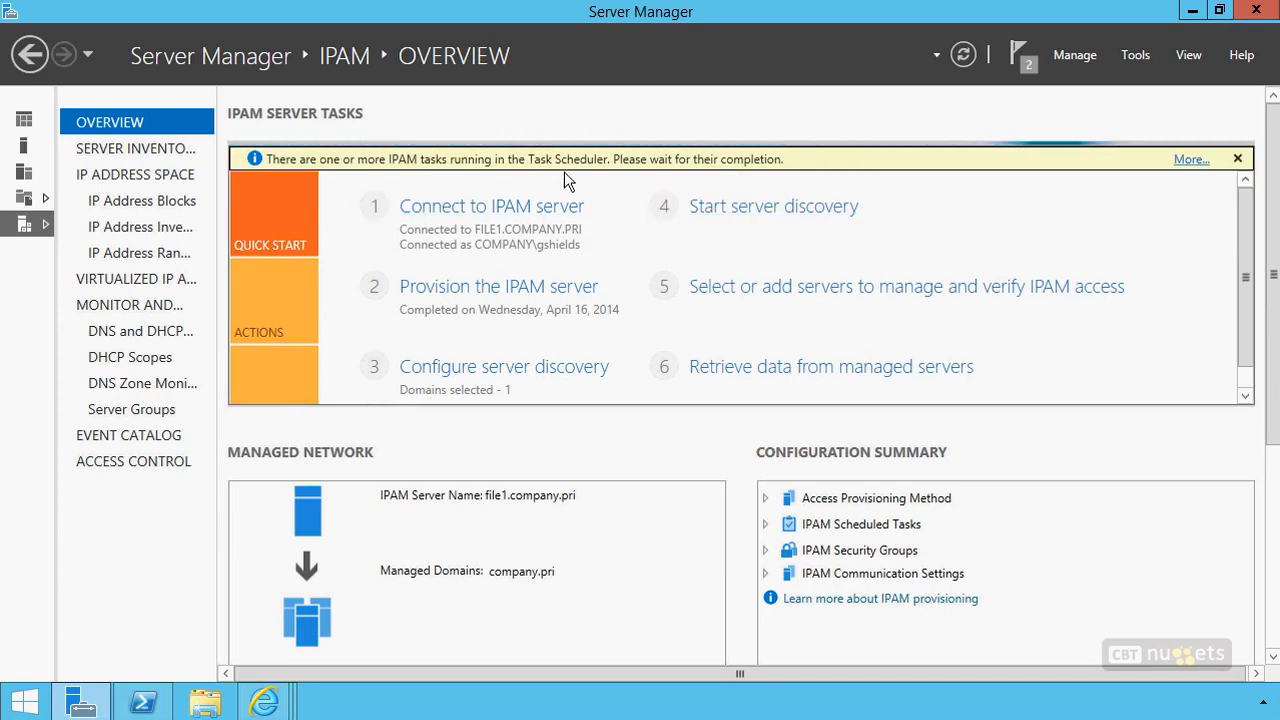
left_click(1192, 160)
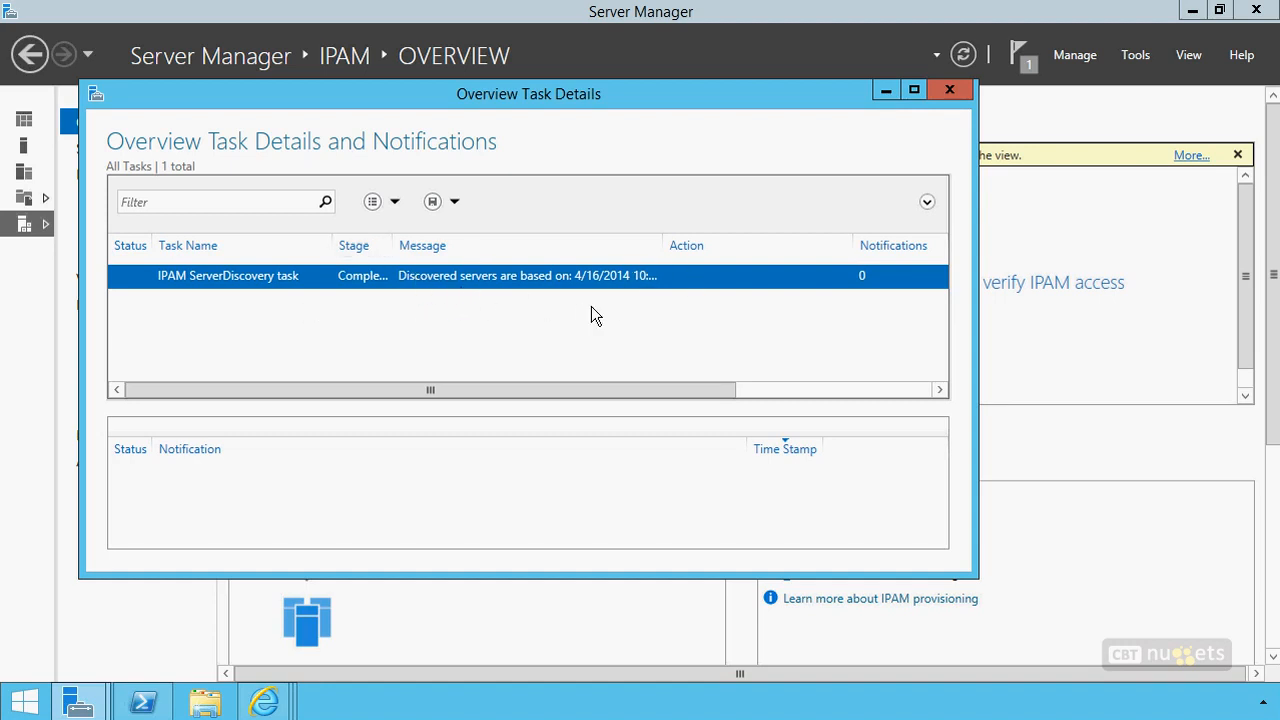
left_click(949, 90)
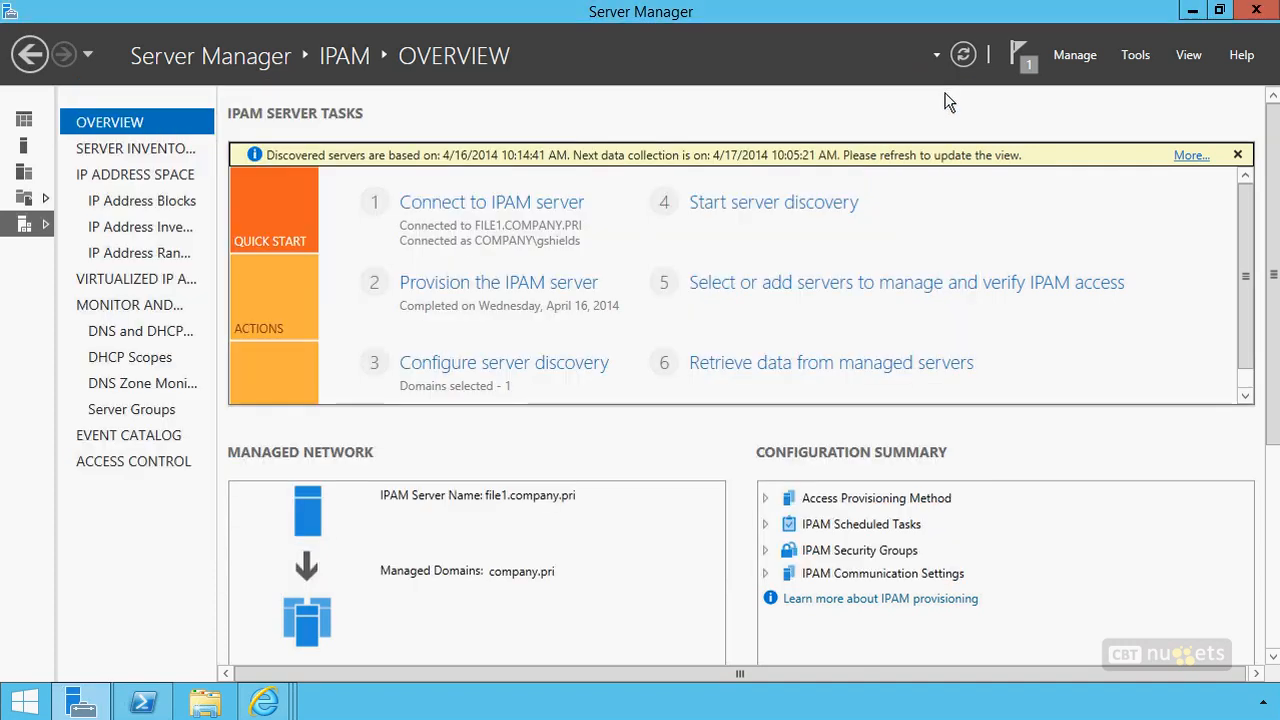
Open the IPAM server inventory and set the manageability status of las-dc1 to Managed
left_click(806, 287)
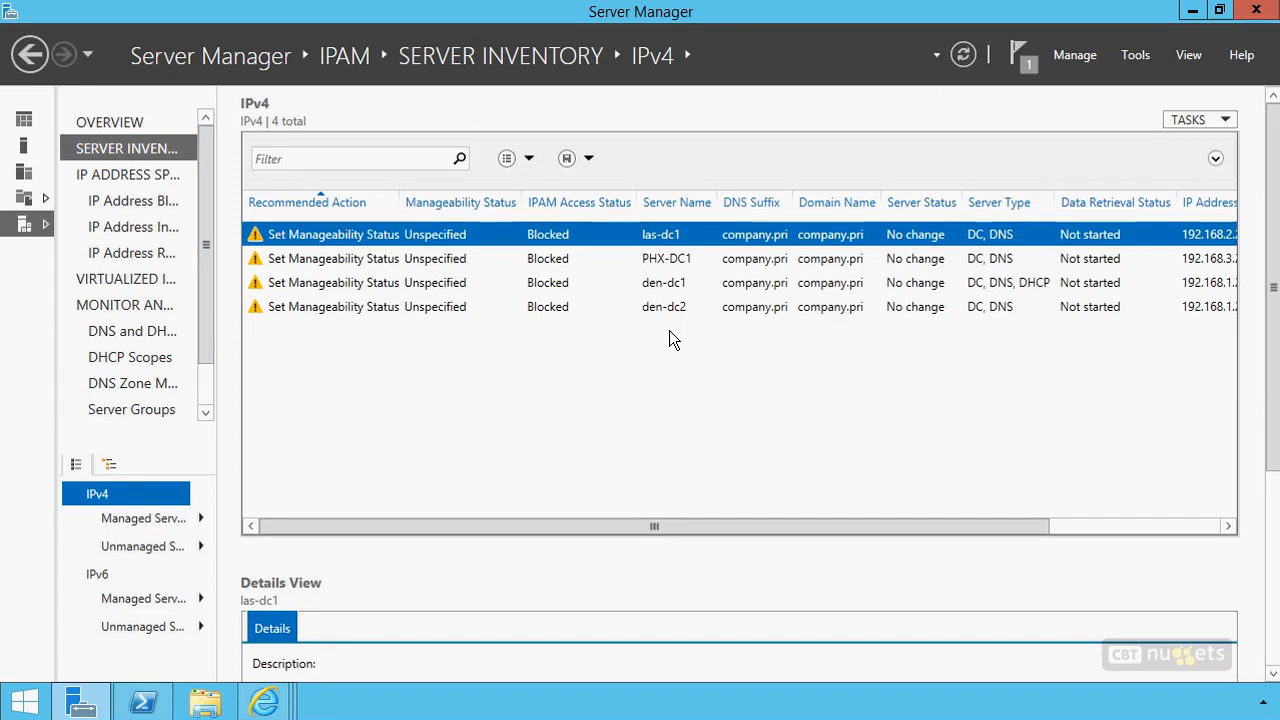
right_click(511, 241)
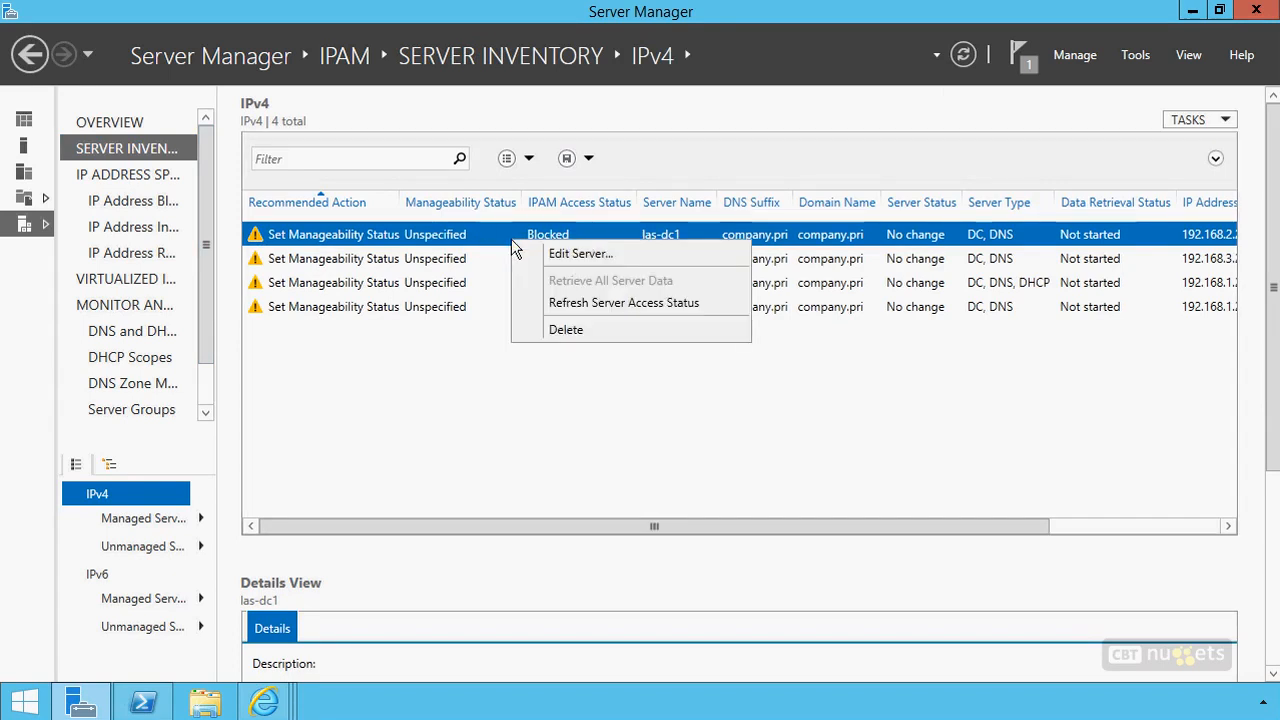
left_click(556, 255)
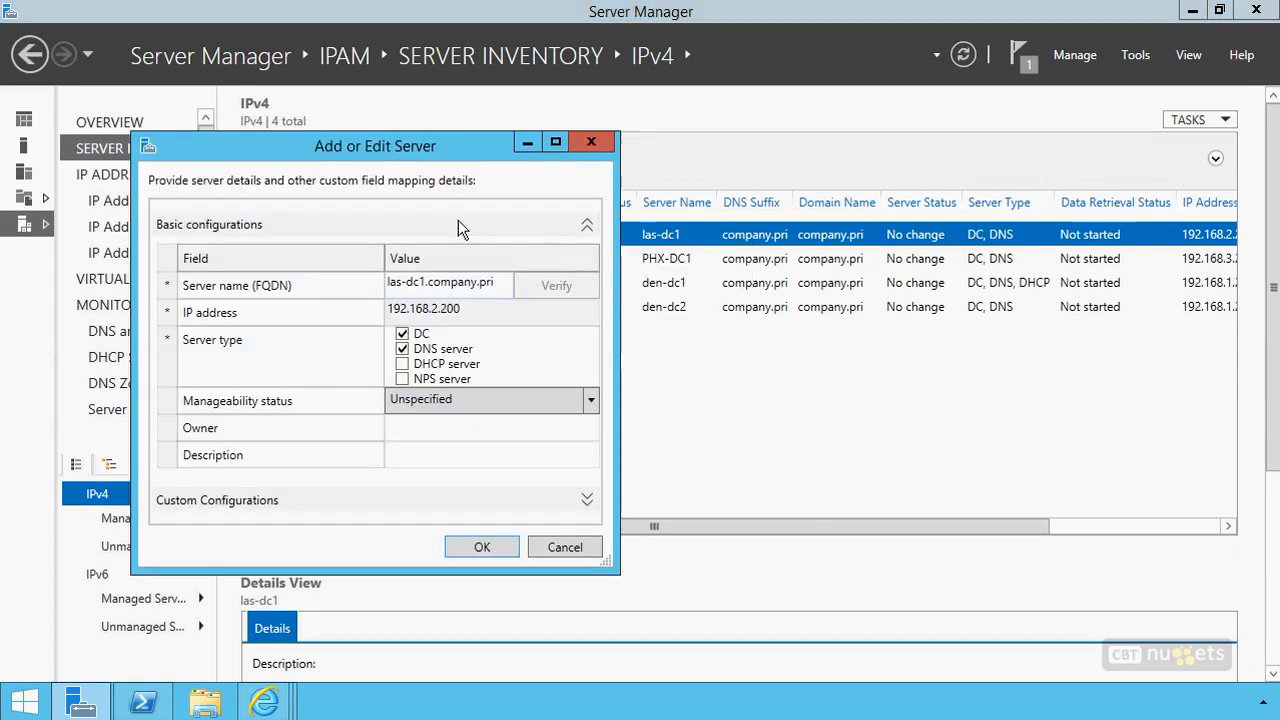
left_click(420, 400)
left_click(420, 467)
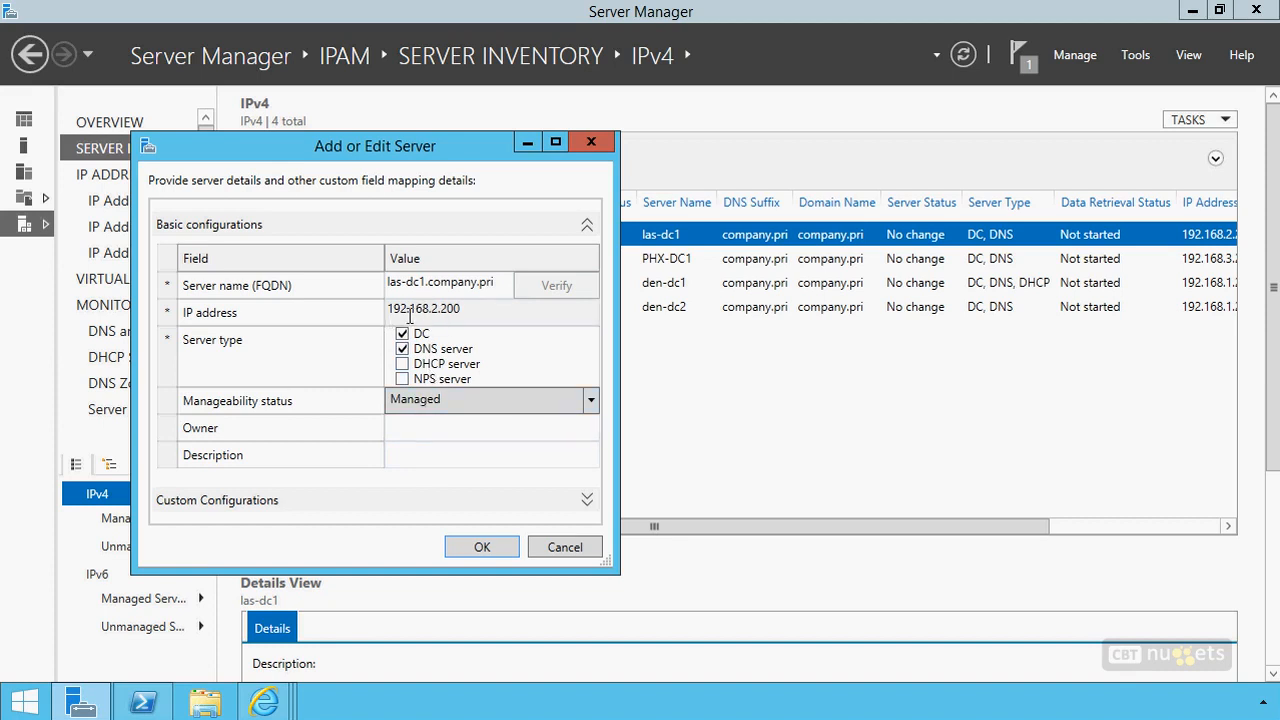
left_click(483, 548)
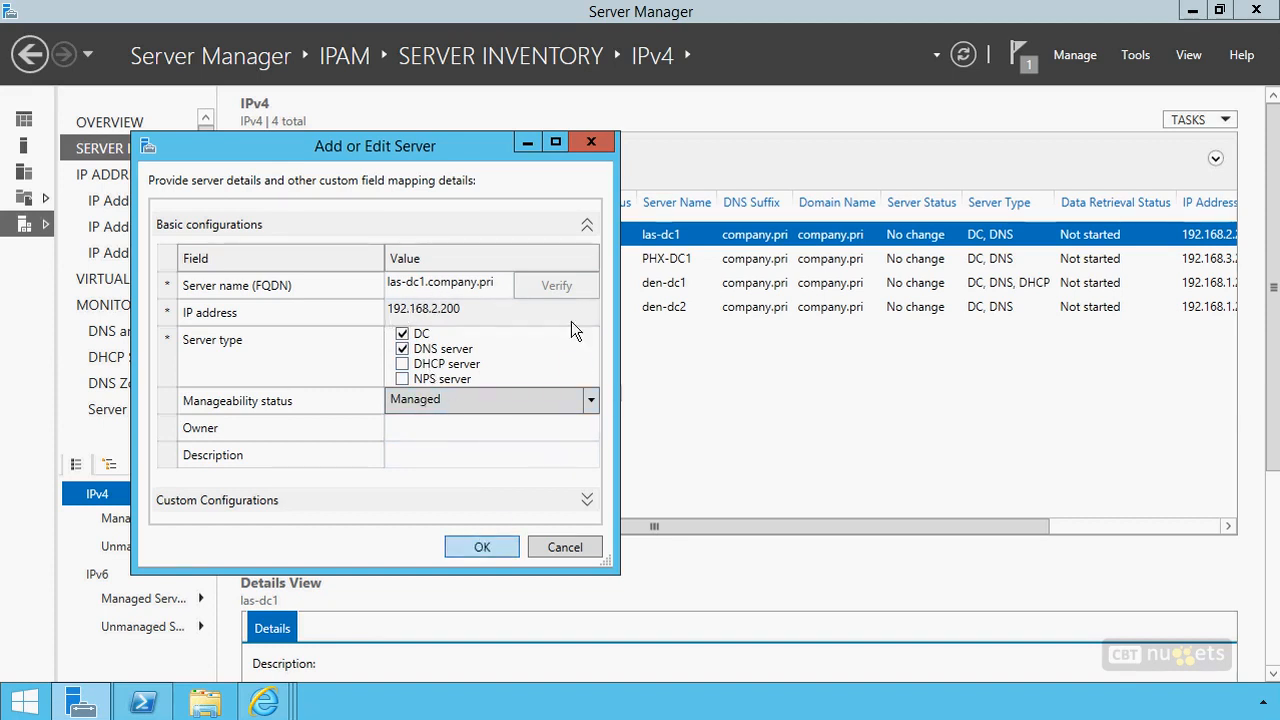
Set the manageability status of PHX-DC1 to Managed
right_click(441, 262)
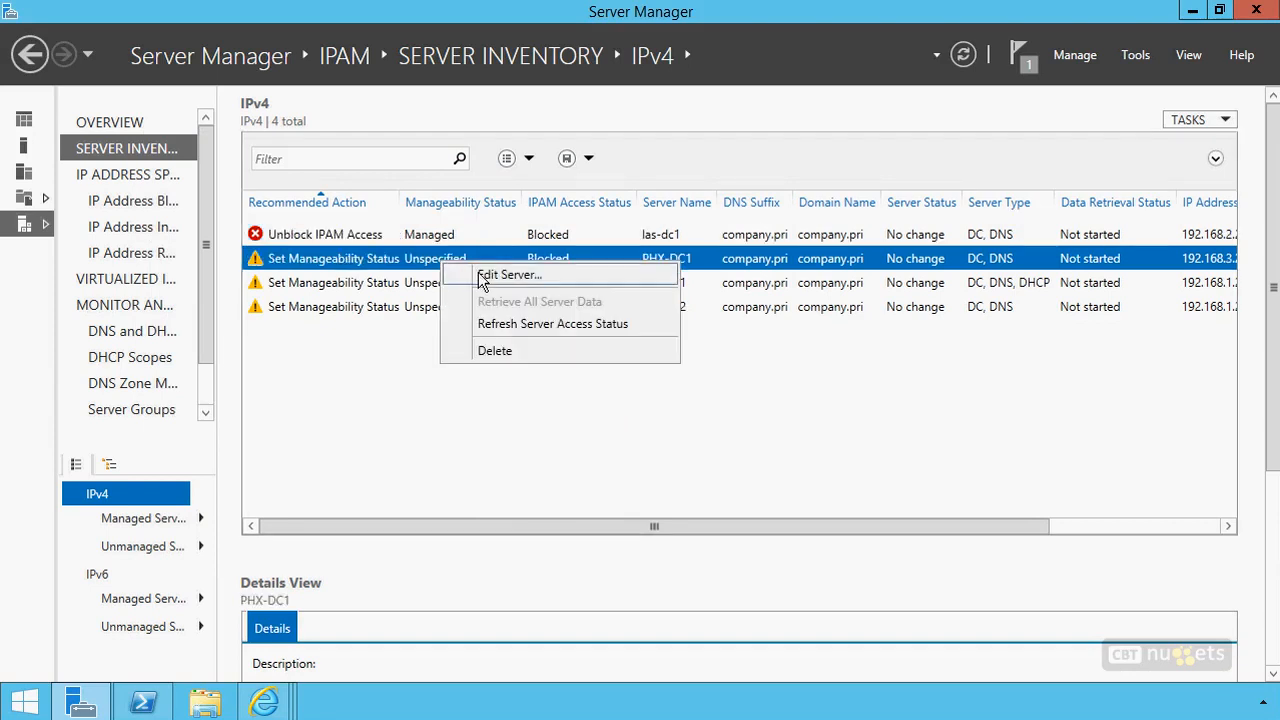
left_click(482, 276)
left_click(343, 295)
left_click(330, 362)
left_click(372, 447)
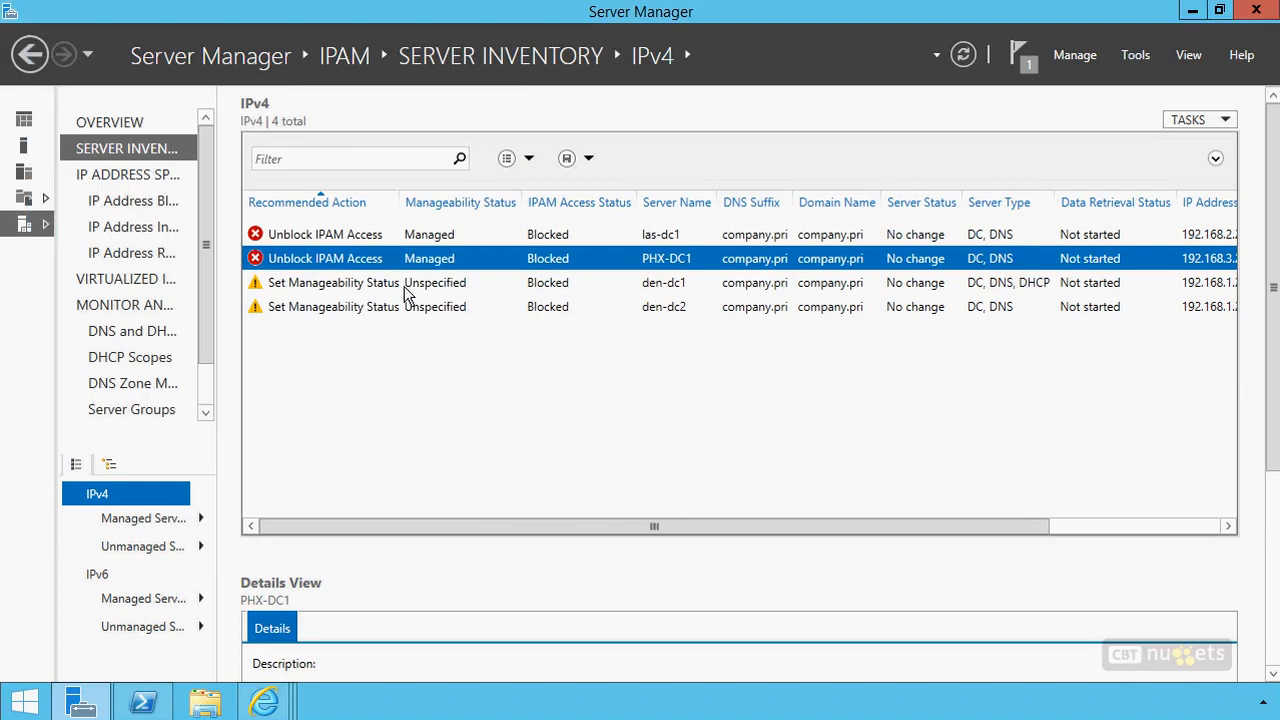
Set the manageability status of den-dc1 to Managed
right_click(405, 288)
left_click(445, 302)
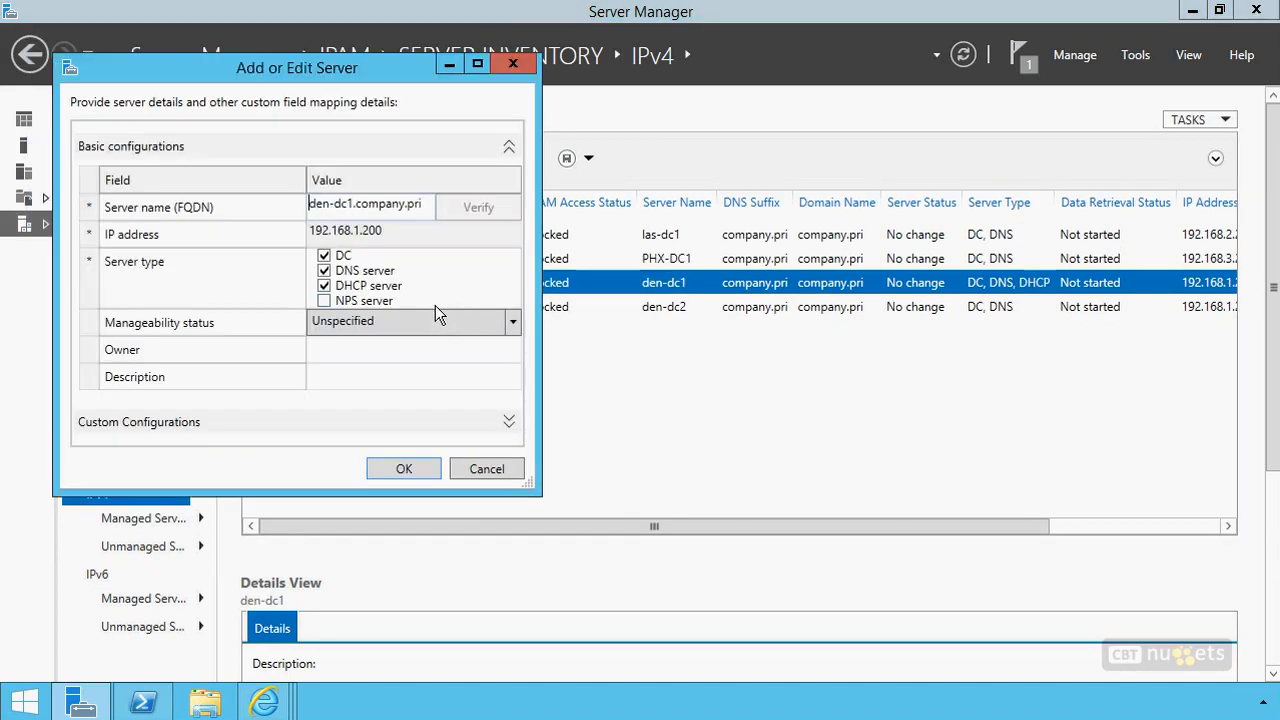
left_click(351, 322)
left_click(350, 383)
left_click(410, 468)
Set the manageability status of den-dc2 to Managed
right_click(372, 307)
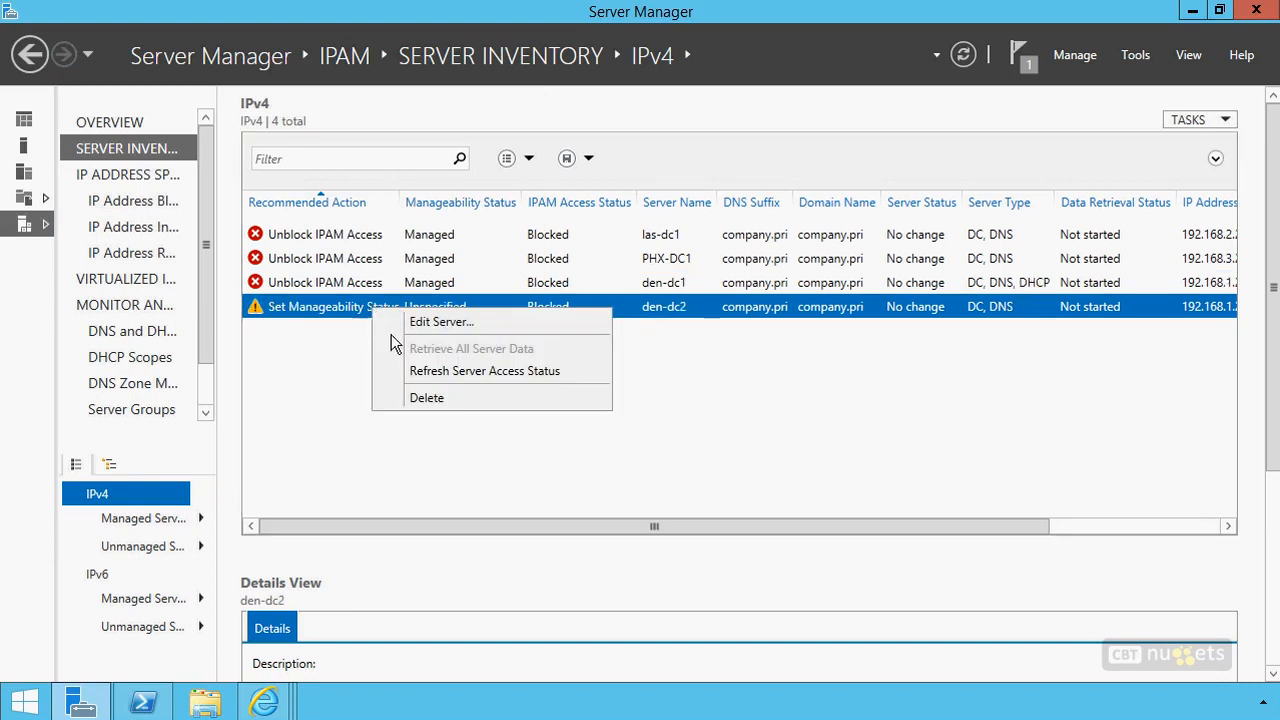
left_click(410, 322)
left_click(405, 379)
left_click(408, 441)
left_click(431, 522)
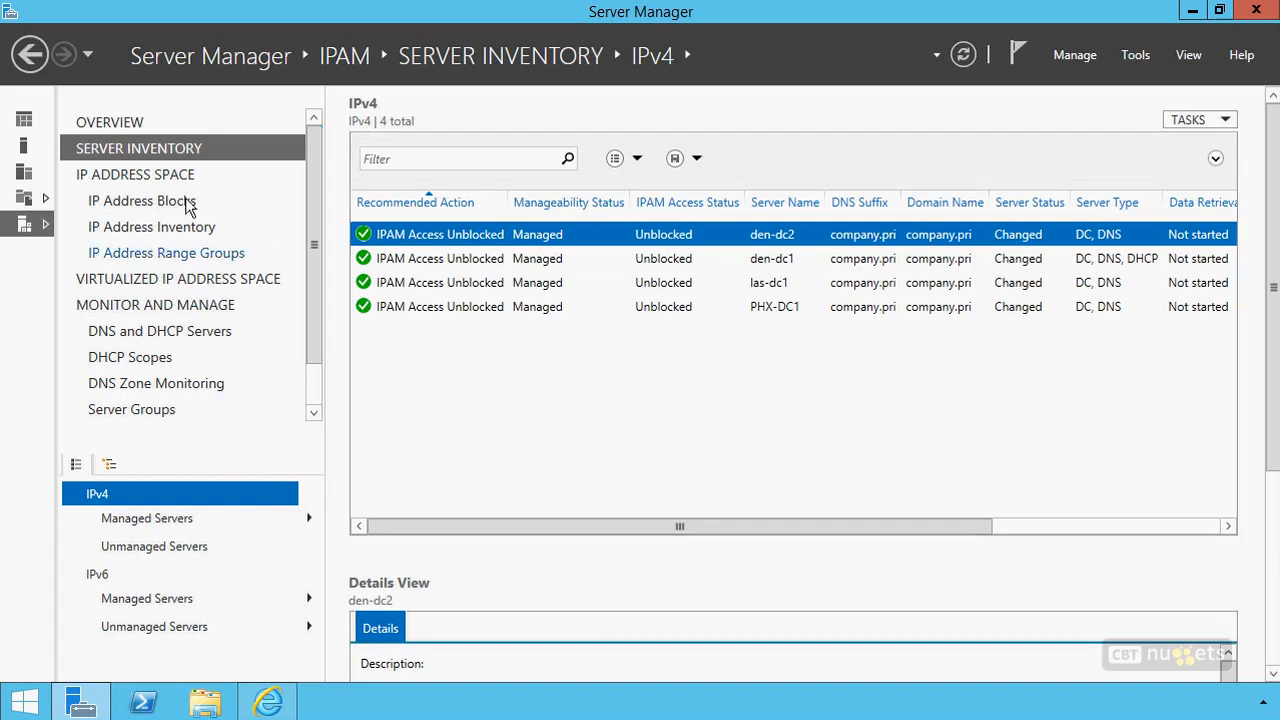
Open the IP Address Blocks page of the IP address space and show its available views
left_click(149, 174)
left_click(147, 201)
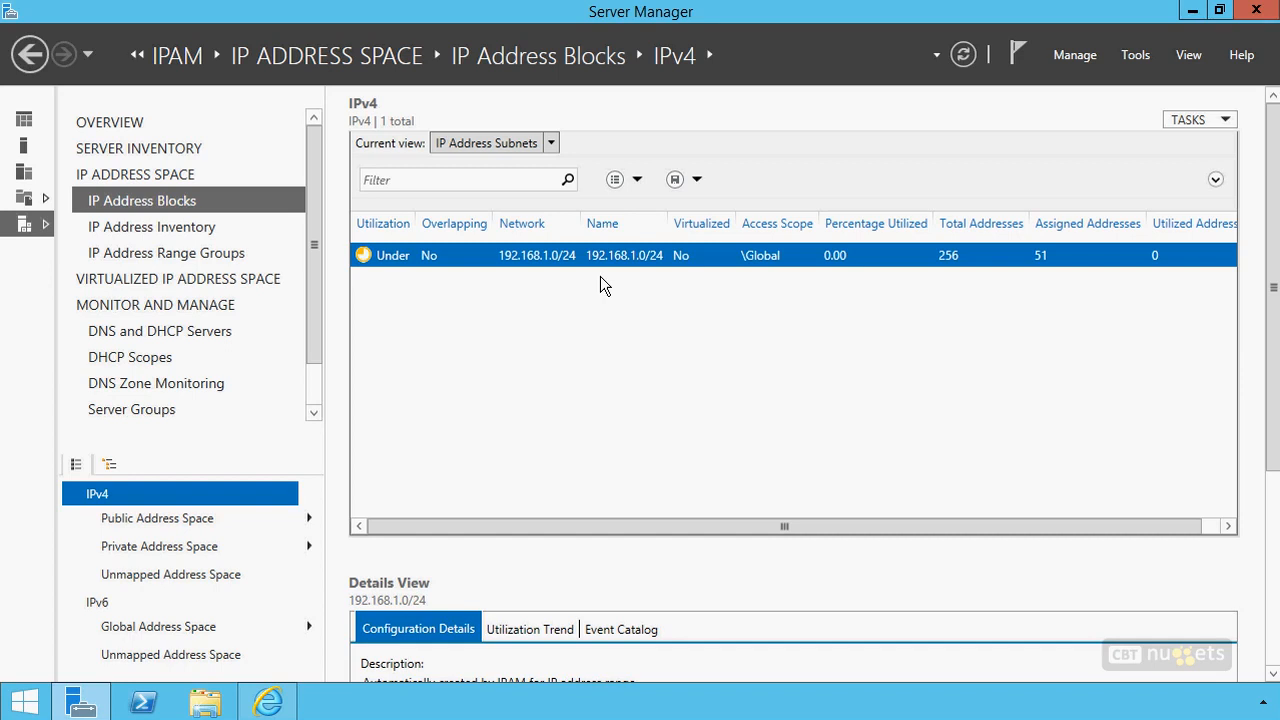
left_click(551, 143)
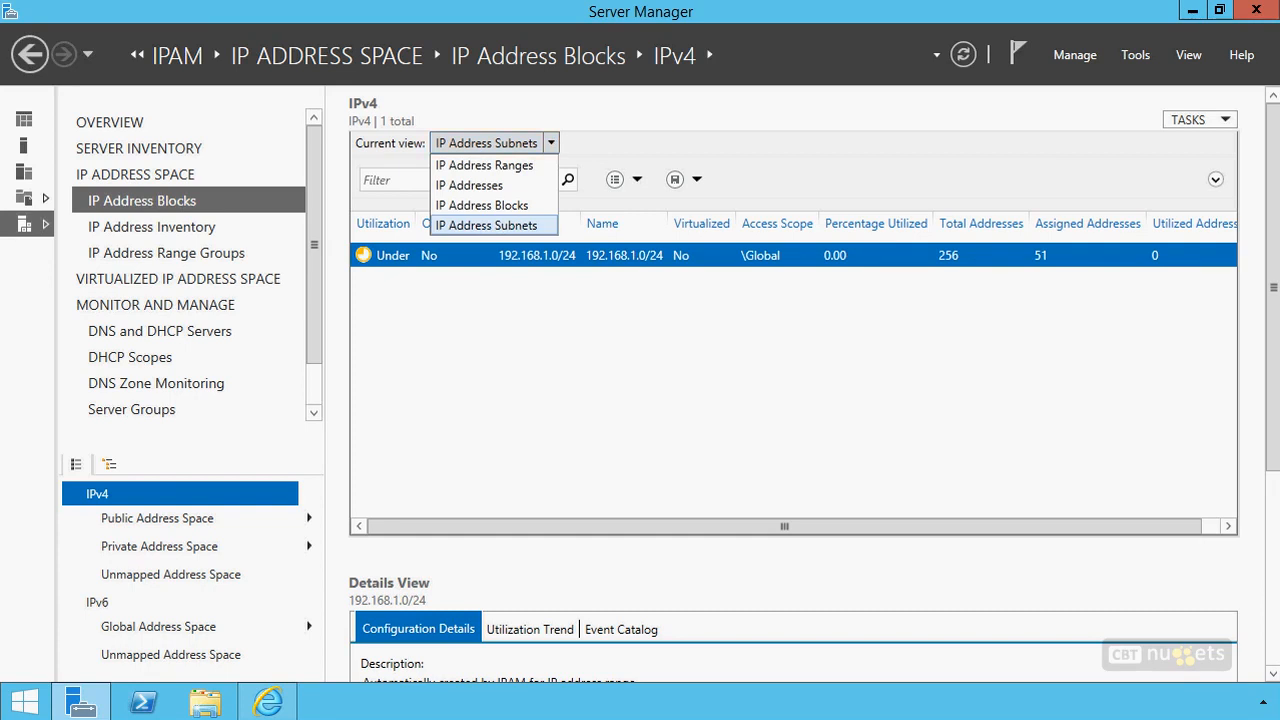
left_click_drag(427, 203, 394, 198)
mouse_move(863, 283)
left_mouse_down()
mouse_move(593, 291)
mouse_move(582, 495)
mouse_move(718, 500)
mouse_move(948, 432)
mouse_move(905, 283)
mouse_move(783, 288)
left_mouse_up()
left_click_drag(962, 282, 1022, 288)
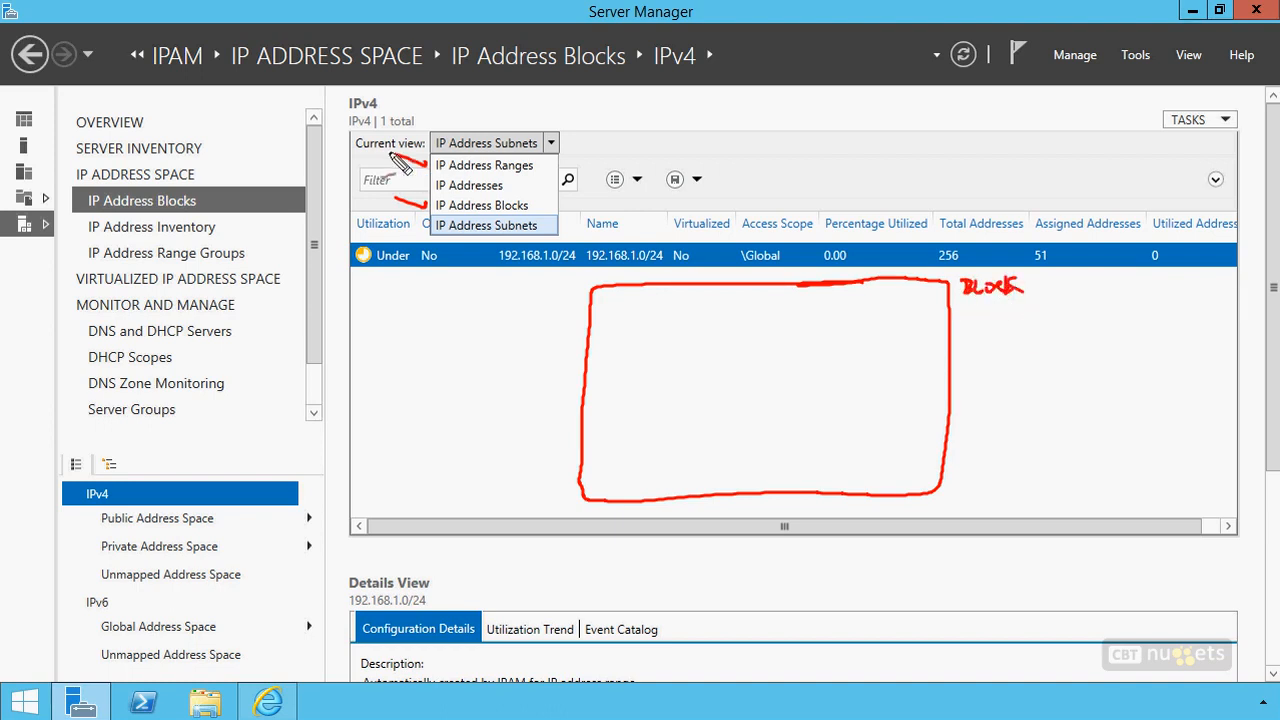
left_click_drag(396, 154, 428, 165)
mouse_move(921, 303)
left_mouse_down()
mouse_move(821, 312)
mouse_move(822, 452)
mouse_move(916, 460)
mouse_move(924, 305)
left_mouse_up()
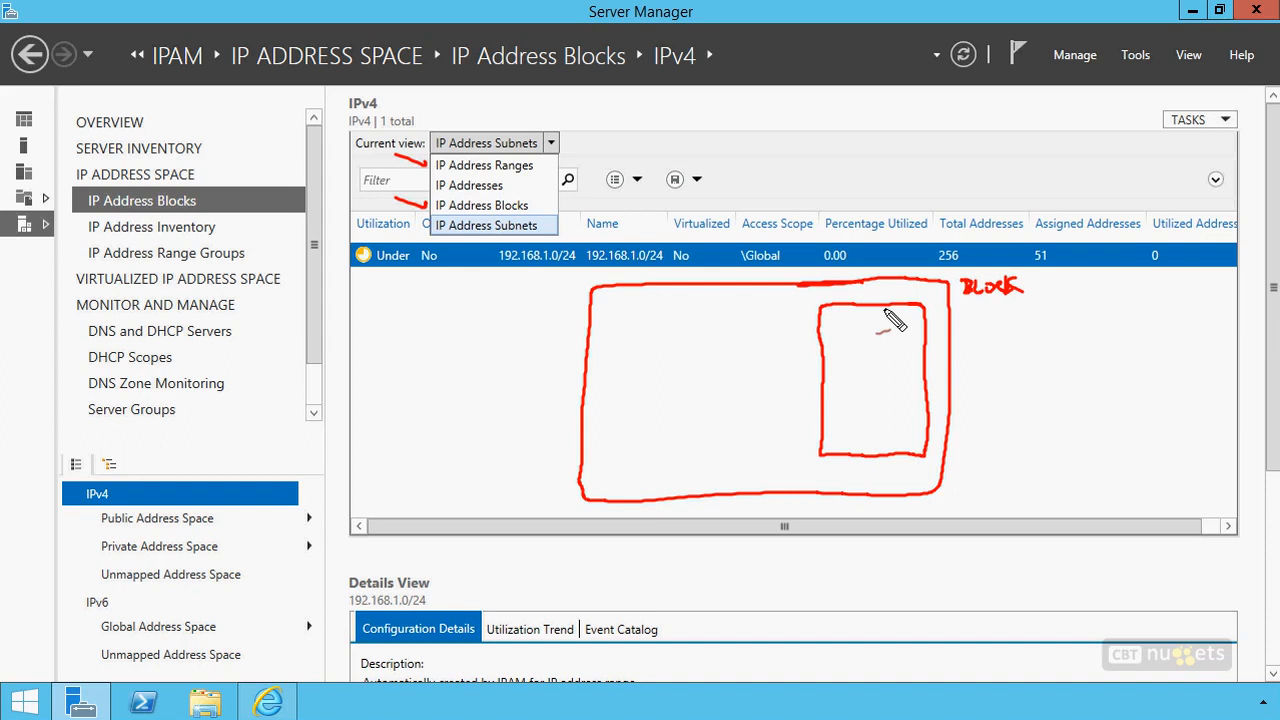
left_click_drag(836, 318, 900, 331)
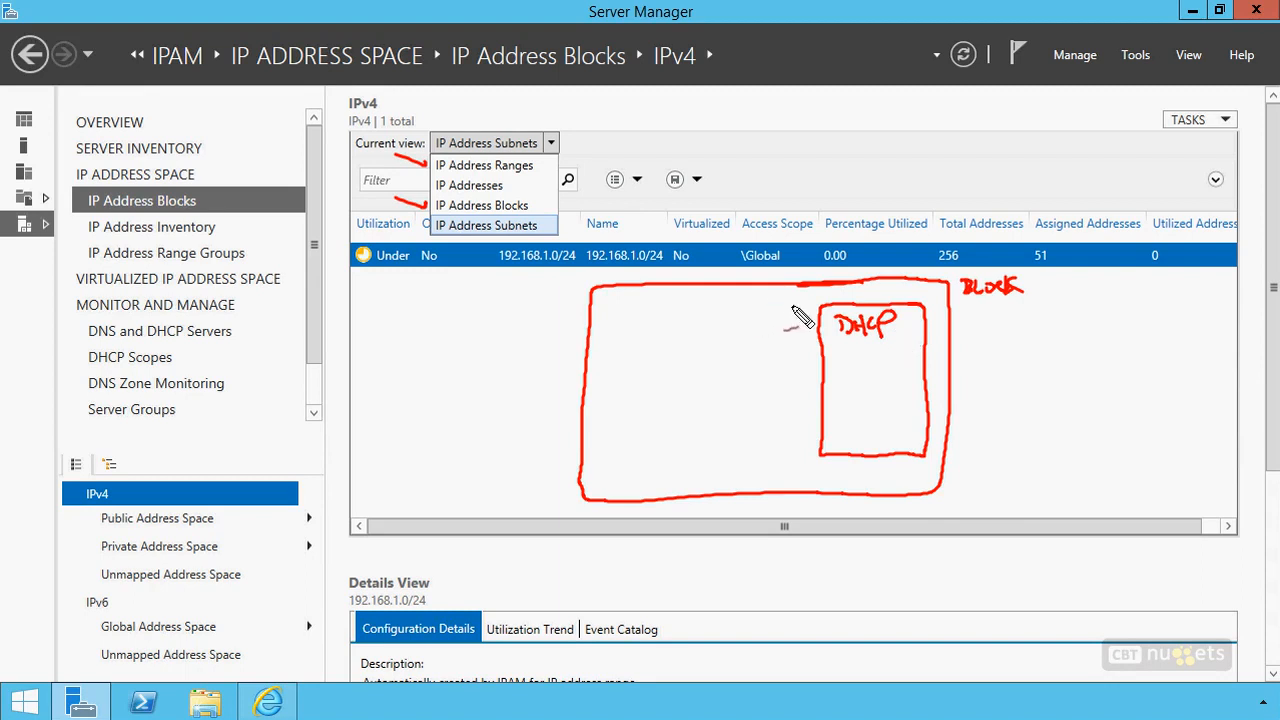
mouse_move(795, 306)
left_mouse_down()
mouse_move(716, 308)
mouse_move(706, 420)
mouse_move(797, 449)
mouse_move(802, 313)
mouse_move(763, 303)
mouse_move(732, 335)
left_mouse_up()
left_click_drag(739, 321, 740, 329)
left_click_drag(745, 333, 773, 329)
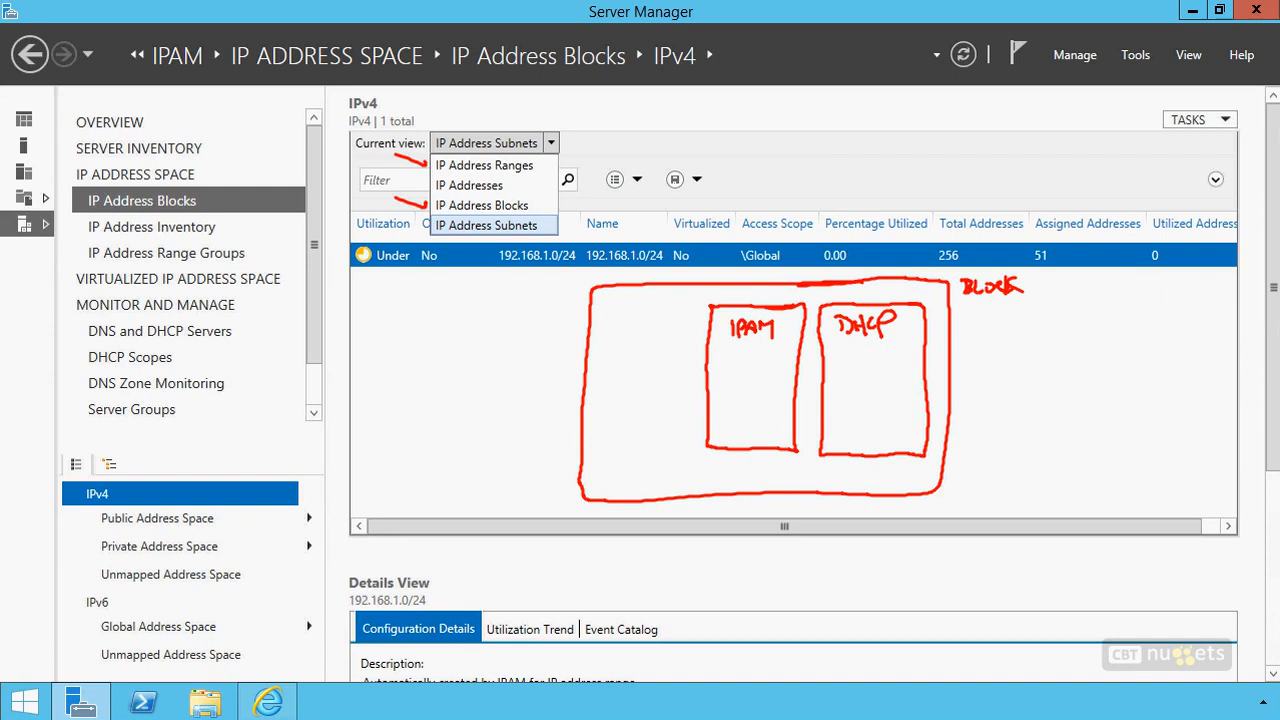
left_click_drag(700, 312, 686, 450)
mouse_move(688, 310)
left_mouse_down()
mouse_move(605, 318)
mouse_move(600, 372)
mouse_move(597, 446)
mouse_move(677, 441)
left_mouse_up()
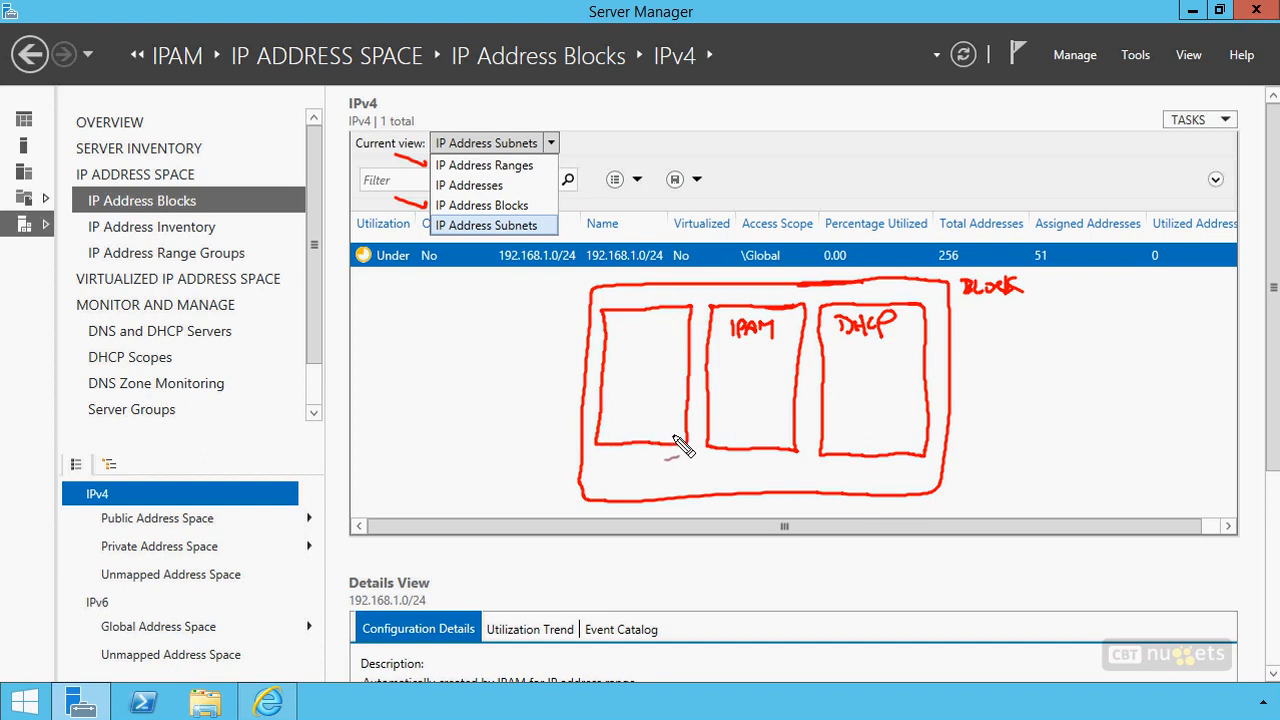
left_click_drag(621, 326, 688, 330)
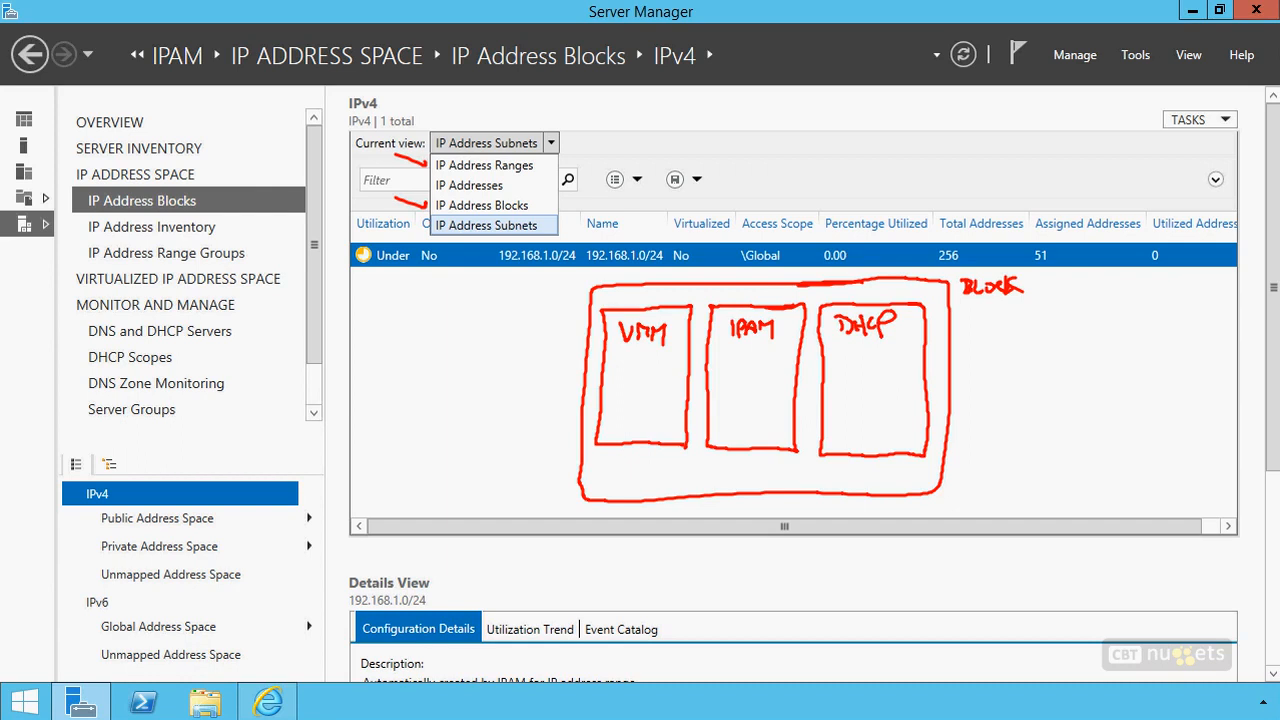
left_click_drag(892, 340, 901, 348)
left_click_drag(772, 343, 789, 347)
left_click_drag(630, 363, 630, 382)
mouse_move(638, 365)
left_mouse_down()
mouse_move(630, 405)
mouse_move(663, 417)
mouse_move(620, 424)
left_mouse_up()
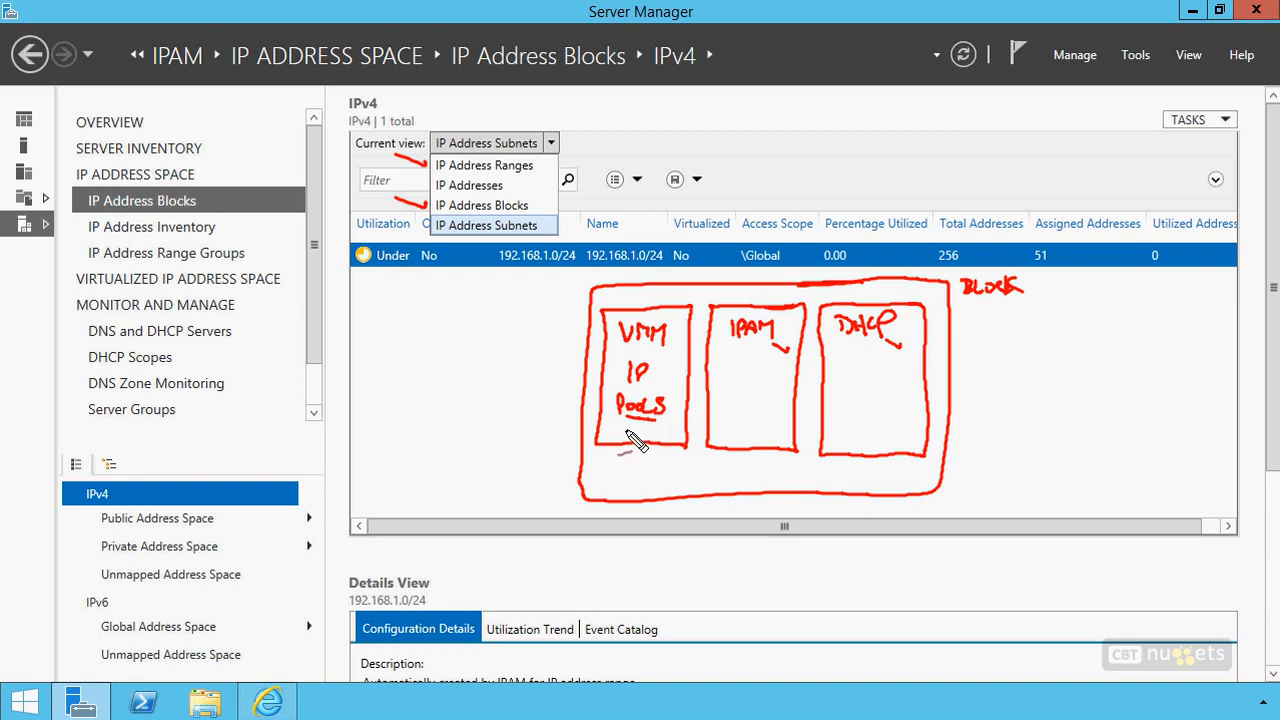
left_click_drag(609, 426, 629, 432)
mouse_move(846, 374)
left_mouse_down()
mouse_move(900, 371)
mouse_move(883, 391)
mouse_move(858, 385)
left_mouse_up()
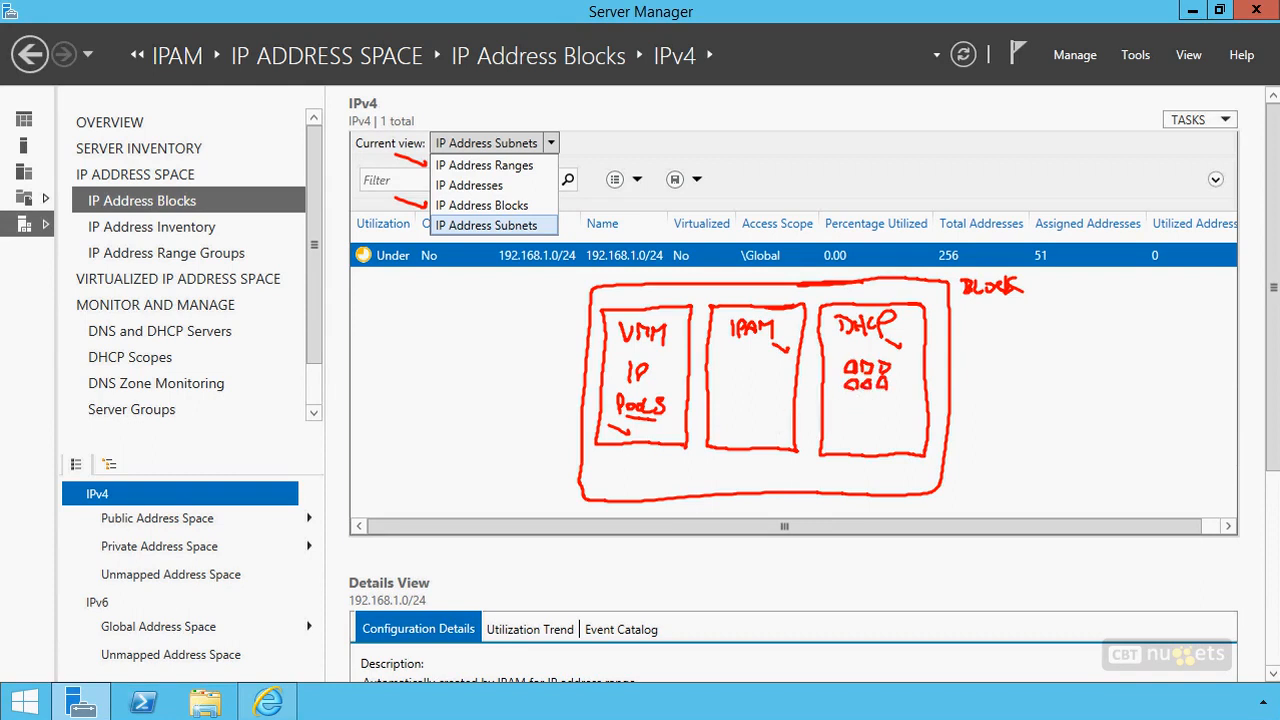
key("e")
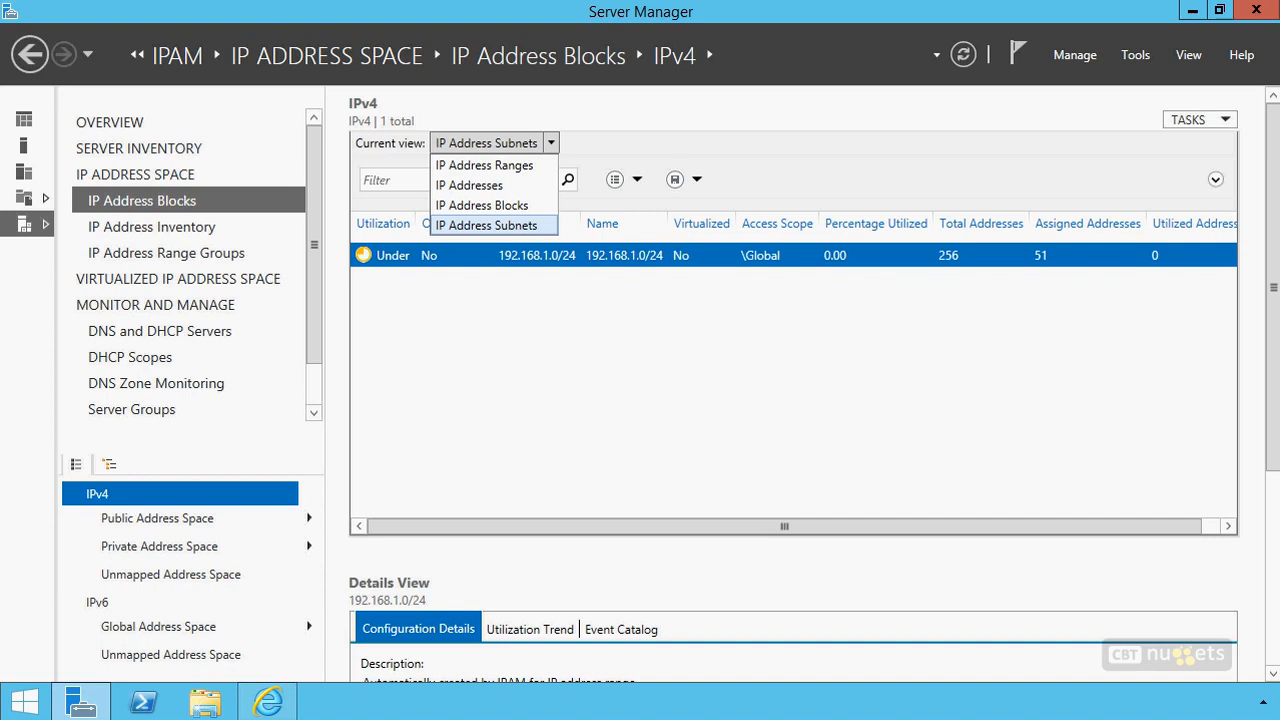
left_click(918, 368)
Start a new IPv4 address block with network ID 192.168.1.0 and prefix length 24
left_click(1195, 117)
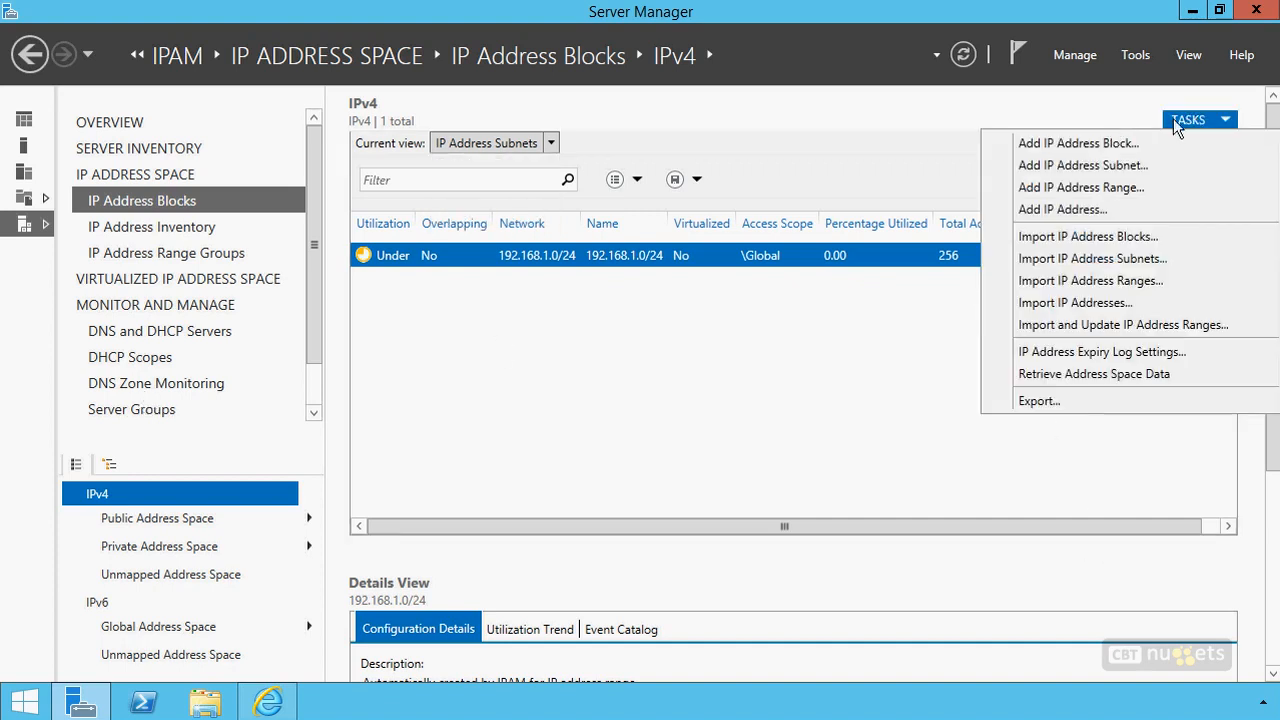
left_click(1112, 145)
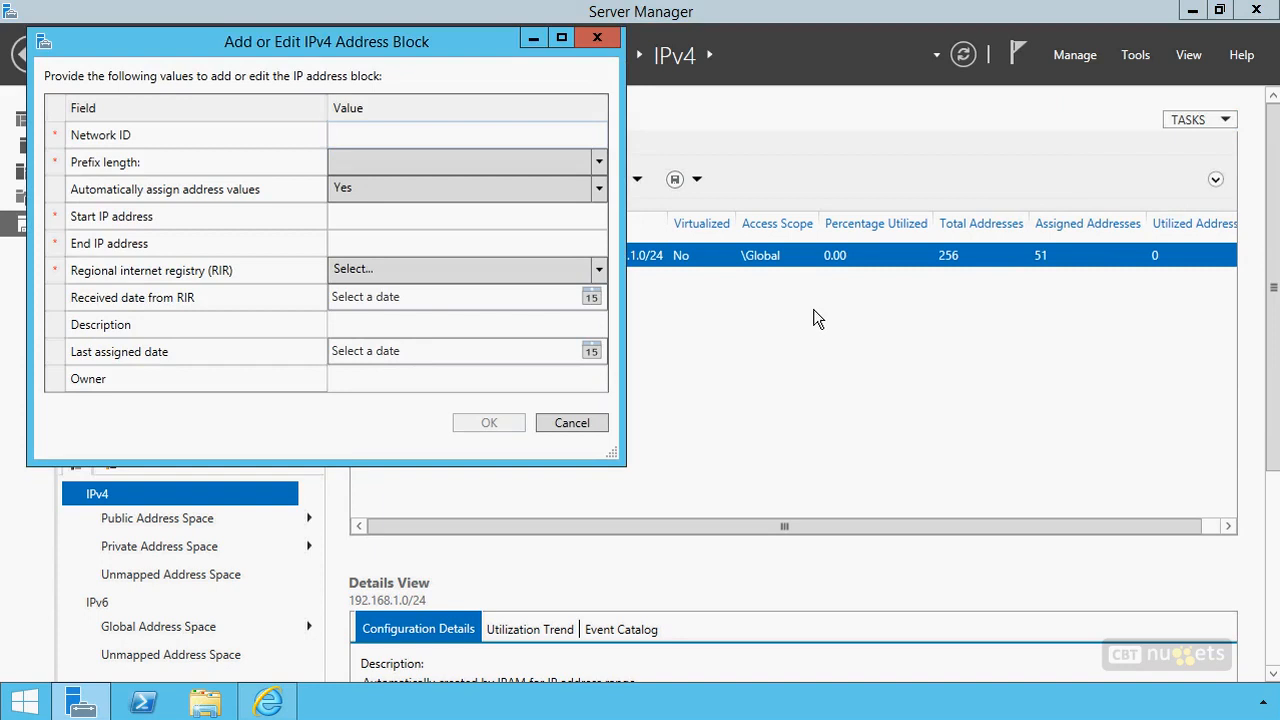
type("192.168.1.0")
key("Tab")
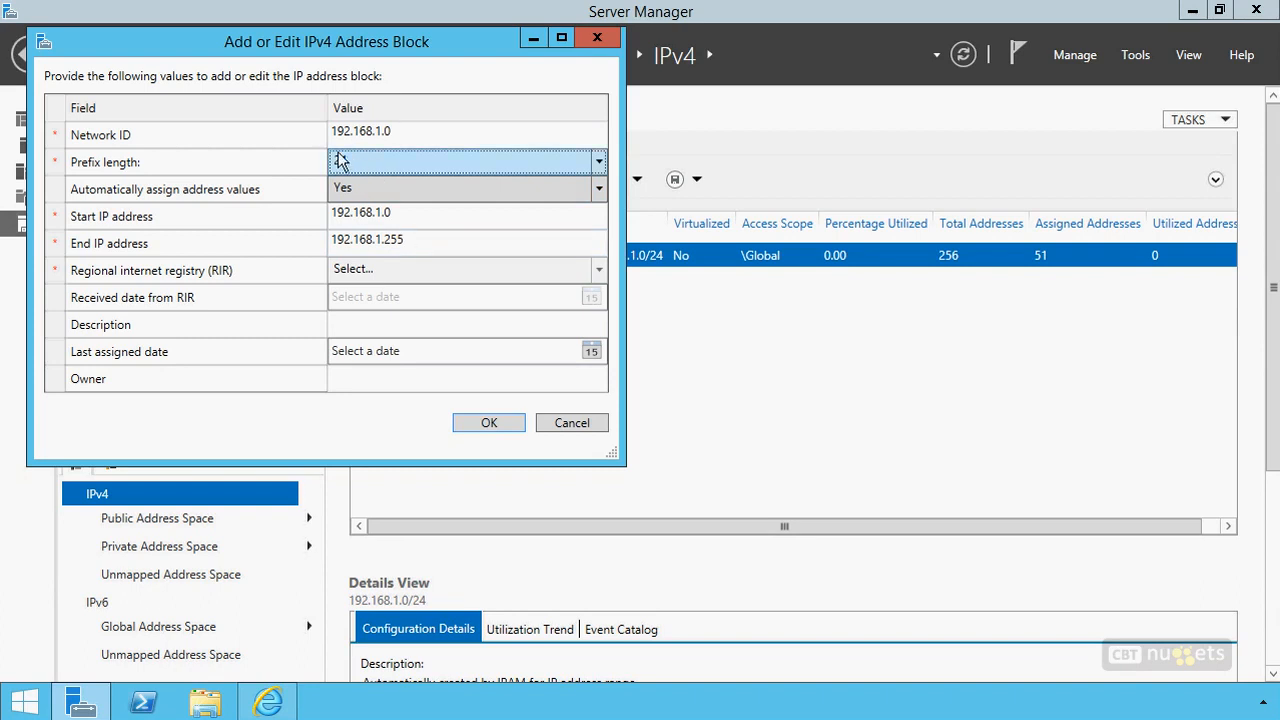
Try disabling automatic assignment of address values to edit the block's start and end IP addresses, and set it back to Yes
left_click(357, 193)
left_click(350, 230)
left_click(400, 212)
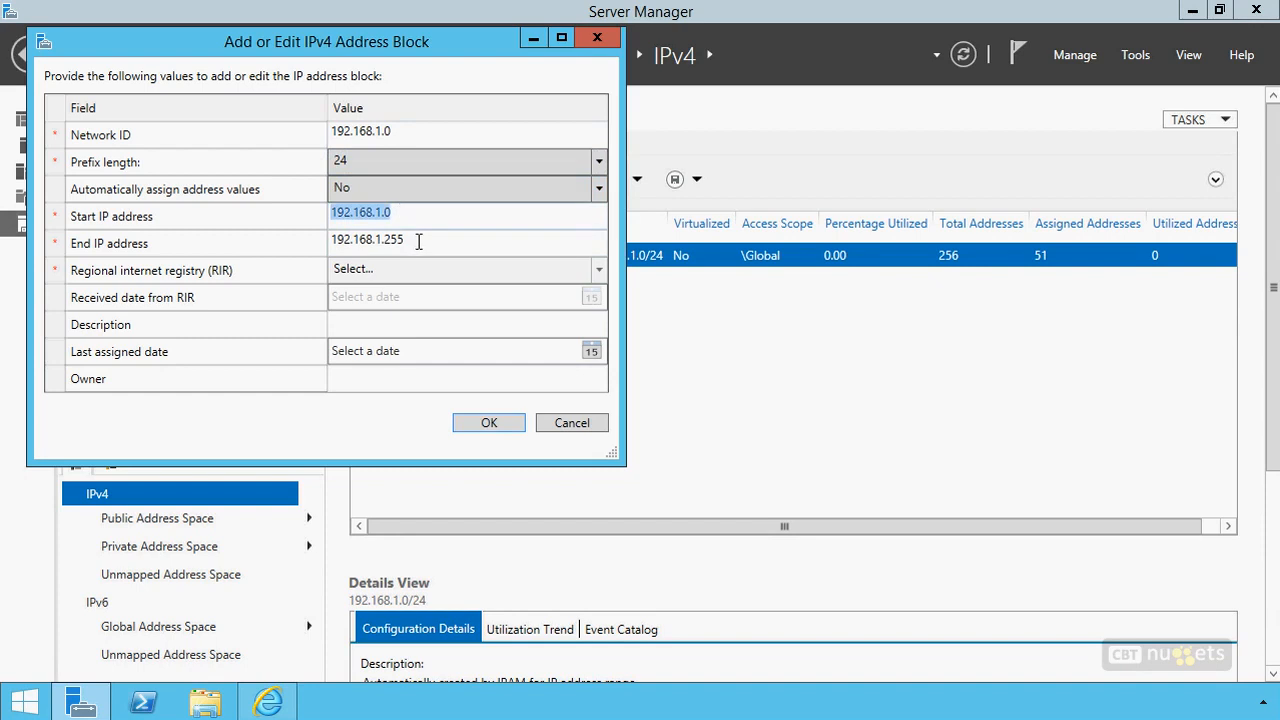
left_click(418, 240)
left_click(420, 216)
left_click(419, 240)
left_click(393, 187)
left_click(367, 211)
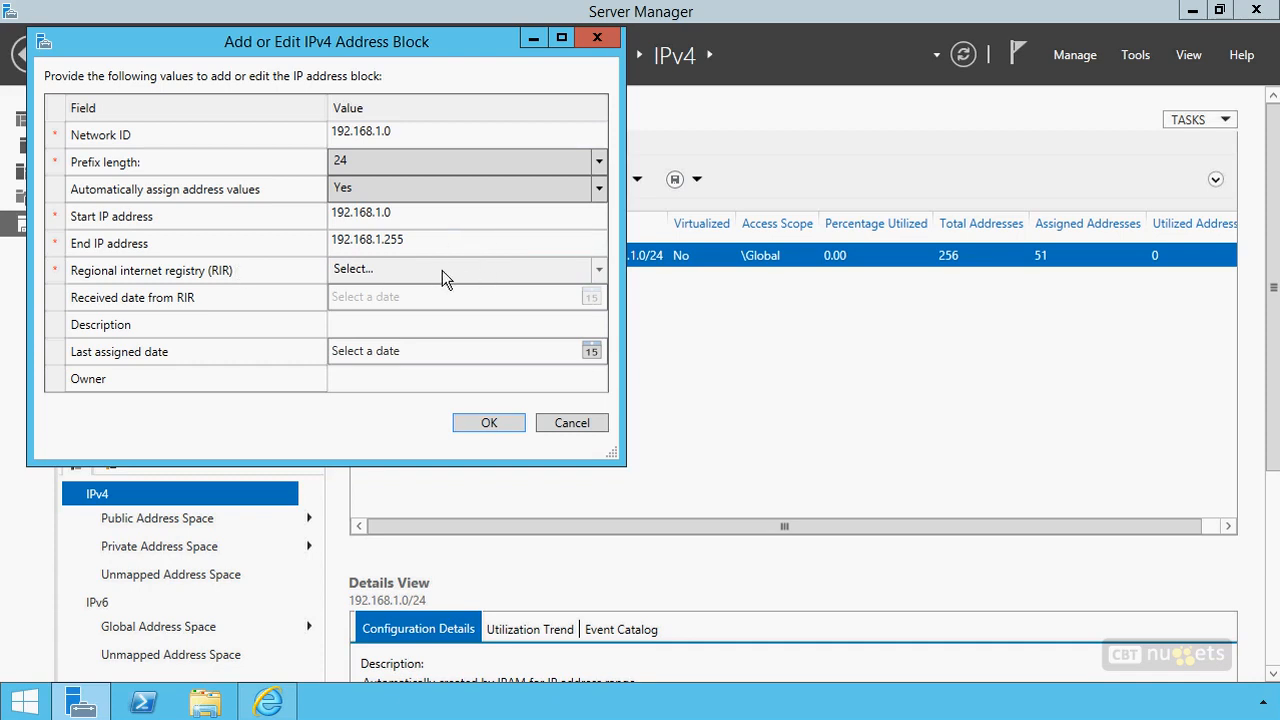
Try network ID 19.168.1.0 to view the regional internet registry choices, and restore the ID to 192.168.1.0
left_click(355, 135)
left_click(353, 133)
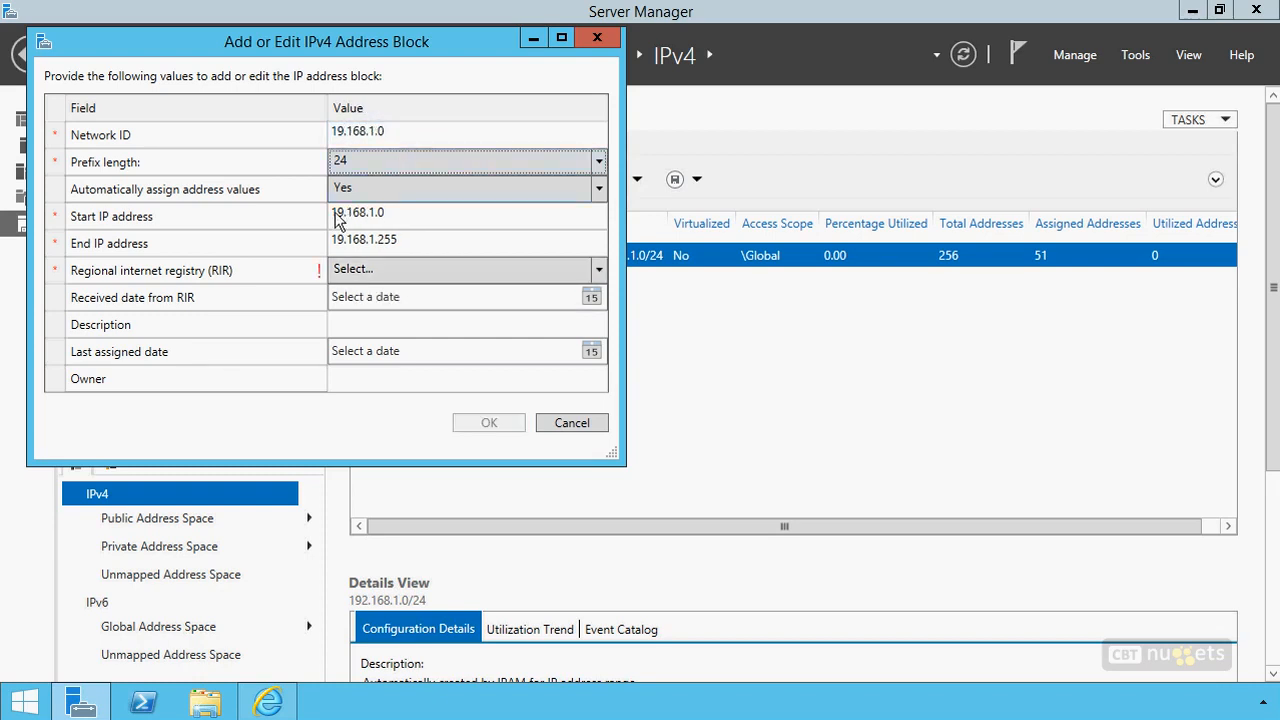
left_click(368, 272)
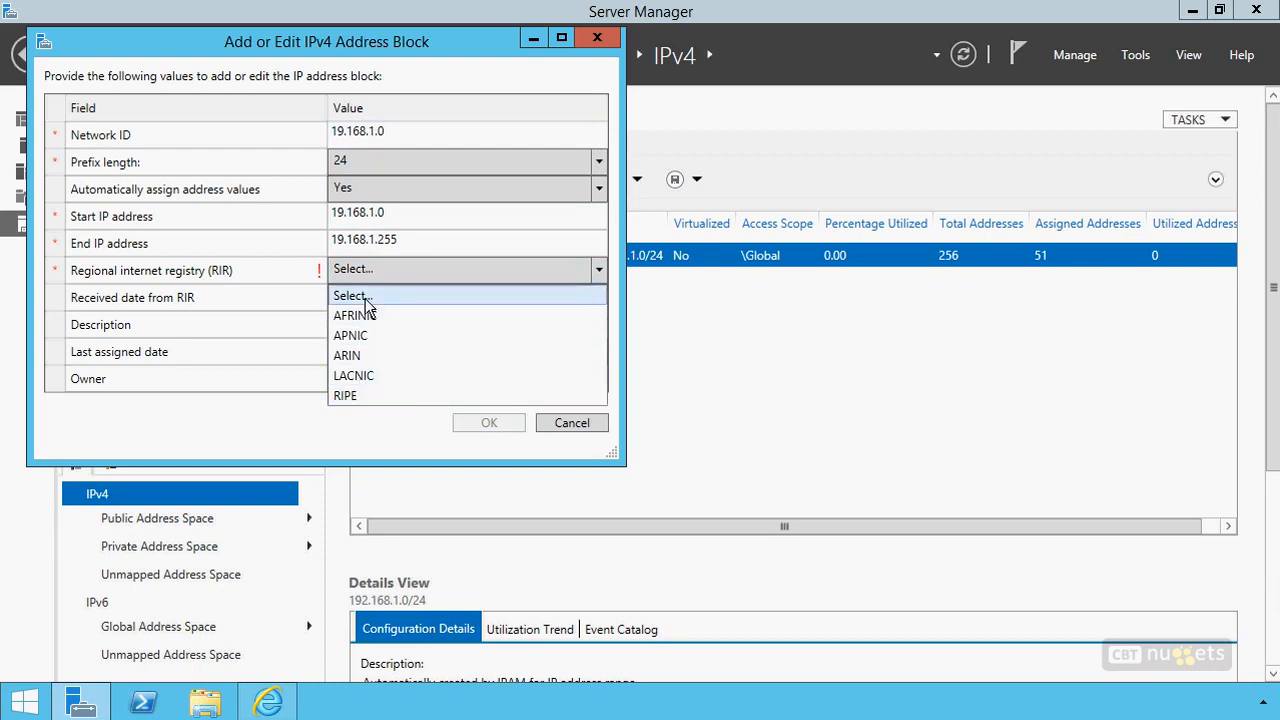
left_click(346, 131)
double_click(346, 131)
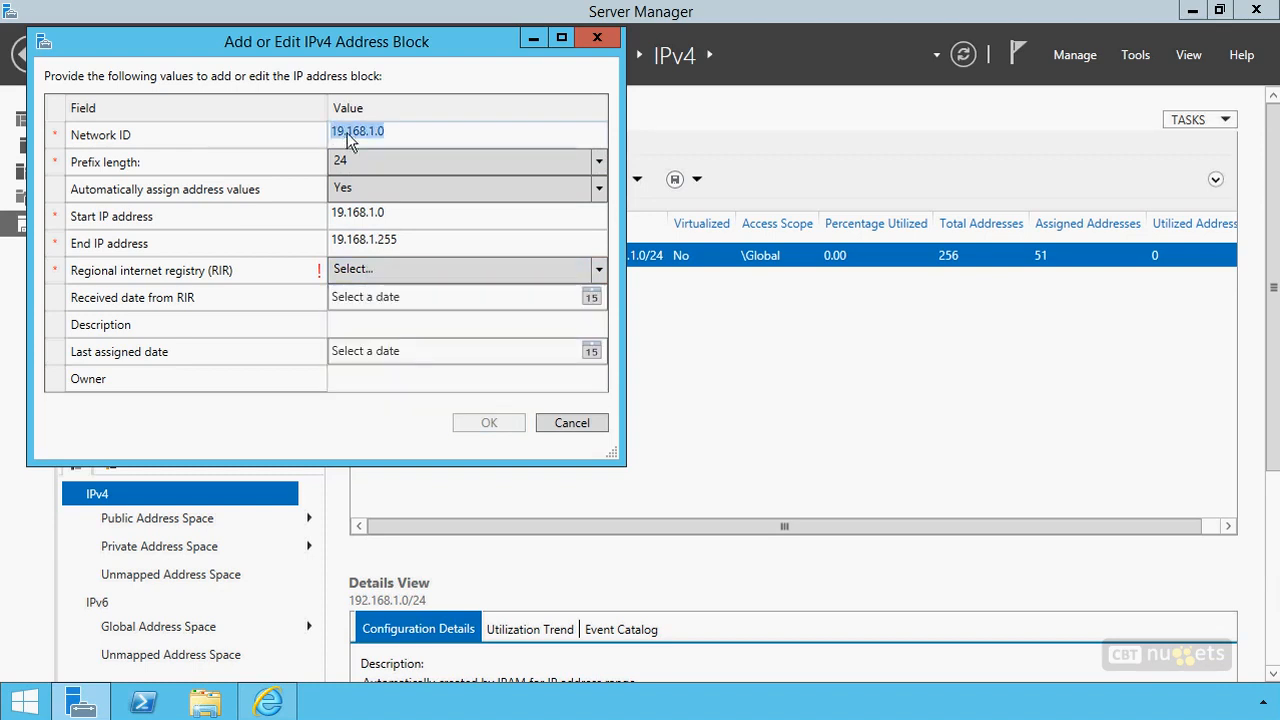
left_click(343, 134)
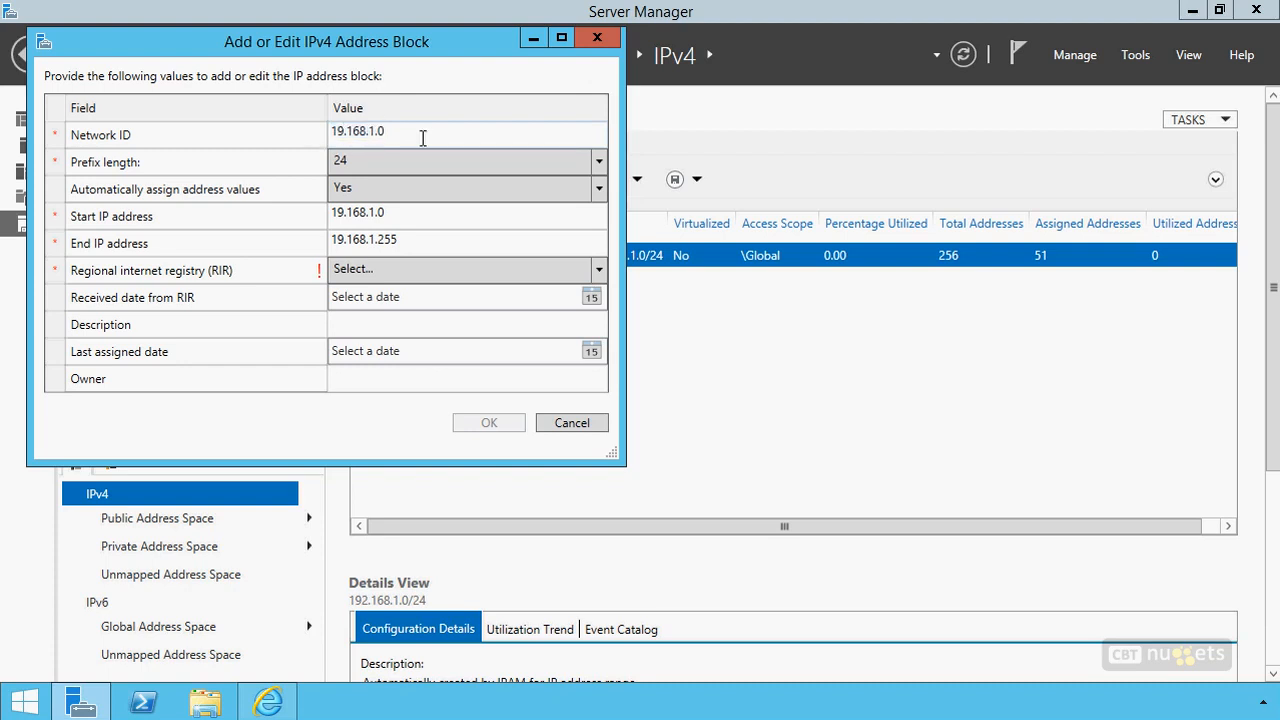
type("2")
left_click(401, 133)
left_click(411, 222)
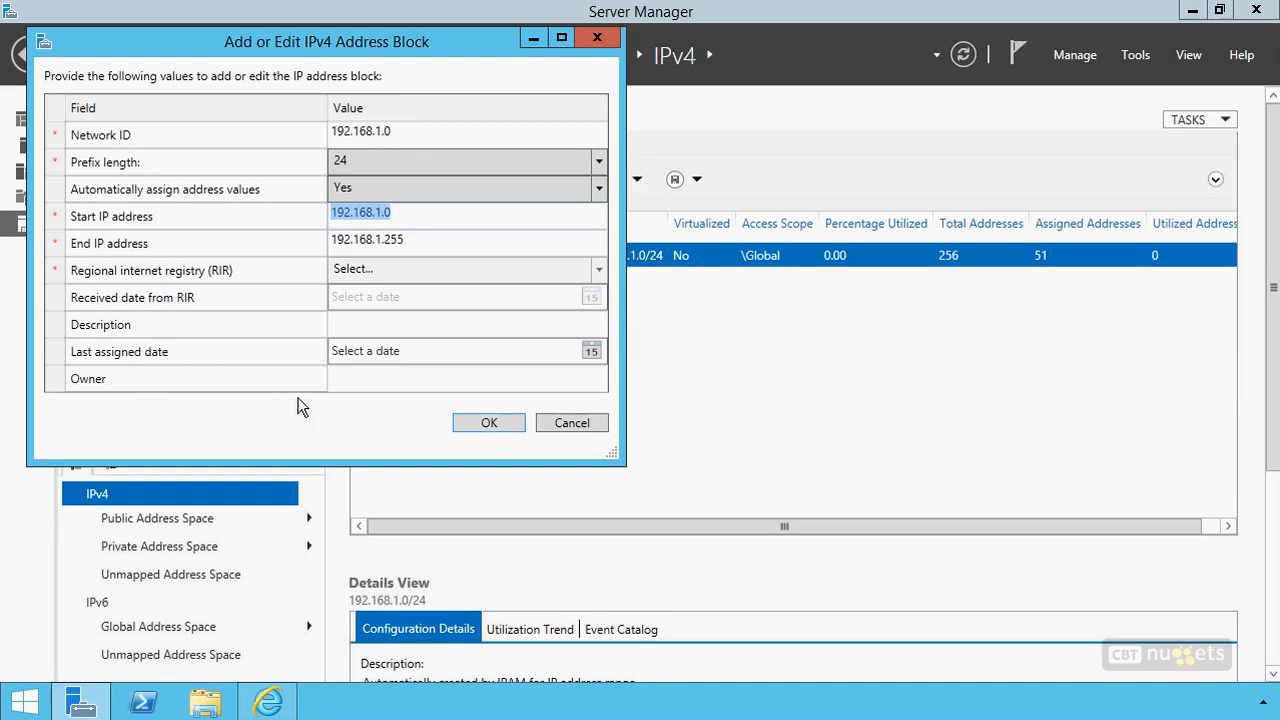
Save the new IPv4 address block and switch the current view to IP Address Blocks
left_click(486, 423)
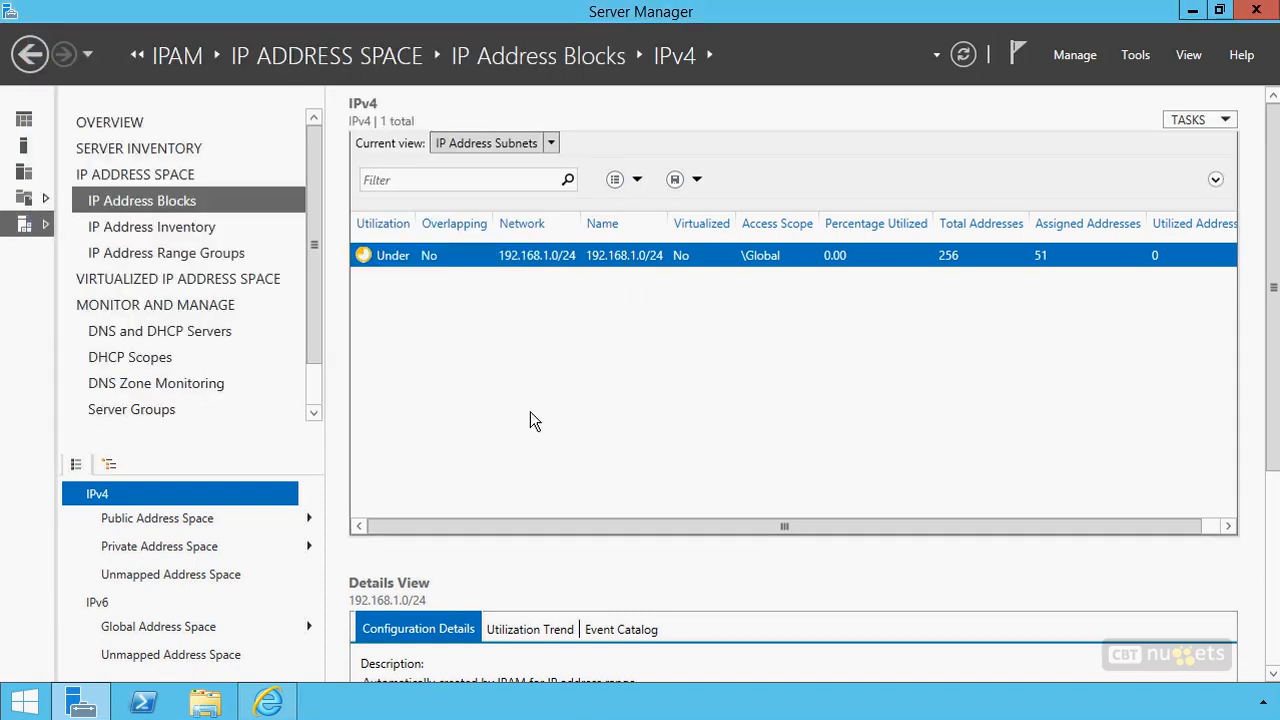
left_click(523, 147)
left_click(512, 204)
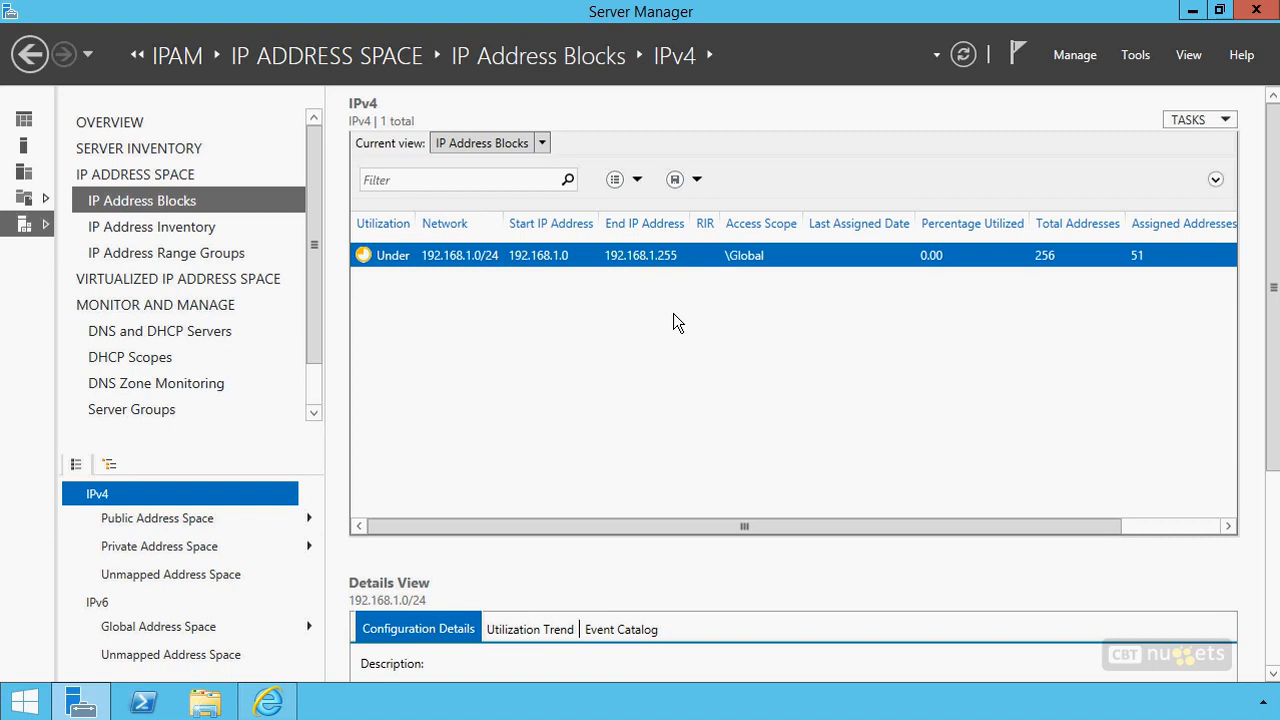
Switch the current view to IP Address Ranges and examine all columns of the listed range
left_click(518, 143)
left_click(471, 166)
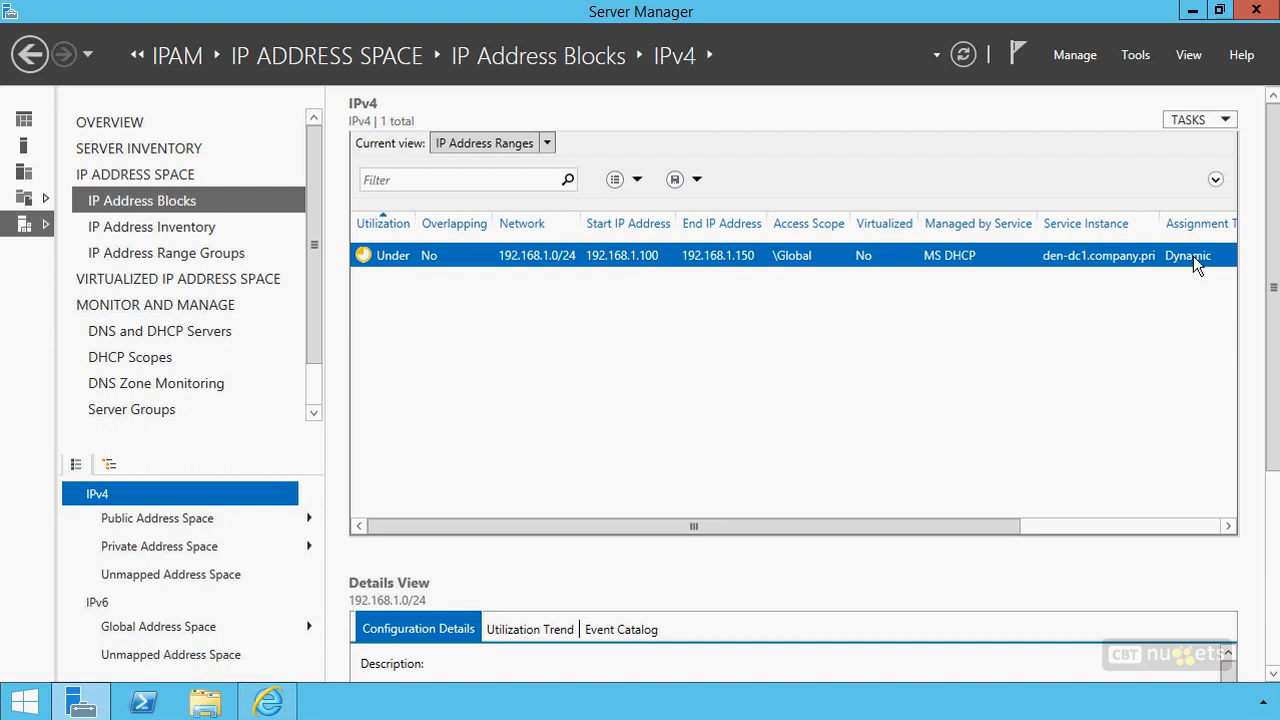
left_click_drag(991, 526, 1240, 533)
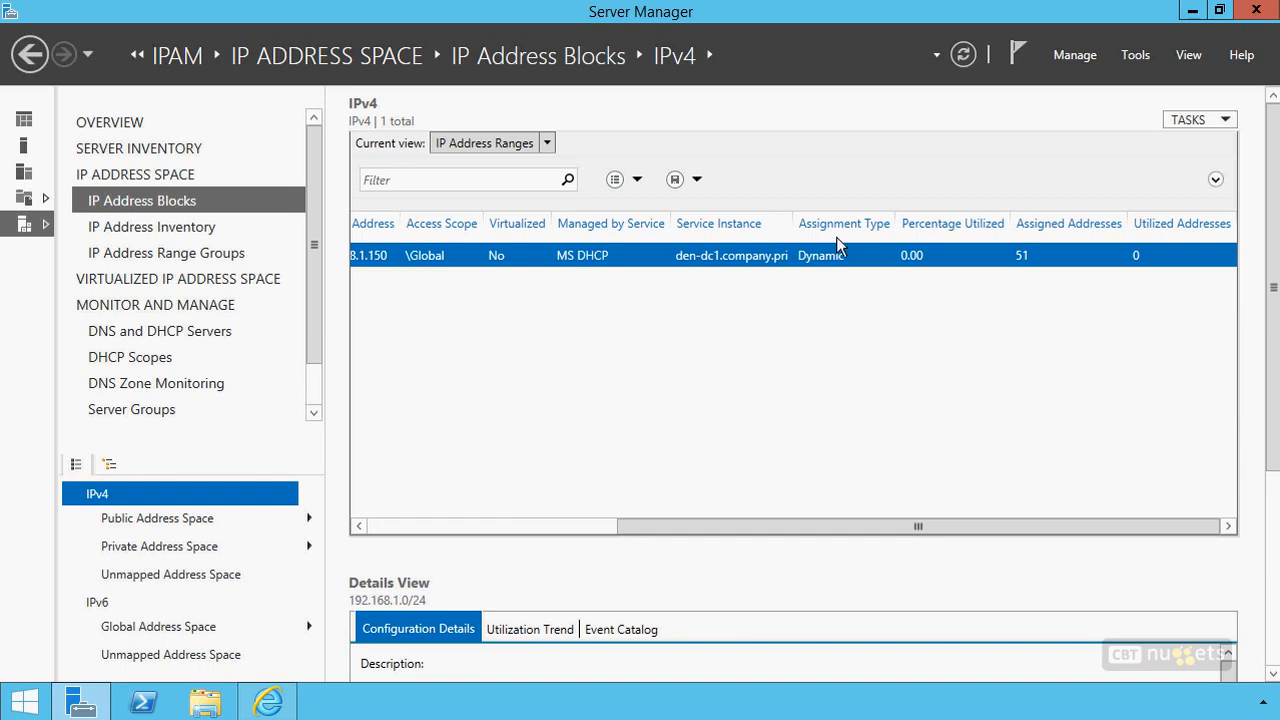
left_click_drag(845, 525, 516, 525)
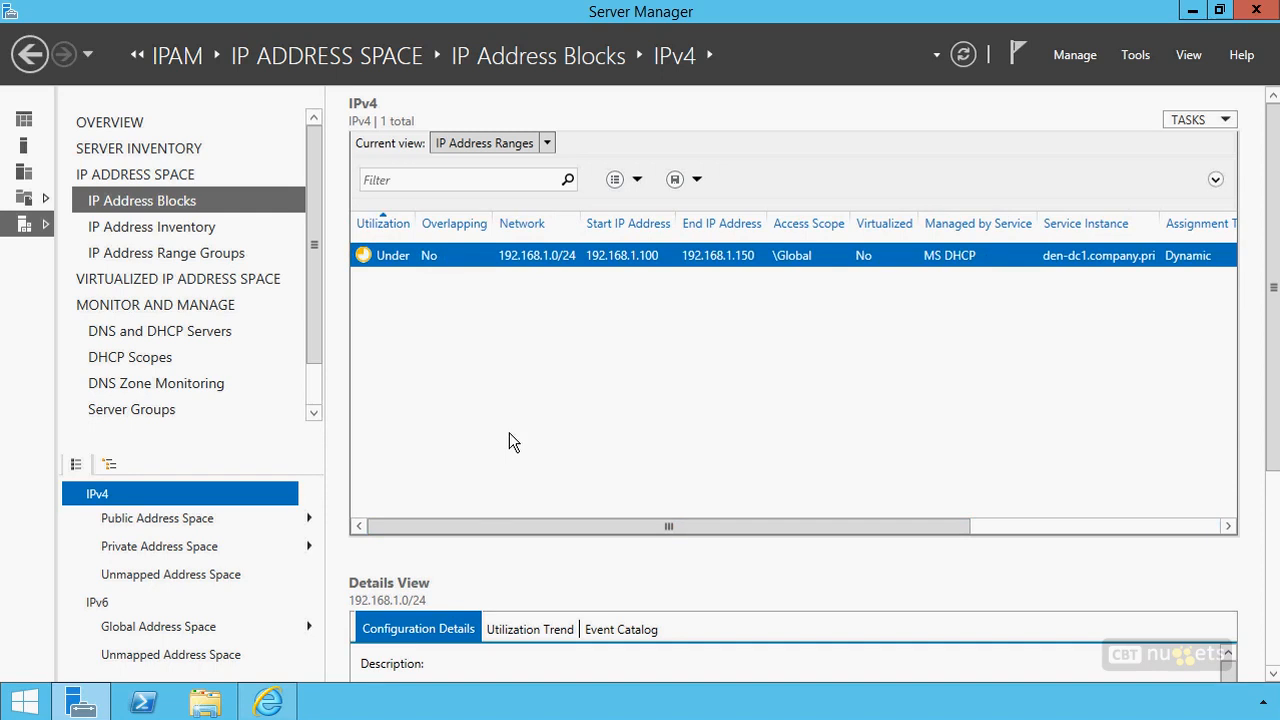
Open the listed IP address range for editing, review its general settings, and close it without saving
right_click(395, 260)
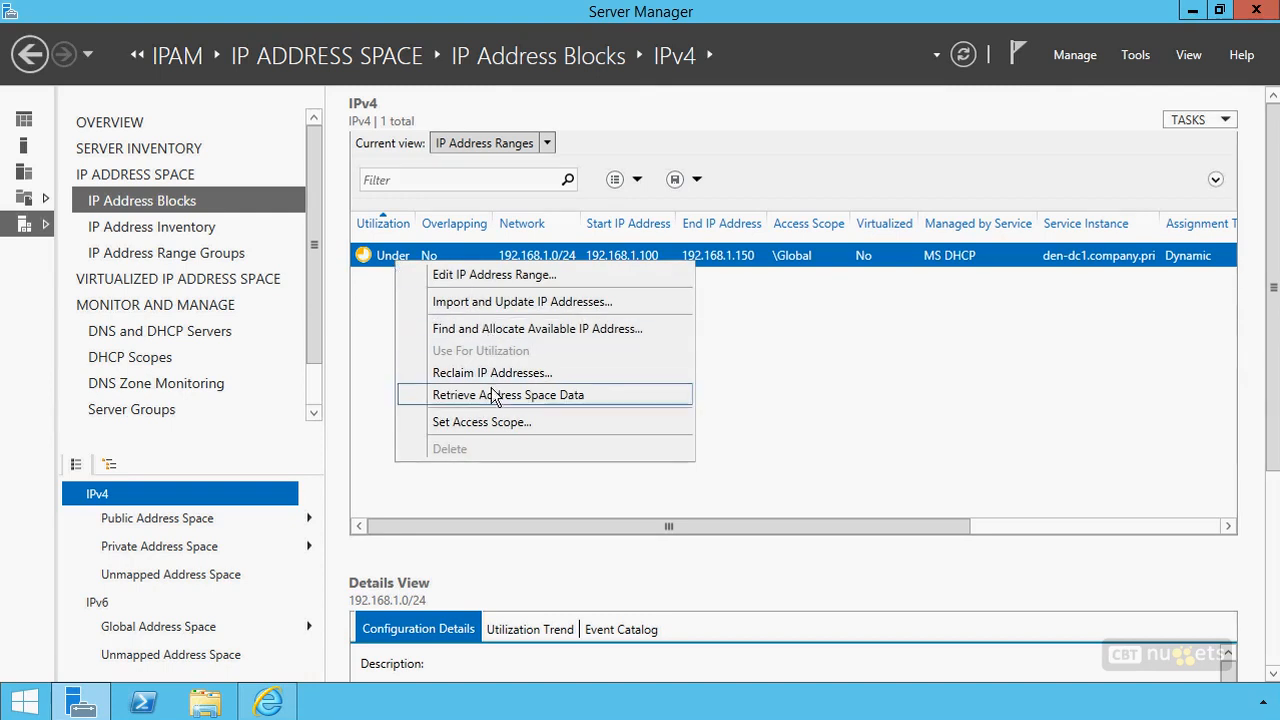
left_click(508, 276)
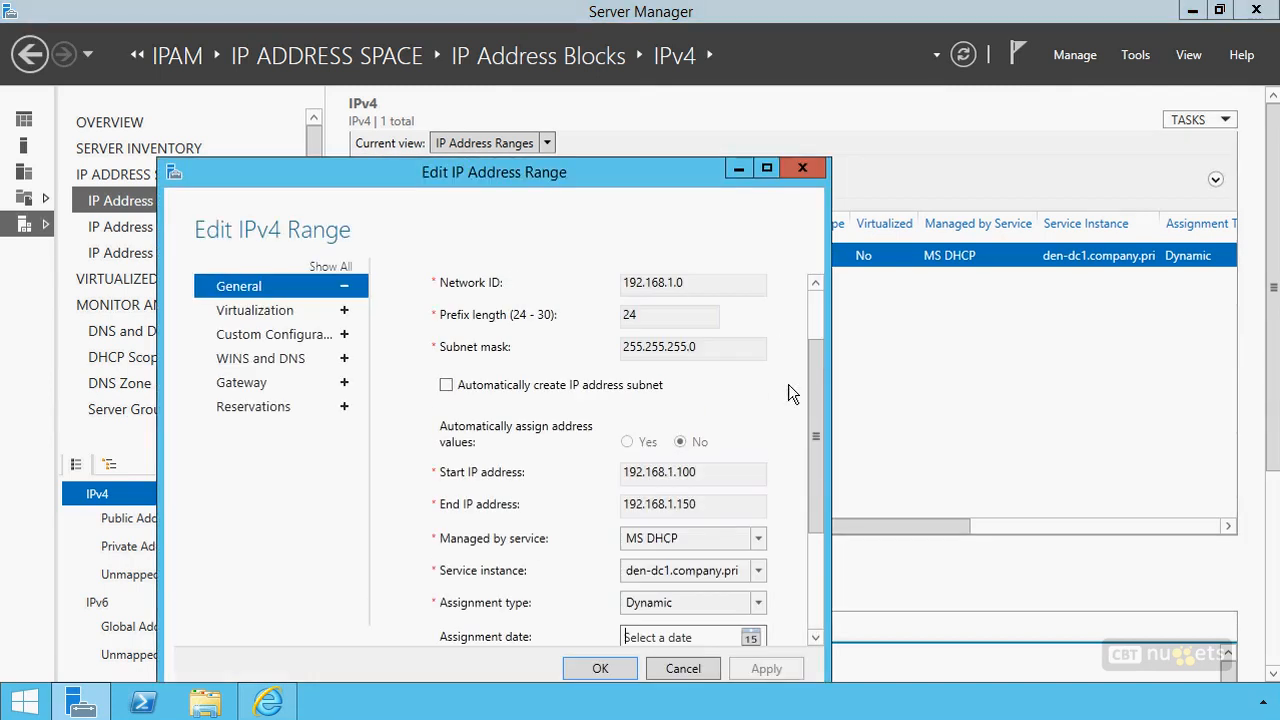
left_click_drag(808, 385, 809, 497)
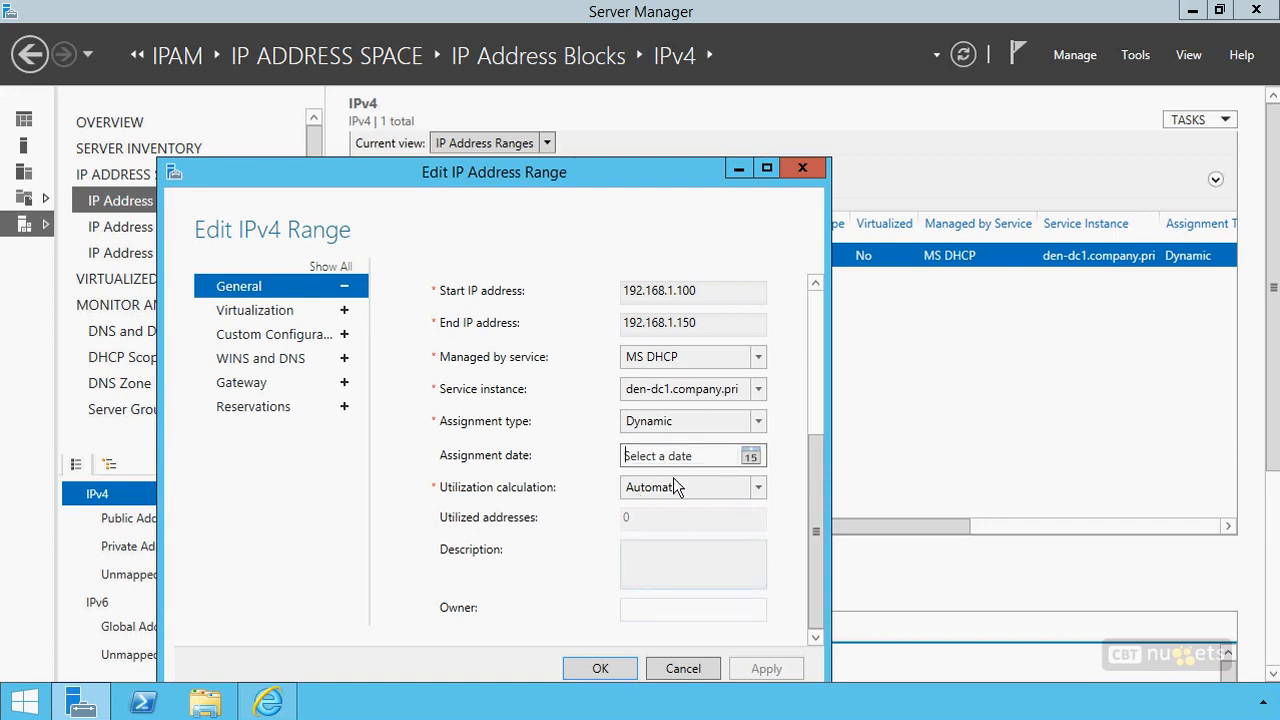
left_click(683, 668)
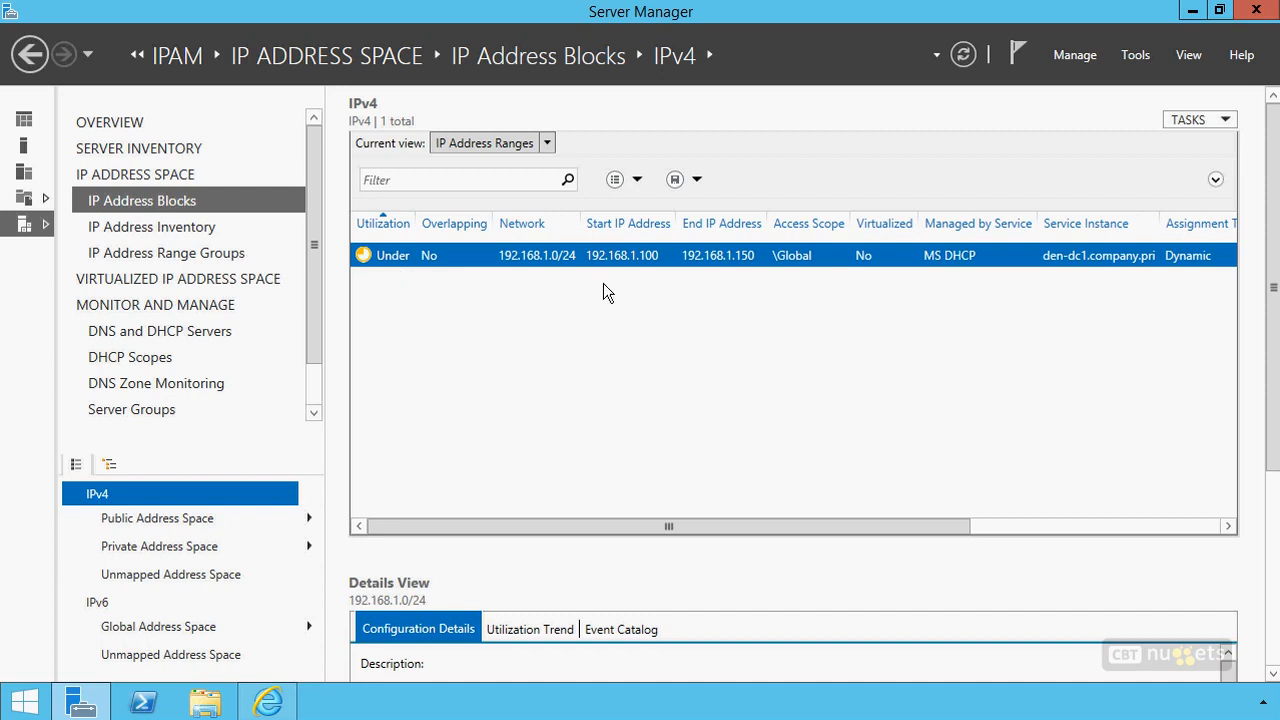
Open the IPAM settings, review the IP address utilization thresholds, and close the settings without changes
left_click(1077, 55)
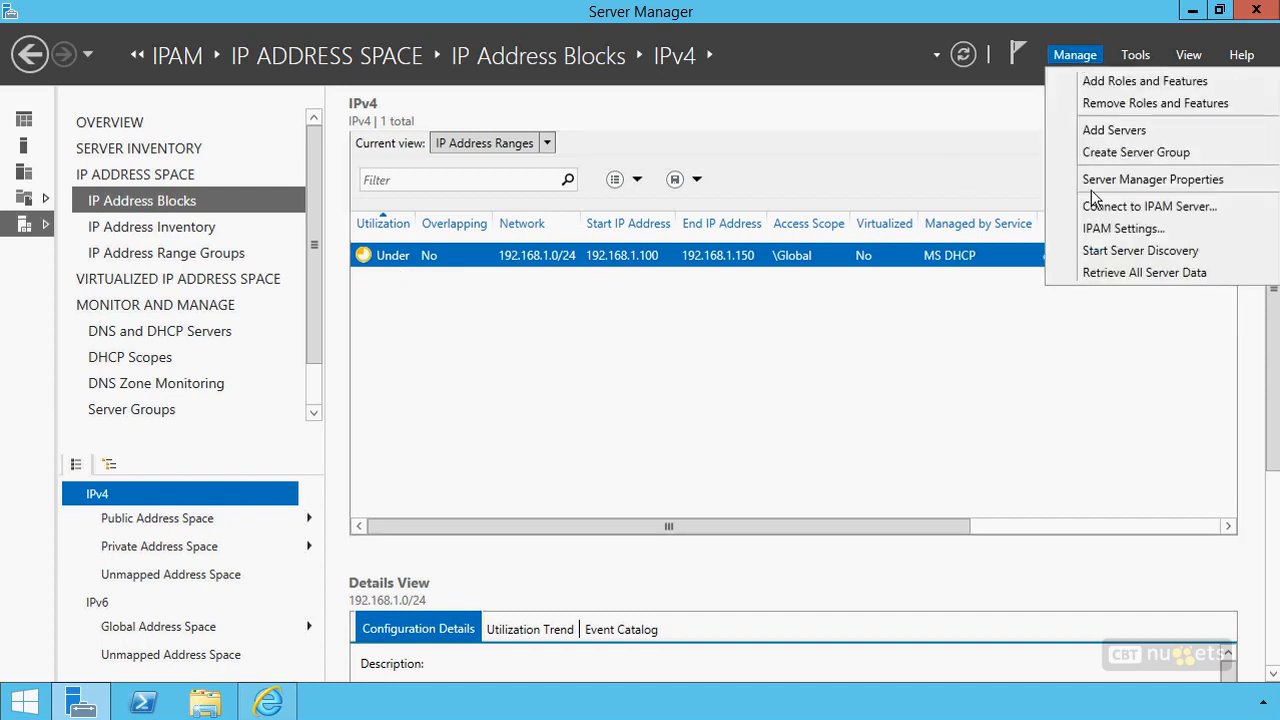
left_click(1097, 231)
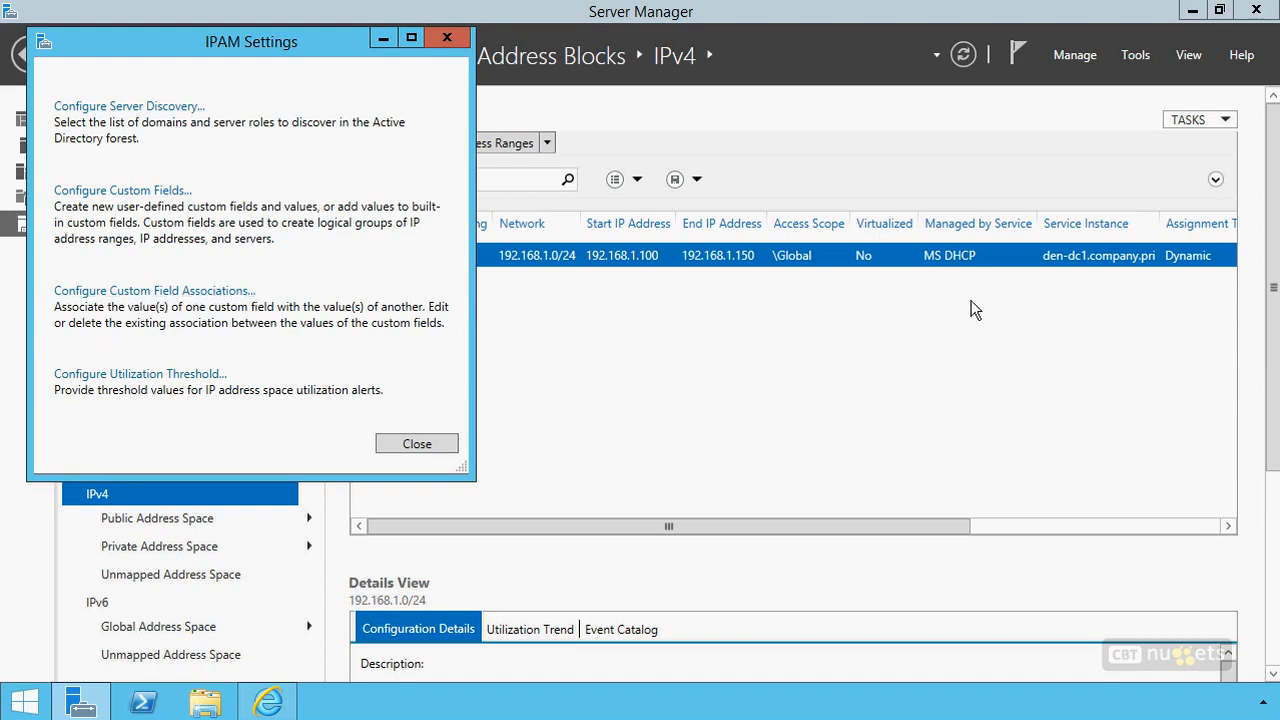
left_click(121, 376)
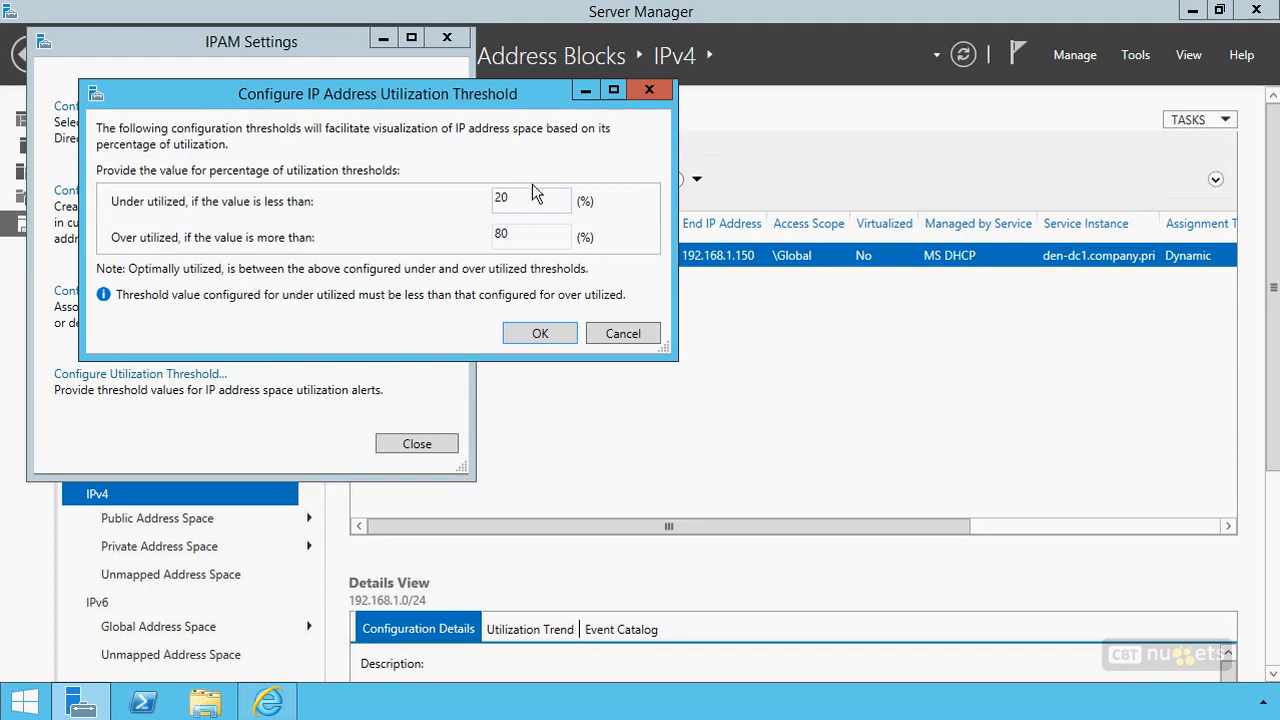
left_click(618, 333)
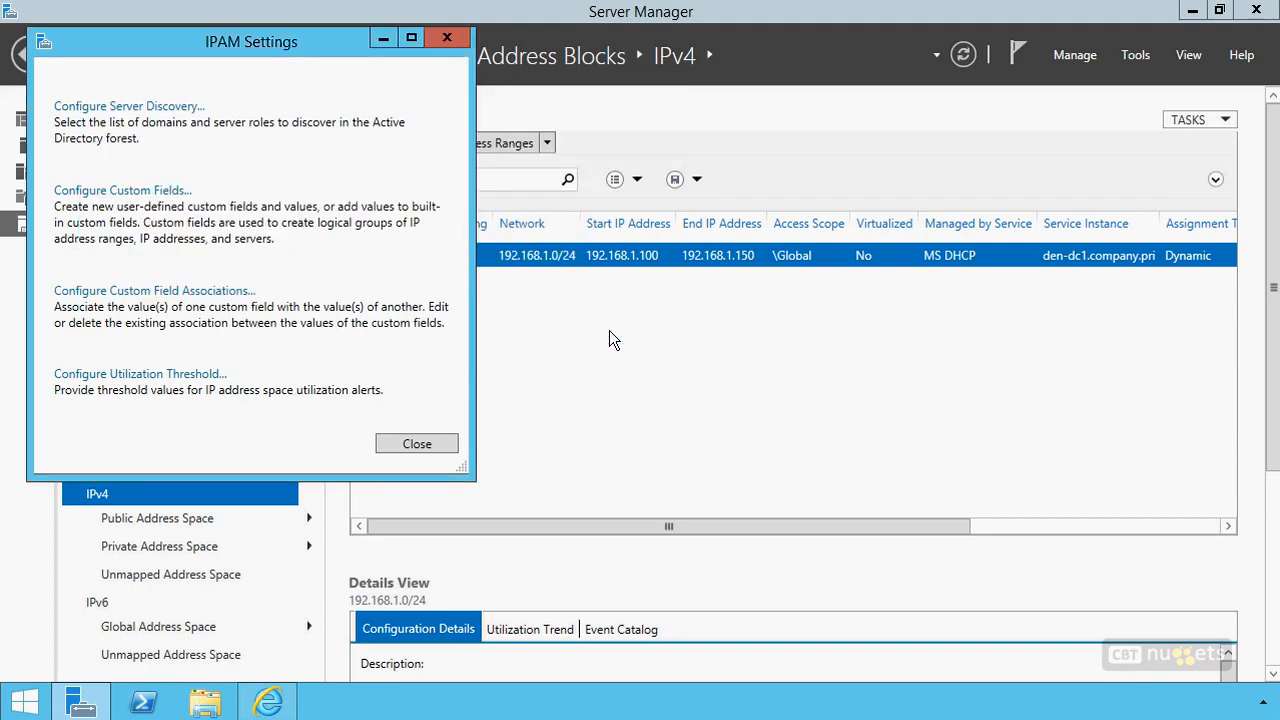
left_click(405, 444)
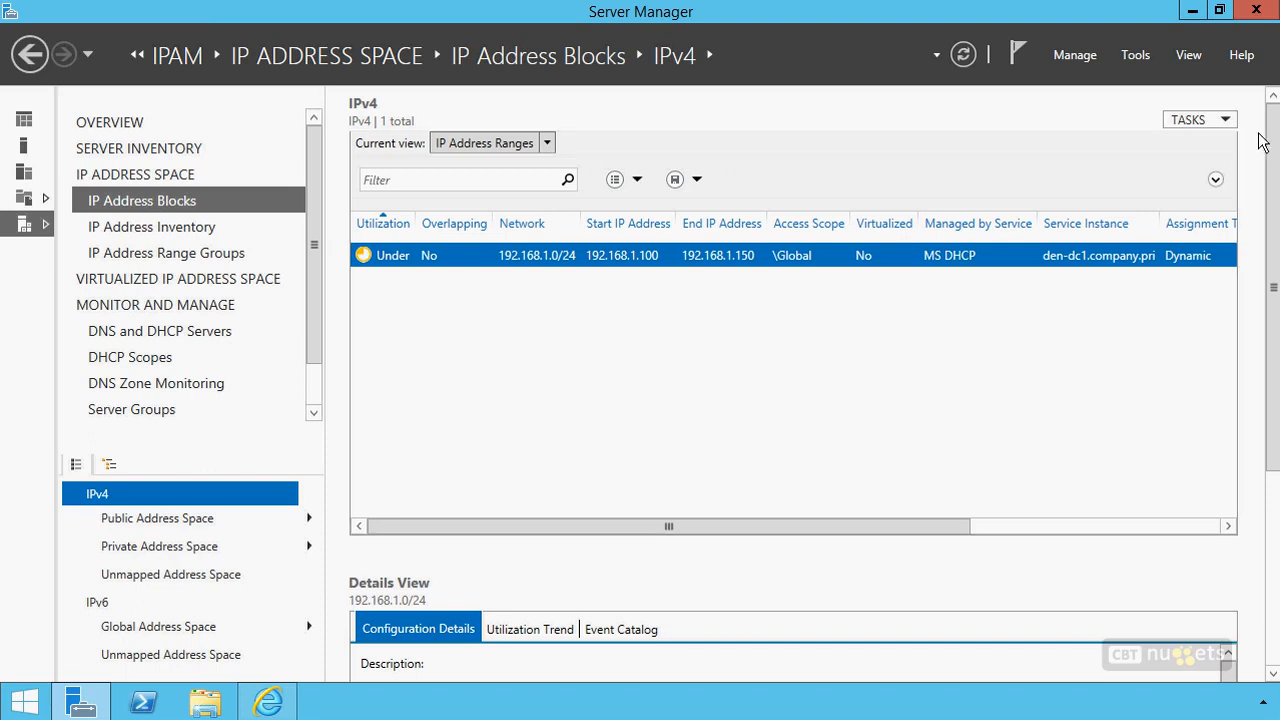
Start adding a new IPv4 address range with network ID 192.168.1.0
left_click(1170, 119)
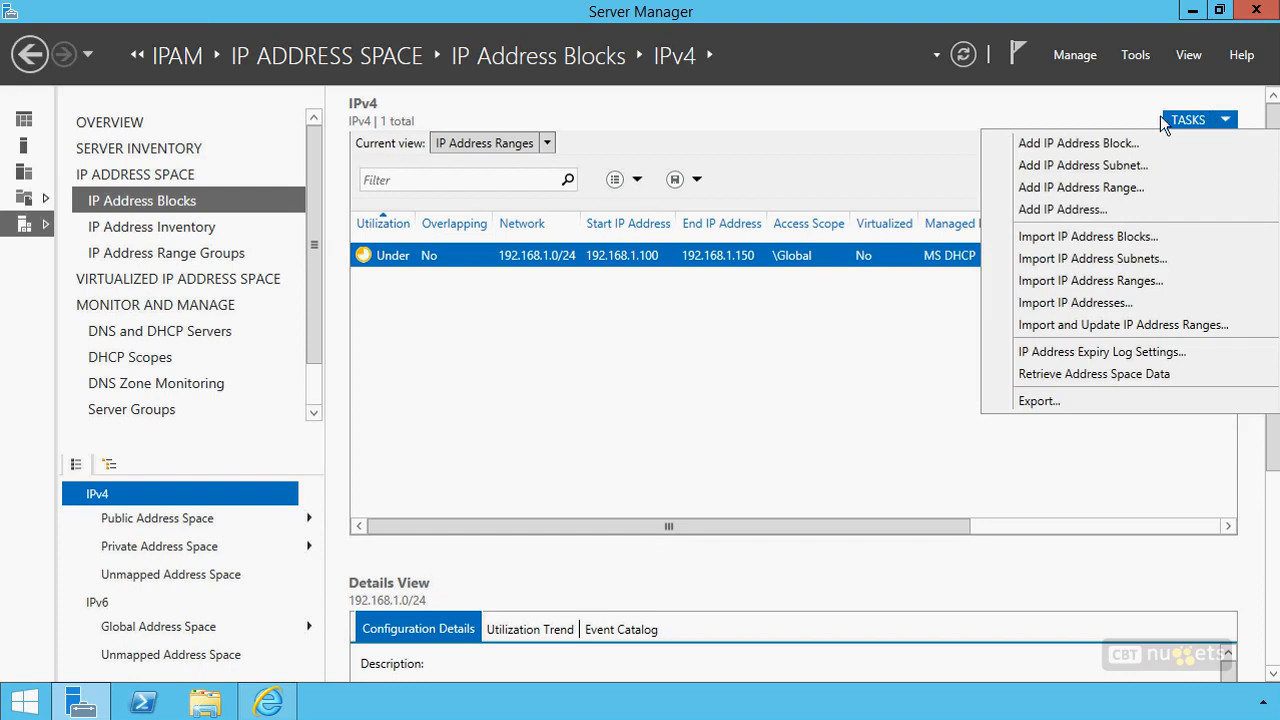
left_click(1104, 188)
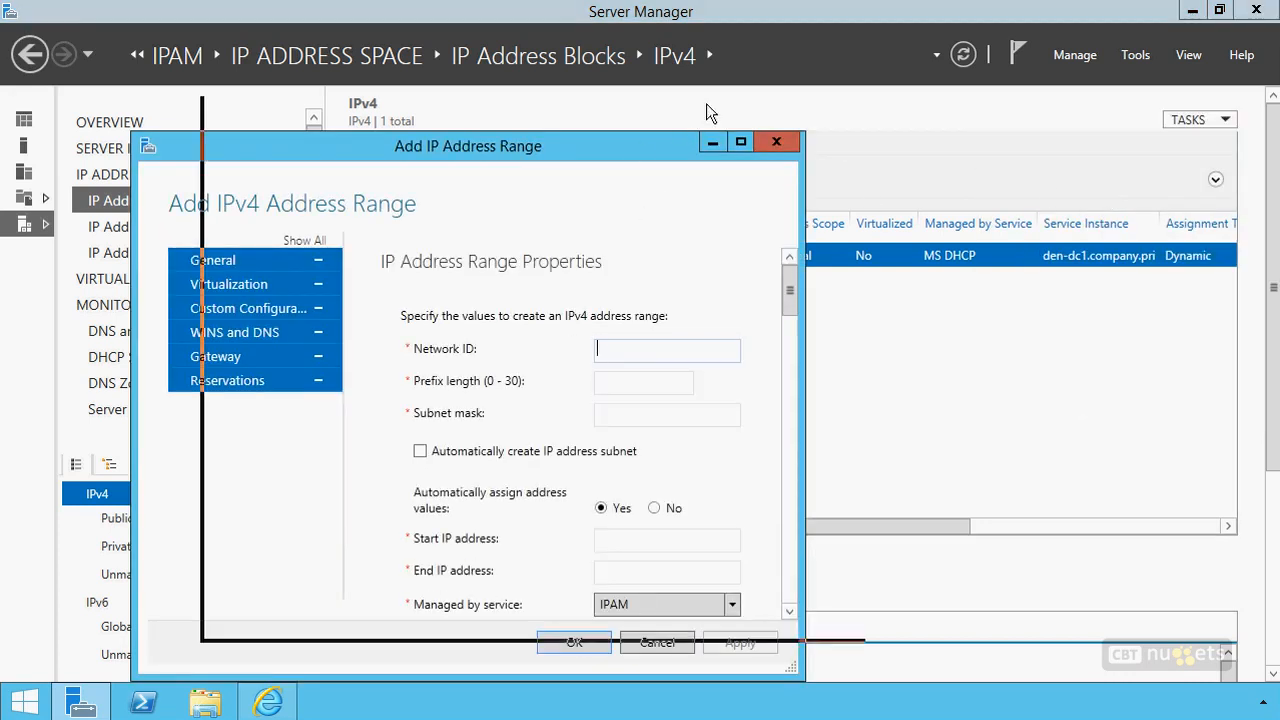
left_click_drag(636, 142, 739, 58)
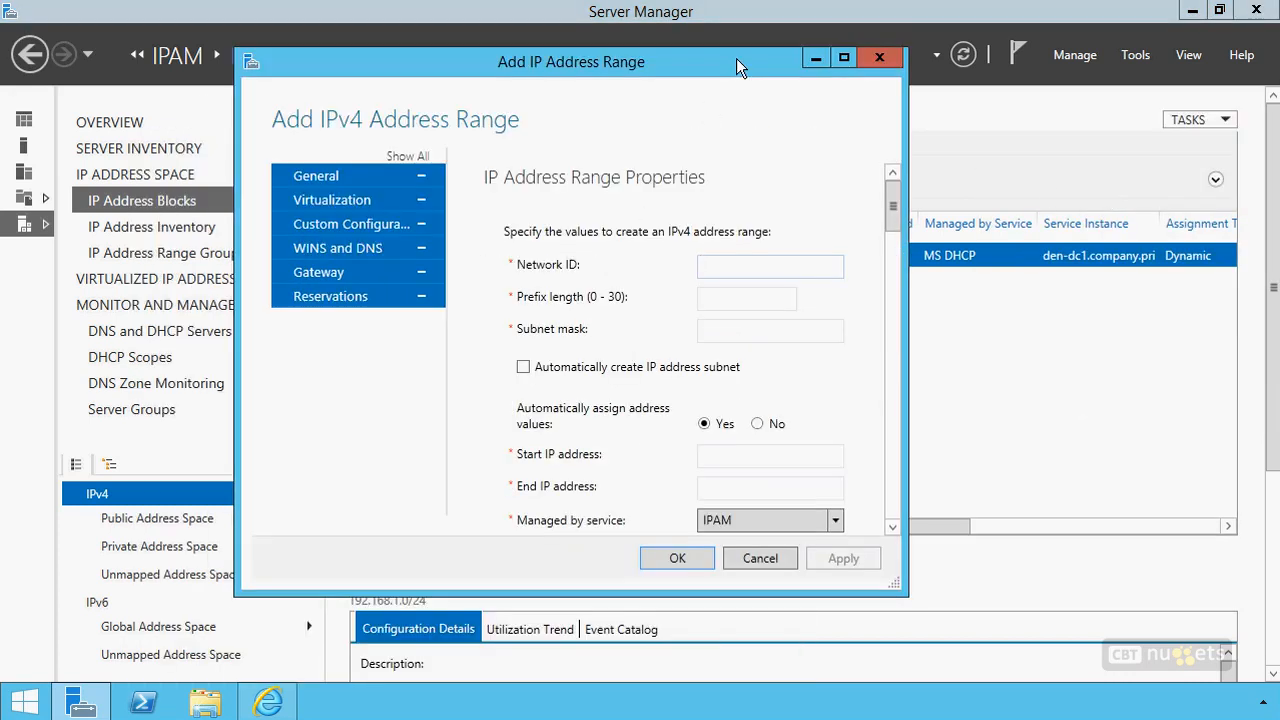
type("192.168.1.0")
key("Tab")
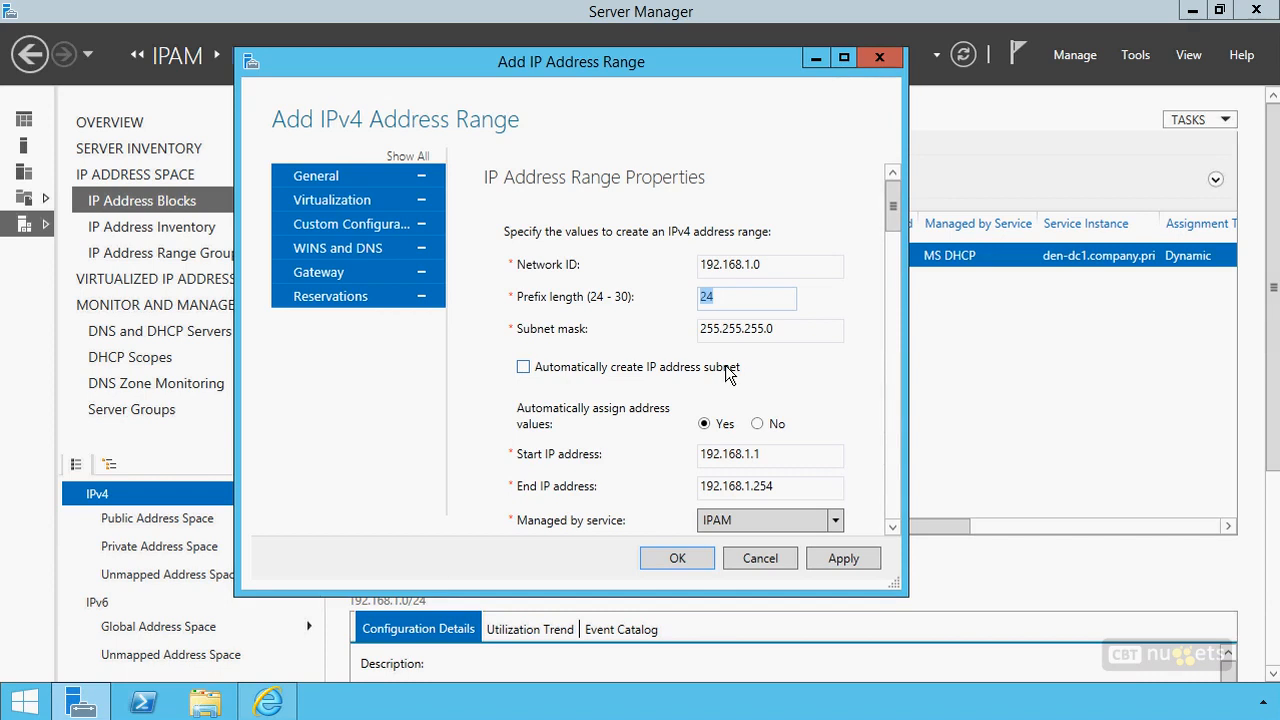
Turn off automatic assignment of address values for the range and set its start IP address to 192.168.1.151
scroll(885, 240, "down", 3)
left_click(772, 253)
left_click(778, 280)
left_click(779, 281)
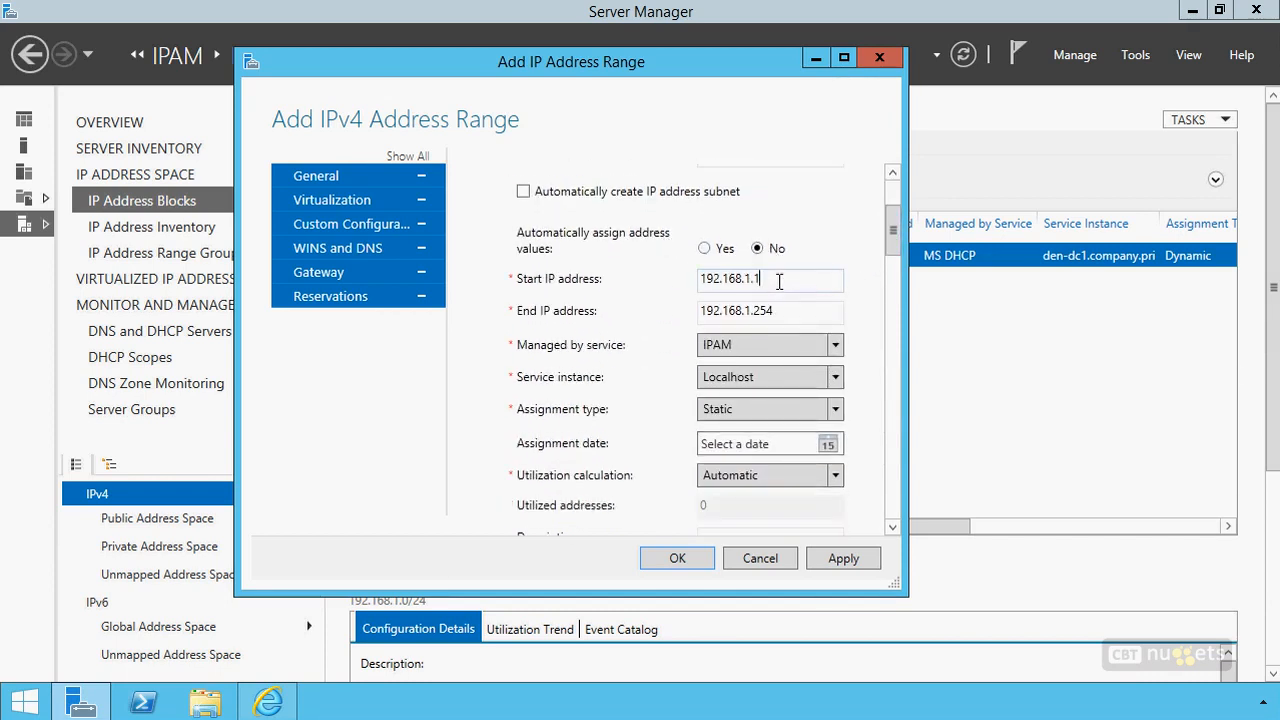
type("51")
key("Tab")
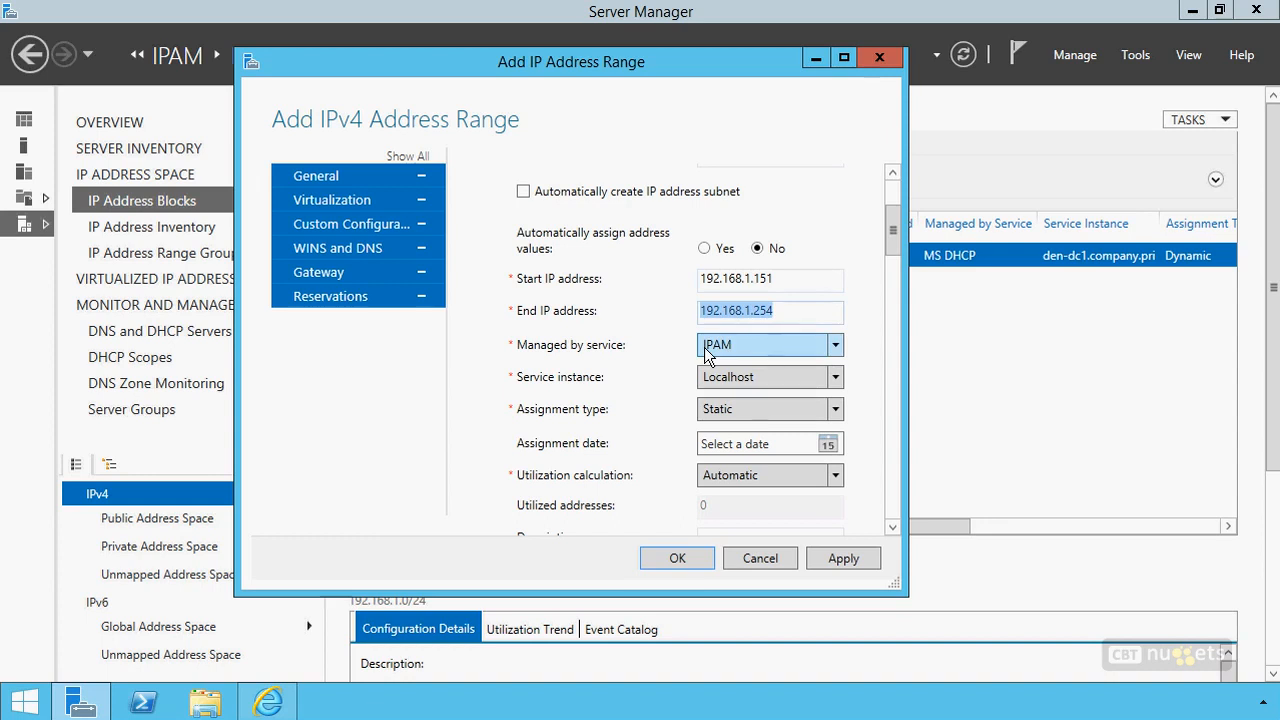
Review the service instance, assignment type and utilization calculation options for the new range, keeping the current choices
left_click(732, 378)
left_click(732, 380)
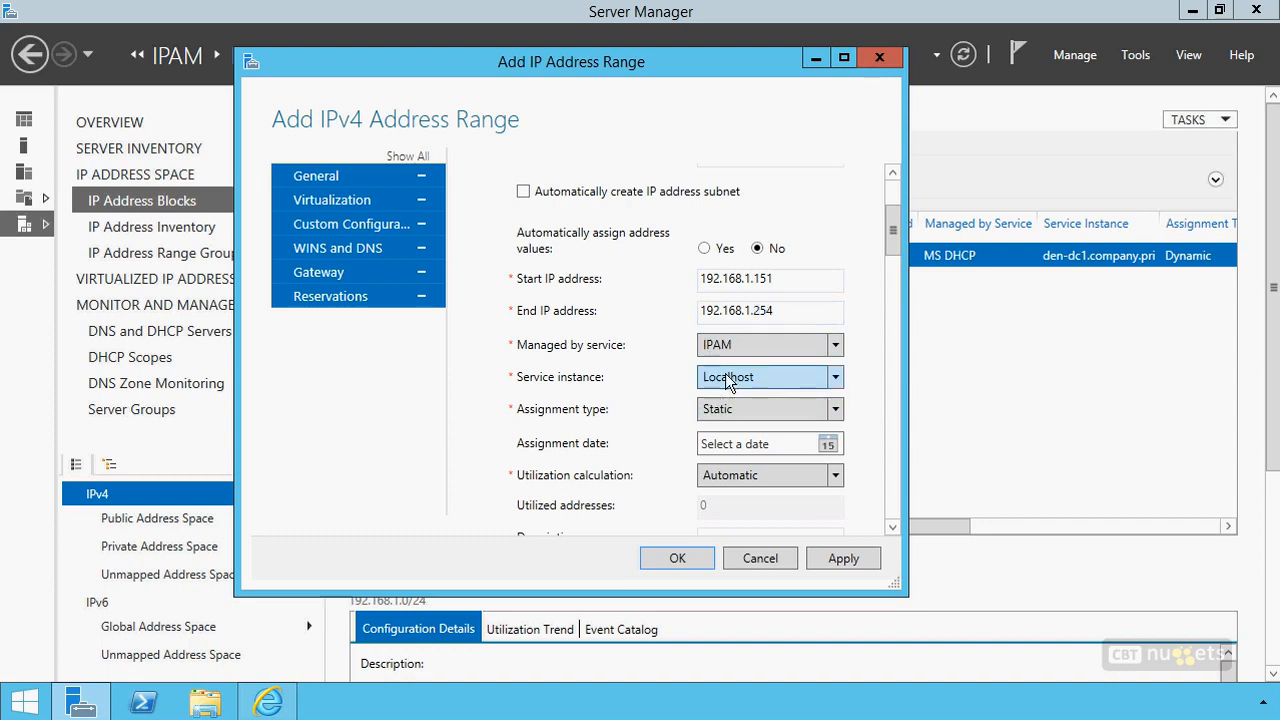
left_click(716, 410)
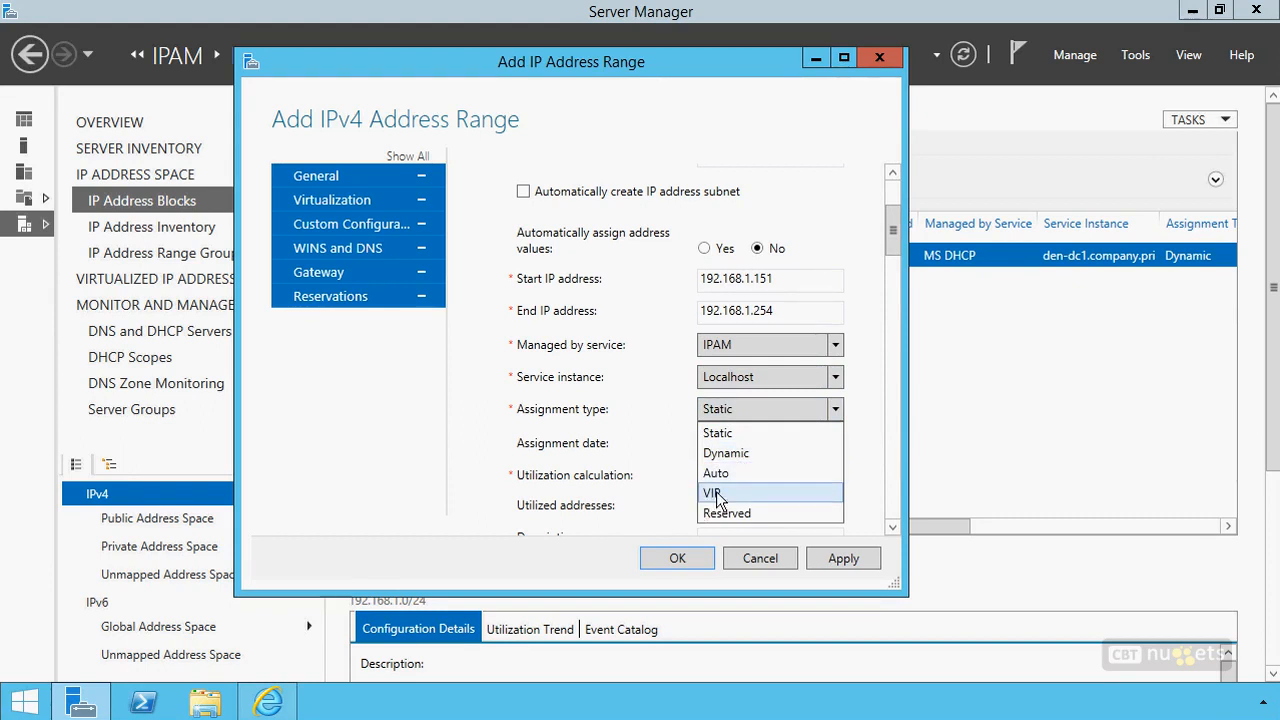
left_click(725, 410)
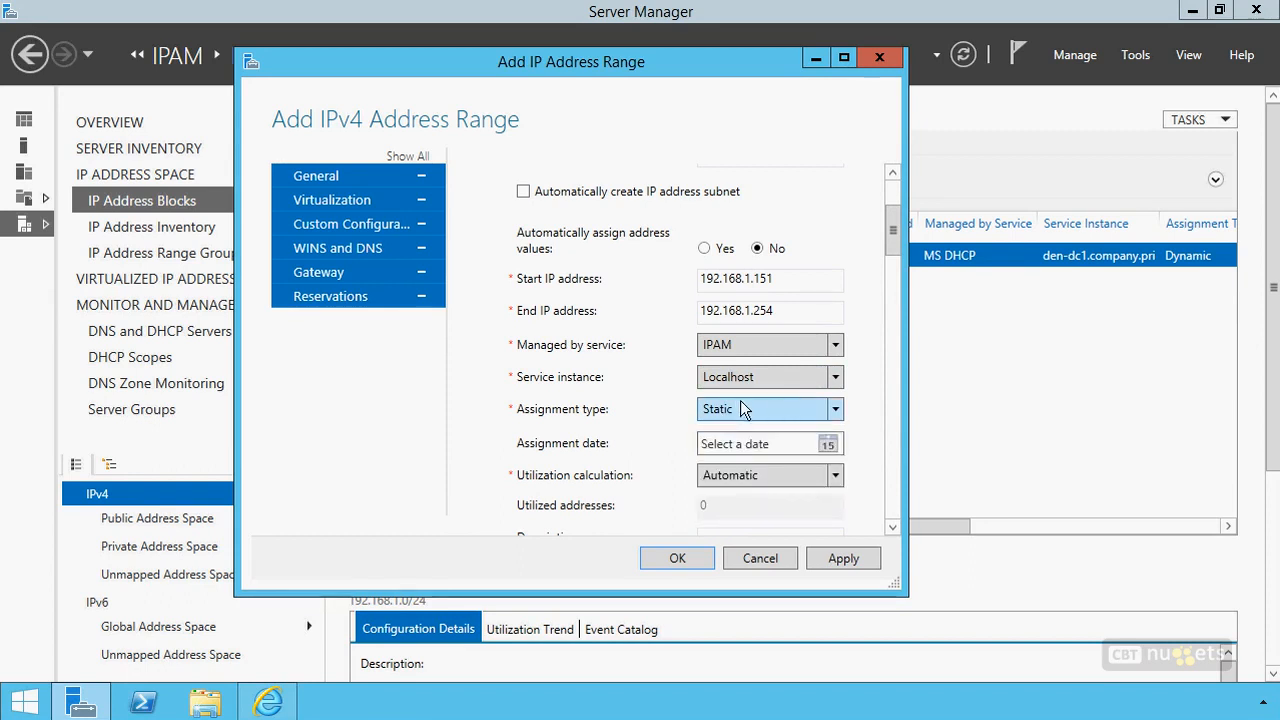
left_click(743, 472)
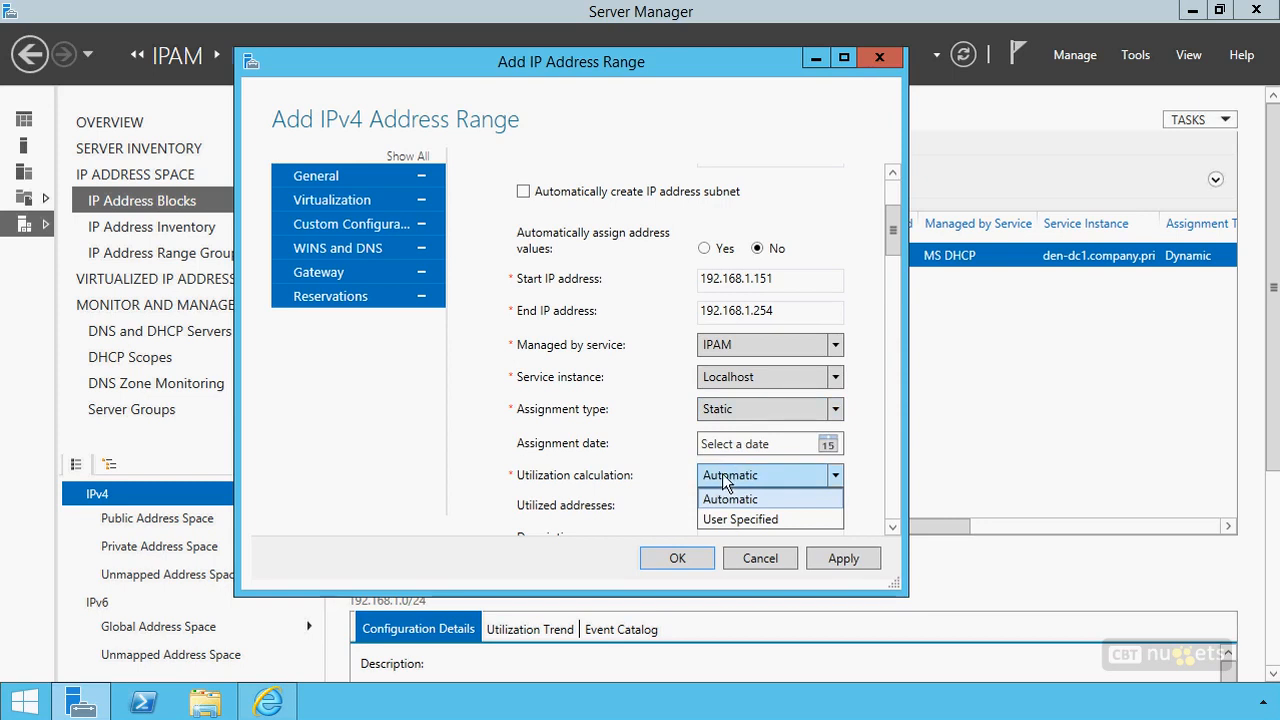
Enable network virtualization for the range to review the provider IP address space choices, and disable it again
left_click_drag(894, 224, 897, 283)
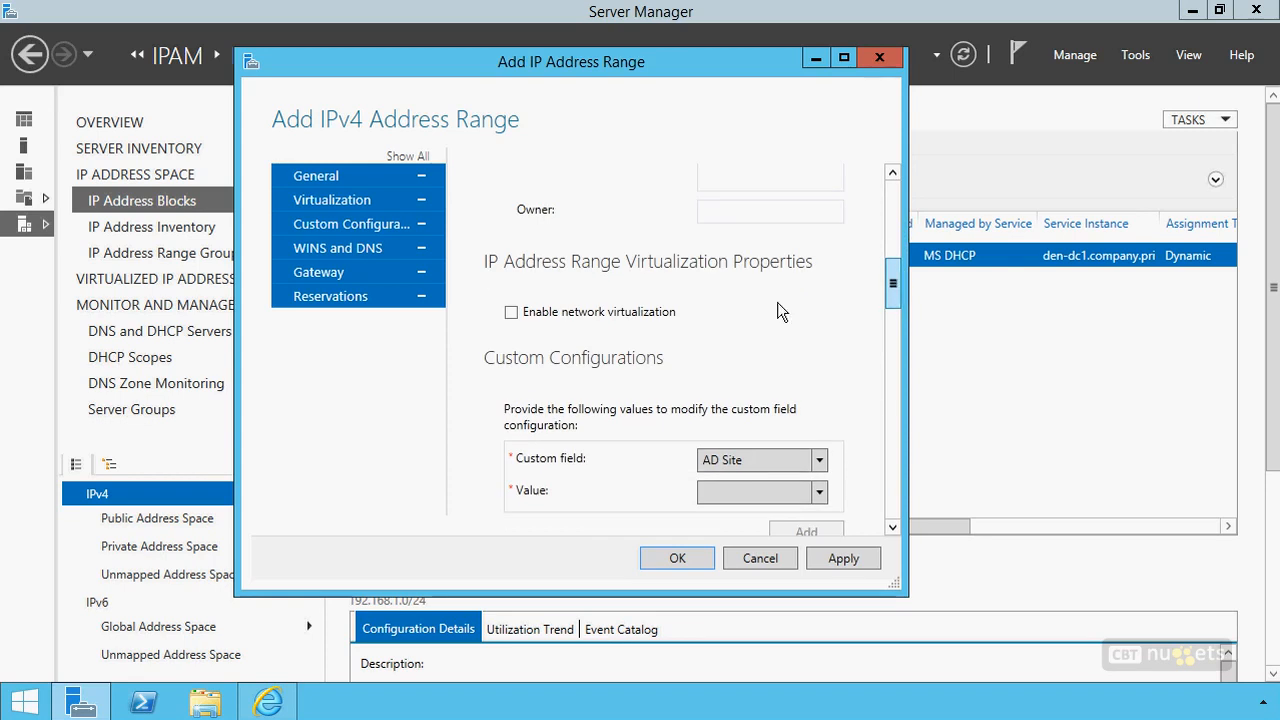
left_click(643, 312)
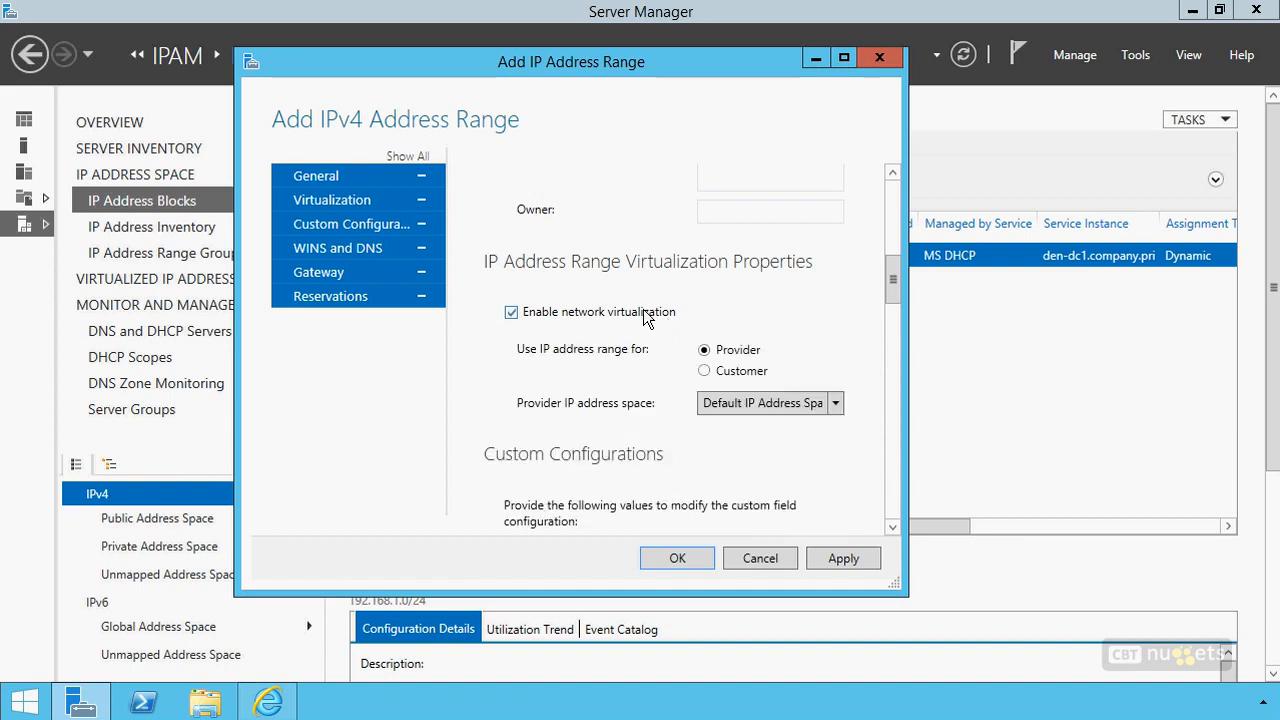
left_click(767, 404)
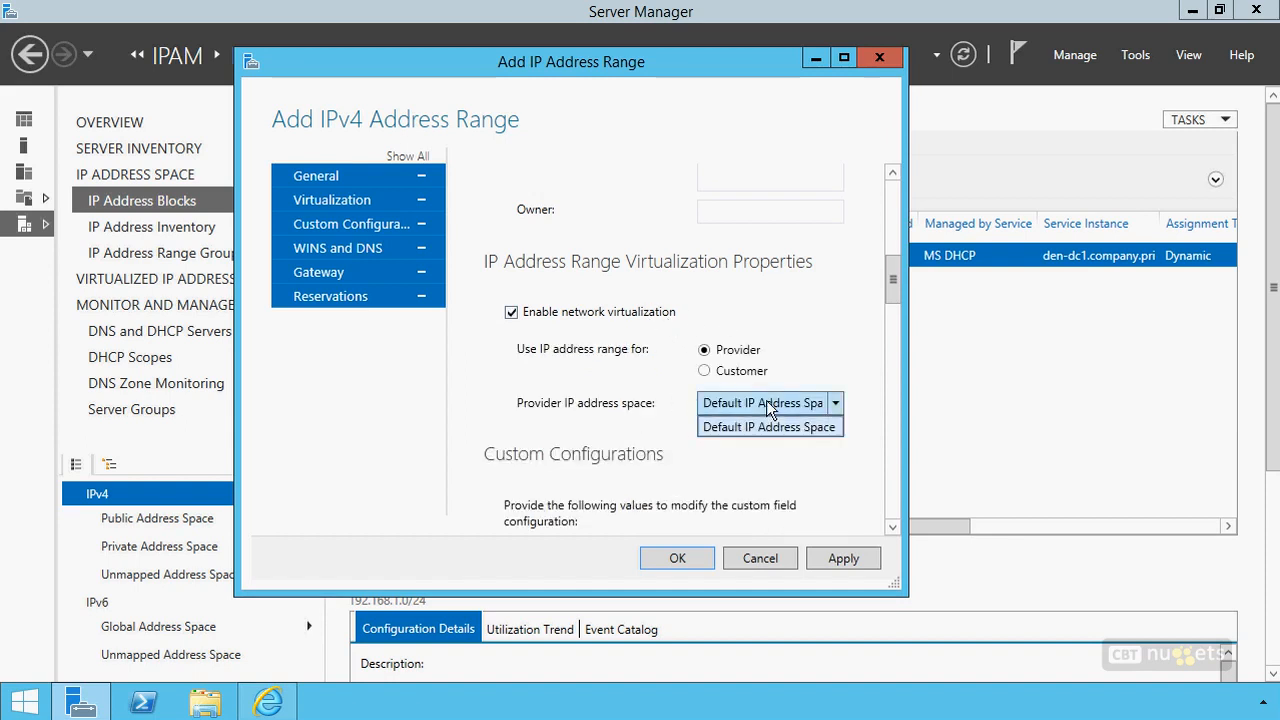
left_click(585, 318)
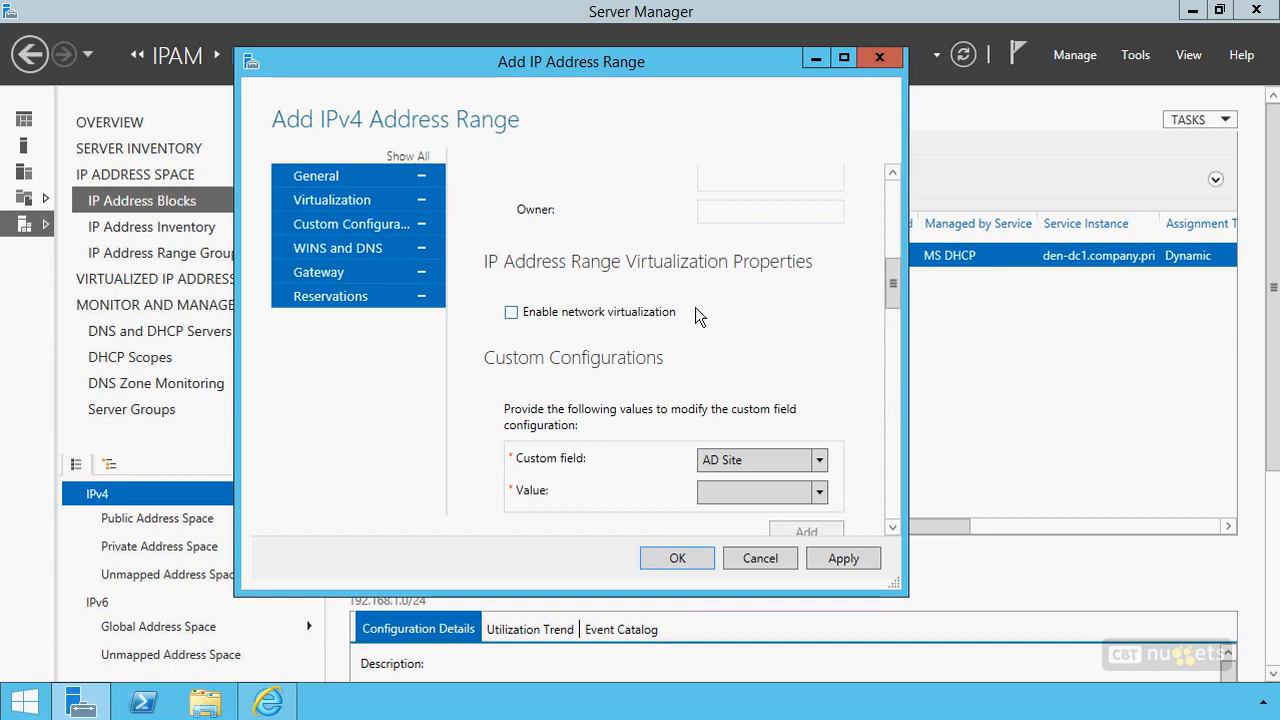
Review the custom fields available under the range's custom configurations without selecting another one
left_click_drag(893, 290, 893, 313)
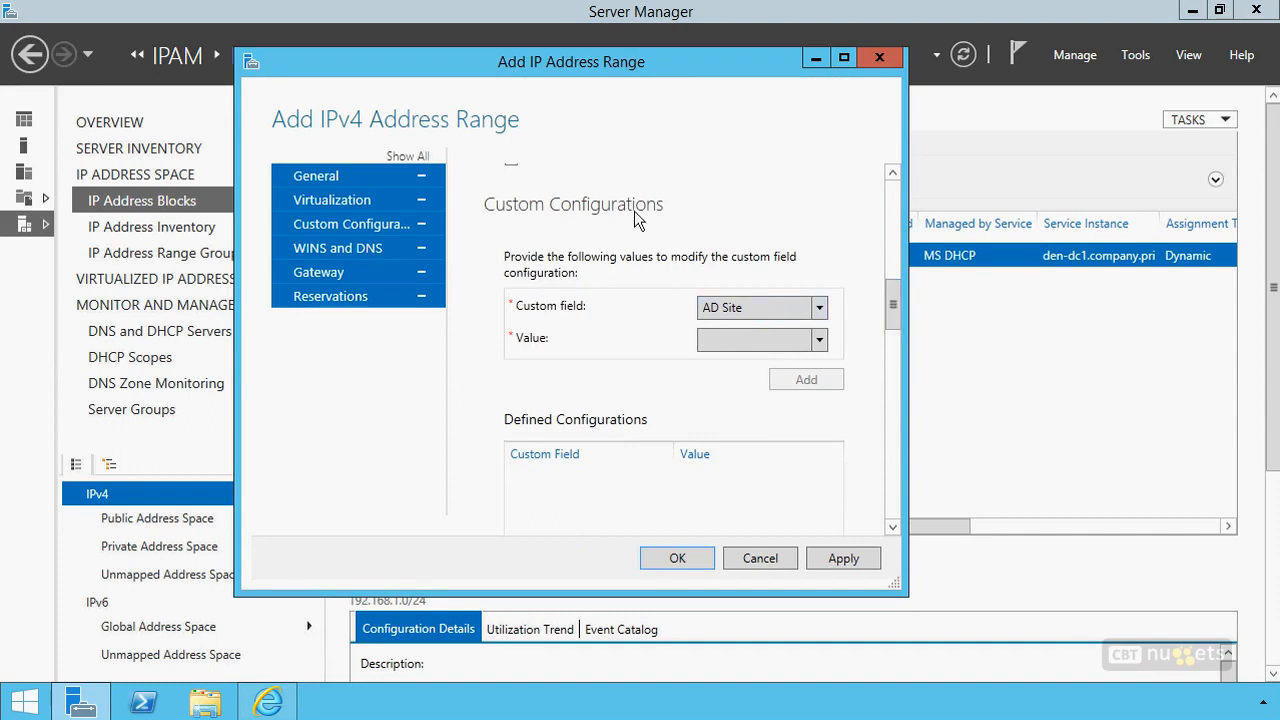
left_click(711, 312)
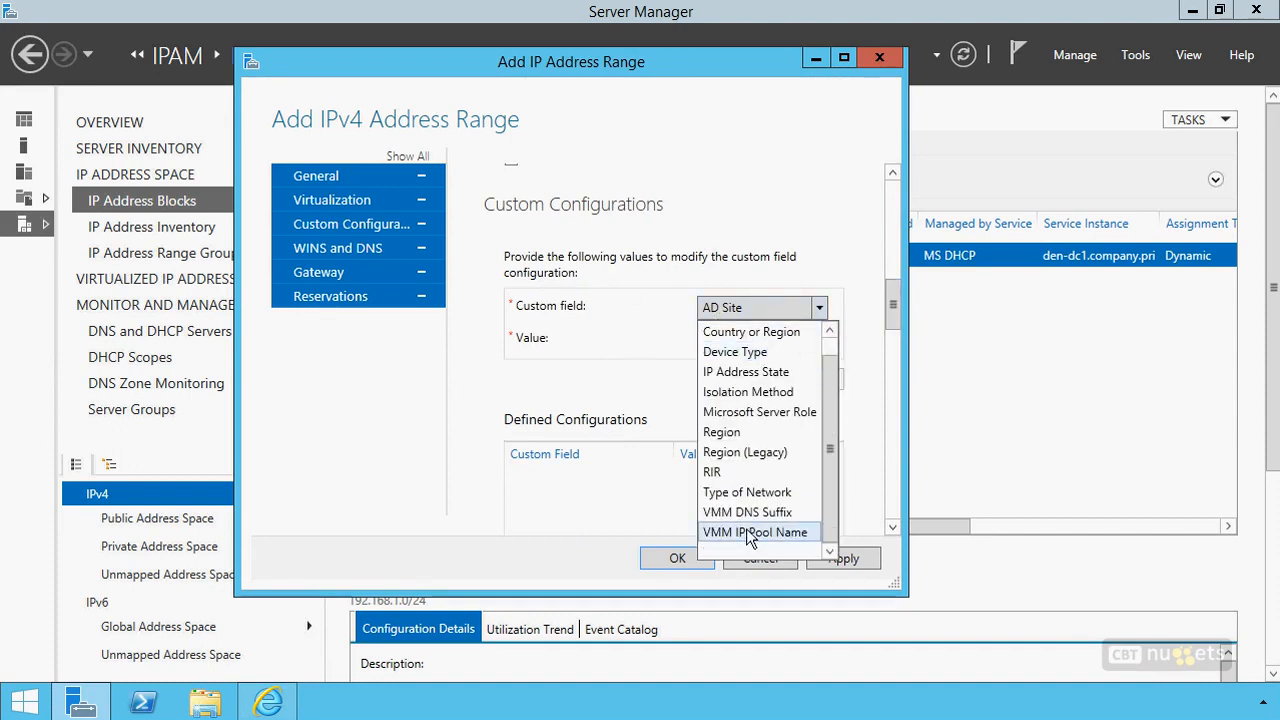
left_click(864, 291)
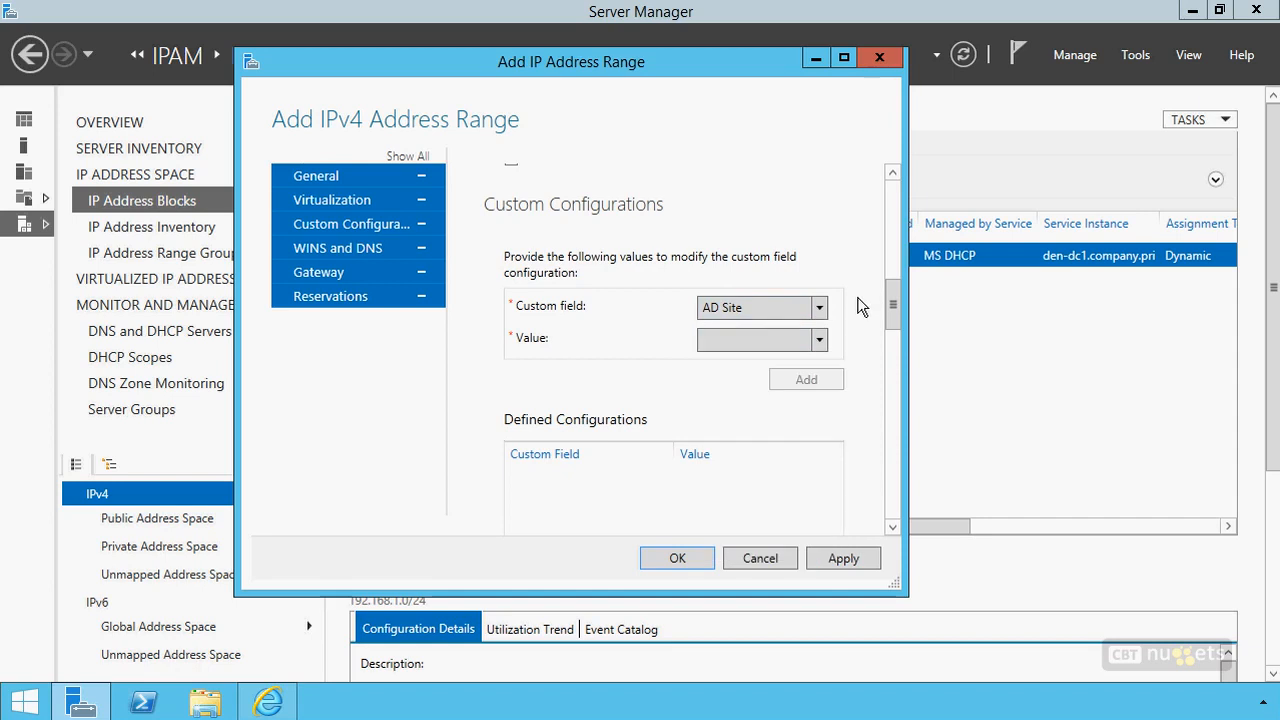
Add 192.168.1.200 as the range's DNS server and company.pri as its DNS search suffix
left_click_drag(890, 294, 890, 368)
left_click(555, 249)
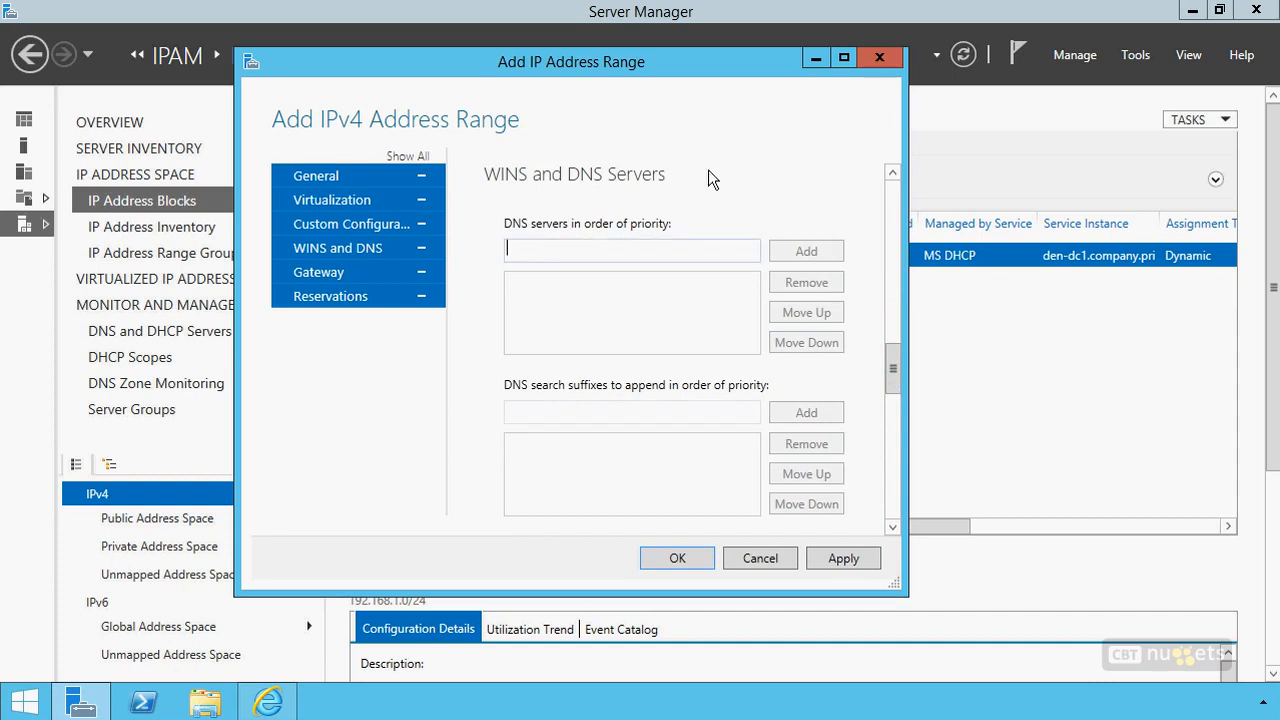
type("192.168.")
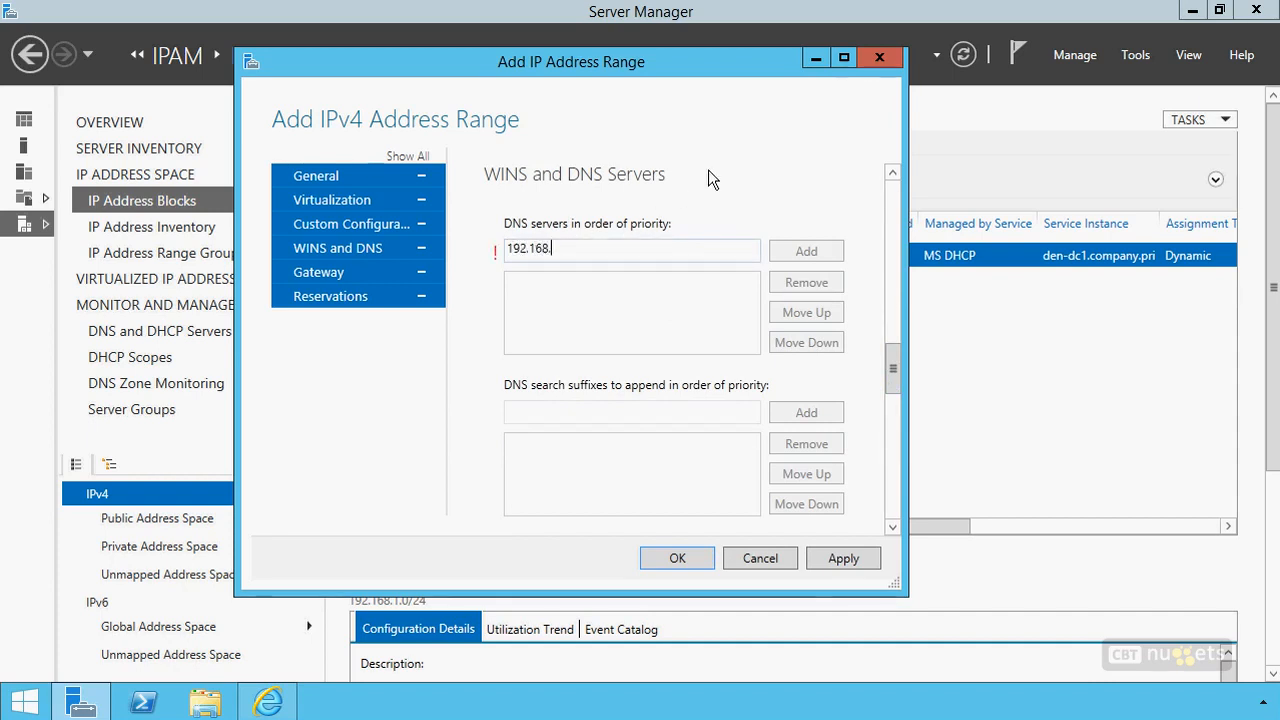
type("1.200")
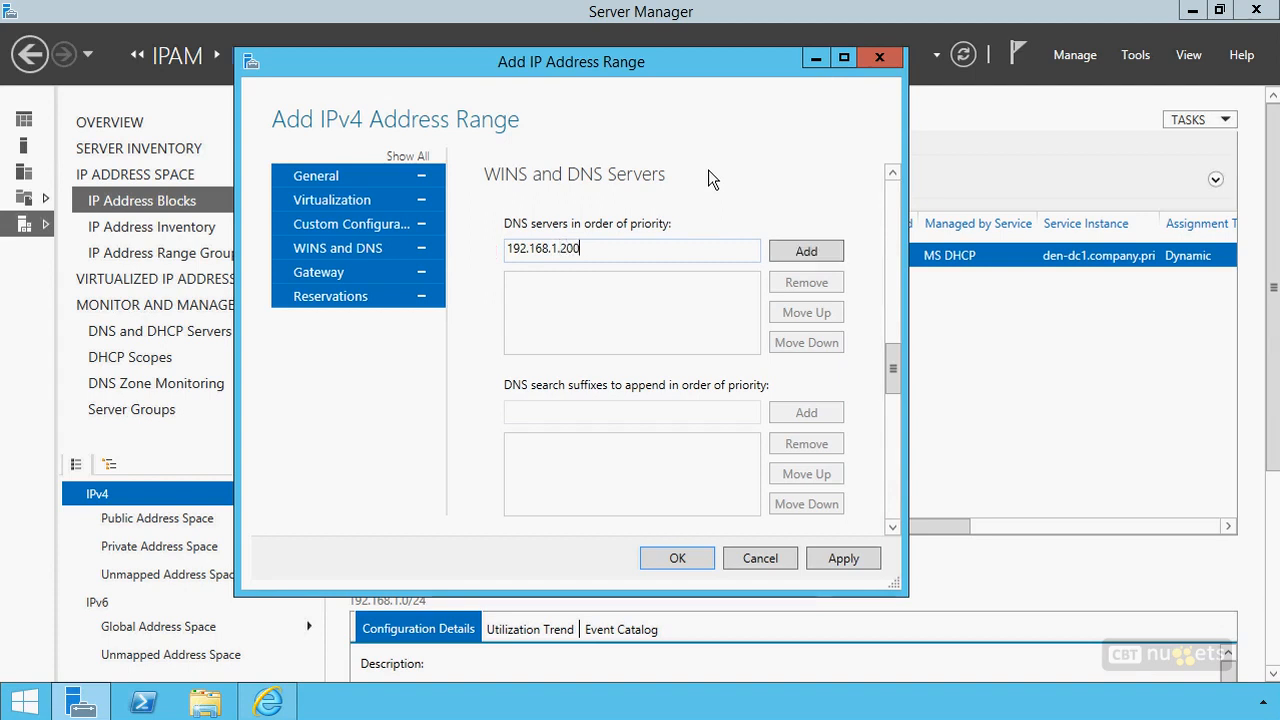
left_click(800, 263)
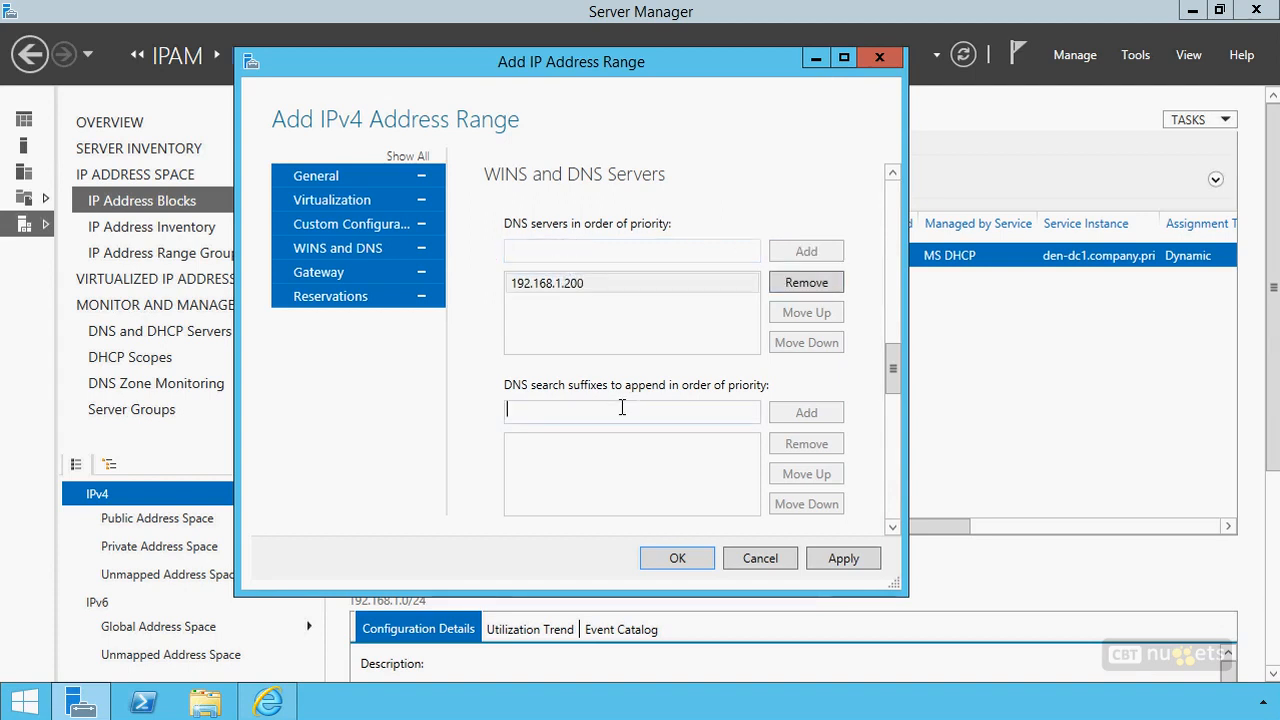
left_click(622, 407)
type("company.pri")
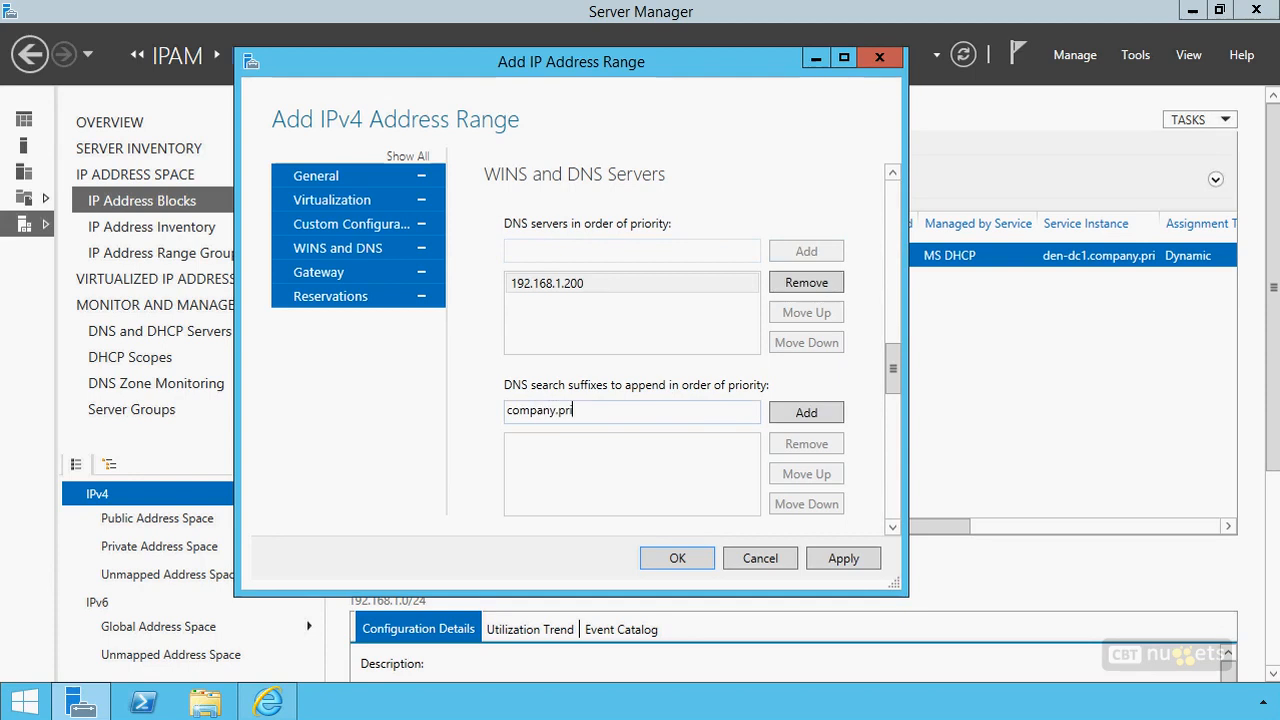
left_click(780, 414)
Add the gateway 192.168.1.0 with an automatic metric to the address range
left_click_drag(893, 368, 893, 437)
left_click(643, 352)
type("192.168.1.10")
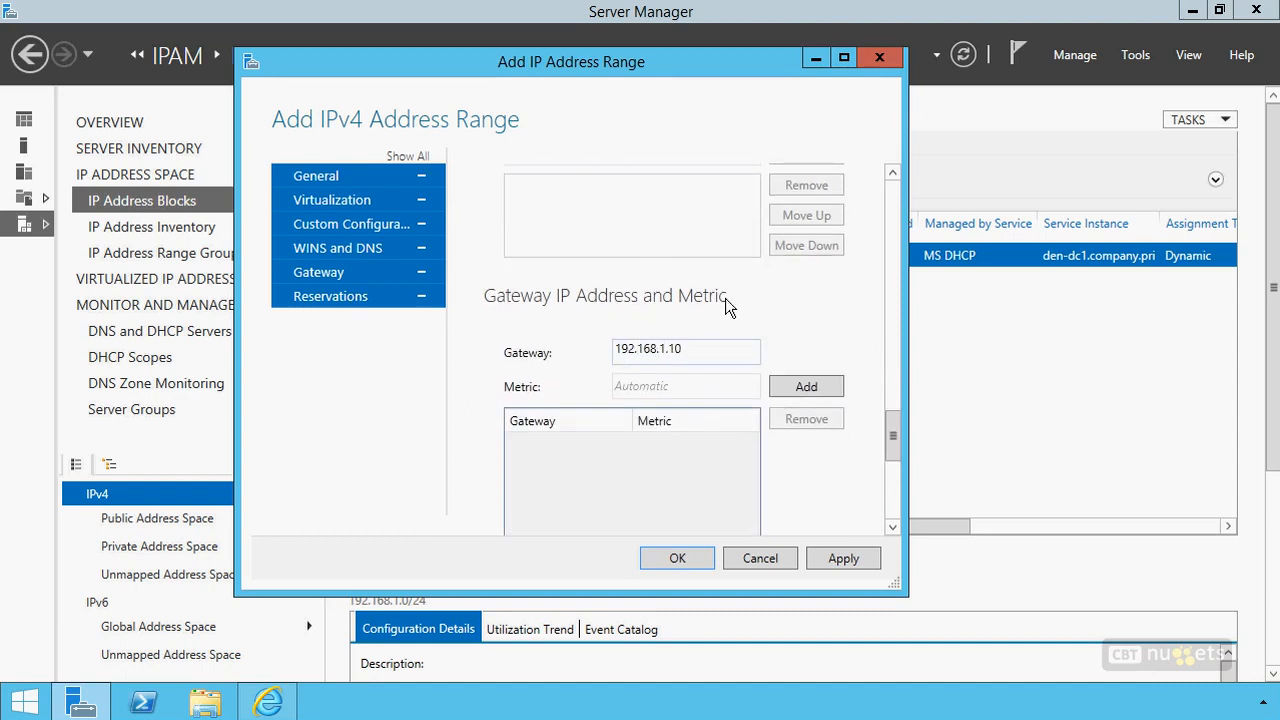
key("BackSpace")
key("BackSpace")
type("0")
left_click(788, 388)
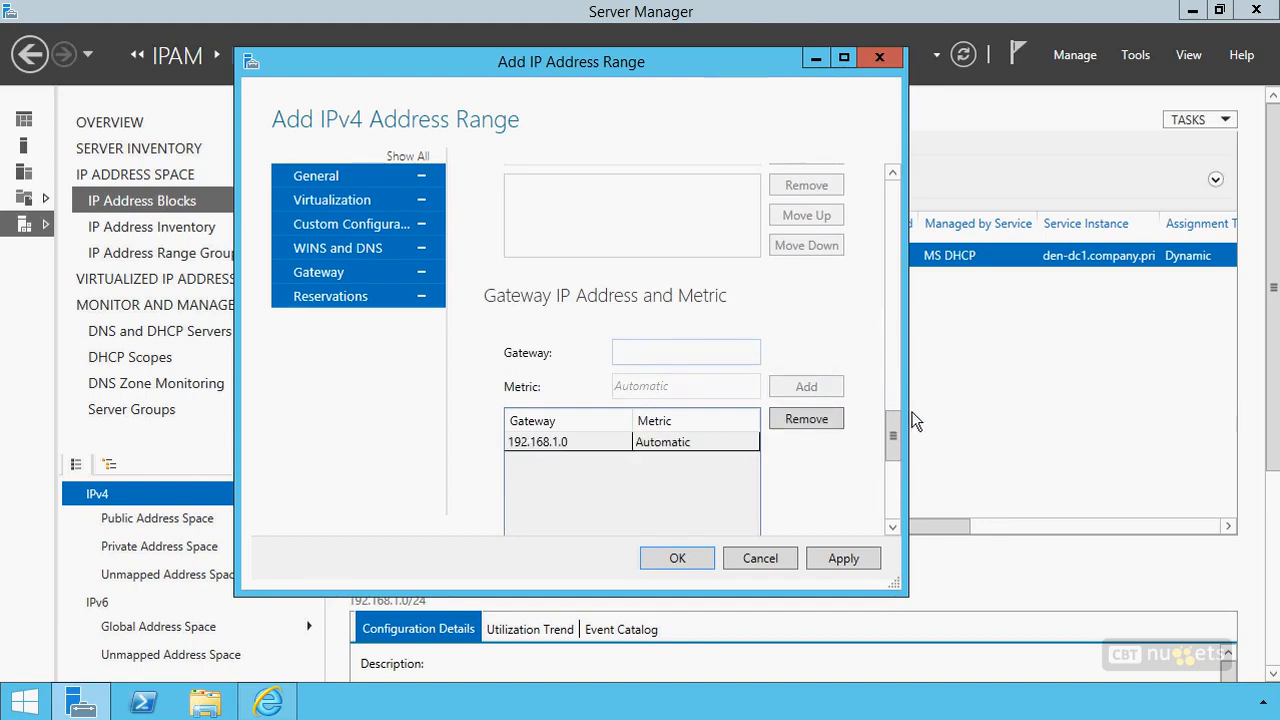
Leave reservations and VIPs empty, save the new address range, and select it in the list of IP address ranges
left_click_drag(892, 443, 896, 479)
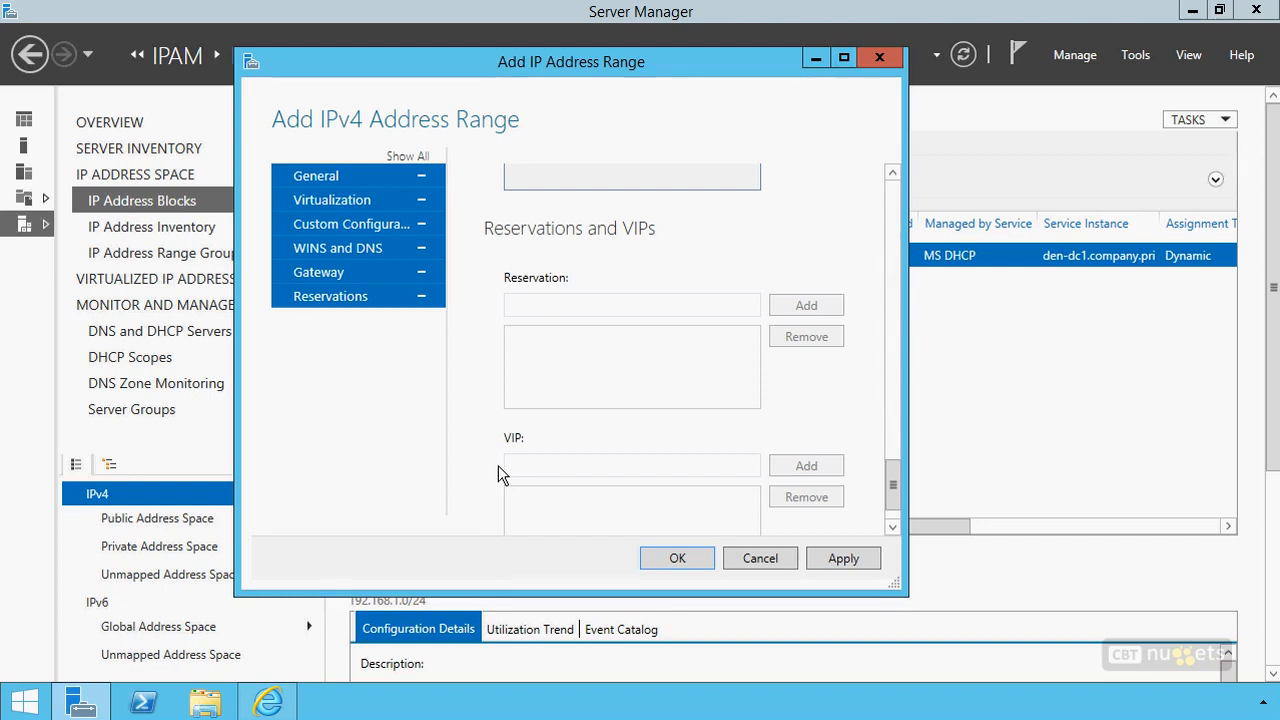
left_click(680, 558)
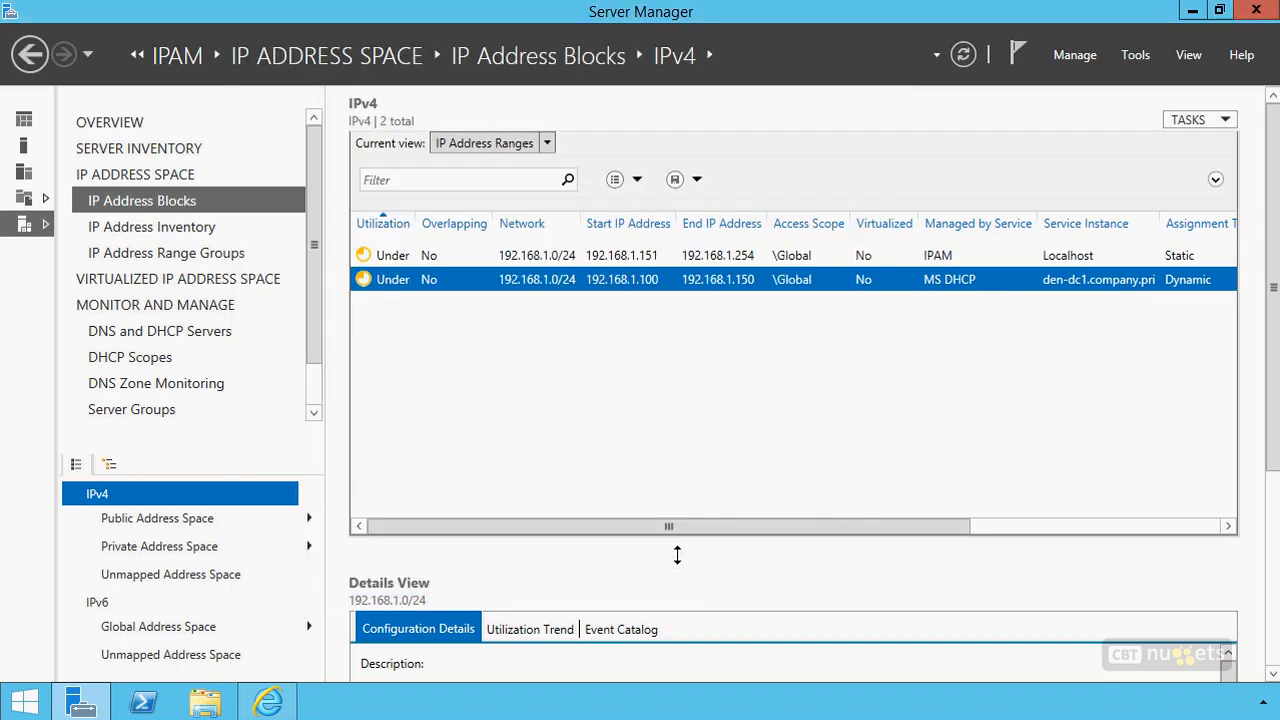
left_click(692, 256)
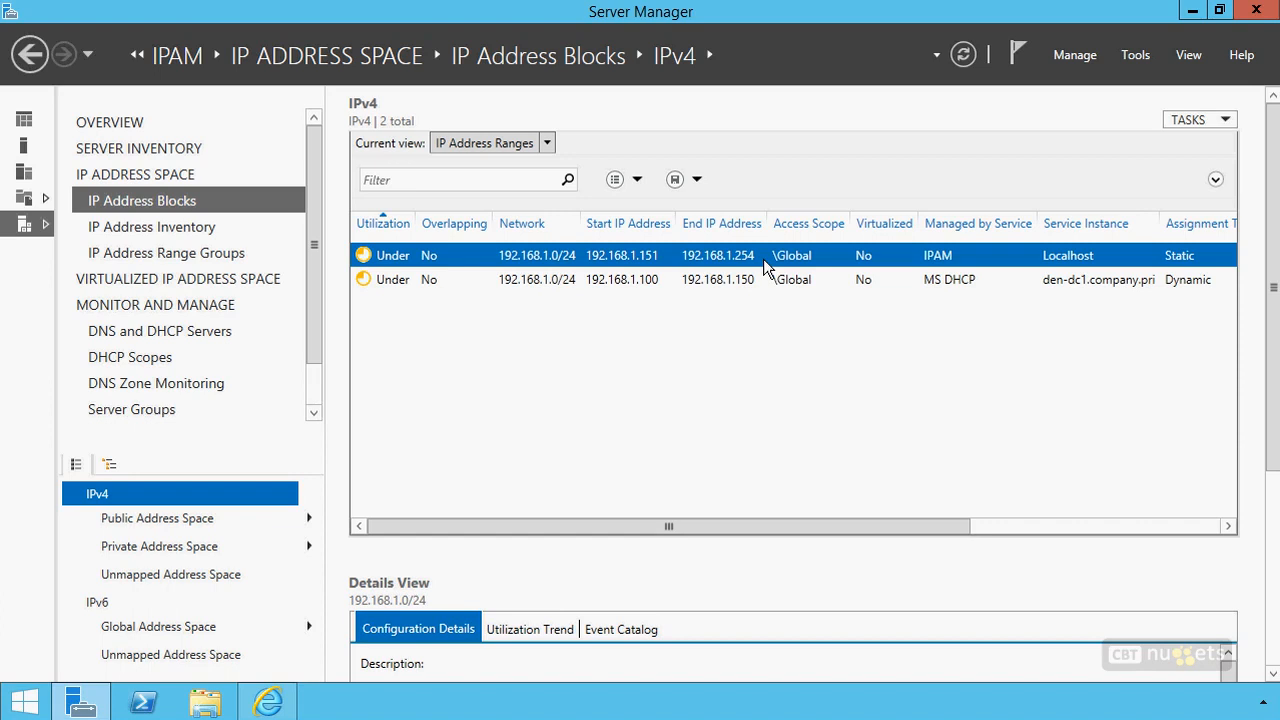
Start adding an IPv4 address 192.168.1.200 managed by IPAM on Localhost, keeping Host as its device type
left_click(1204, 115)
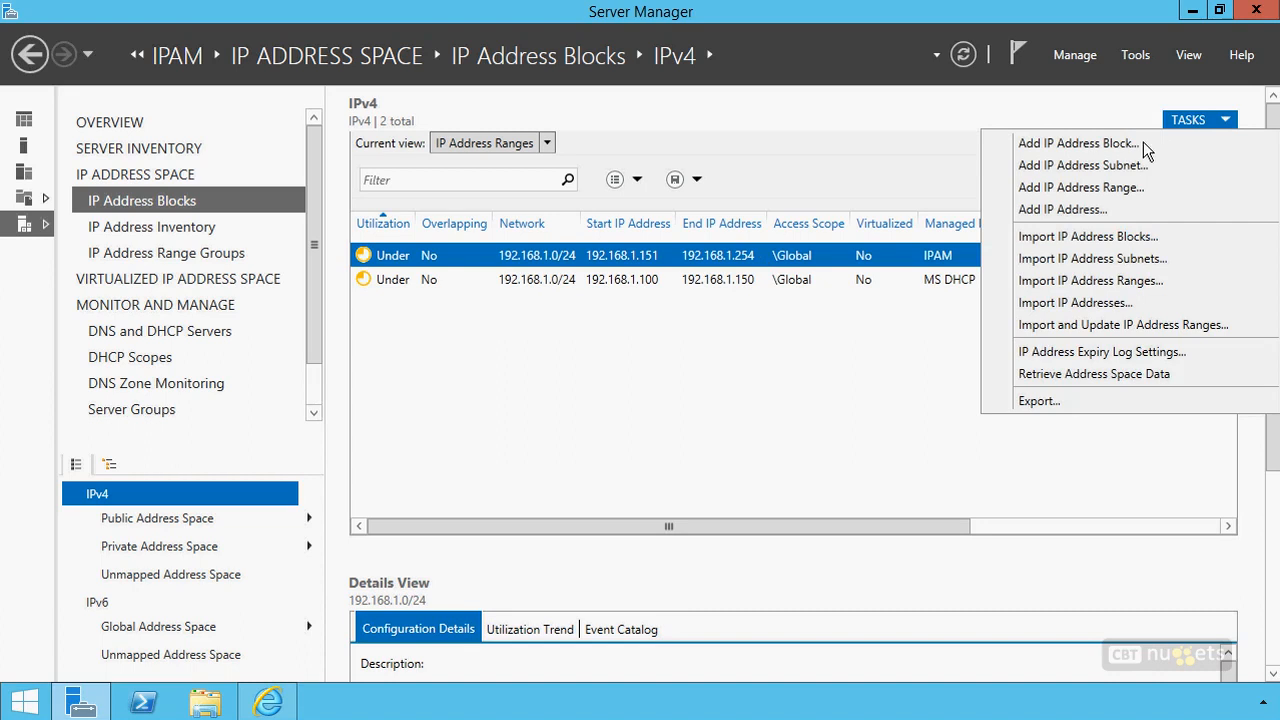
left_click(1070, 210)
left_click_drag(425, 50, 653, 64)
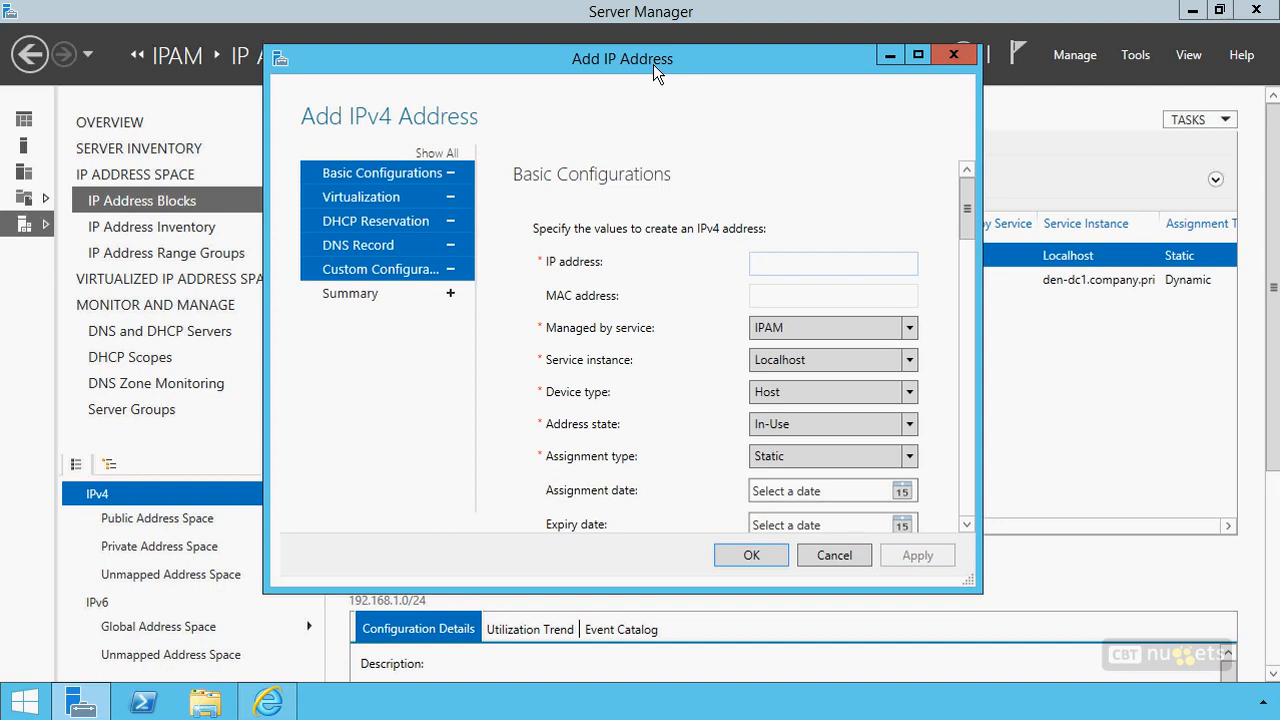
type("192.168.1.200")
left_click(785, 398)
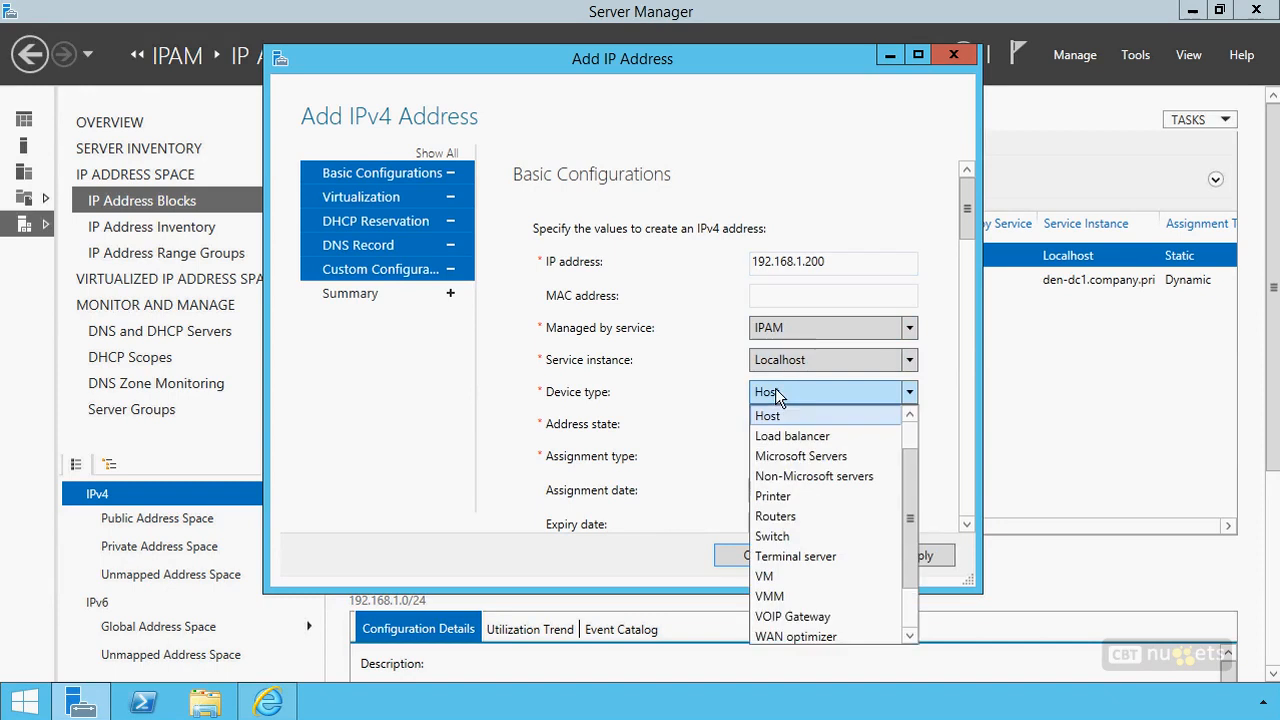
scroll(788, 560, "down", 1)
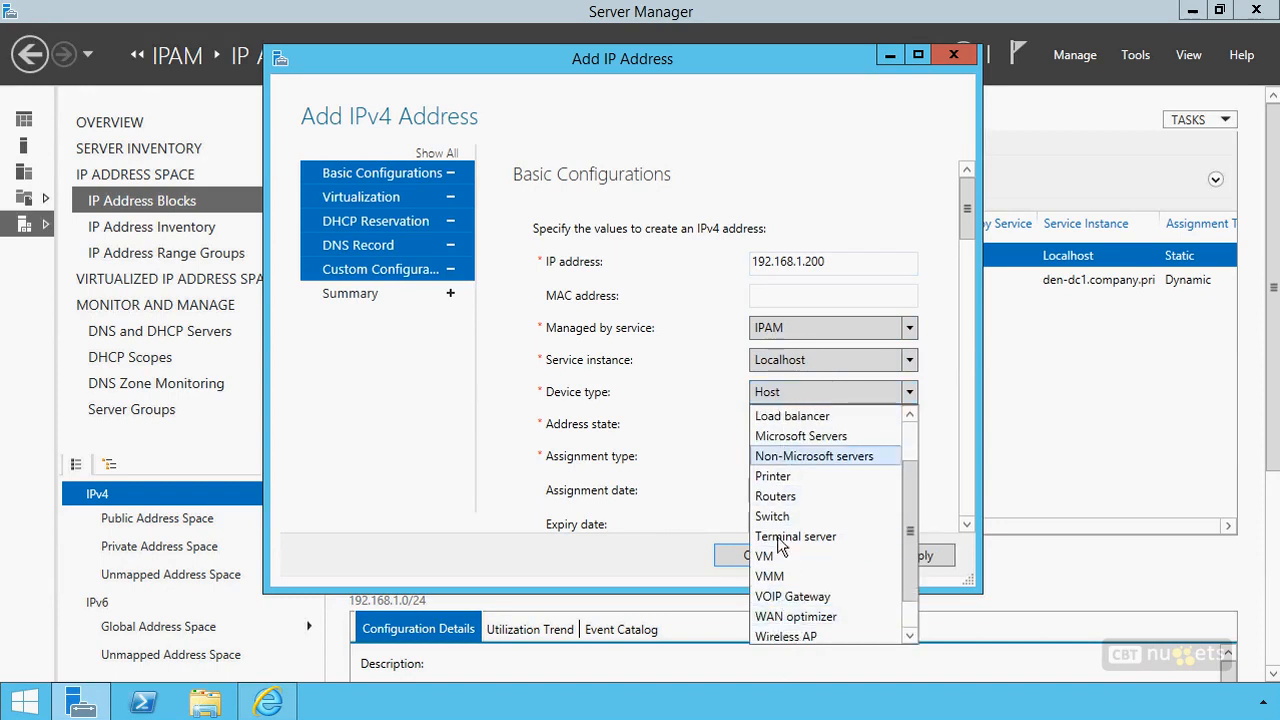
left_click(762, 386)
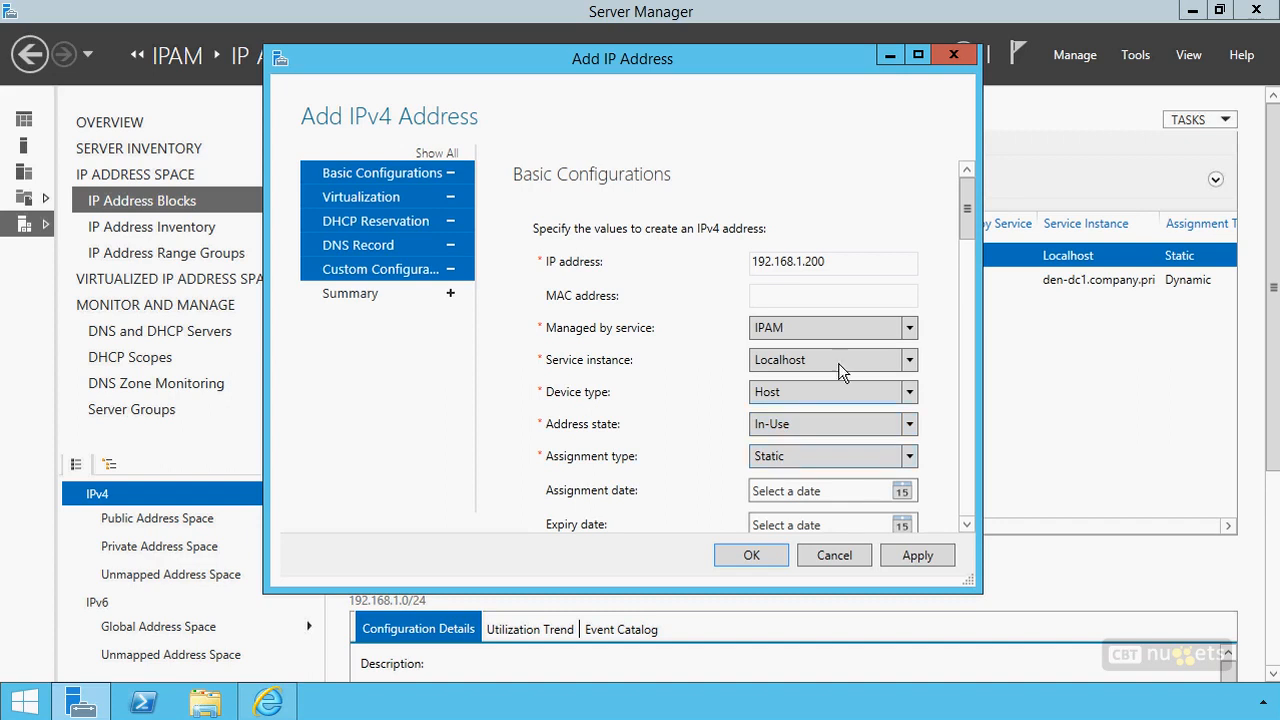
Leave the DHCP reservation settings empty and enter den-dc1.company.pri as the device name for DNS record synchronization
scroll(967, 233, "down", 1)
left_click_drag(967, 233, 972, 323)
left_click(788, 249)
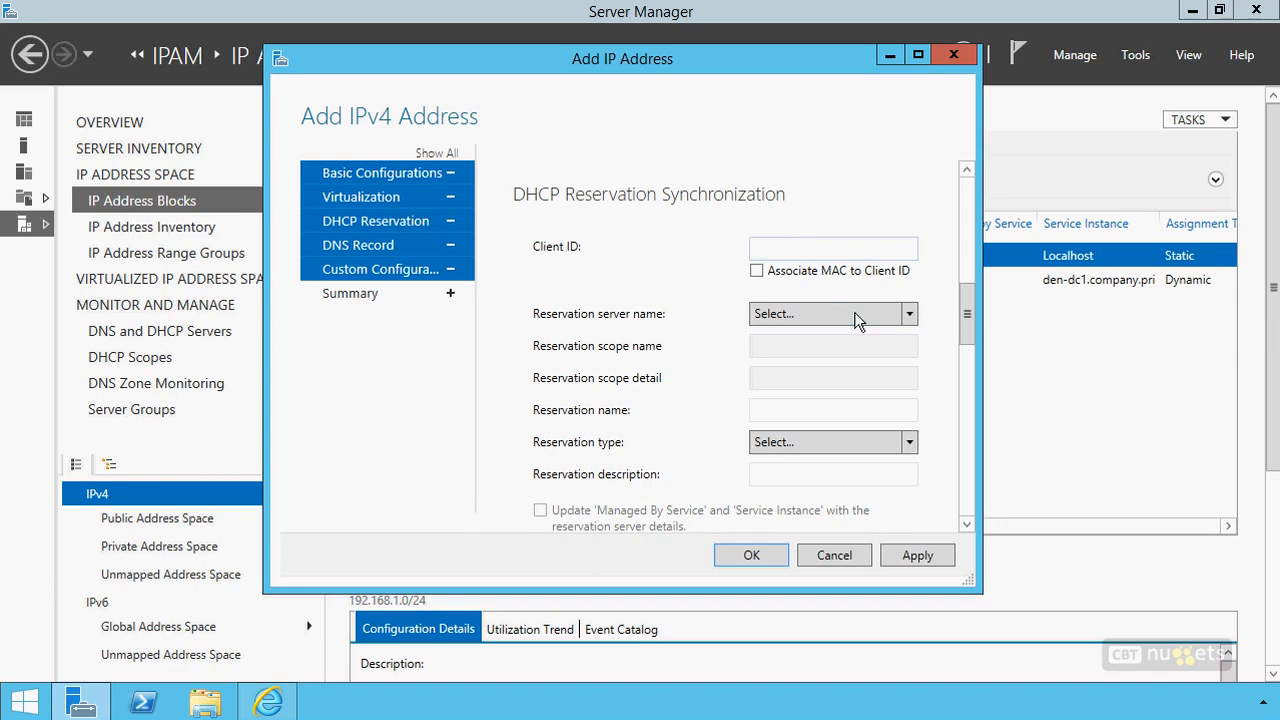
left_click_drag(966, 310, 995, 395)
left_click(763, 279)
type("den-")
type("dc1.comopany.pri")
key("BackSpace")
key("BackSpace")
key("BackSpace")
key("BackSpace")
key("BackSpace")
type("panh")
key("BackSpace")
type("y.pri")
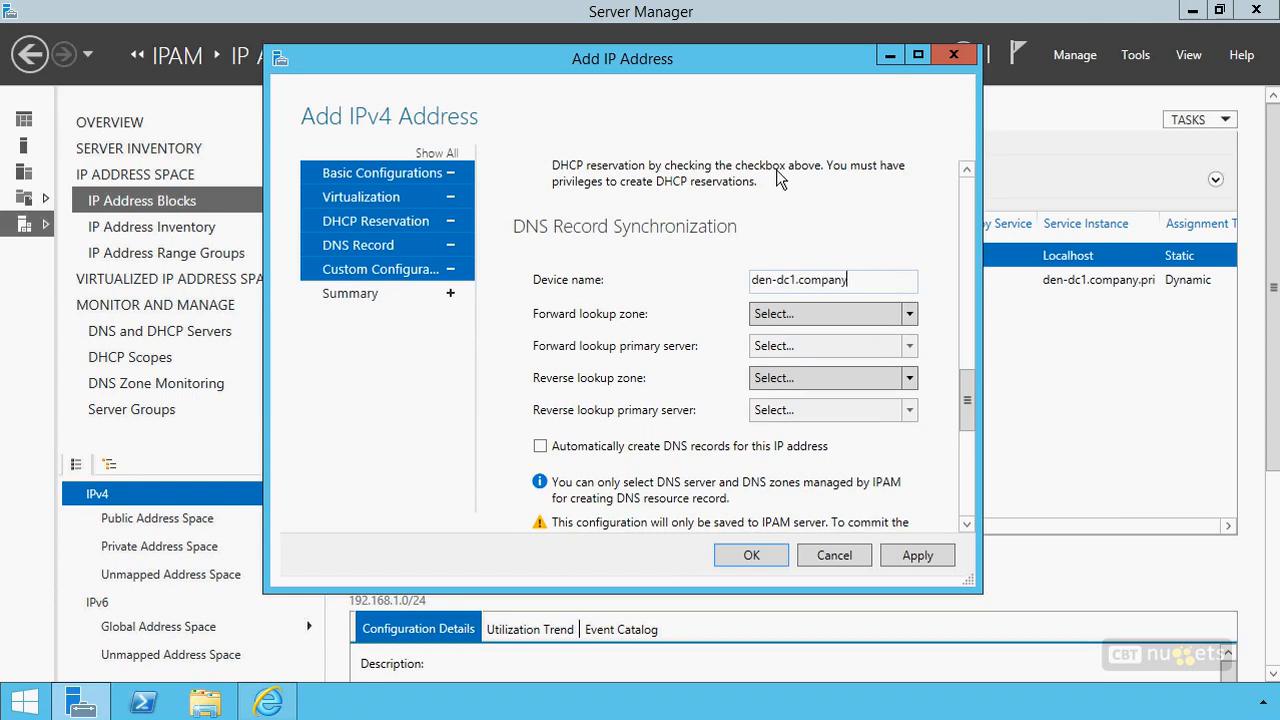
Set the forward lookup zone to company.pri and the reverse zone to 1.168.192.in-addr.arpa, both with den-dc1.company.pri as primary server
left_click(762, 316)
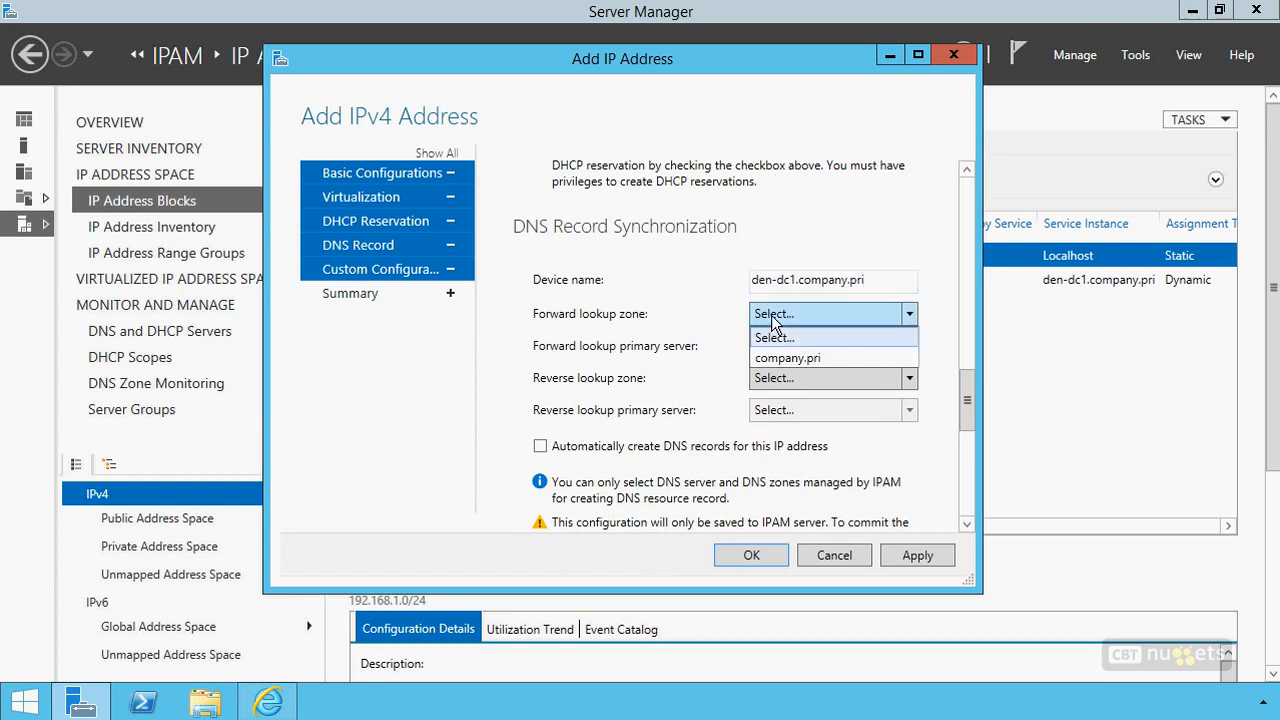
left_click(770, 354)
left_click(767, 350)
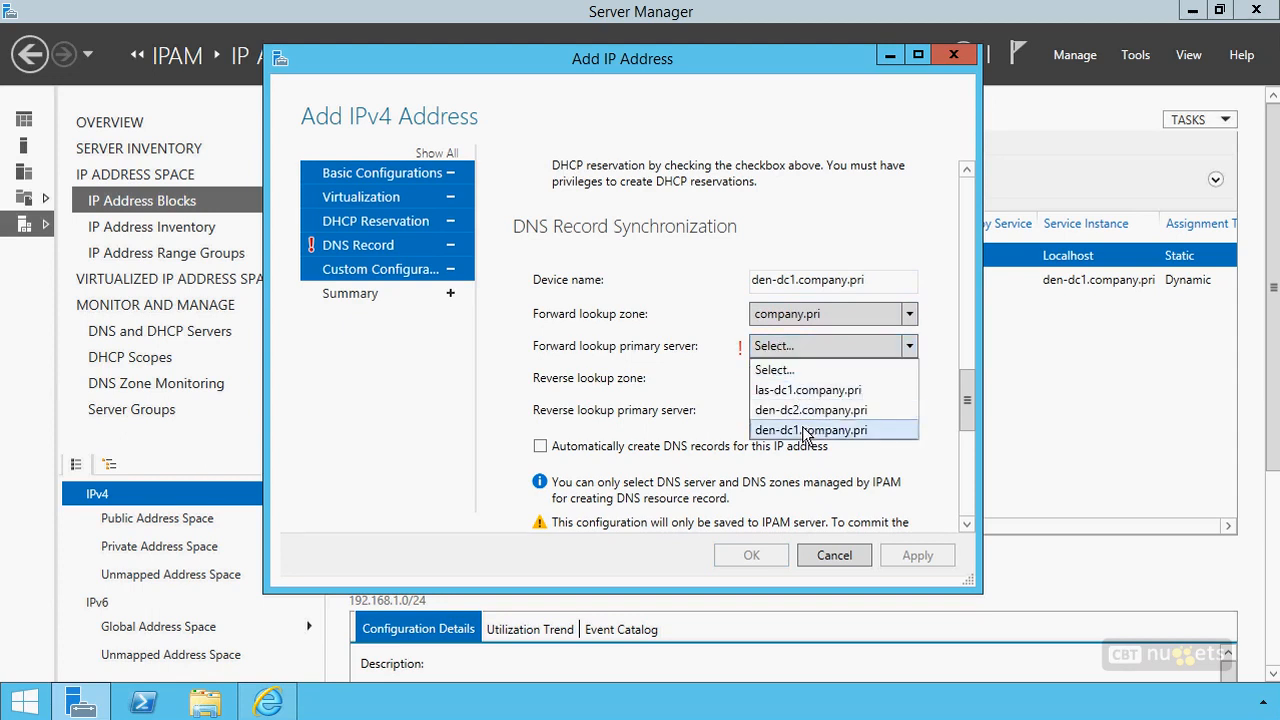
left_click(805, 430)
left_click(795, 379)
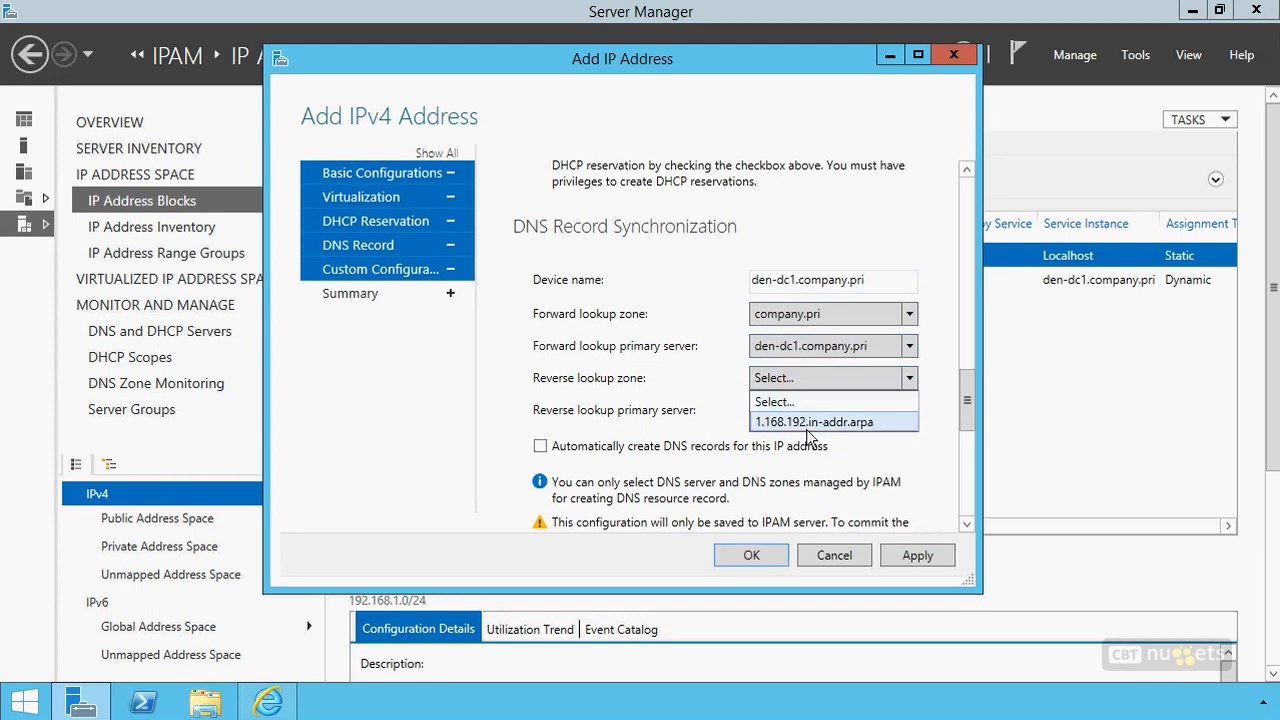
left_click(806, 424)
left_click(794, 415)
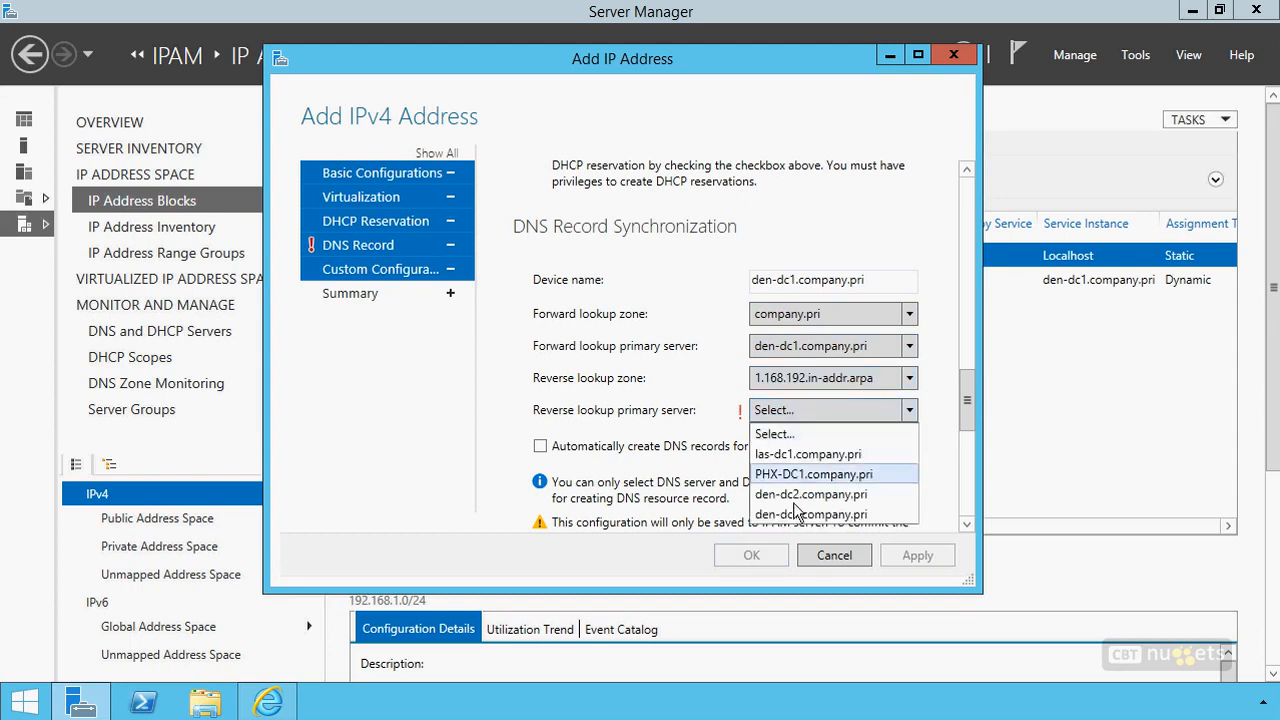
left_click(800, 515)
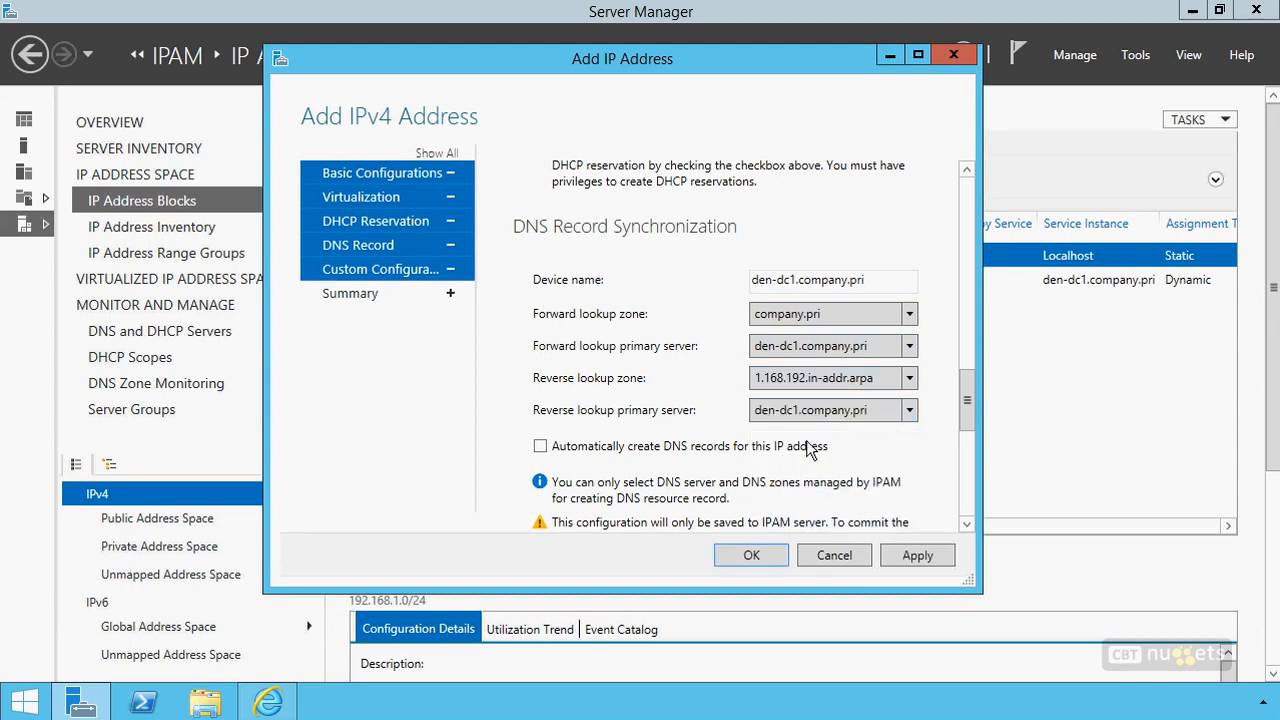
Leave the custom configurations empty and save the new IPv4 address
left_click_drag(970, 400, 978, 495)
left_click(603, 261)
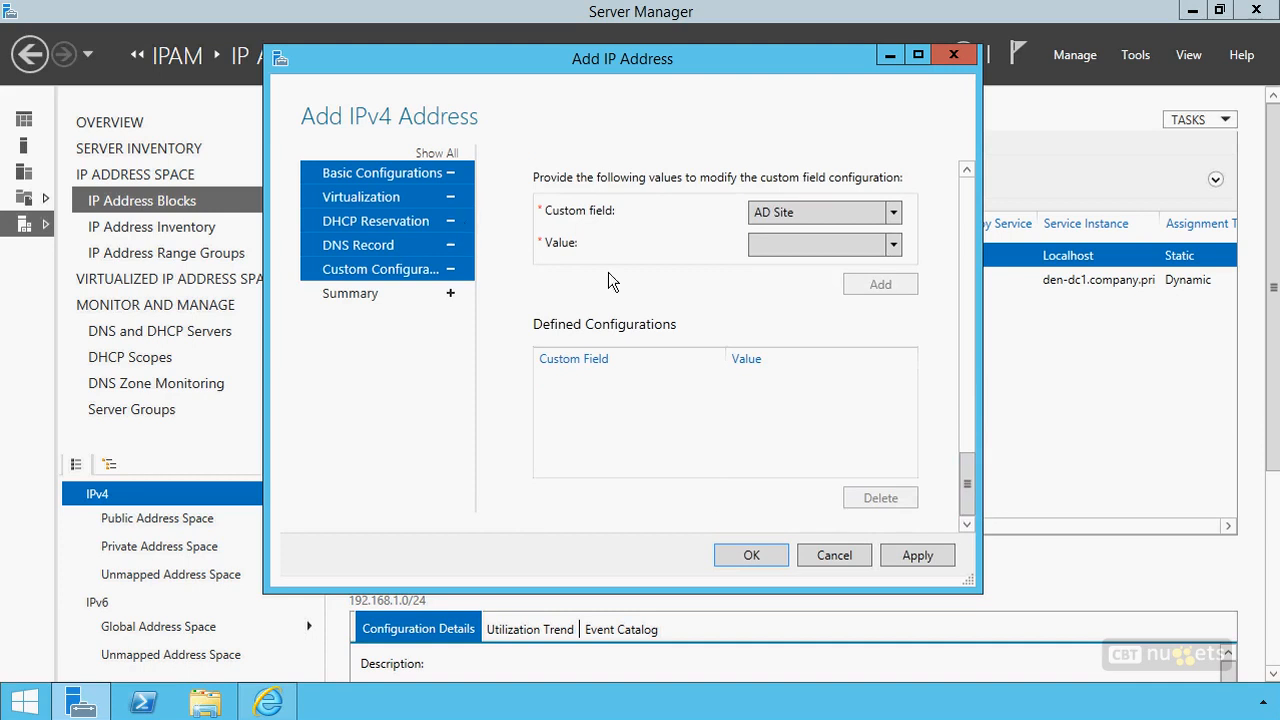
left_click(752, 555)
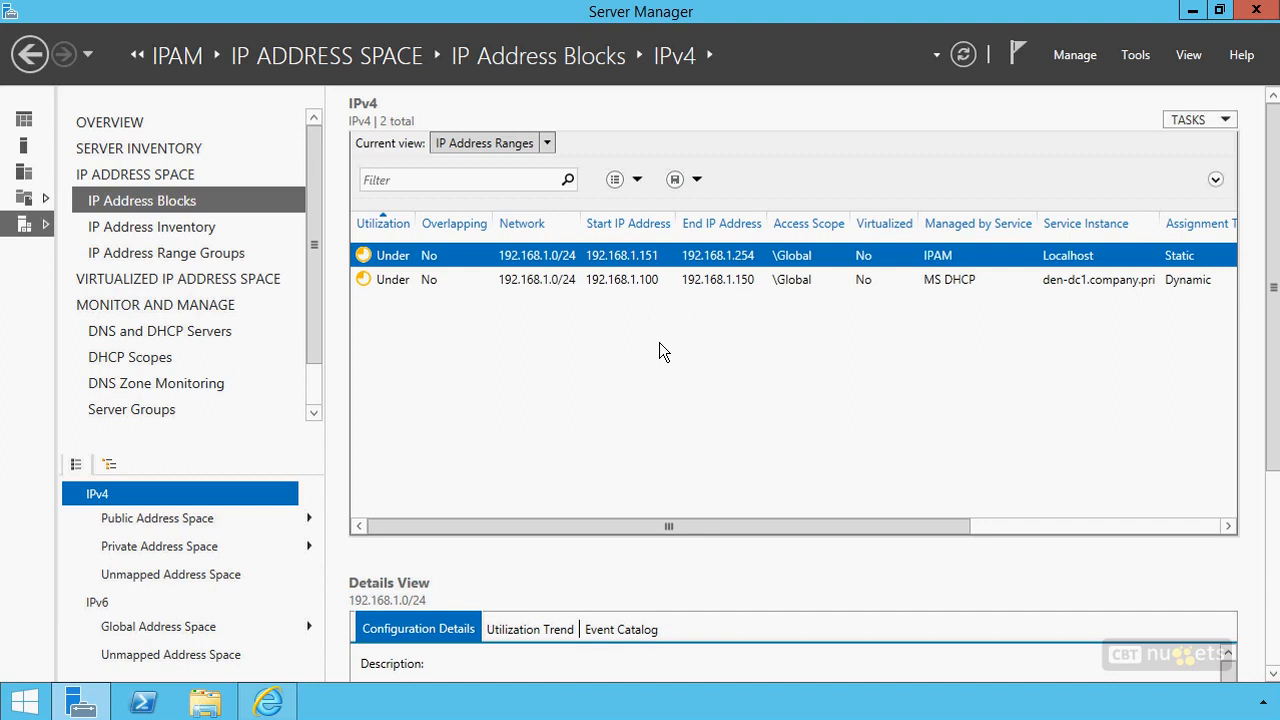
Switch the IPv4 list to the IP Addresses view and review the new address's columns
left_click(548, 146)
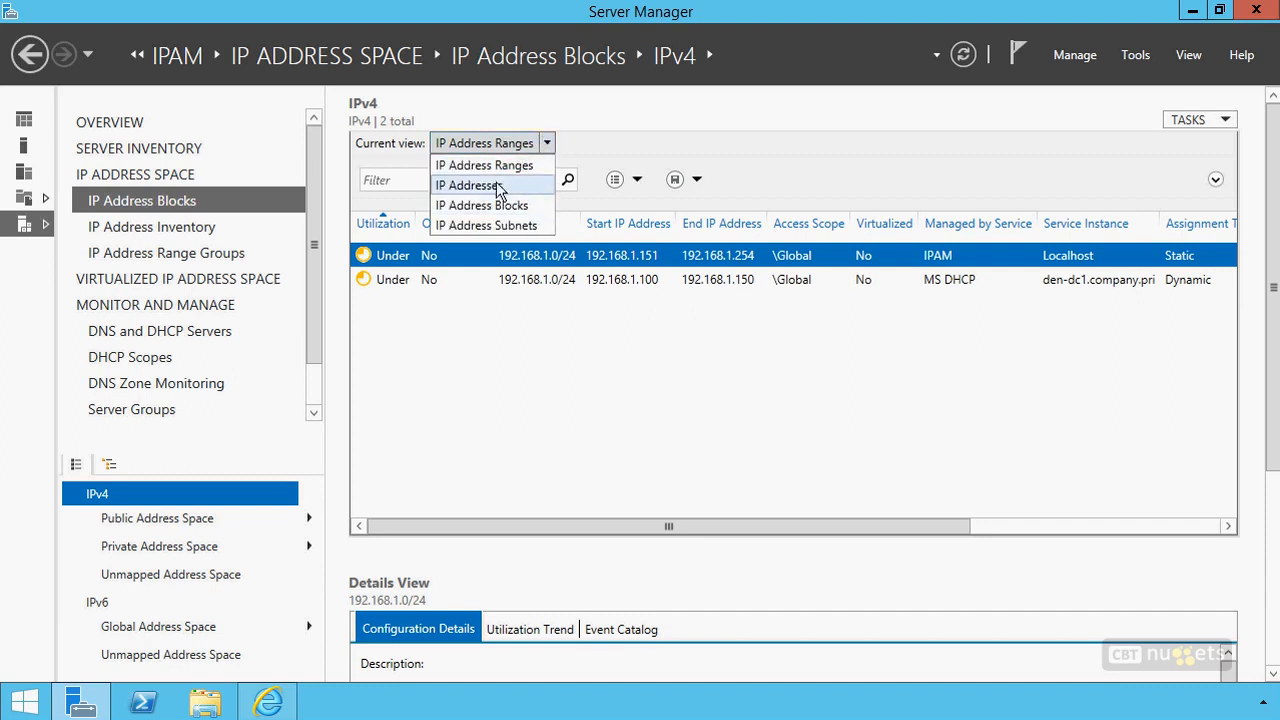
left_click(496, 182)
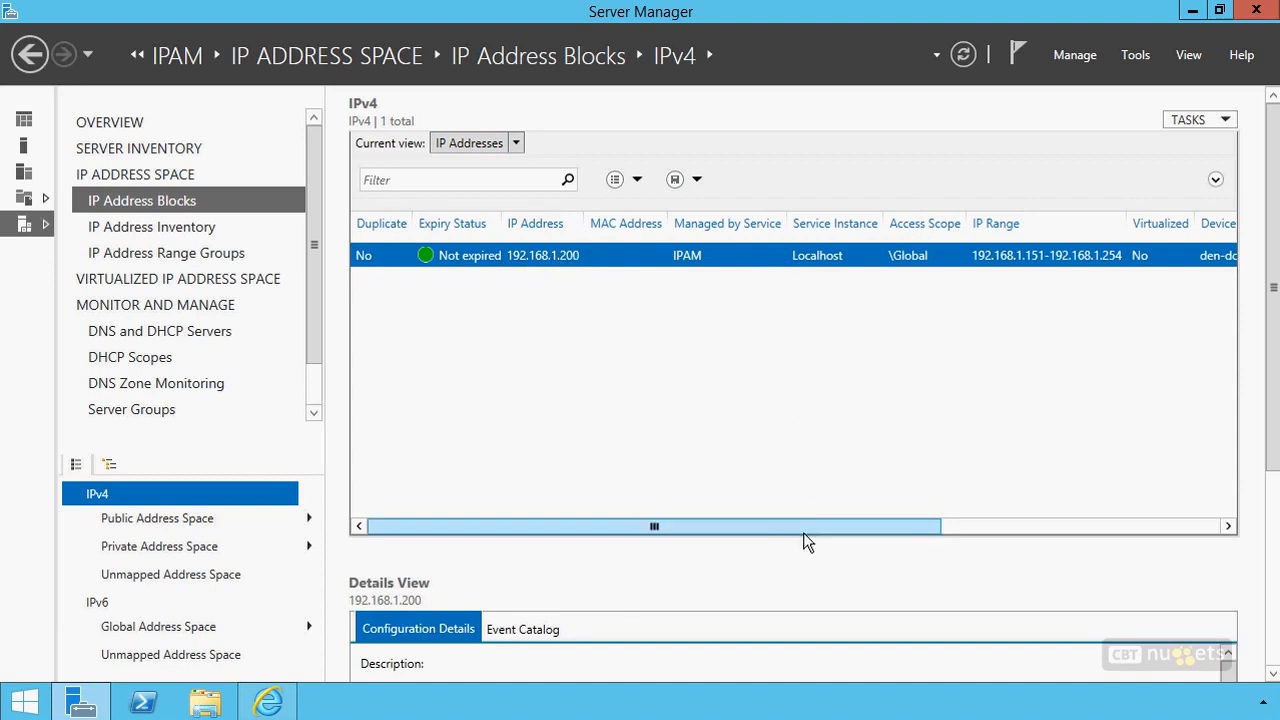
left_click_drag(794, 522, 965, 518)
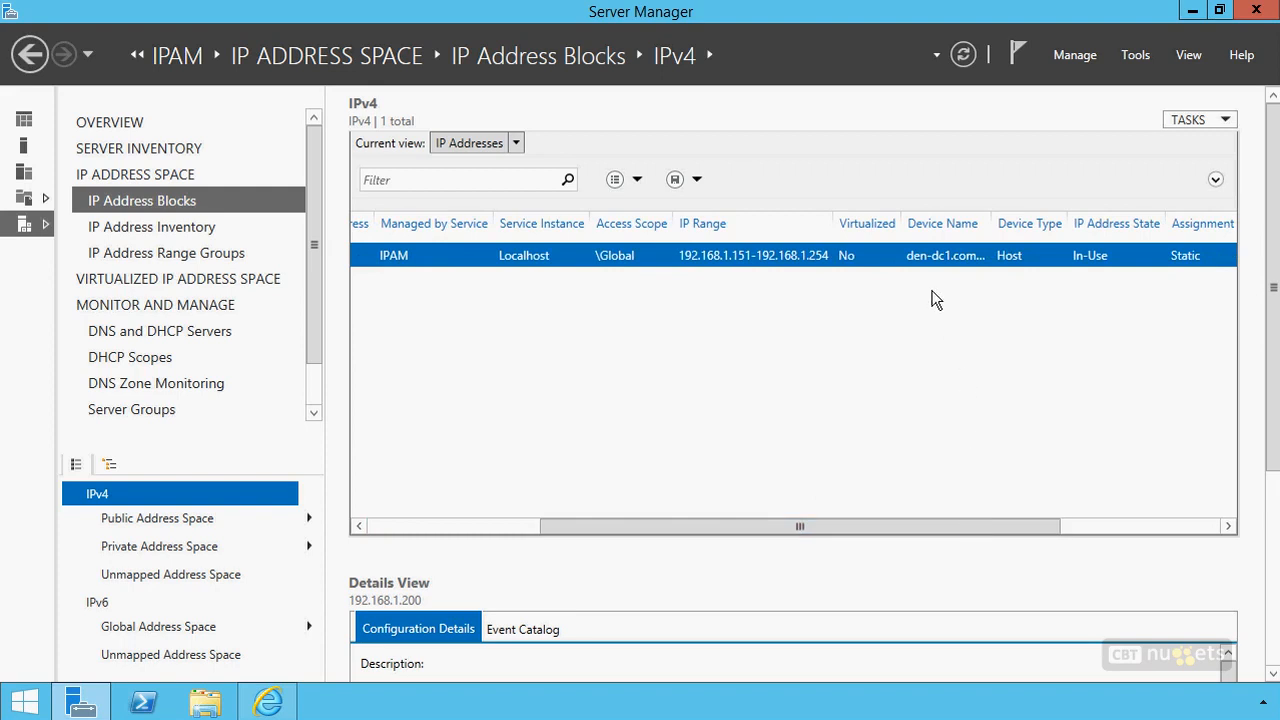
left_click_drag(979, 531, 691, 533)
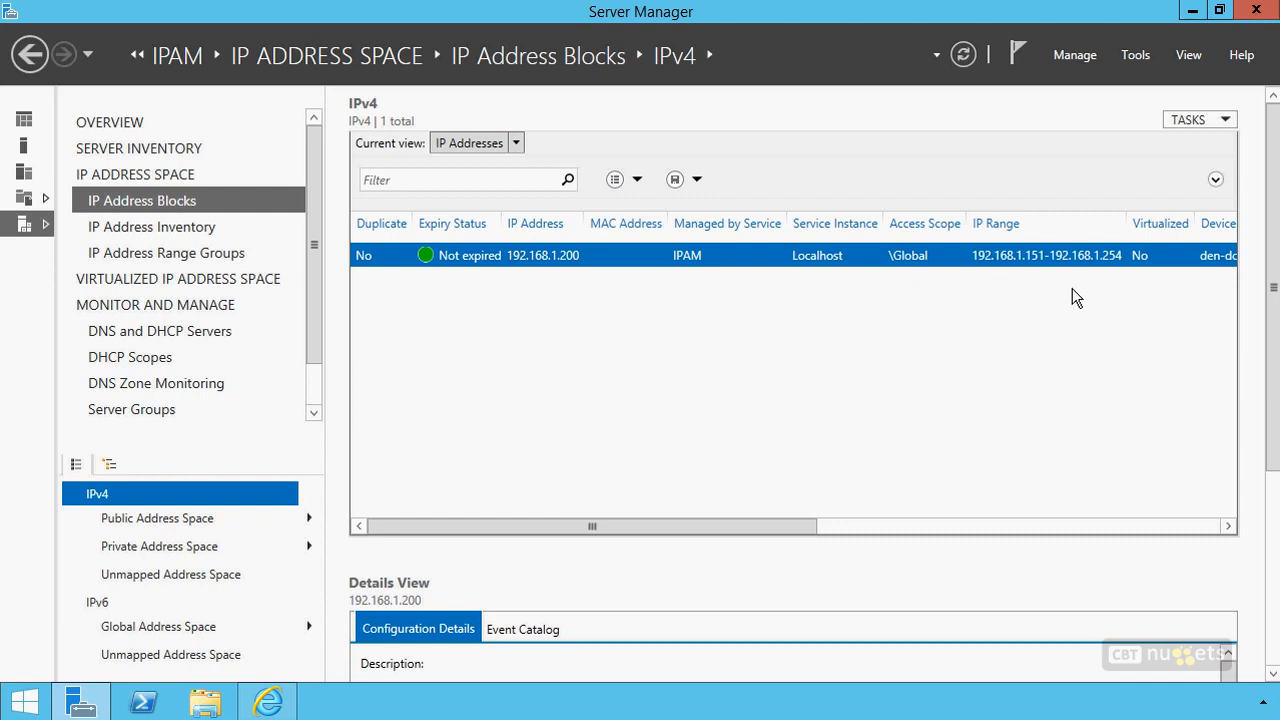
left_click(1186, 118)
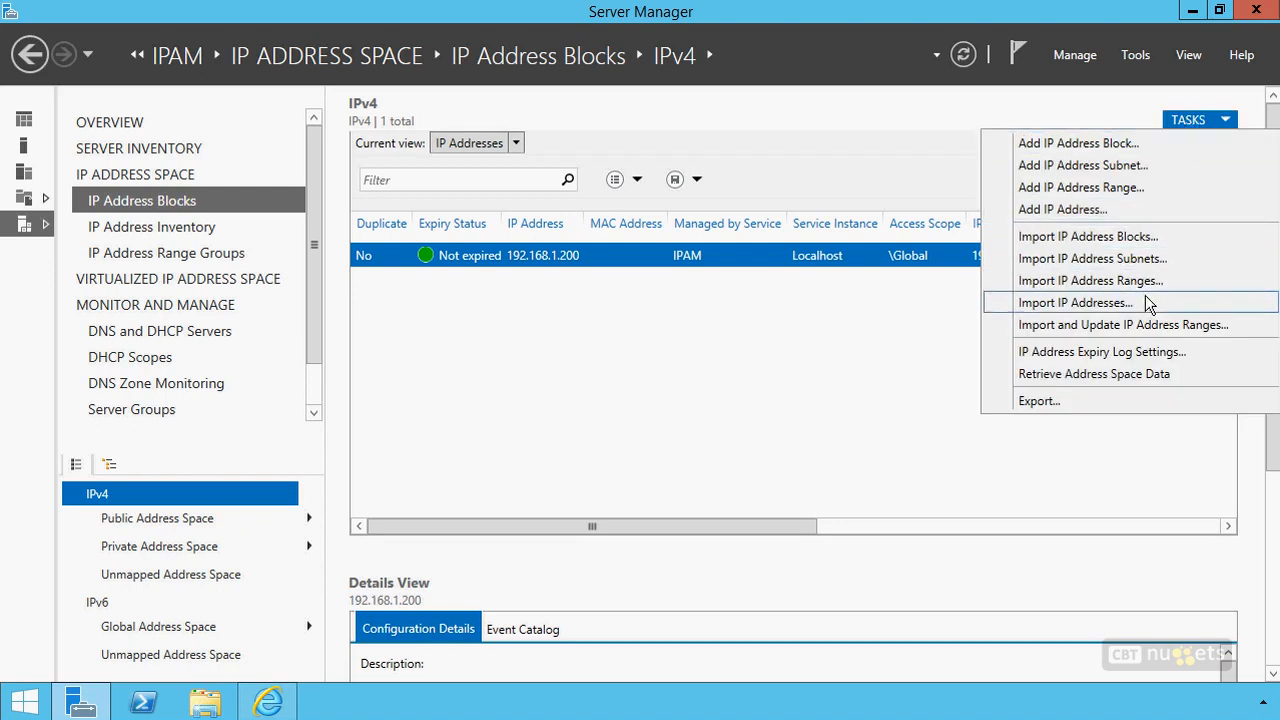
left_click(1049, 299)
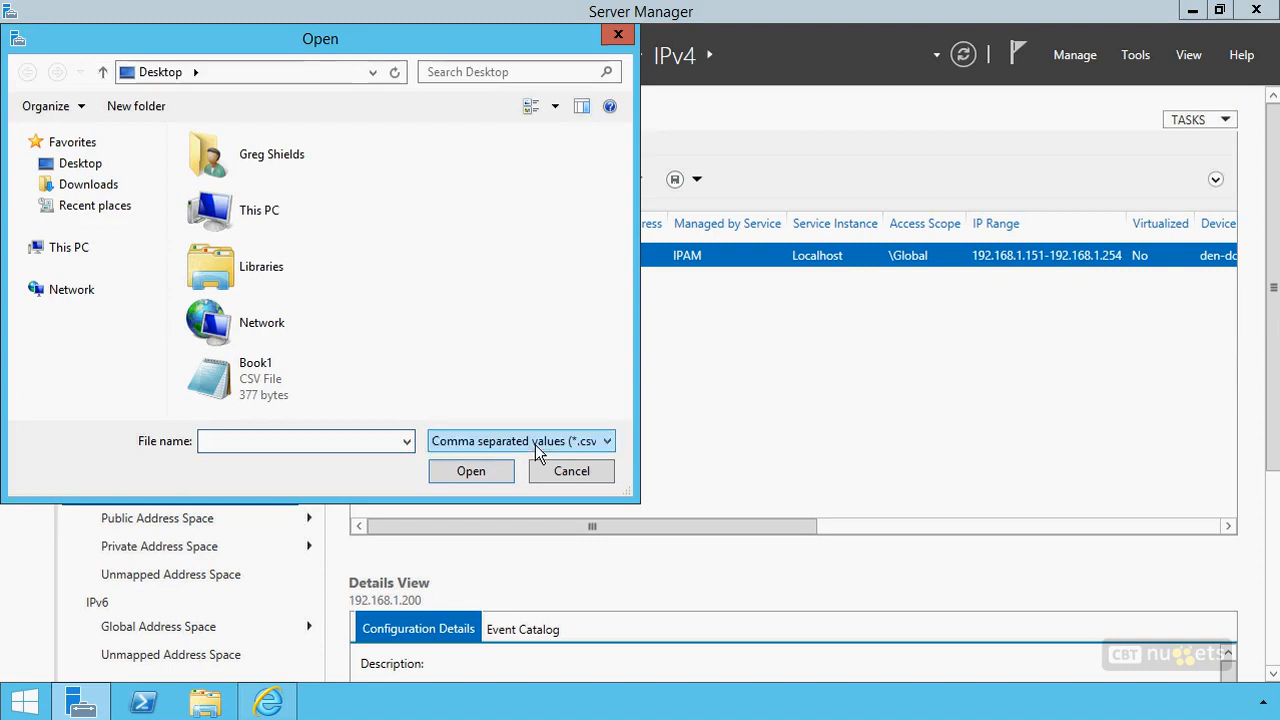
left_click(571, 471)
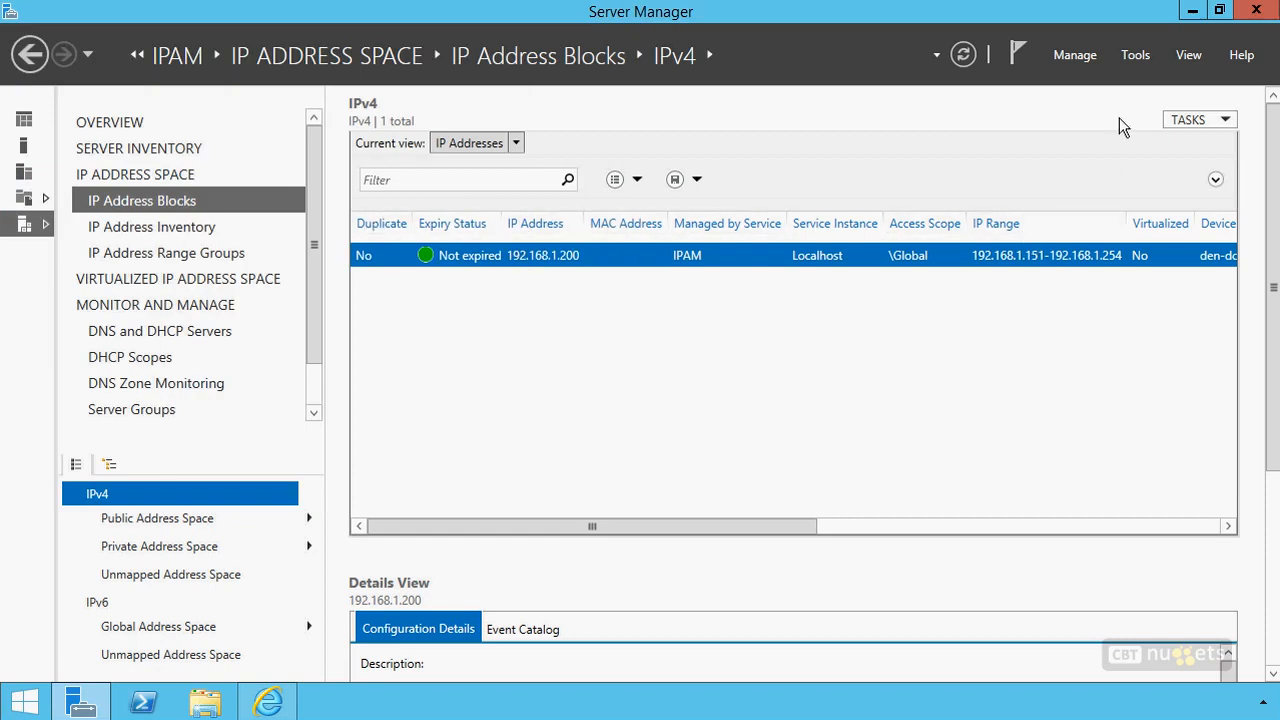
Open the Book1 CSV file on the desktop in Notepad, review its header and address records, and close it
left_click(1193, 11)
double_click(36, 150)
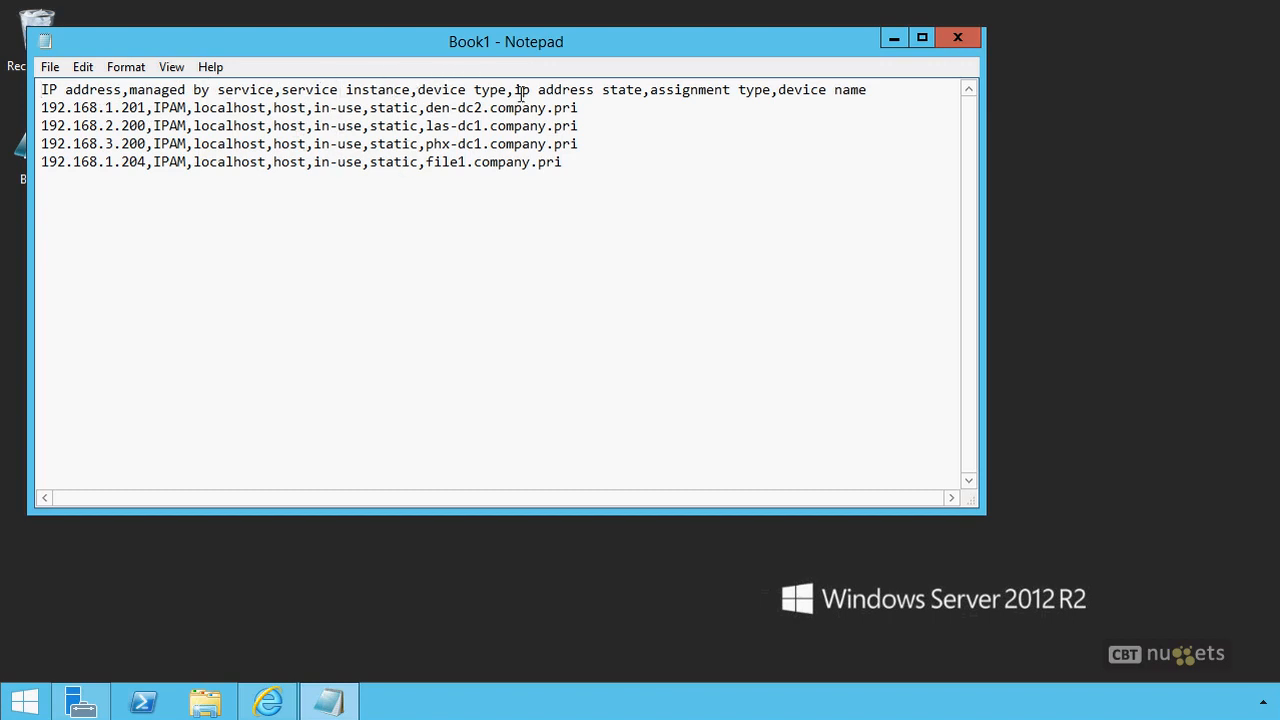
left_click(957, 38)
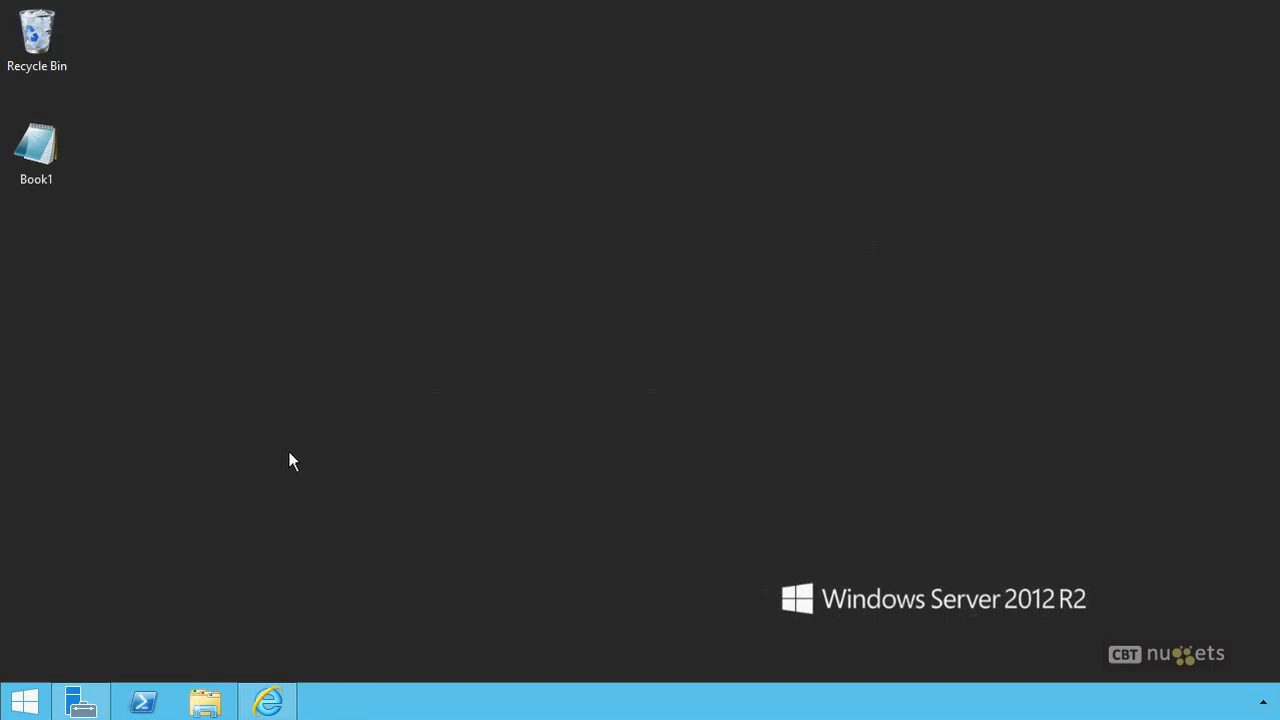
Return to Server Manager and import the IP addresses from the Book1 CSV file on the desktop
left_click(81, 702)
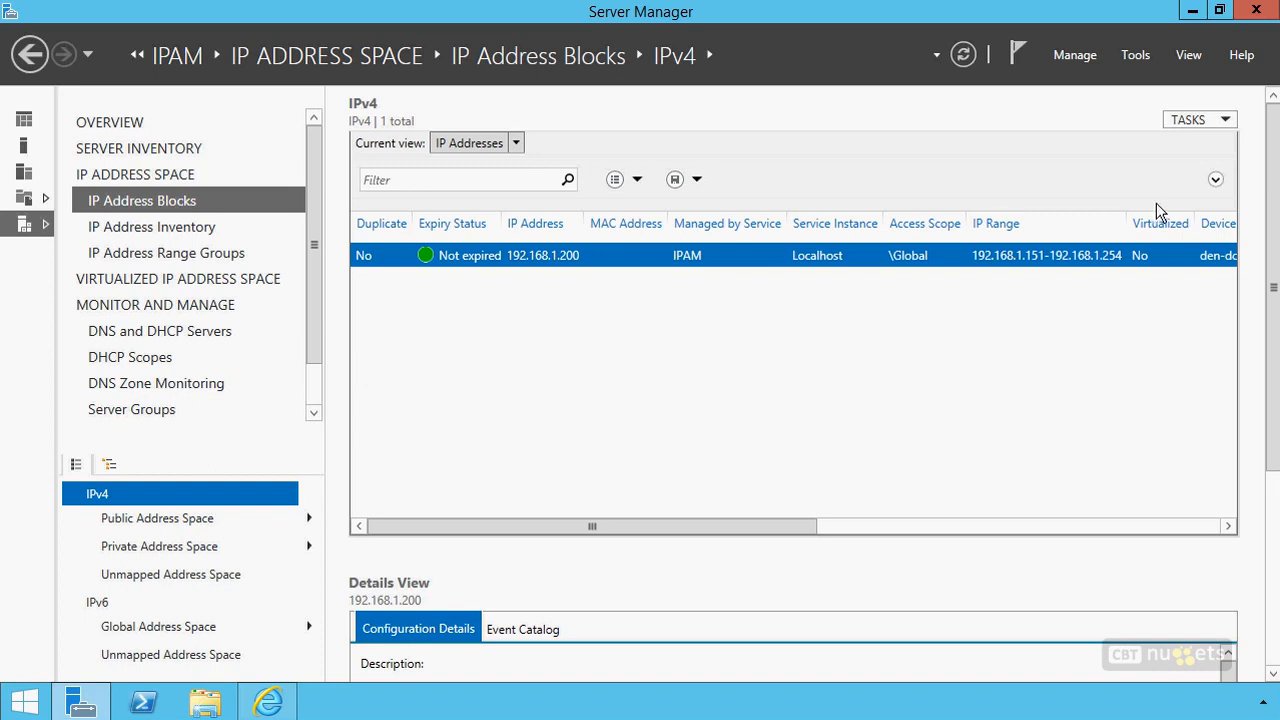
left_click(1187, 117)
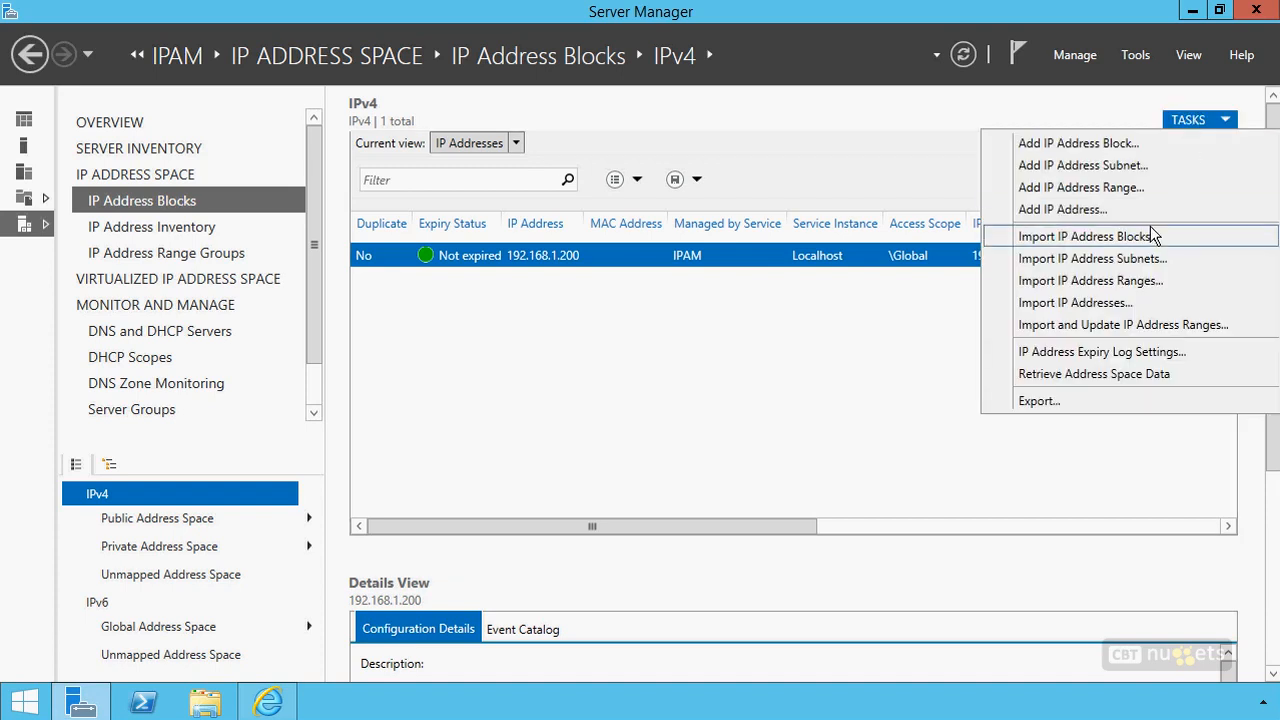
left_click(1075, 302)
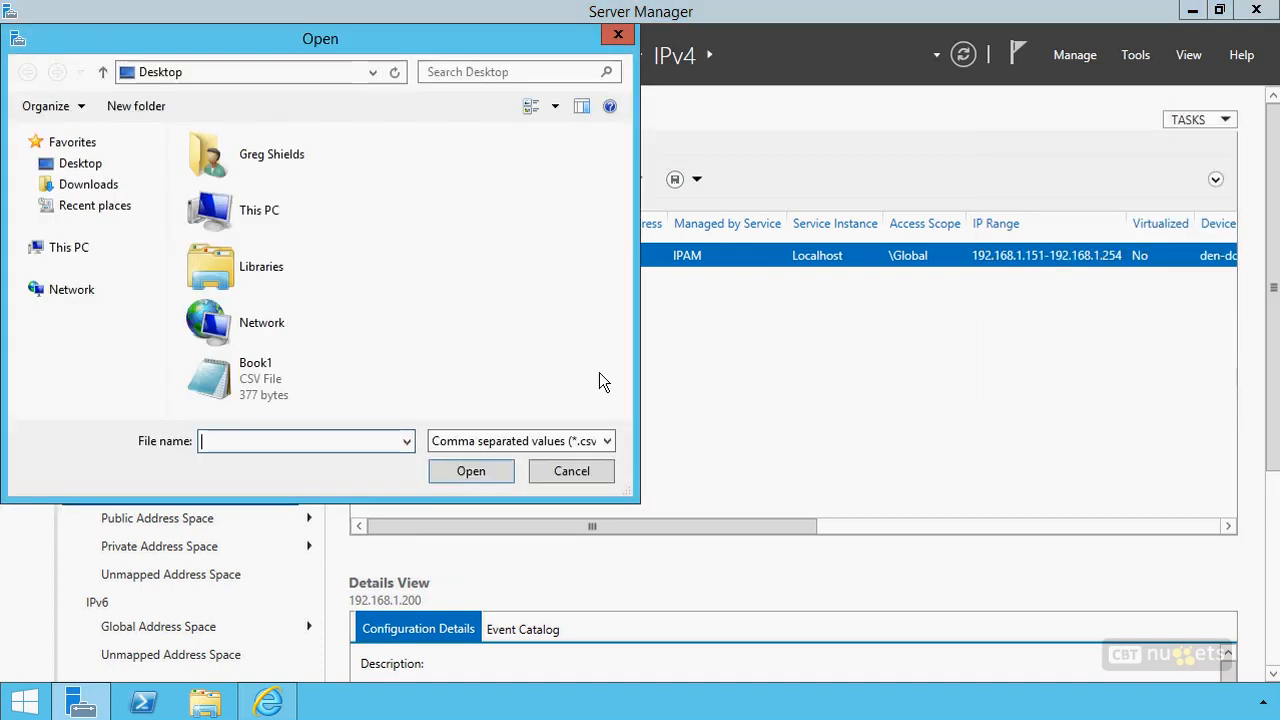
left_click(260, 392)
left_click(460, 468)
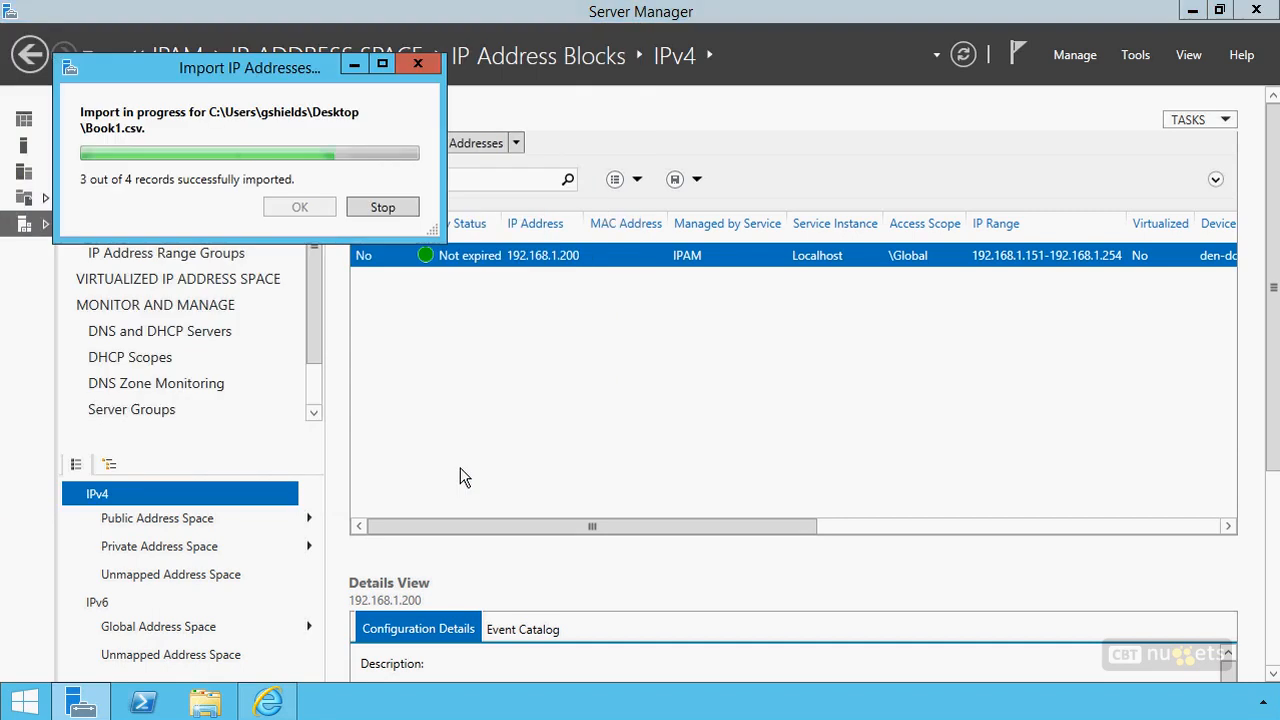
left_click(305, 207)
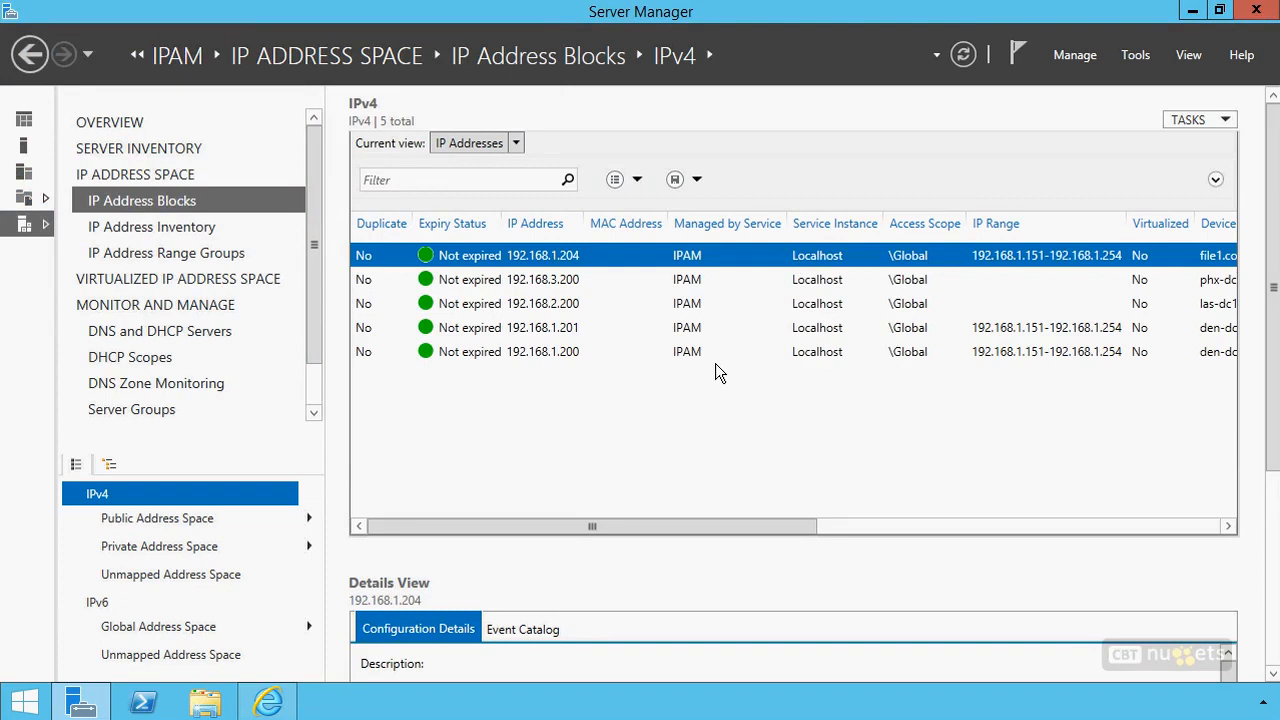
Compare the IP range assignments of the imported addresses 192.168.1.201, 192.168.3.200 and 192.168.2.200
left_click(1075, 324)
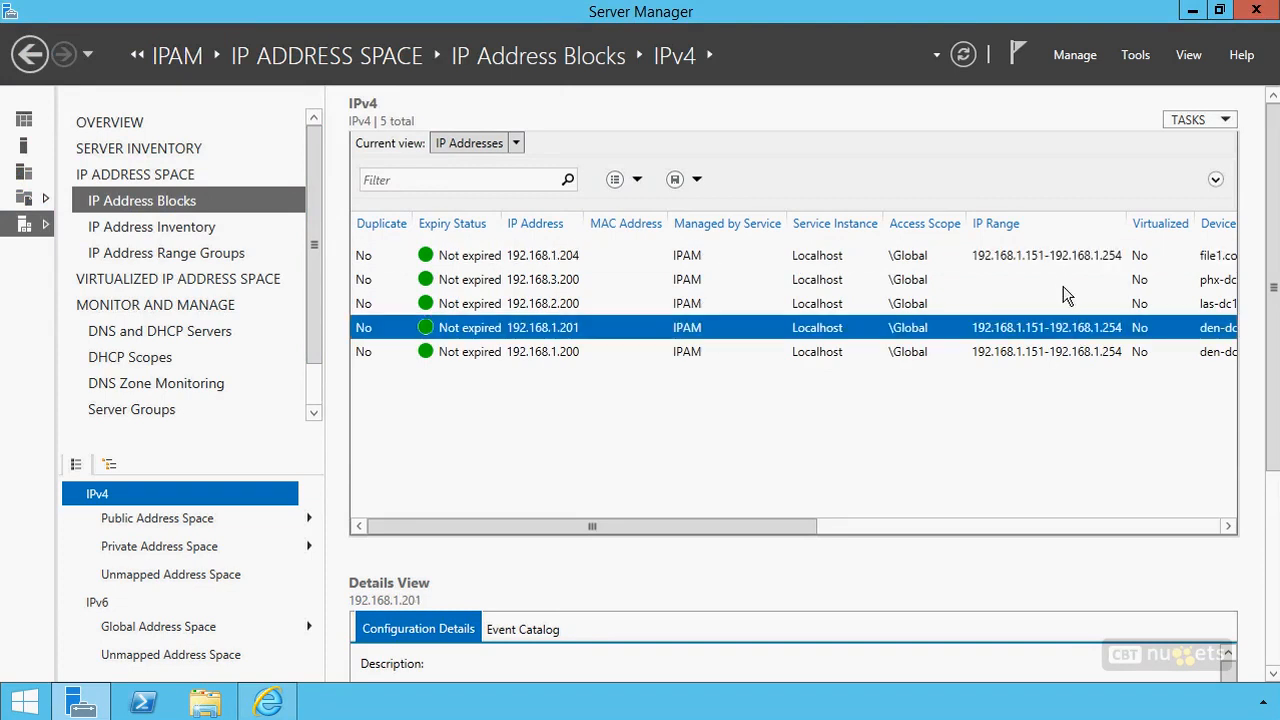
left_click(1045, 279)
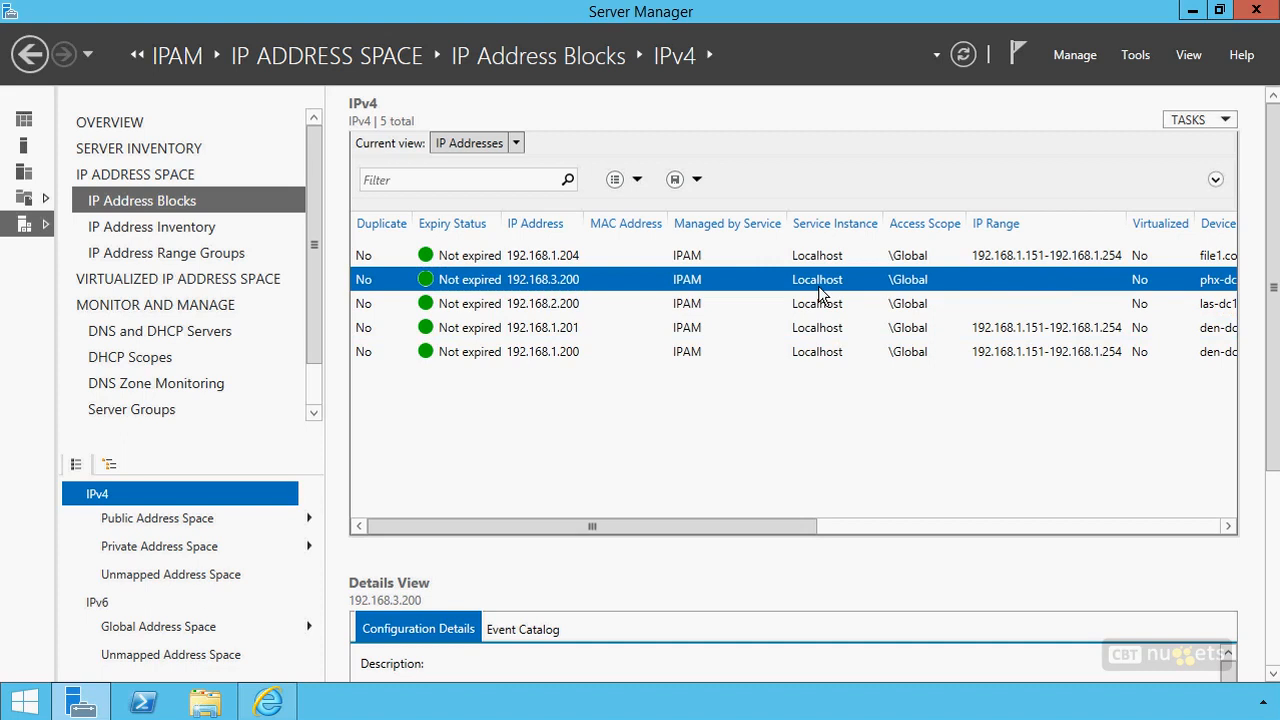
left_click(556, 306)
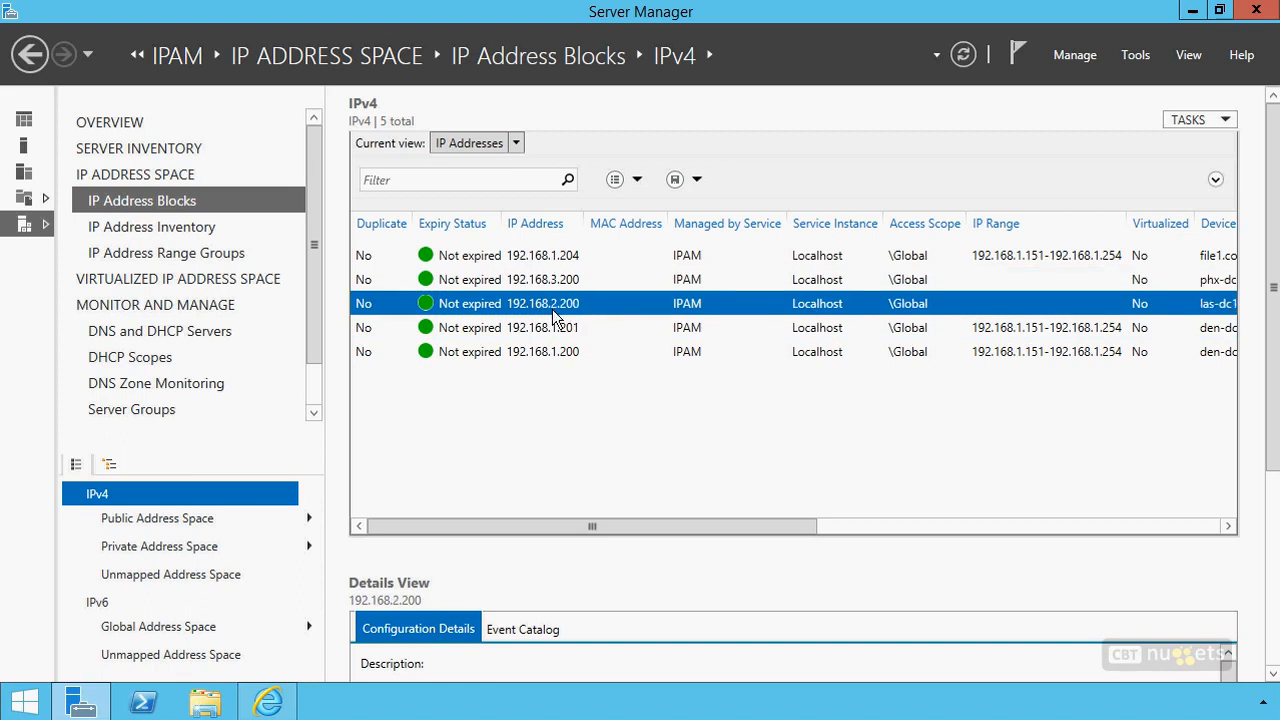
left_click(550, 278)
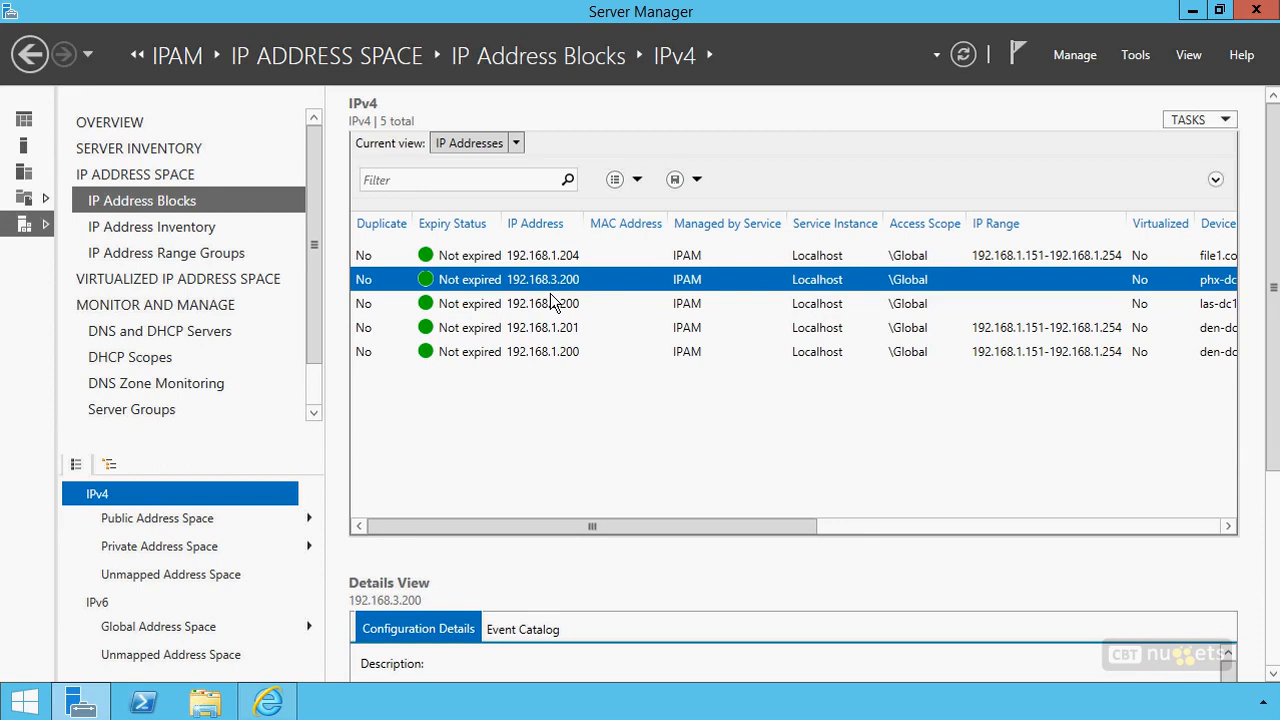
Switch to the IP Address Ranges view and review the Find and Allocate Available IP Address settings for the 192.168.1.151–192.168.1.254 range, without allocating one
left_click(517, 143)
left_click(482, 166)
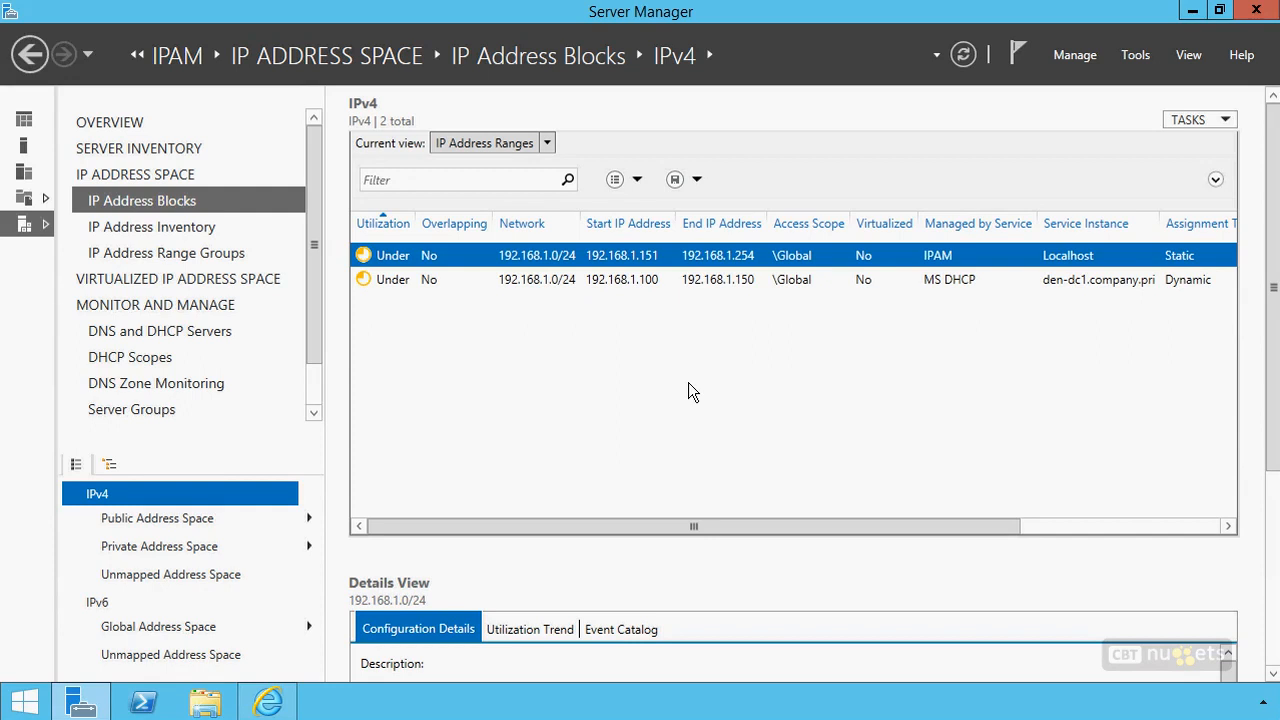
right_click(737, 256)
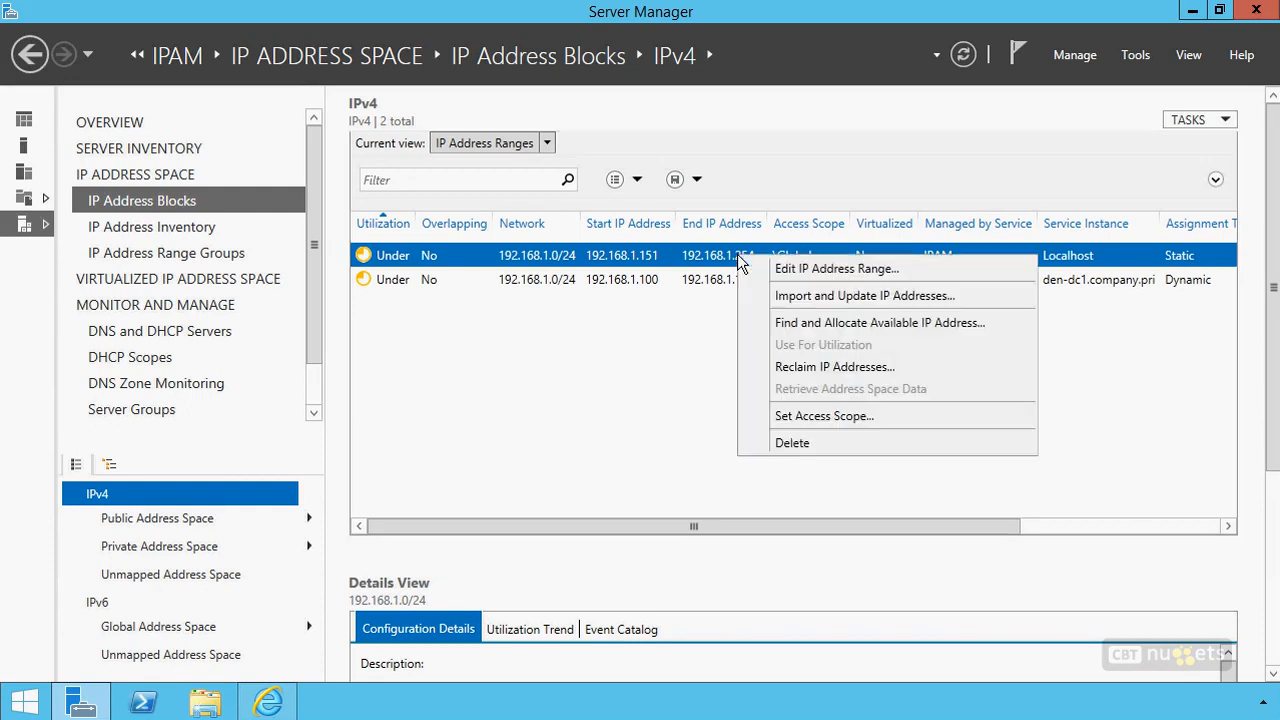
left_click(843, 323)
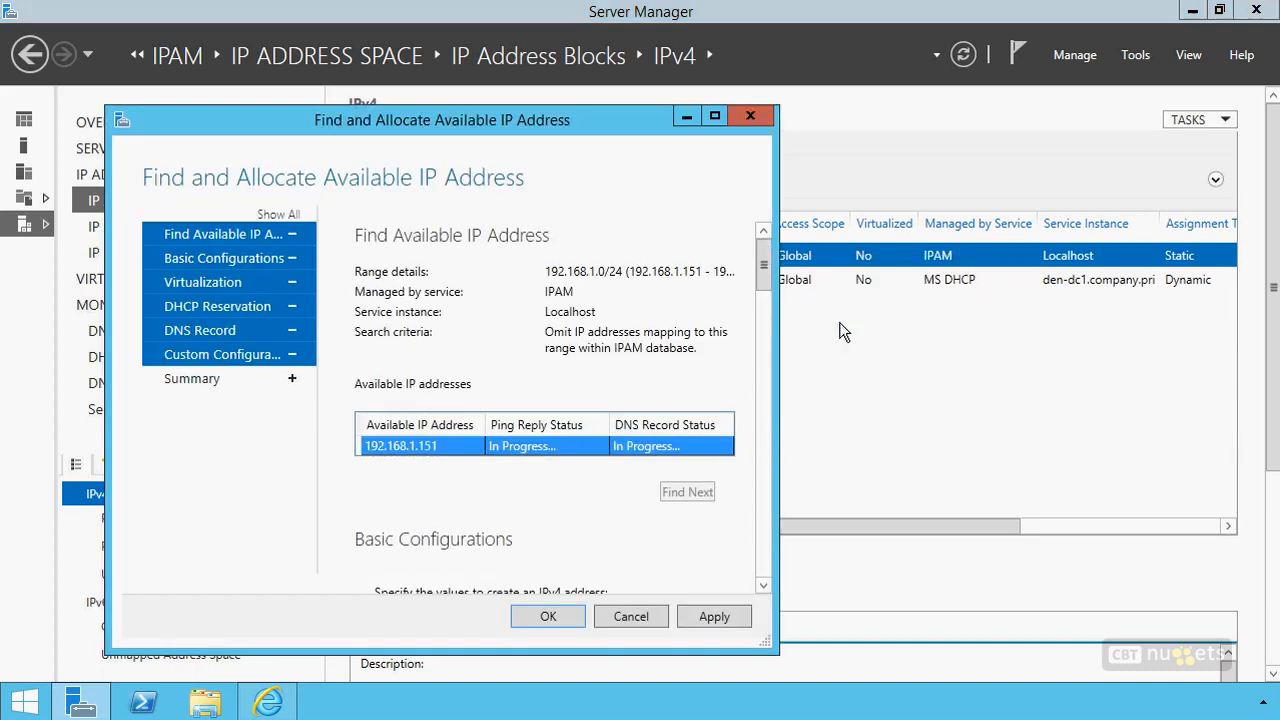
left_click_drag(485, 126, 643, 74)
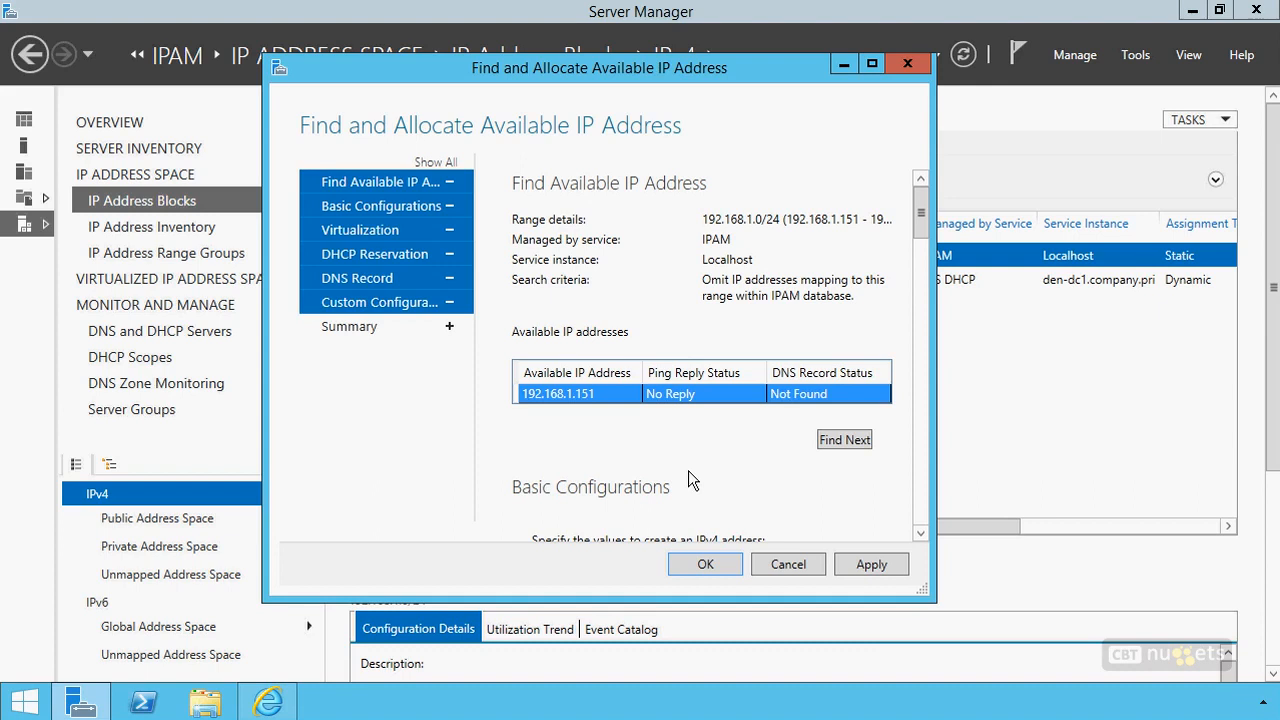
left_click_drag(920, 222, 928, 265)
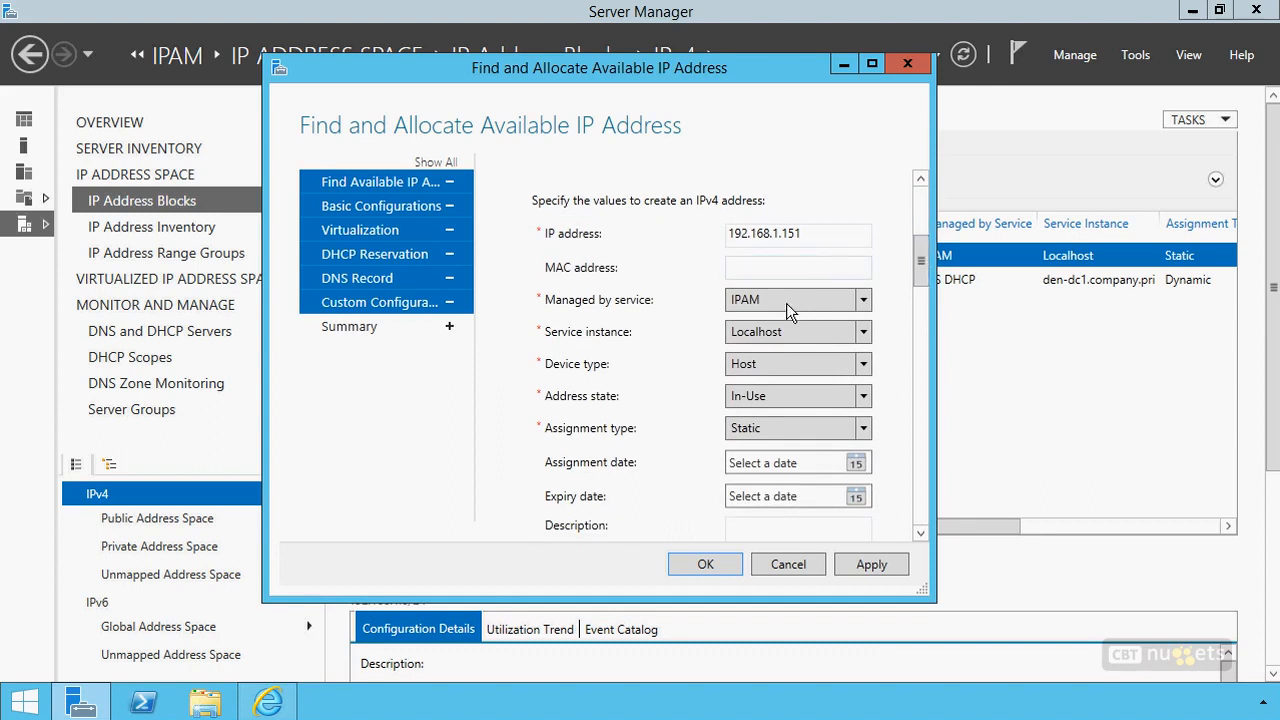
left_click_drag(920, 255, 952, 462)
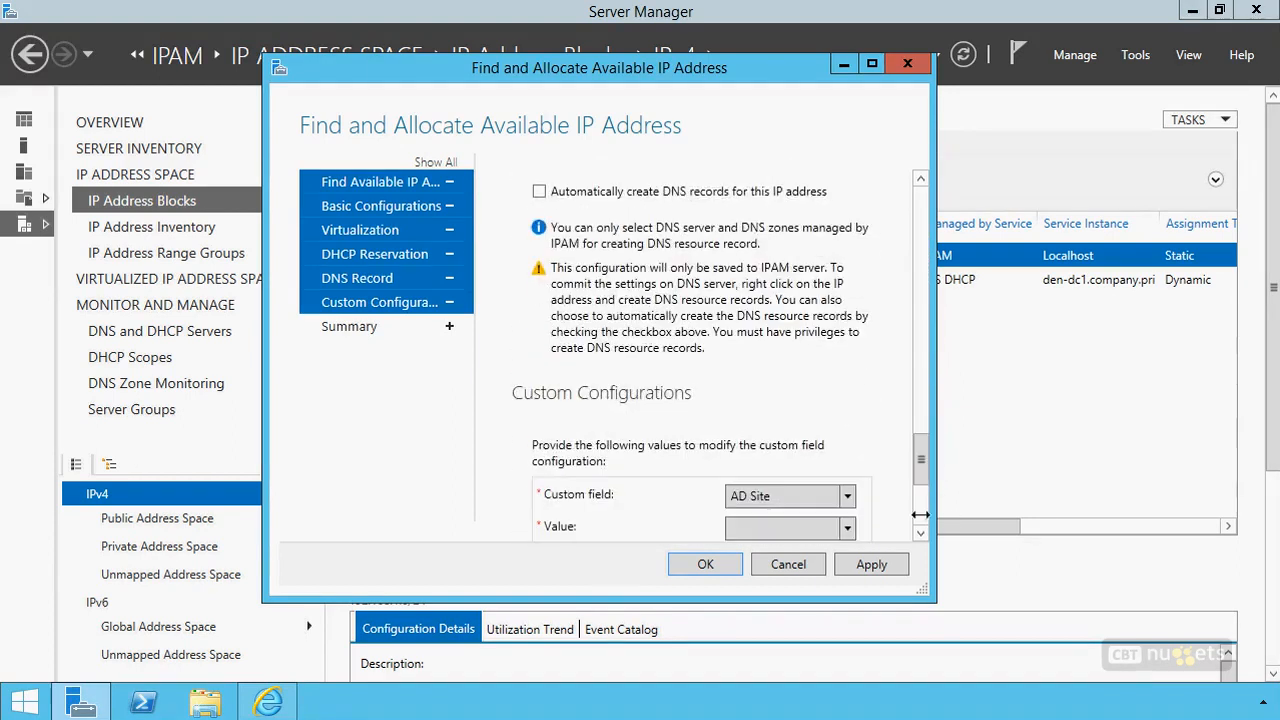
left_click(788, 564)
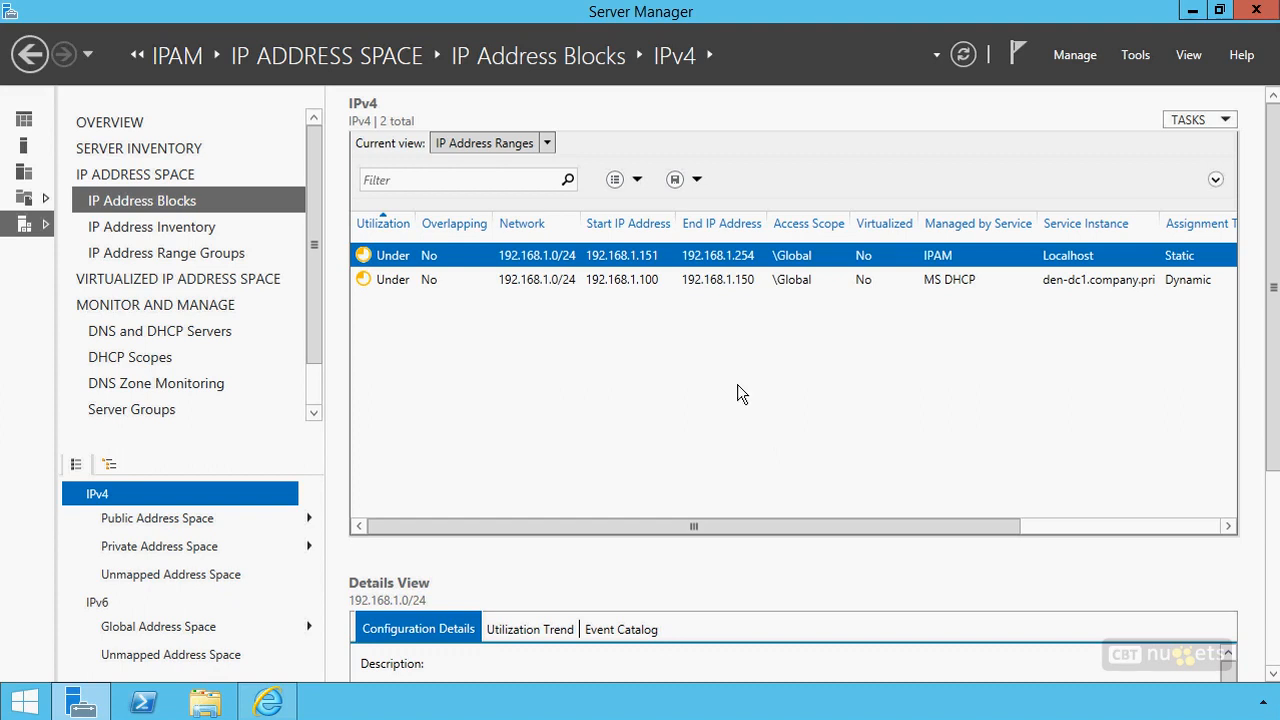
Examine the Reclaim IP Addresses options for the 192.168.1.151–192.168.1.254 range and close them without reclaiming anything
right_click(735, 257)
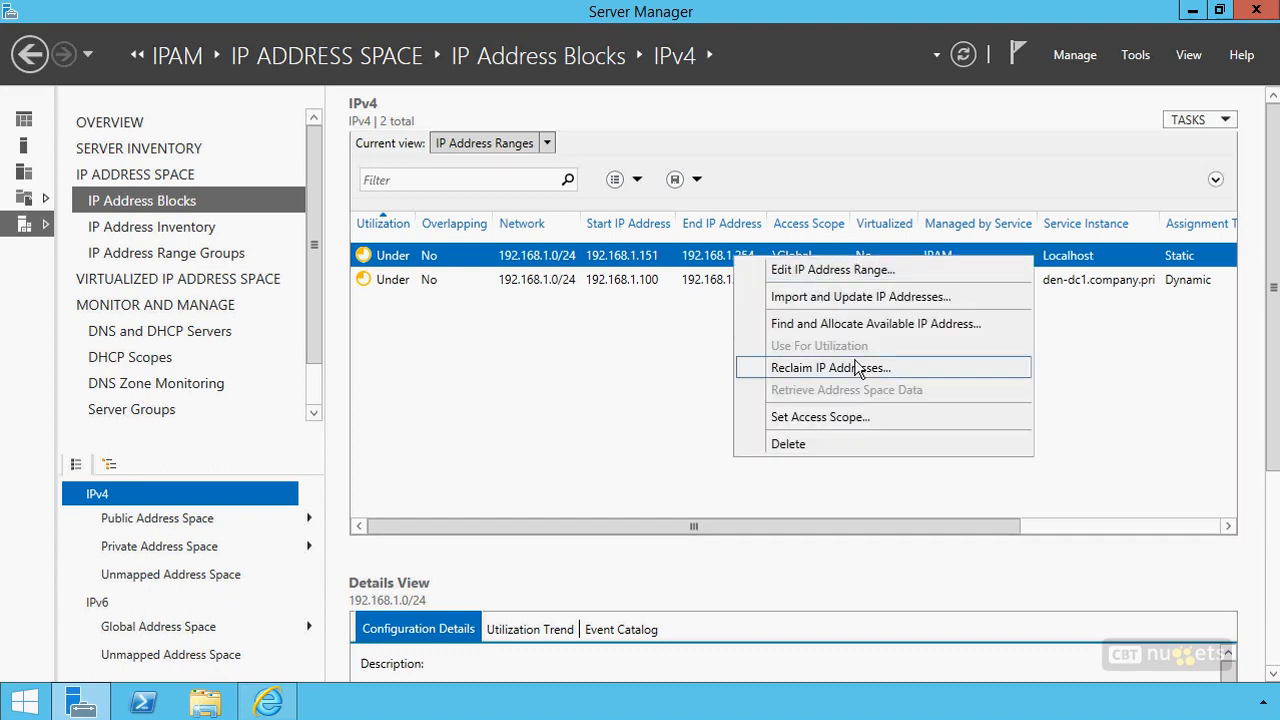
left_click(804, 368)
left_click_drag(766, 180, 860, 92)
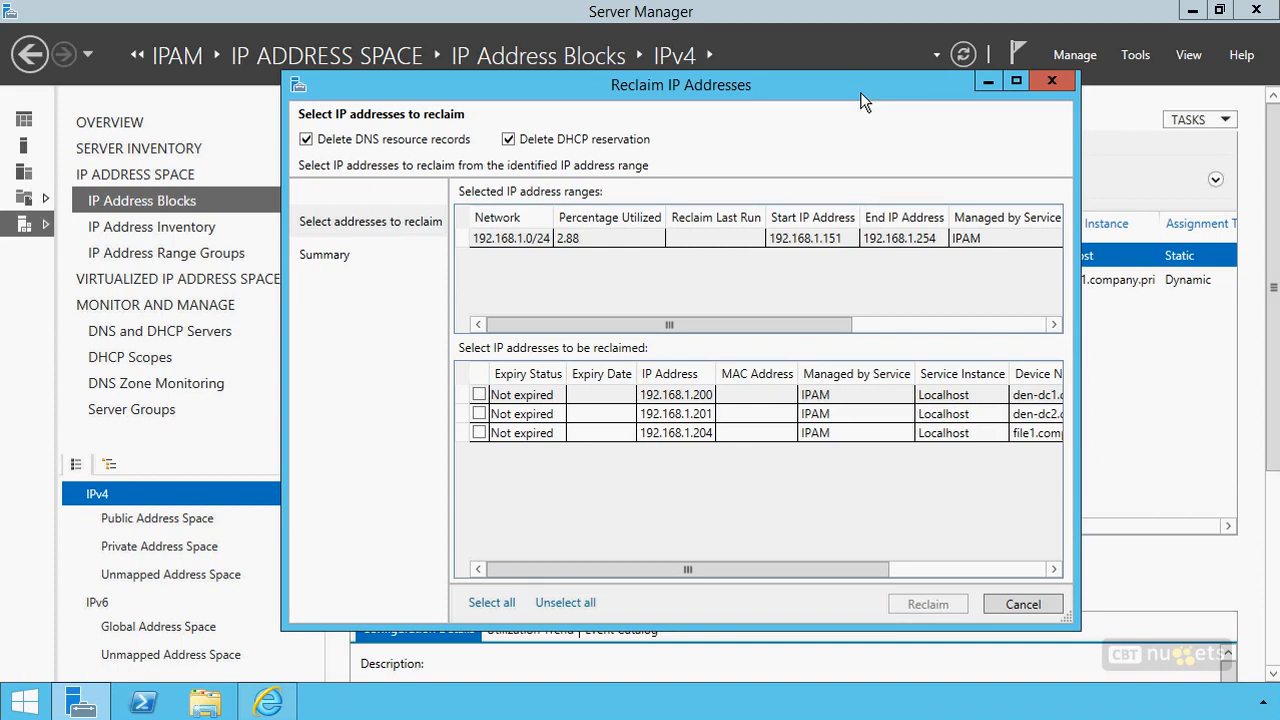
left_click(1025, 602)
Switch the IPv4 list to the IP Addresses view and review the editable settings of 192.168.1.204 without changing them
left_click(496, 142)
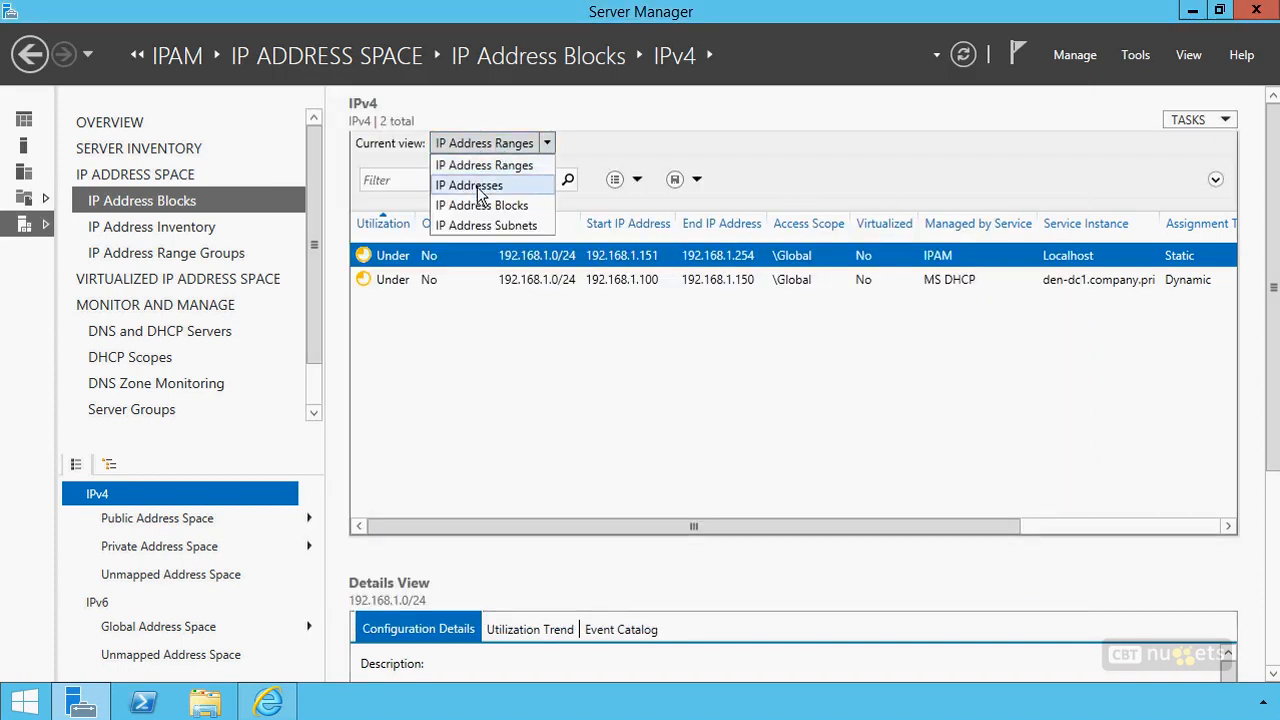
left_click(477, 187)
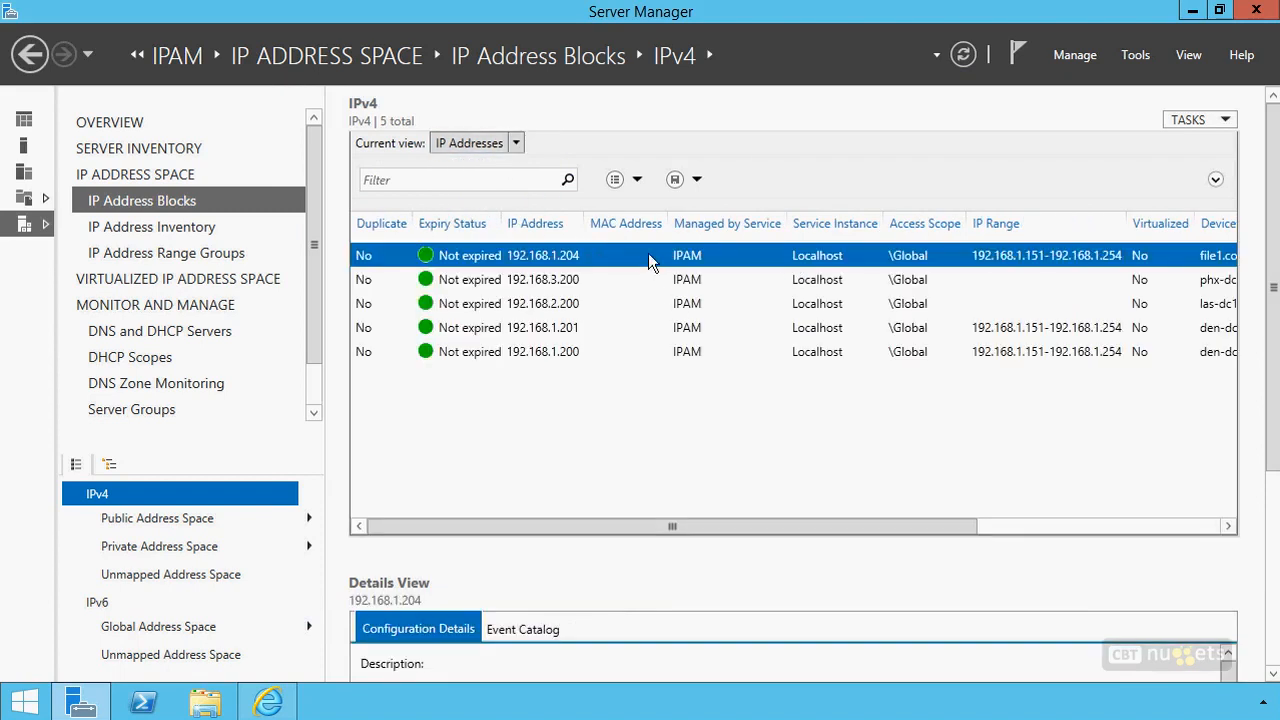
right_click(632, 258)
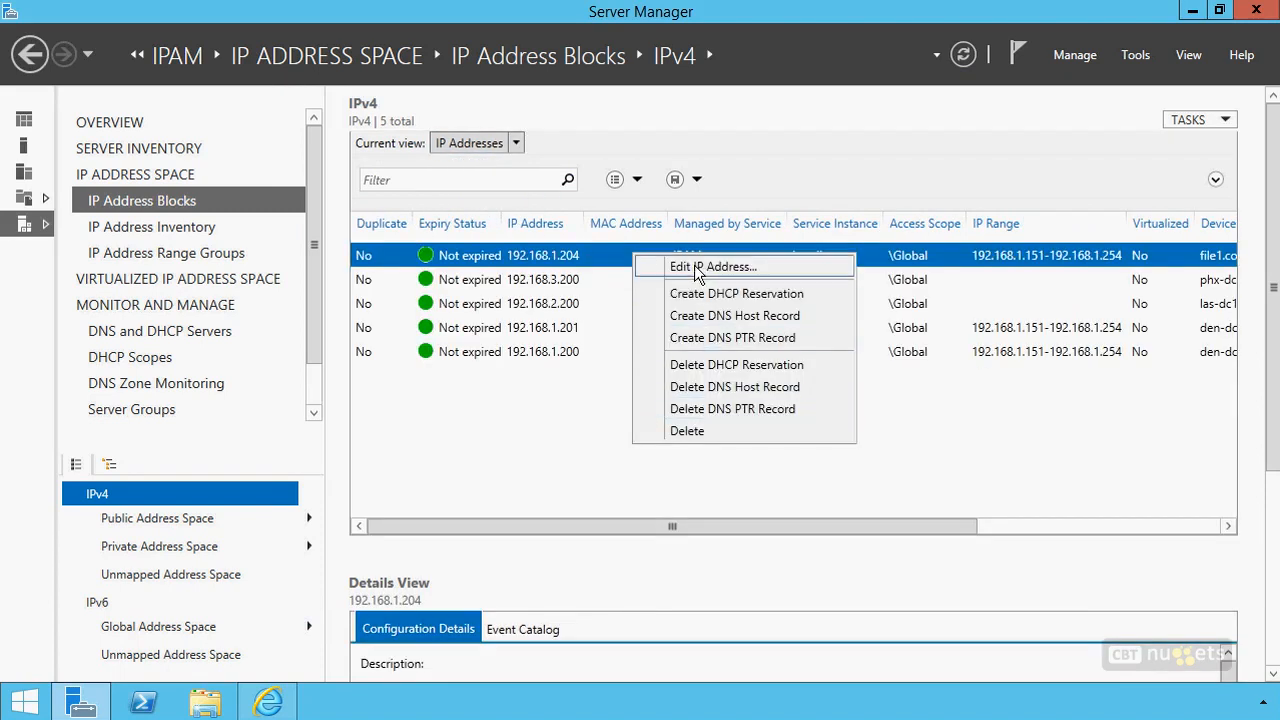
left_click(696, 265)
scroll(758, 262, "down", 3)
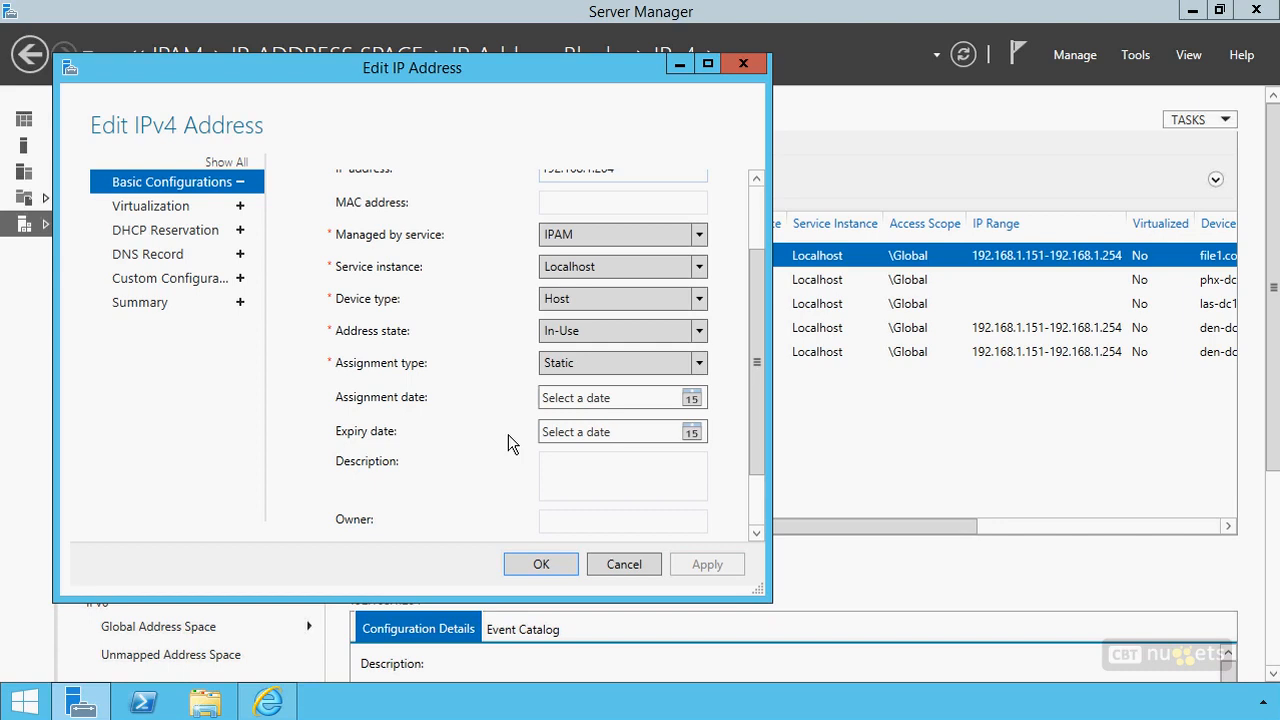
left_click(621, 565)
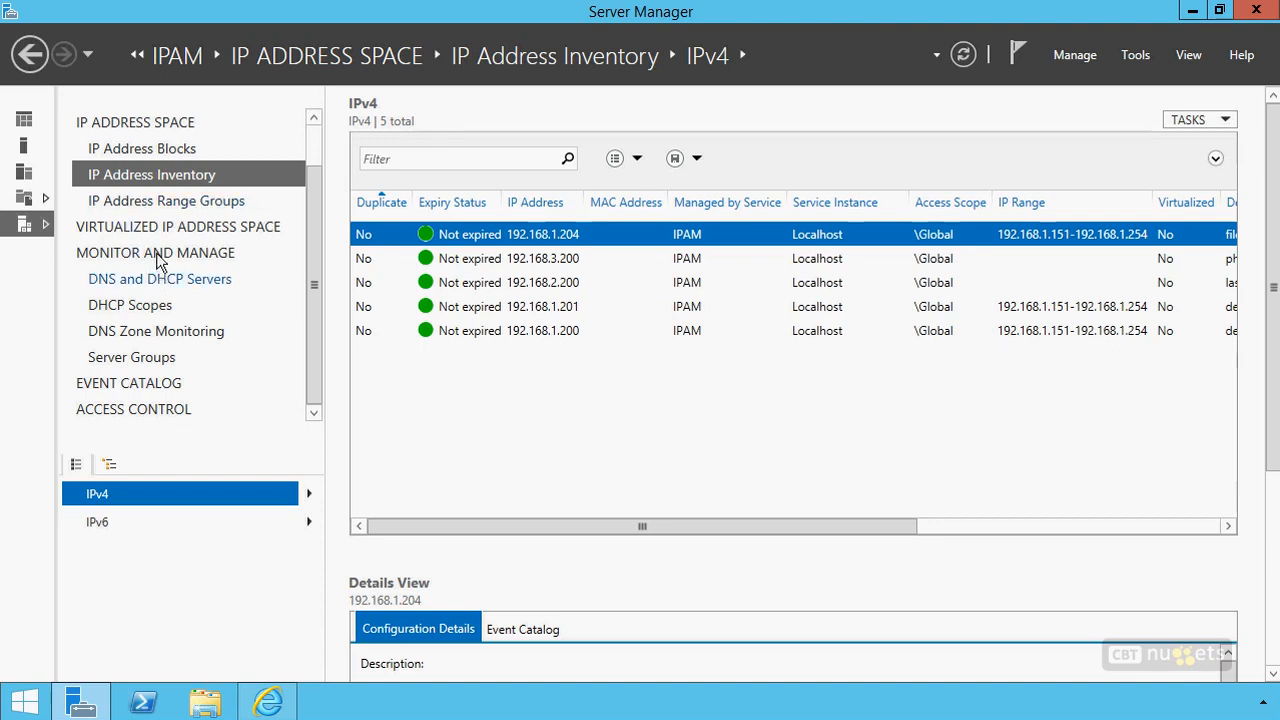
Show the managed DNS and DHCP servers and compare the actions available for den-dc1.company.pri in its DHCP and DNS roles
left_click(137, 284)
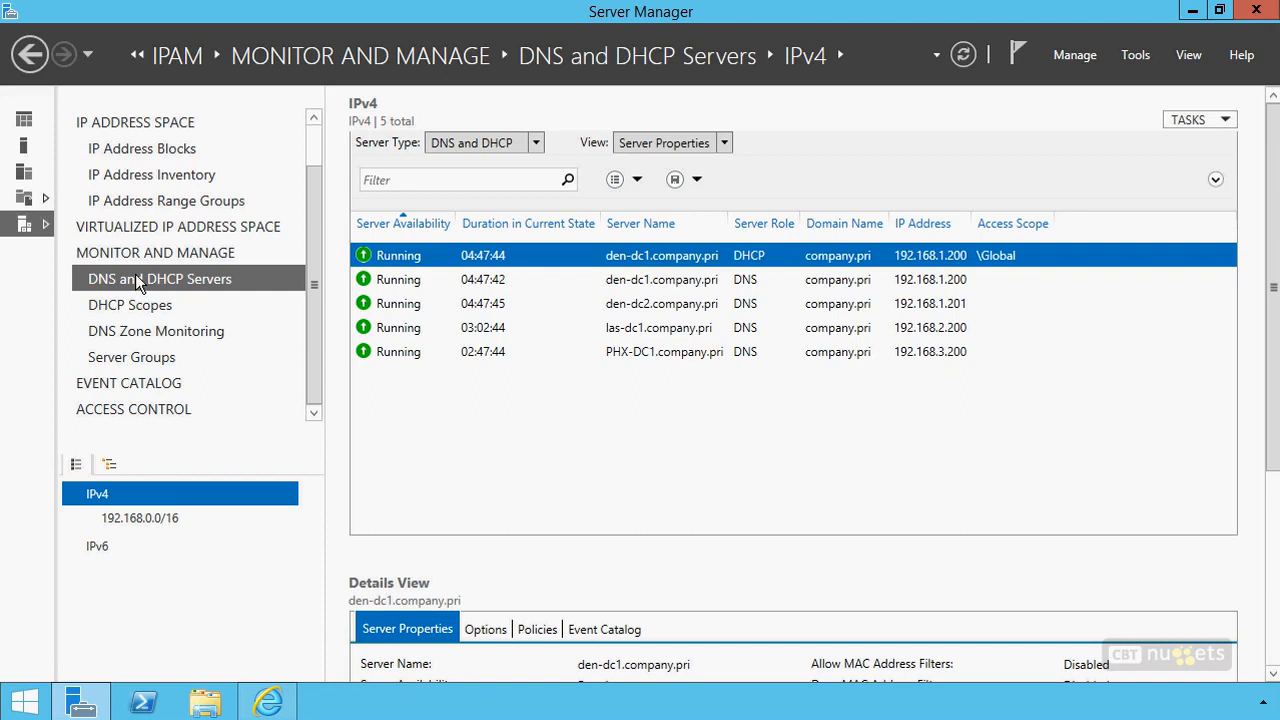
right_click(675, 250)
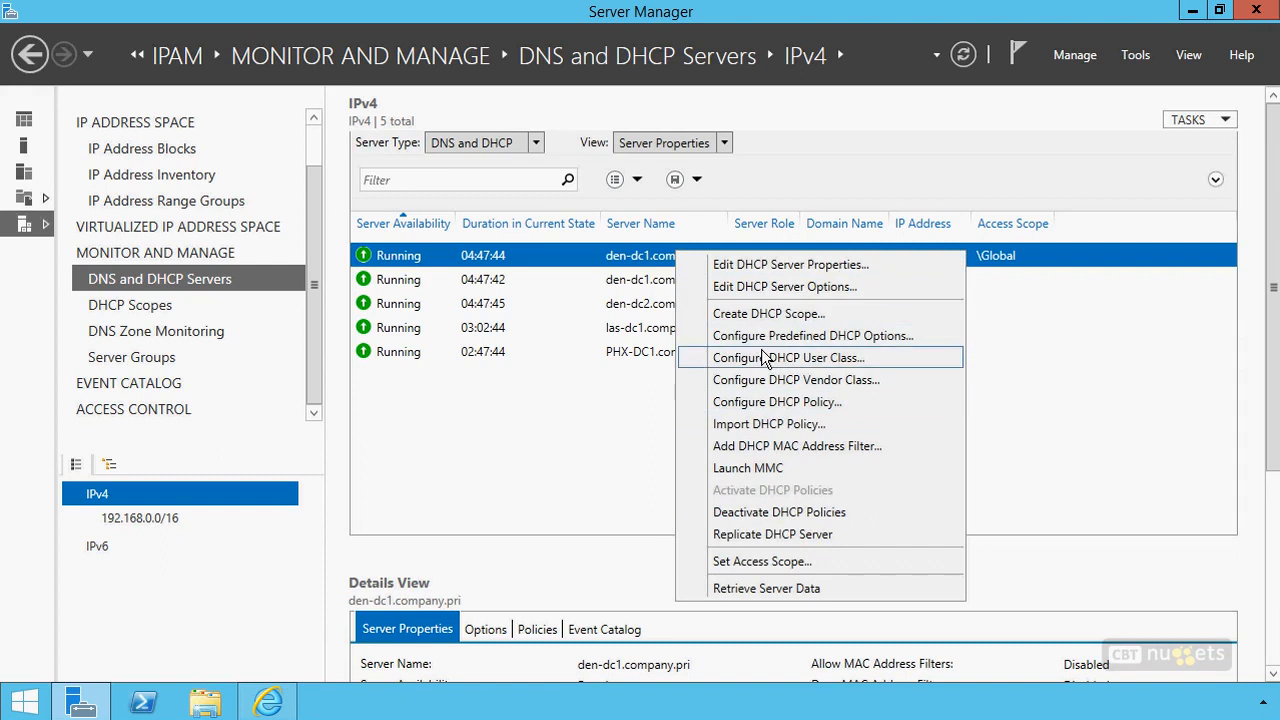
left_click(630, 285)
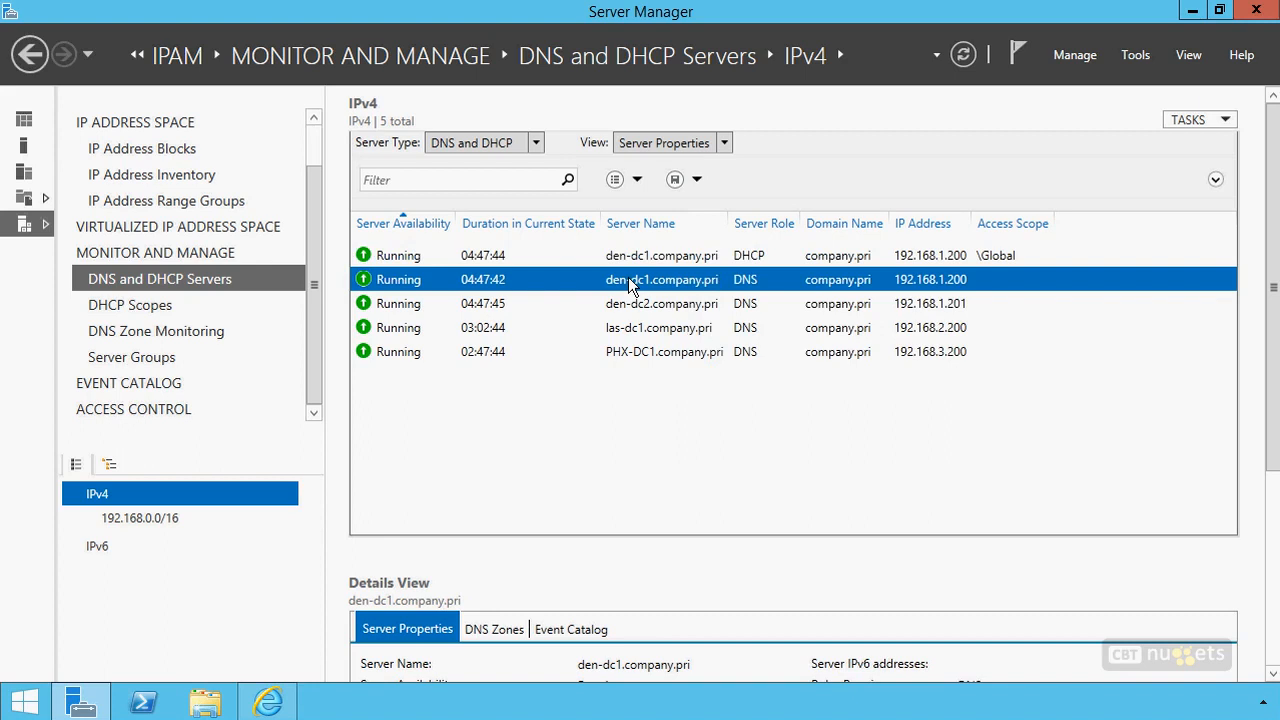
right_click(630, 285)
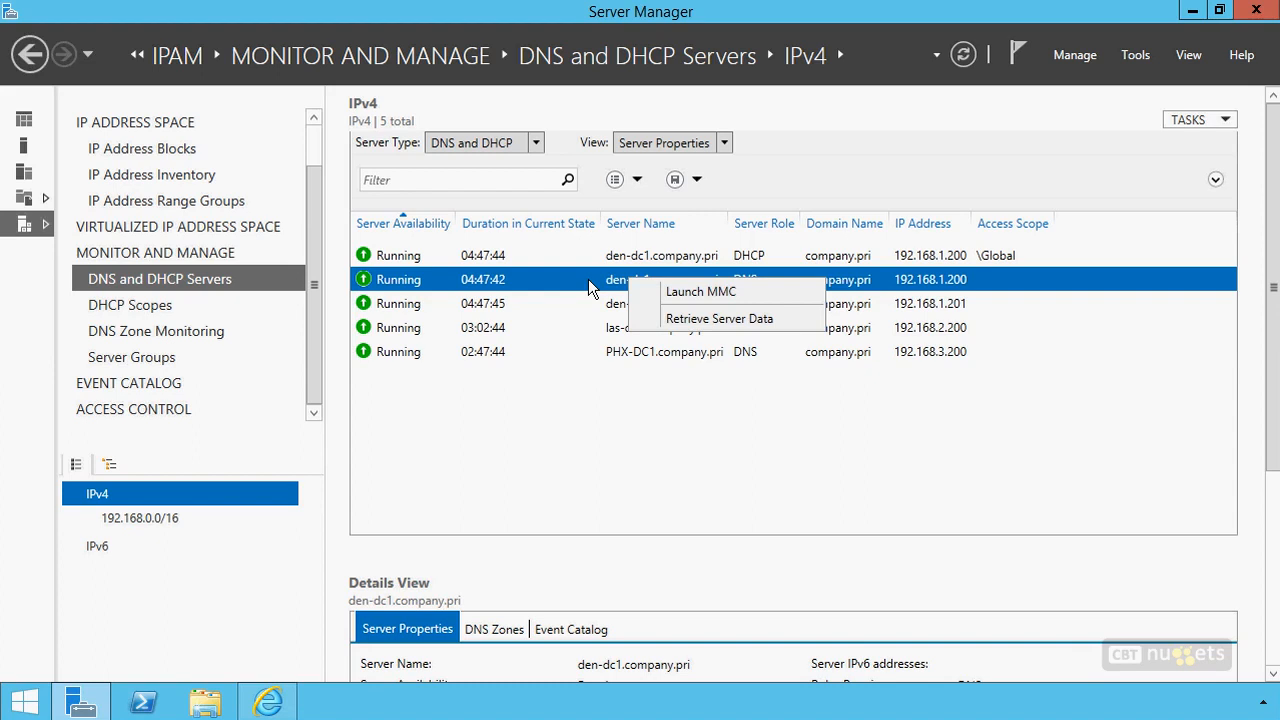
Review the IPv4 DHCP scopes and the authoritative servers of the company.pri forward lookup zone in DNS Zone Monitoring
left_click(131, 305)
left_click(167, 309)
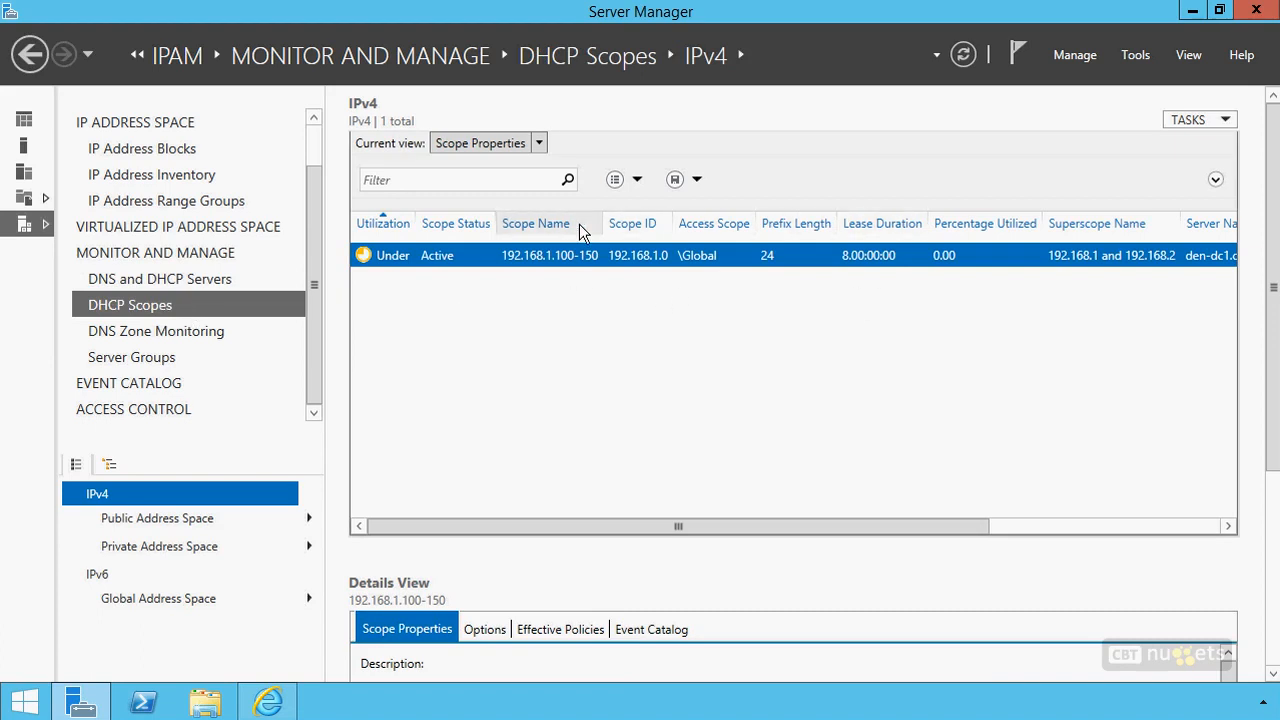
left_click(181, 335)
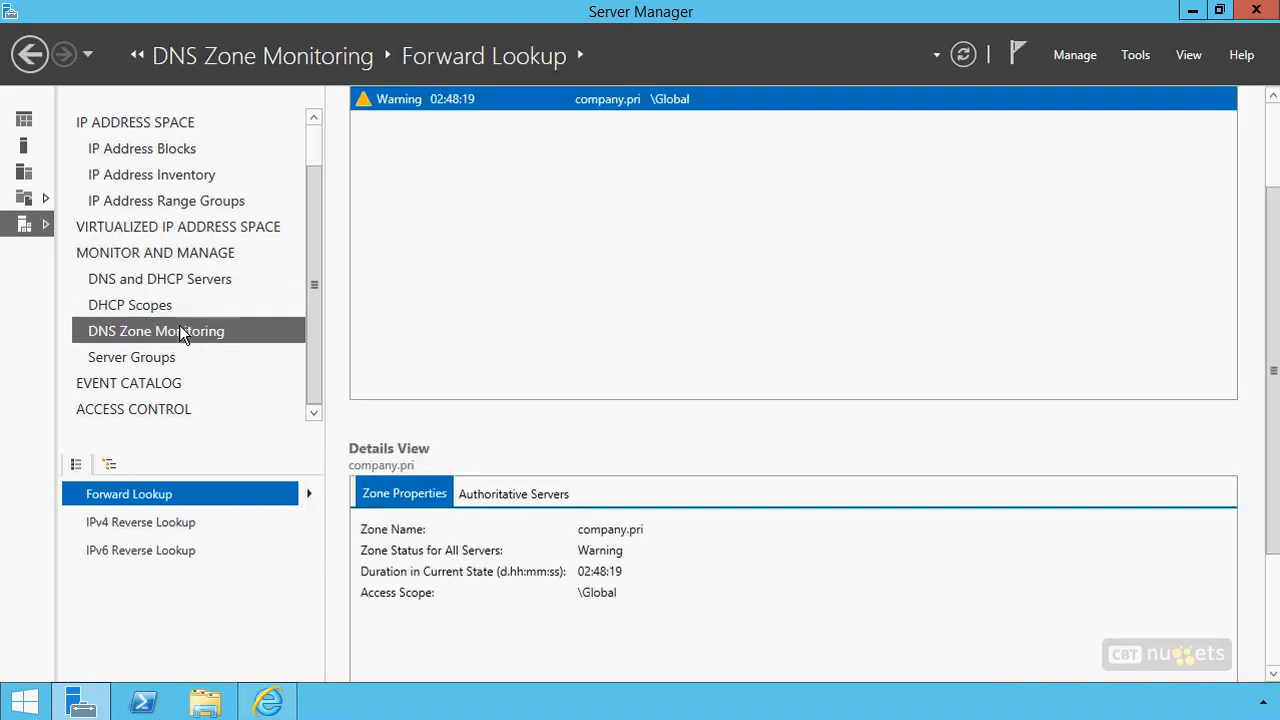
left_click_drag(1271, 208, 1271, 121)
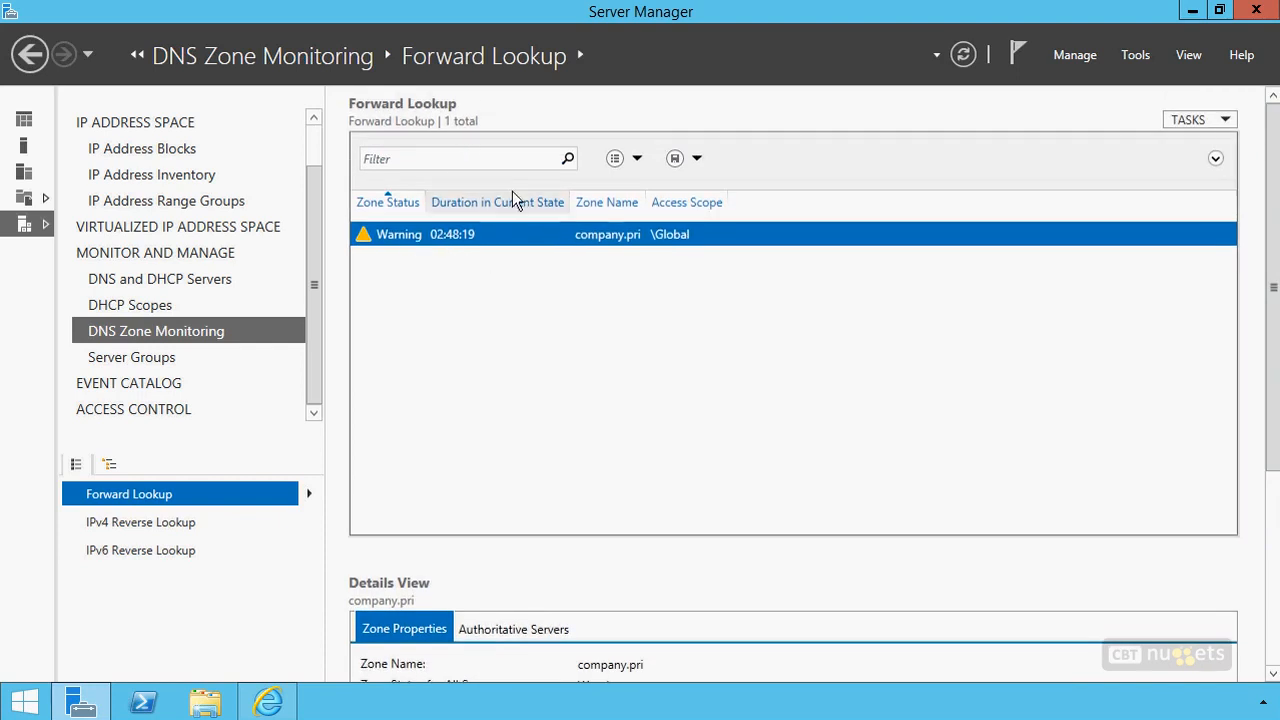
left_click_drag(1266, 246, 1254, 374)
left_click(520, 426)
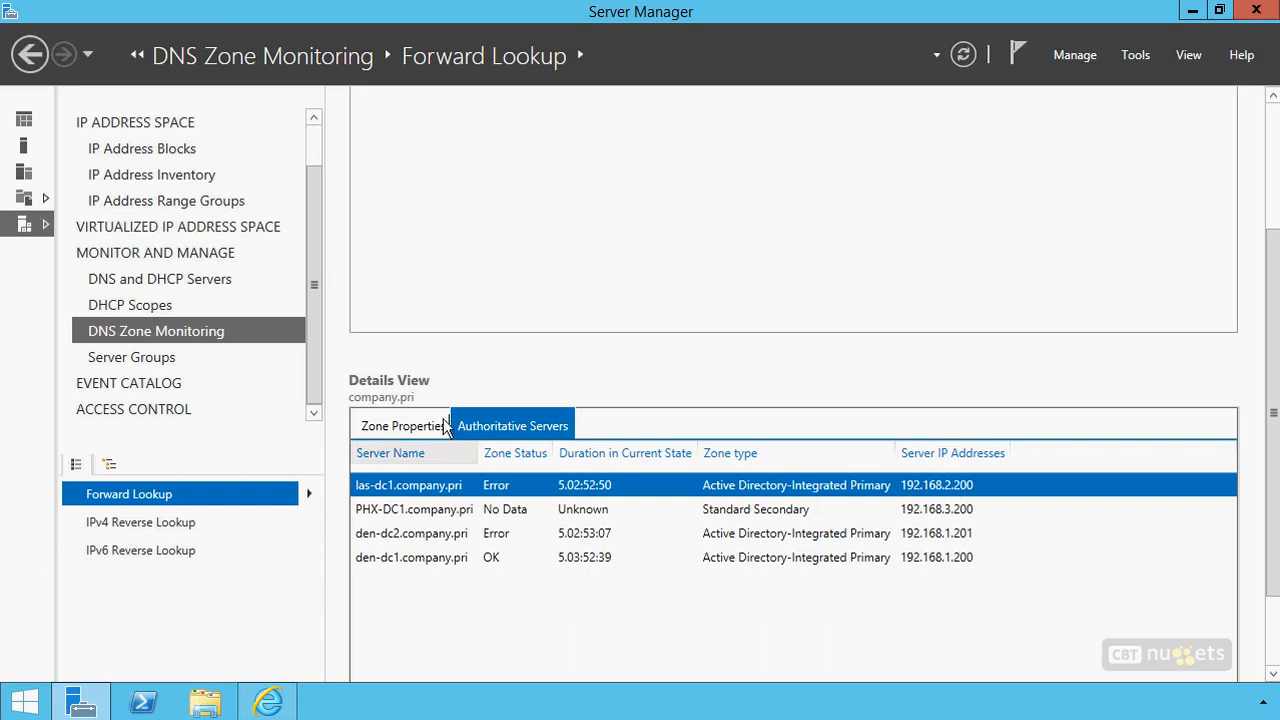
Review the IPAM configuration events and examine the IPAM Administrator and IP Address Record Administrator roles under access control
left_click(121, 386)
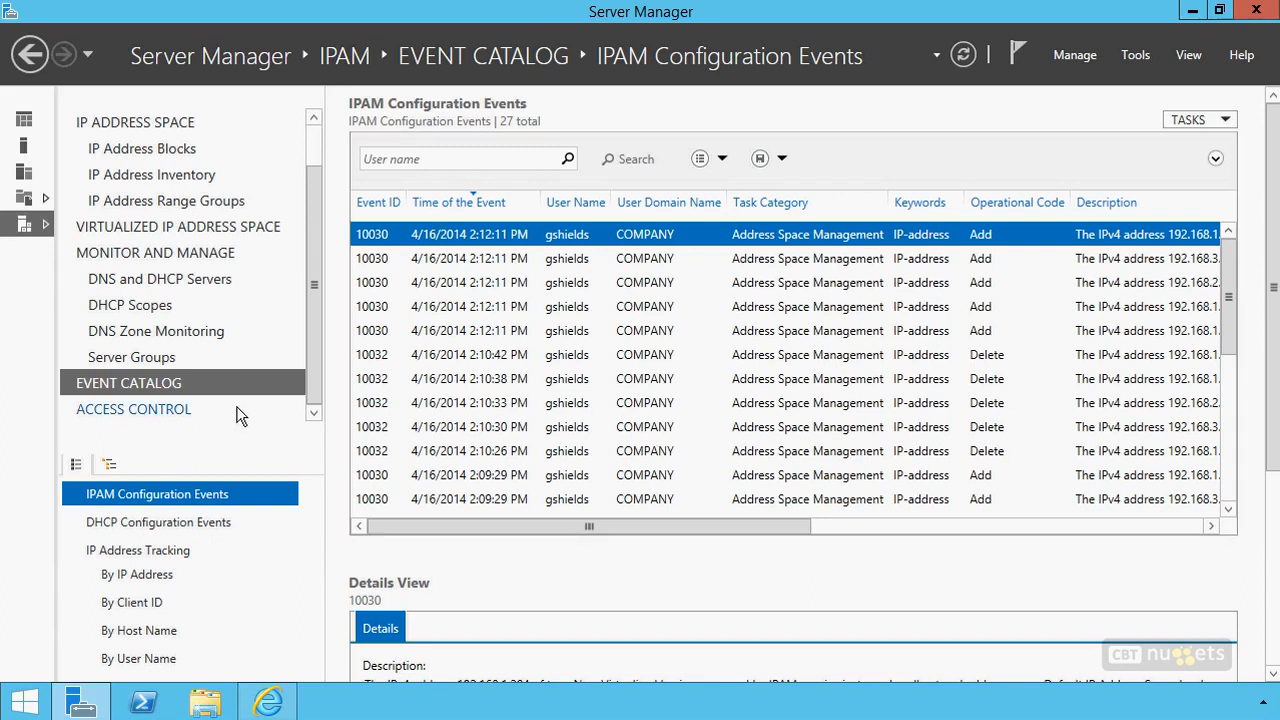
left_click(133, 410)
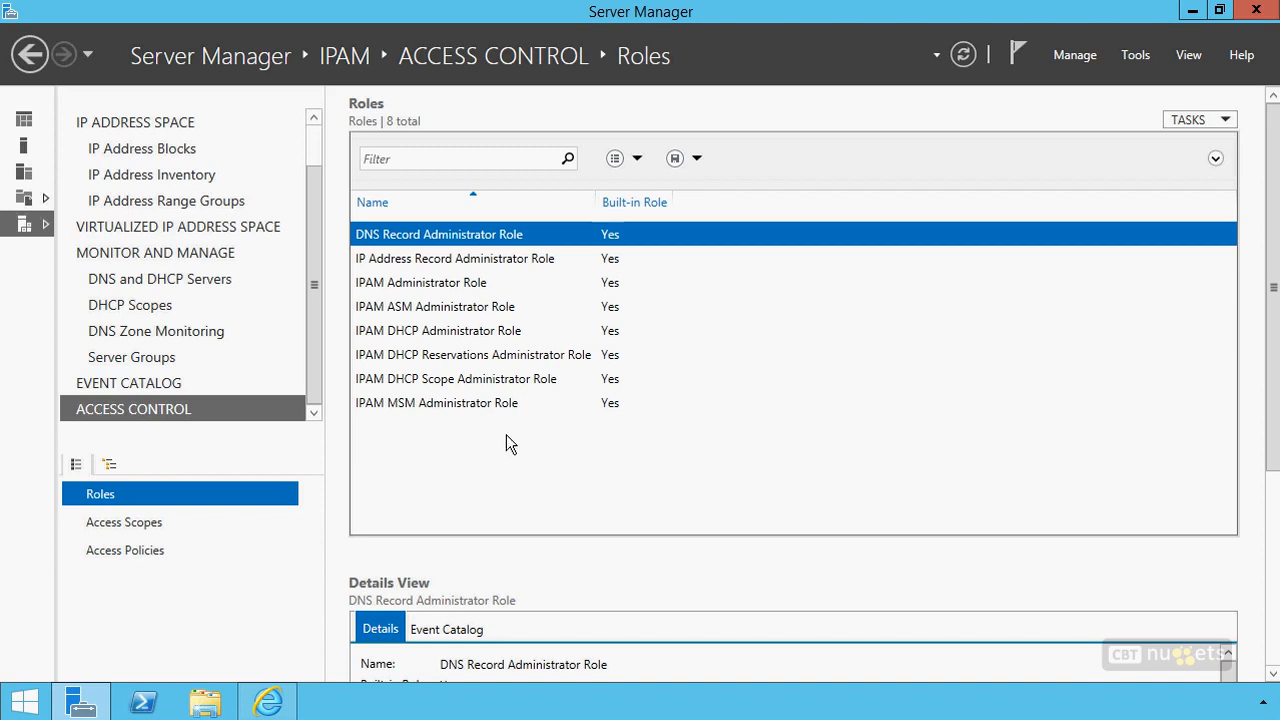
left_click(444, 286)
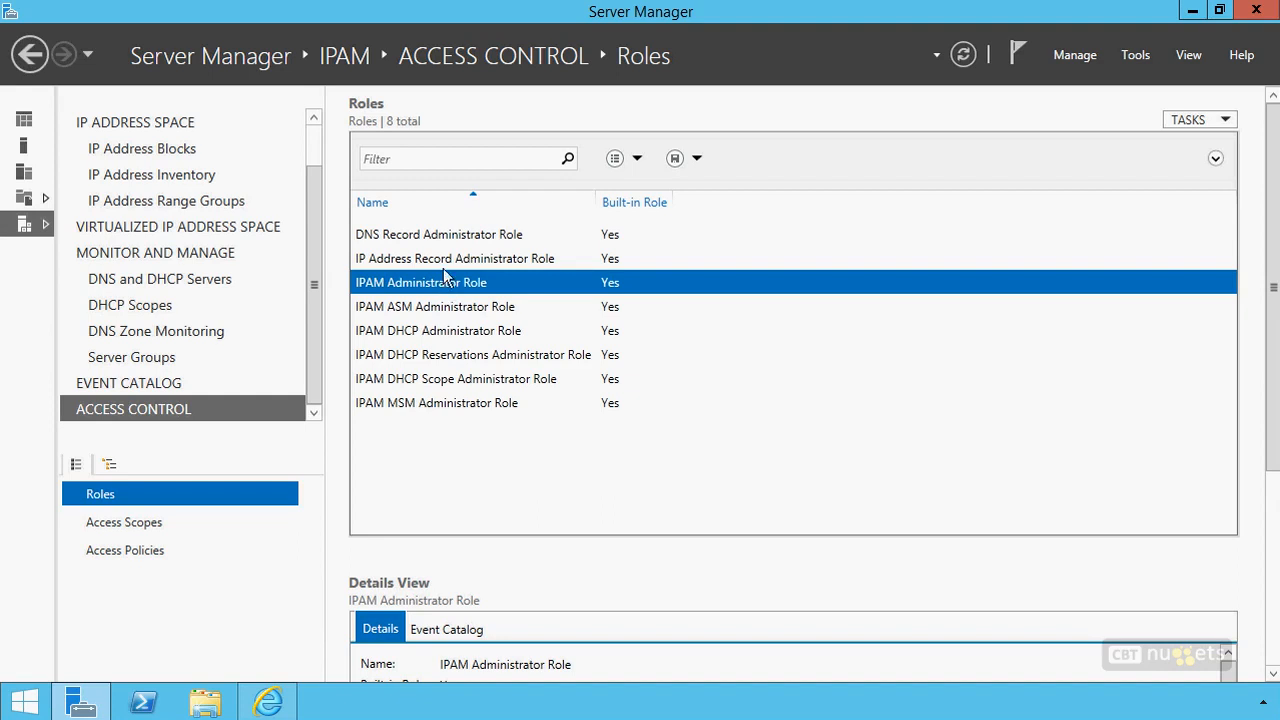
left_click(448, 259)
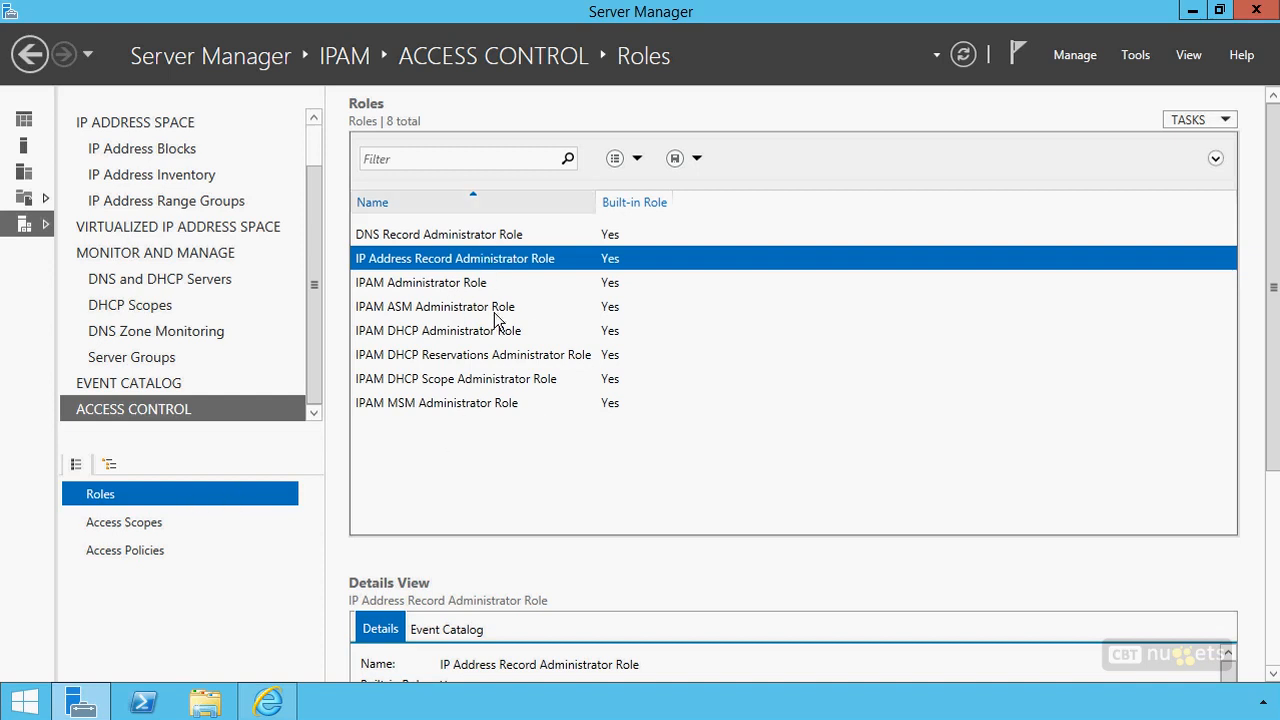
Examine the access scopes with their available tasks, and the access policies
left_click(115, 521)
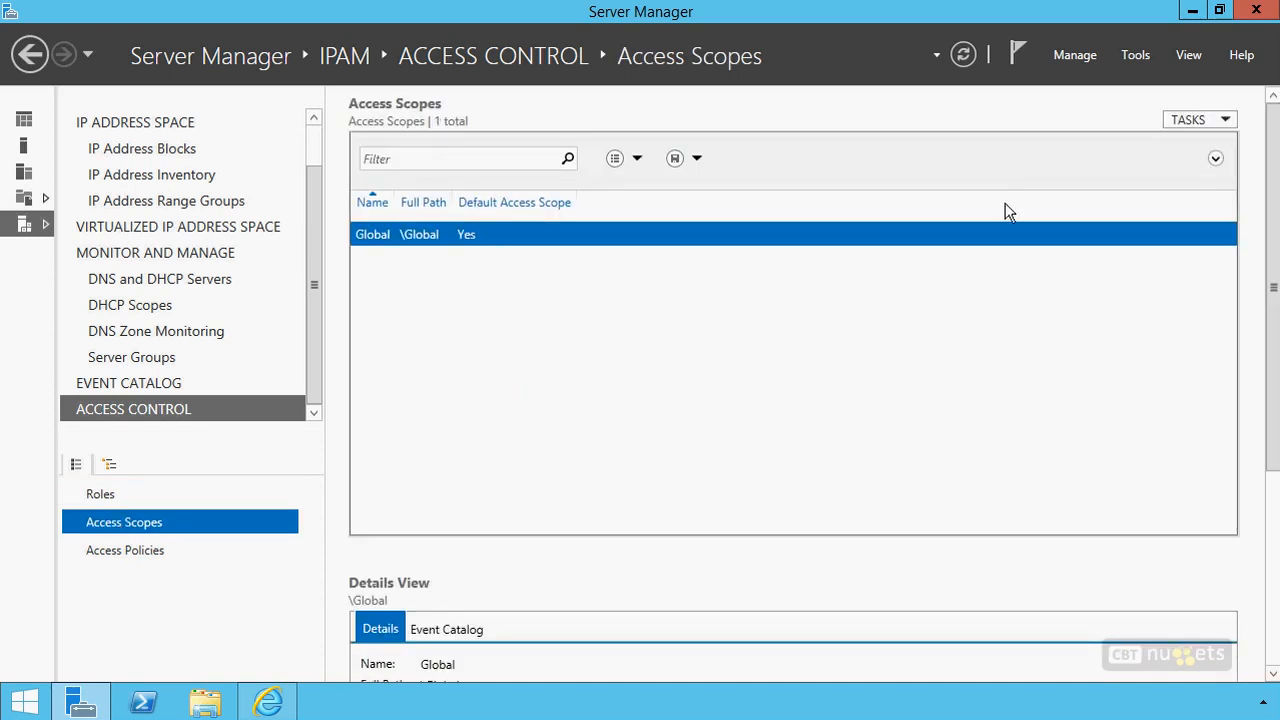
left_click(1190, 120)
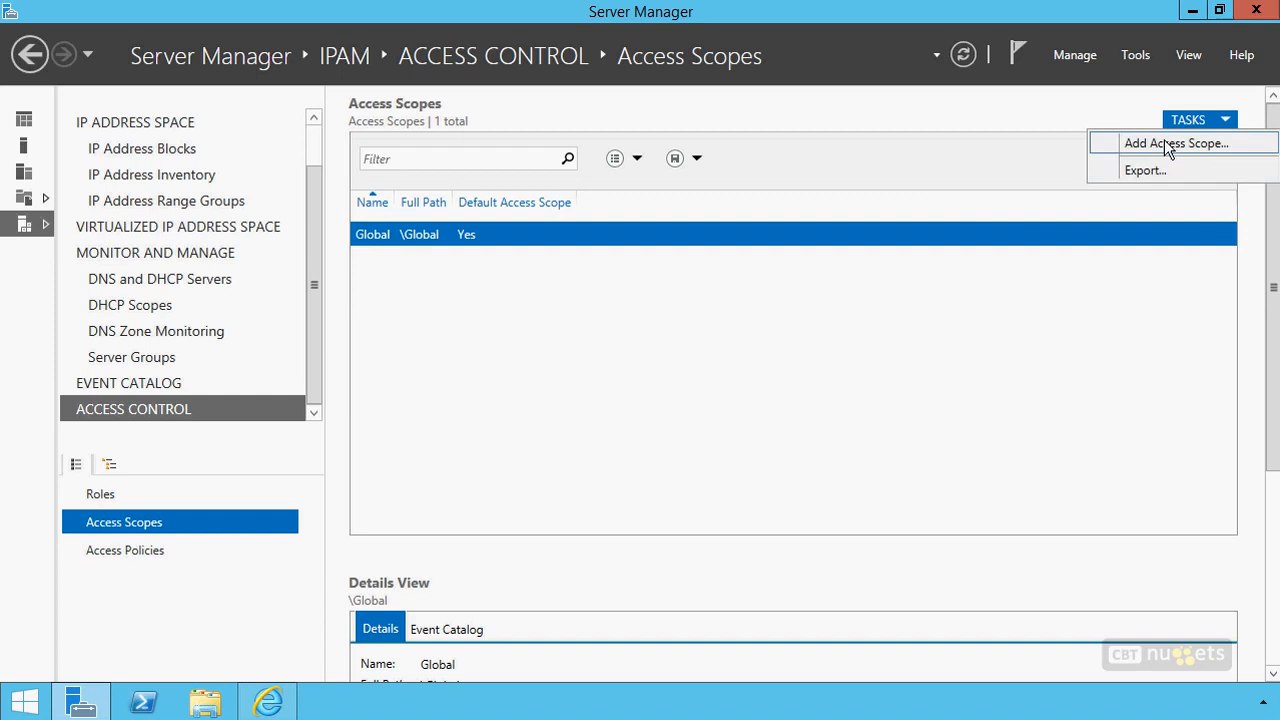
left_click(115, 553)
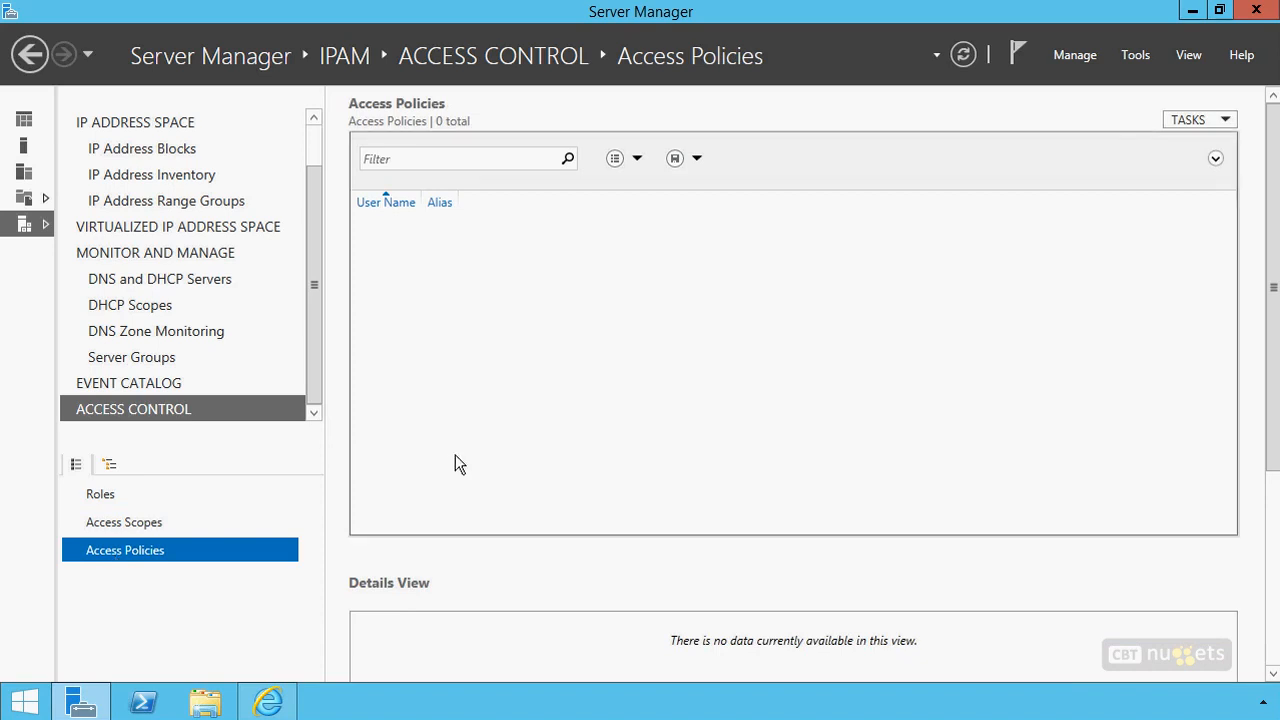
Revisit the IP address blocks and show the IPv4 IP address range groups organized by Managed by Service
left_click(168, 150)
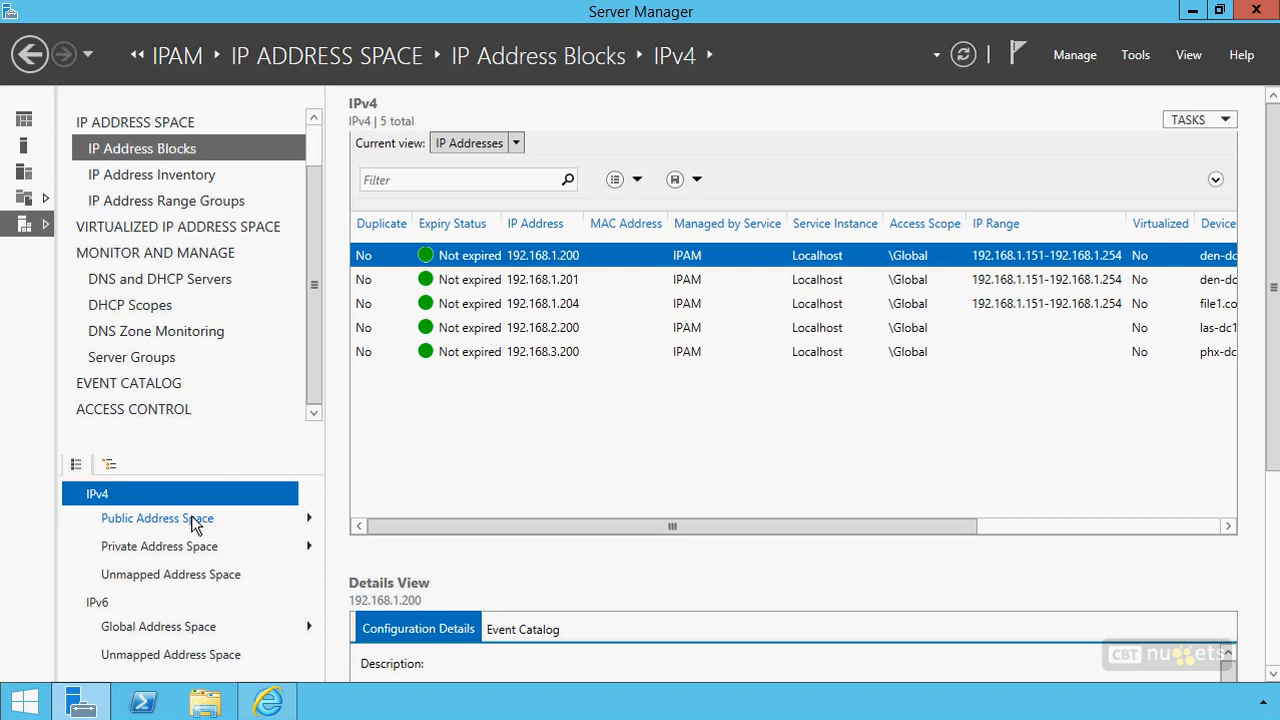
left_click(208, 204)
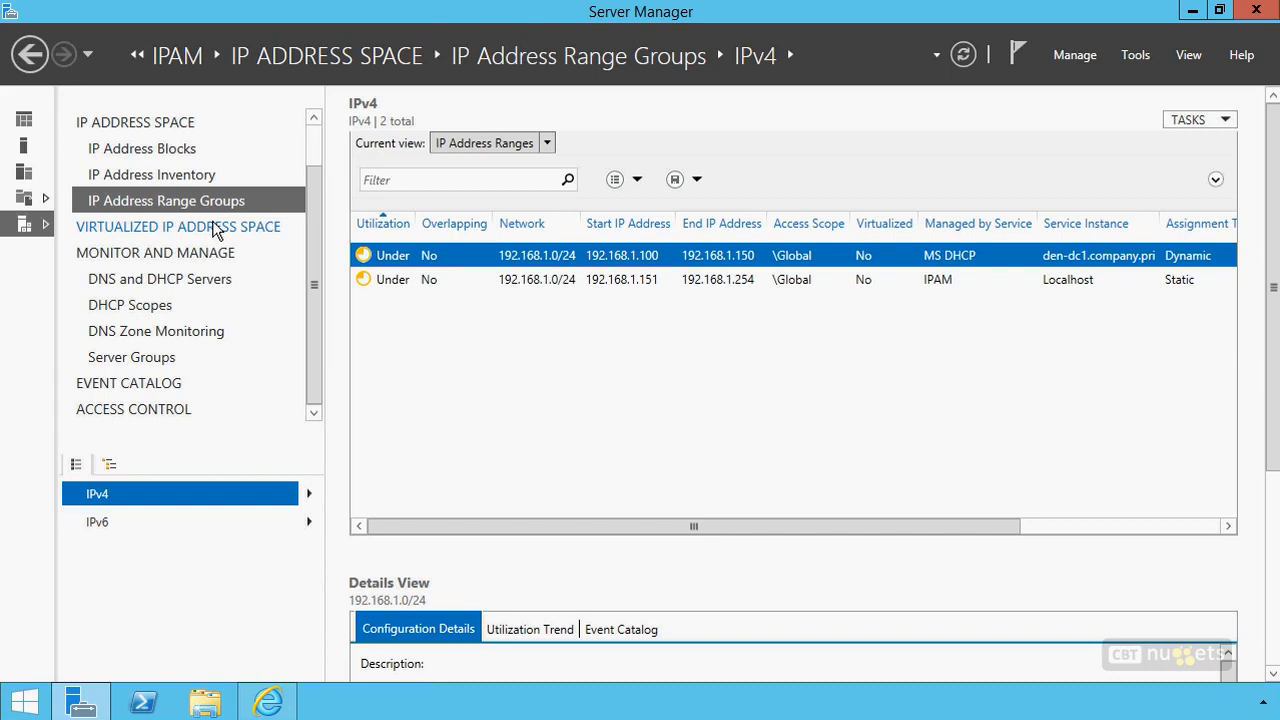
left_click(309, 495)
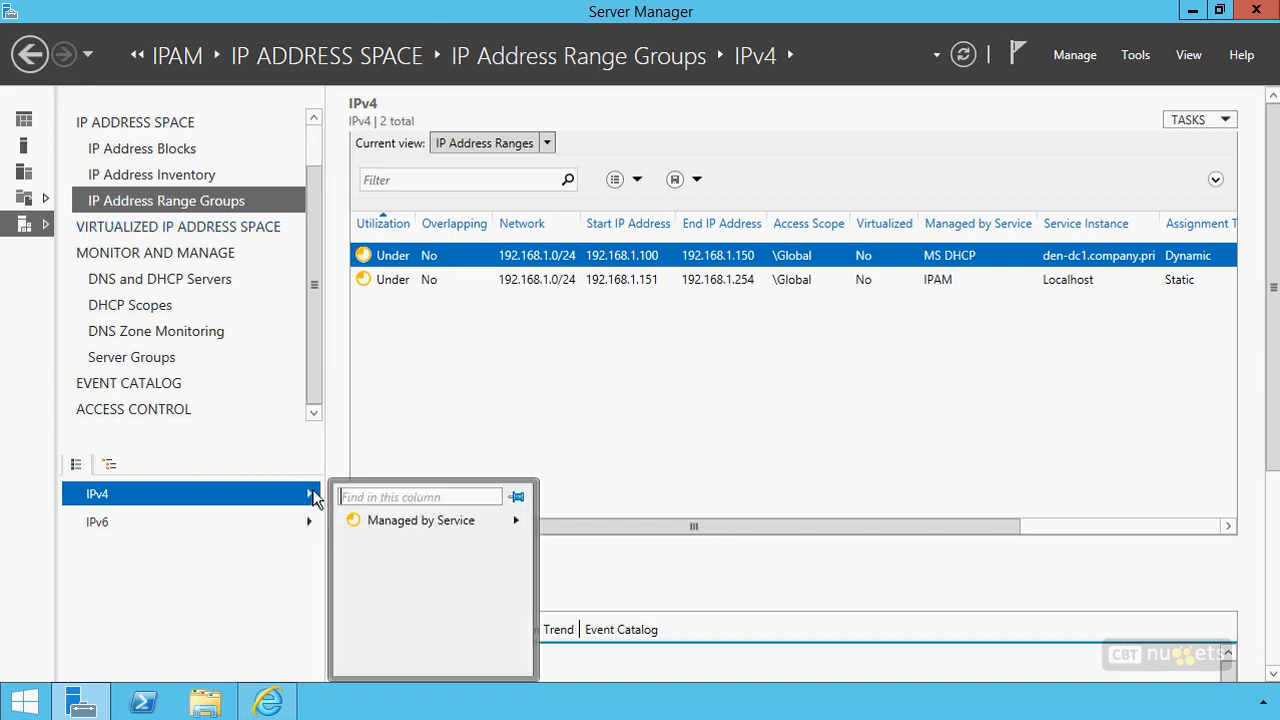
left_click(412, 522)
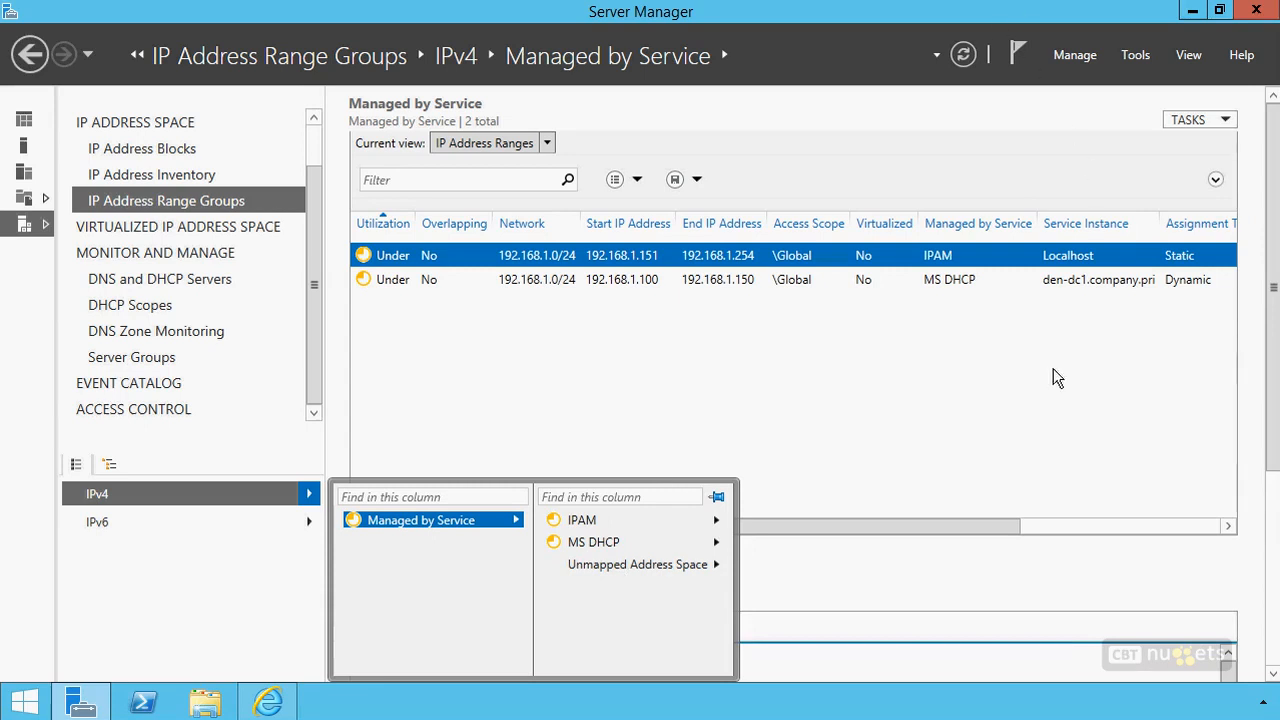
left_click(724, 363)
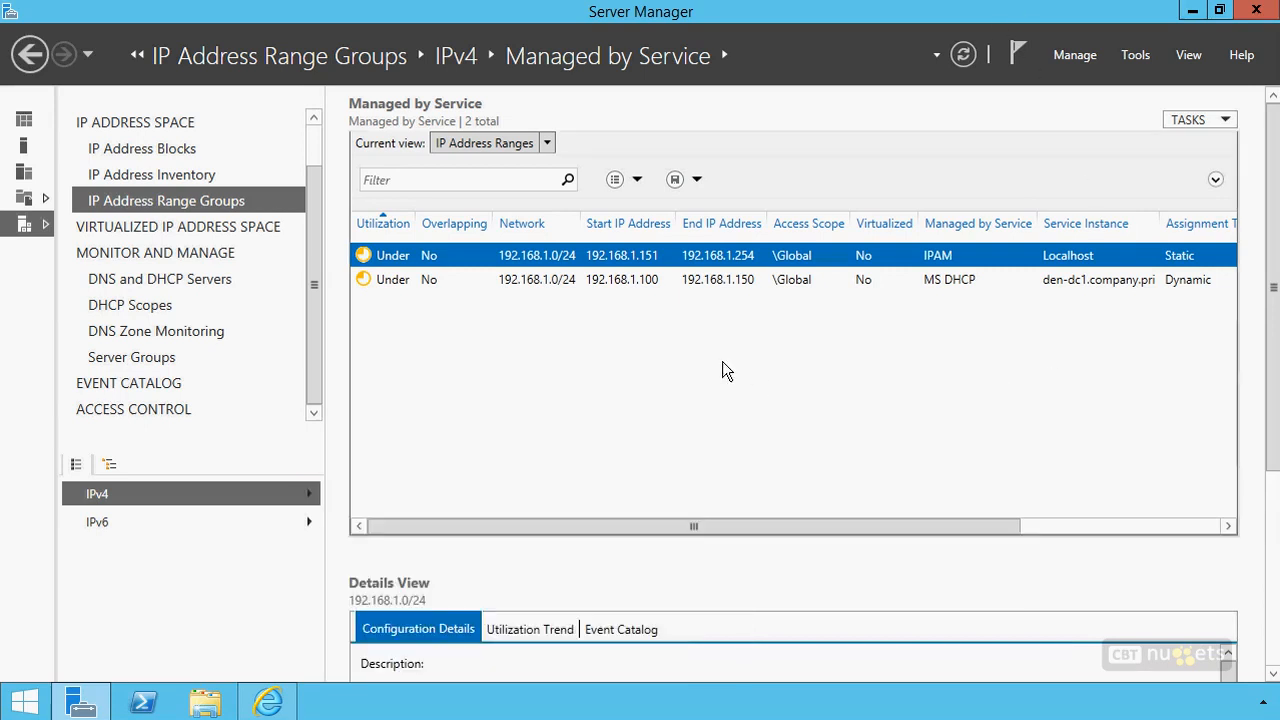
Look over the form for adding an IP address range group and the IPAM Settings options, closing both without changes
left_click(1207, 121)
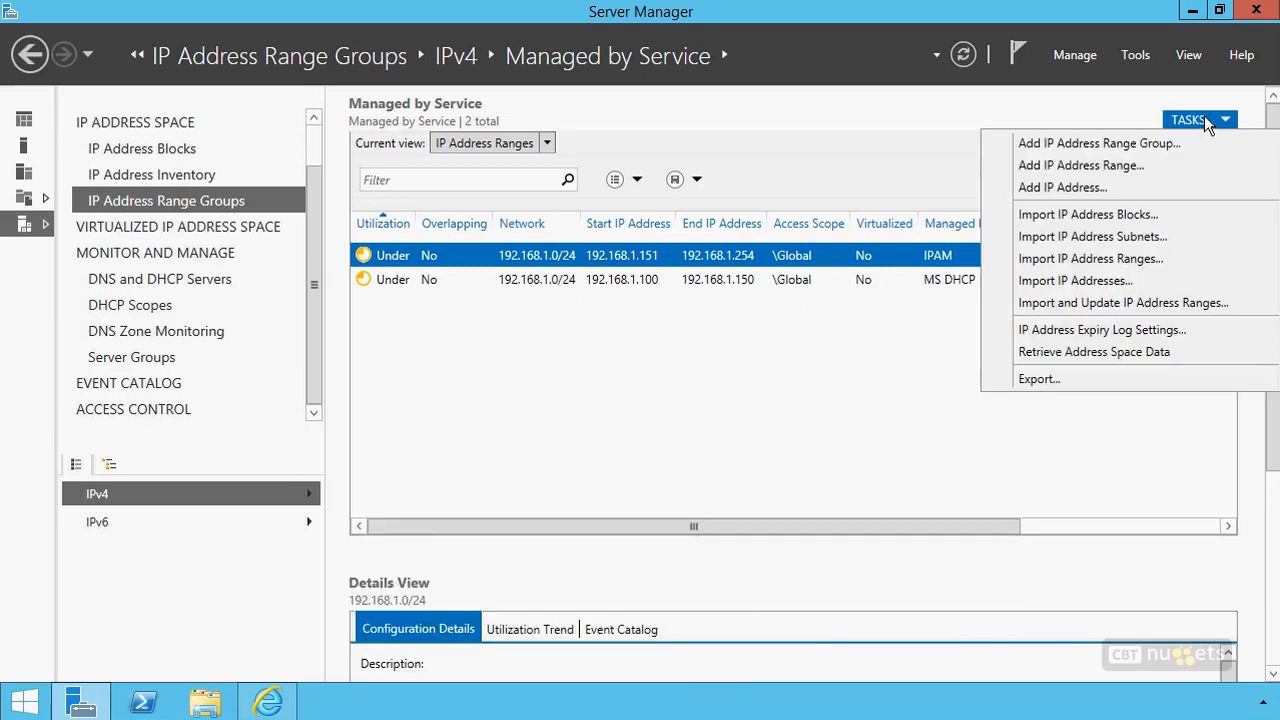
left_click(1123, 149)
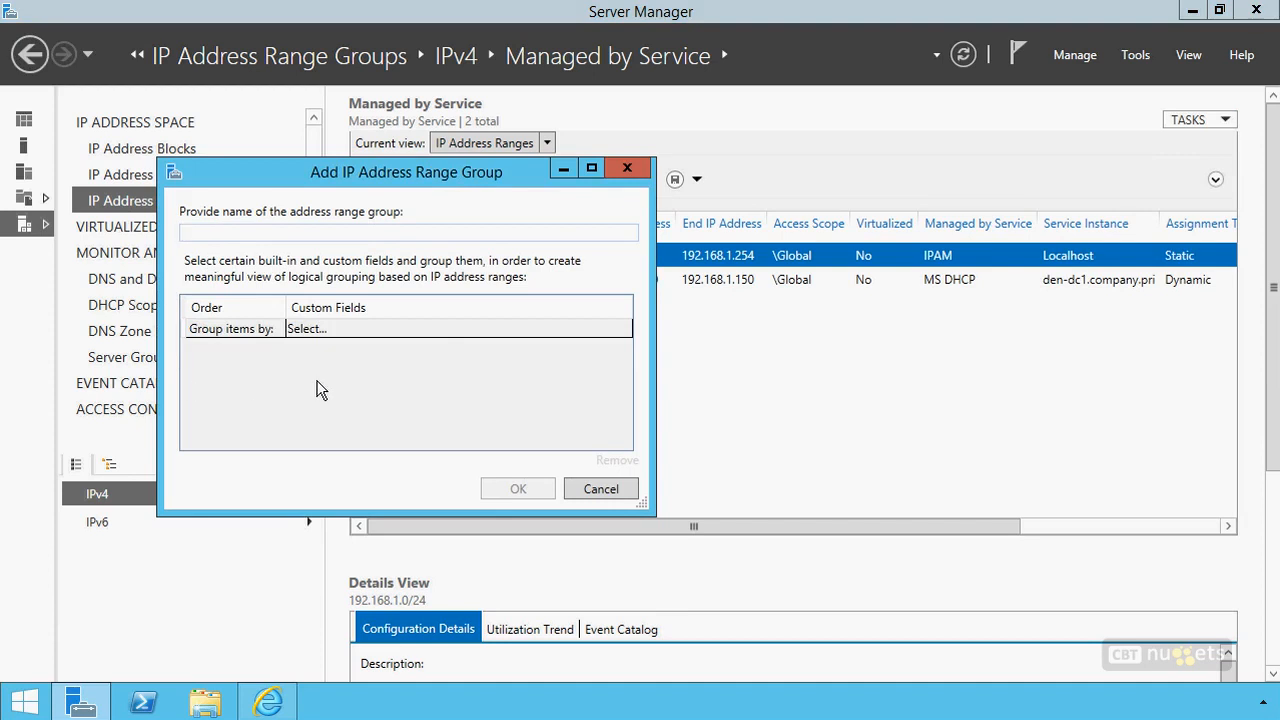
left_click(600, 488)
left_click(1073, 60)
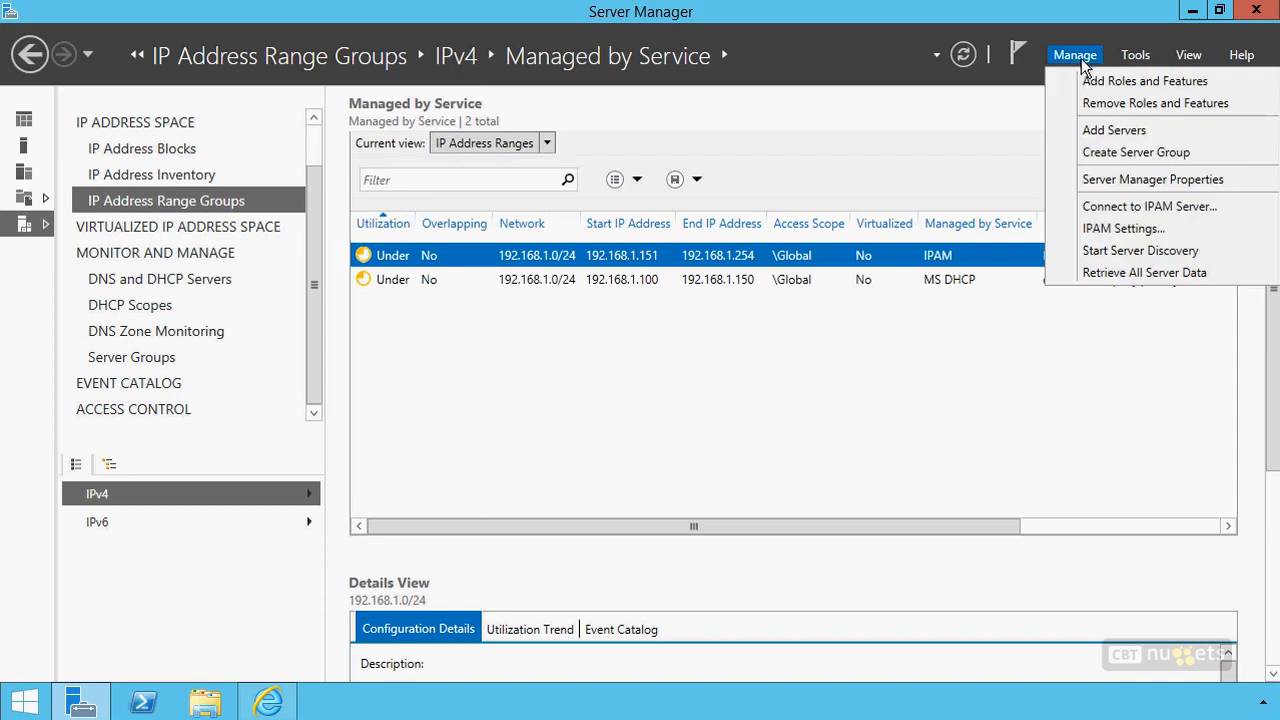
left_click(1092, 227)
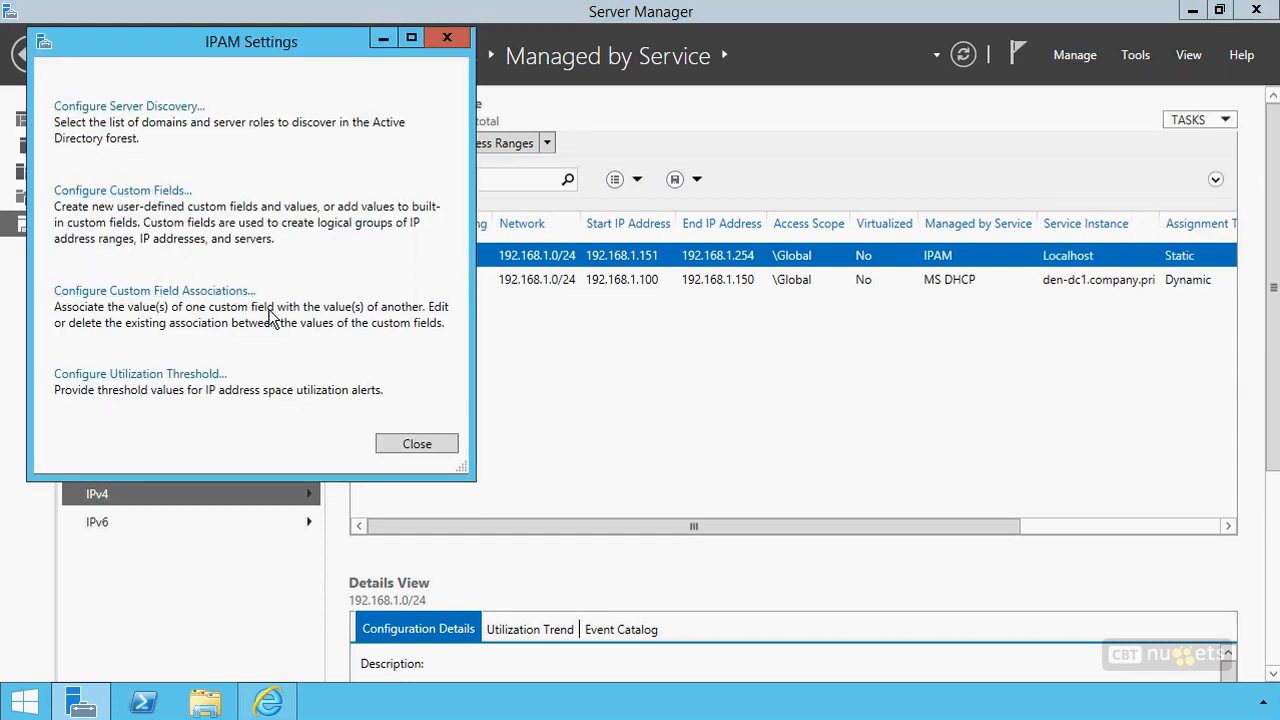
left_click(421, 446)
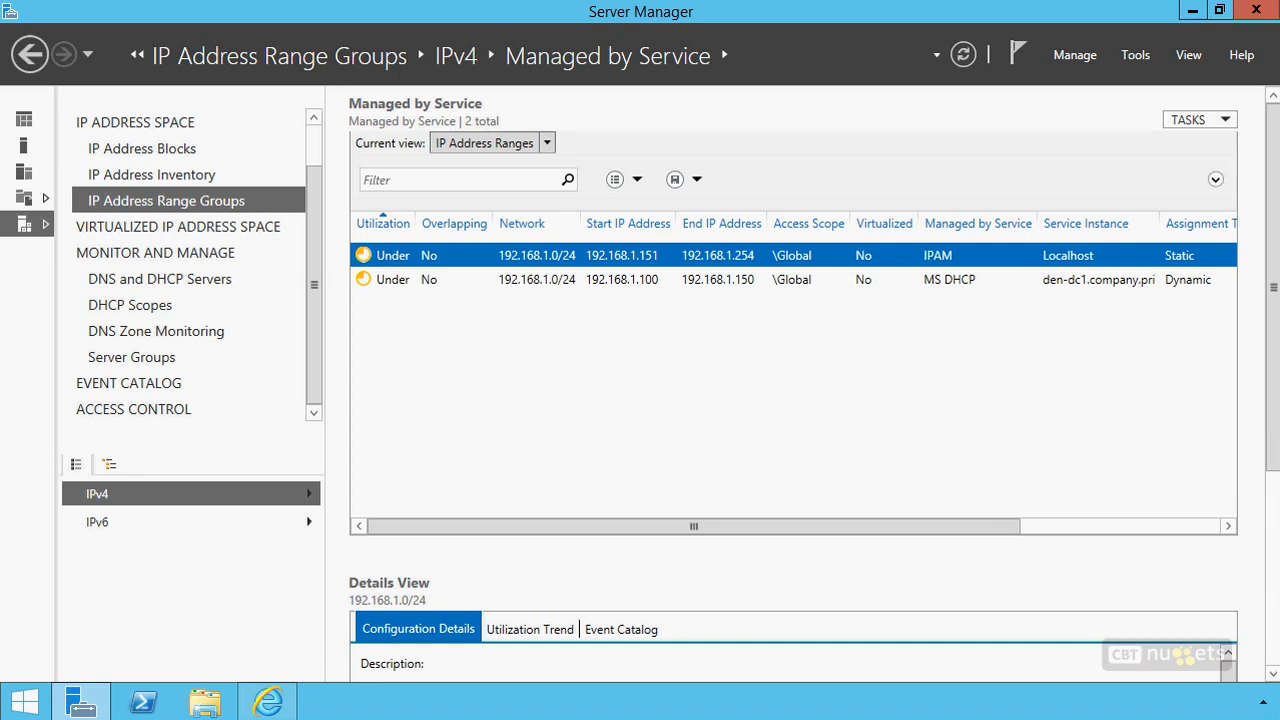
Return to the IPv4 address blocks and view the IP address ranges, including the MS DHCP range, followed by the IP addresses
left_click(152, 150)
left_click(470, 143)
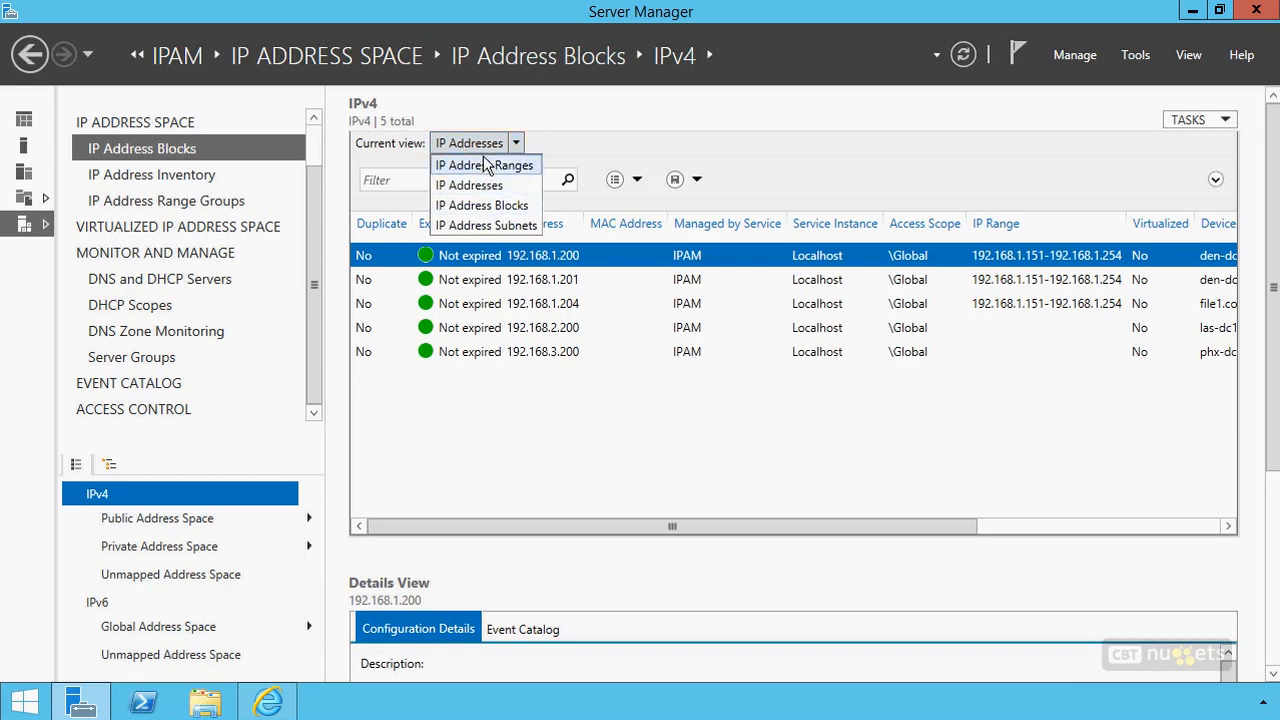
left_click(483, 153)
left_click(481, 155)
left_click(484, 166)
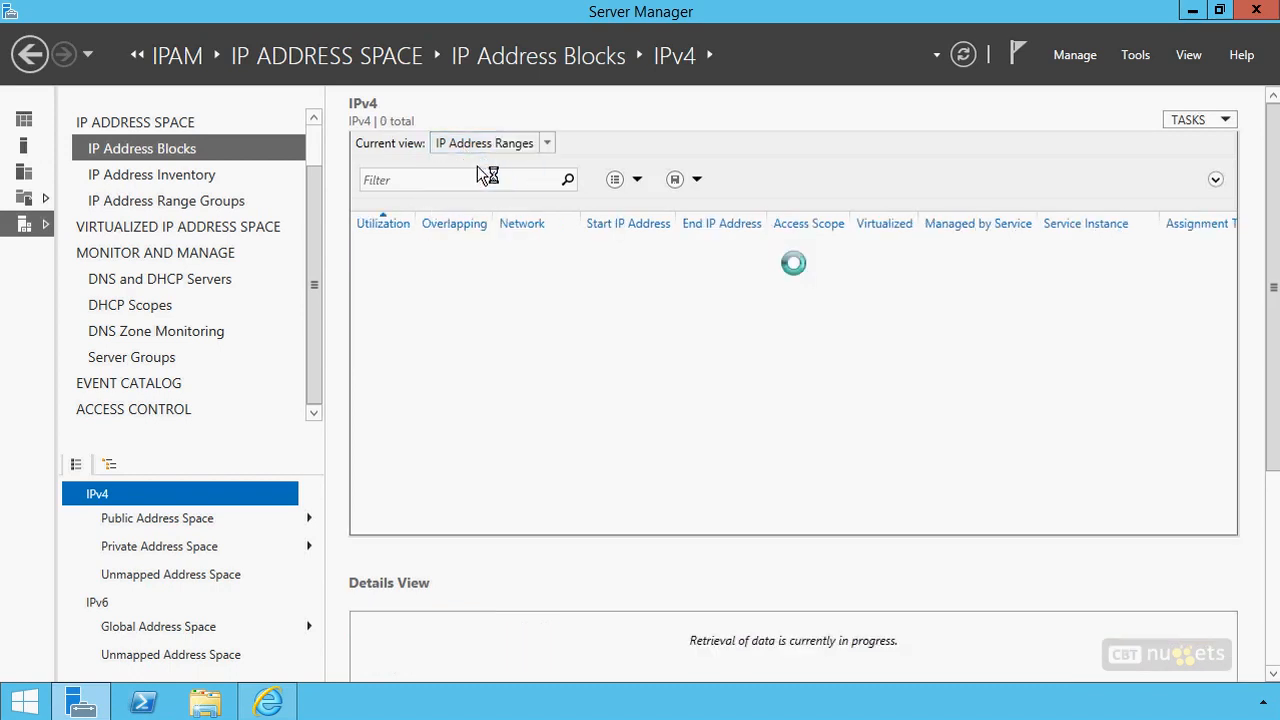
left_click(952, 284)
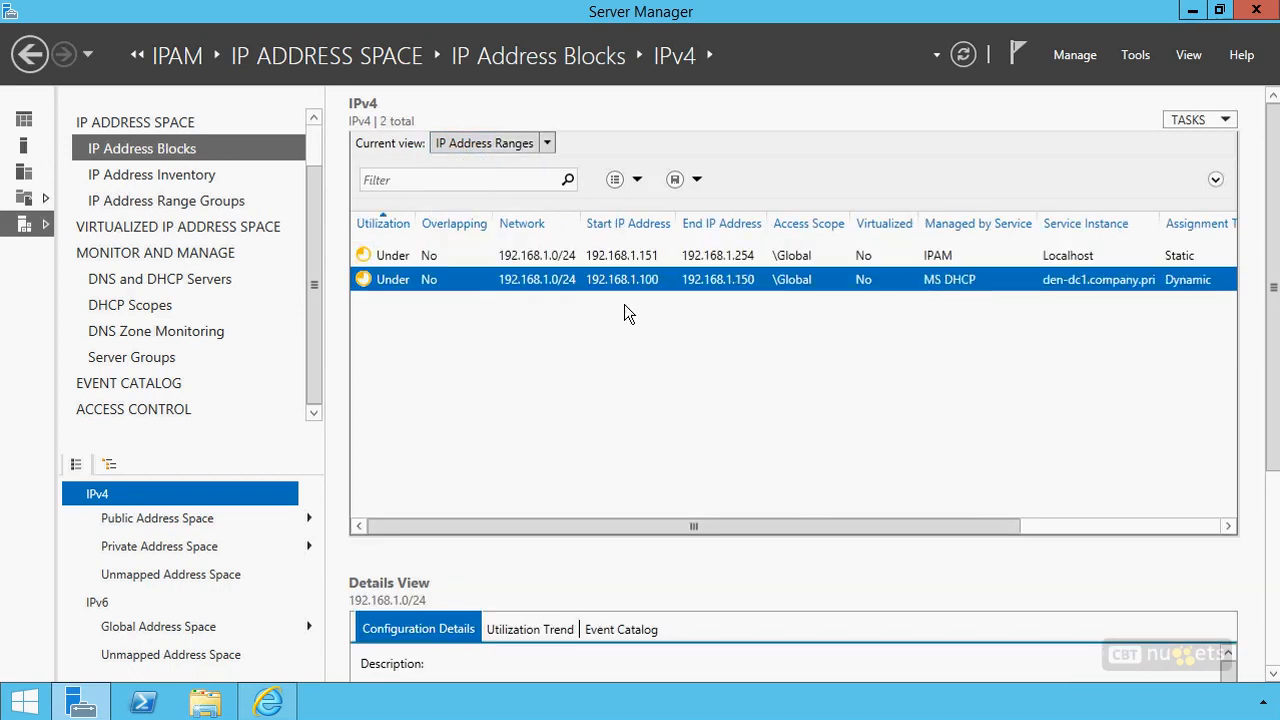
left_click(484, 143)
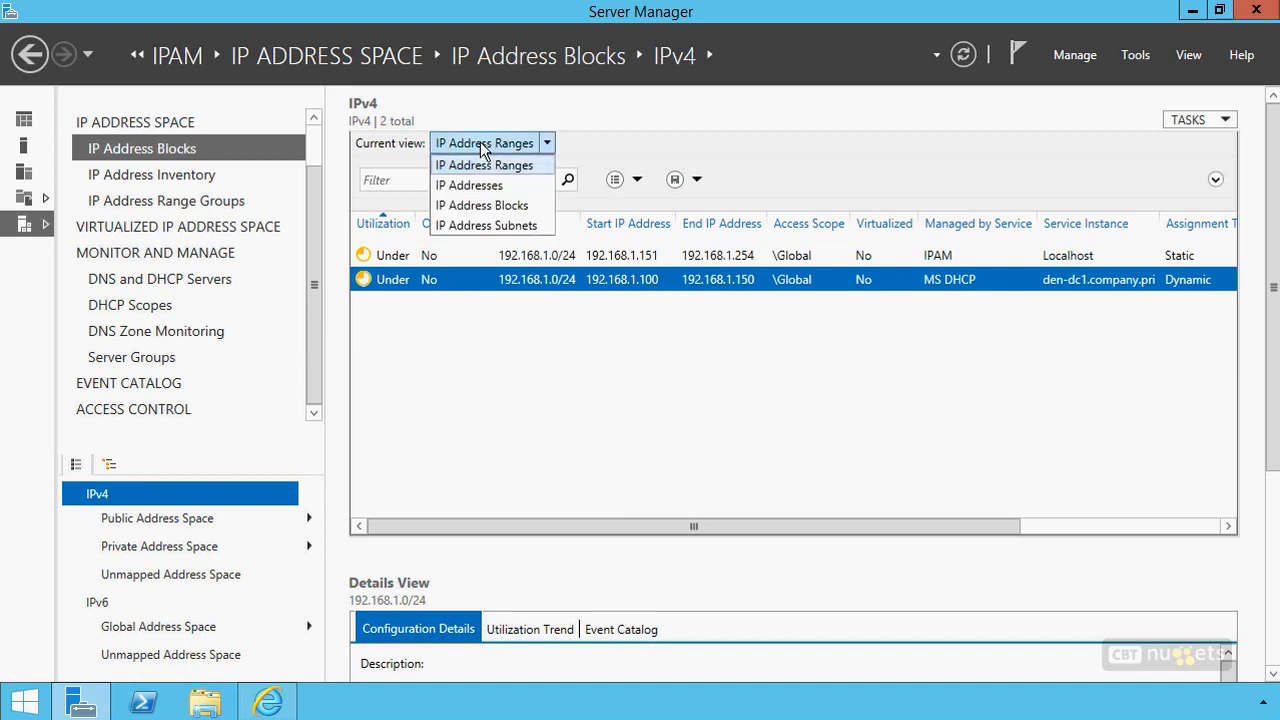
left_click(490, 184)
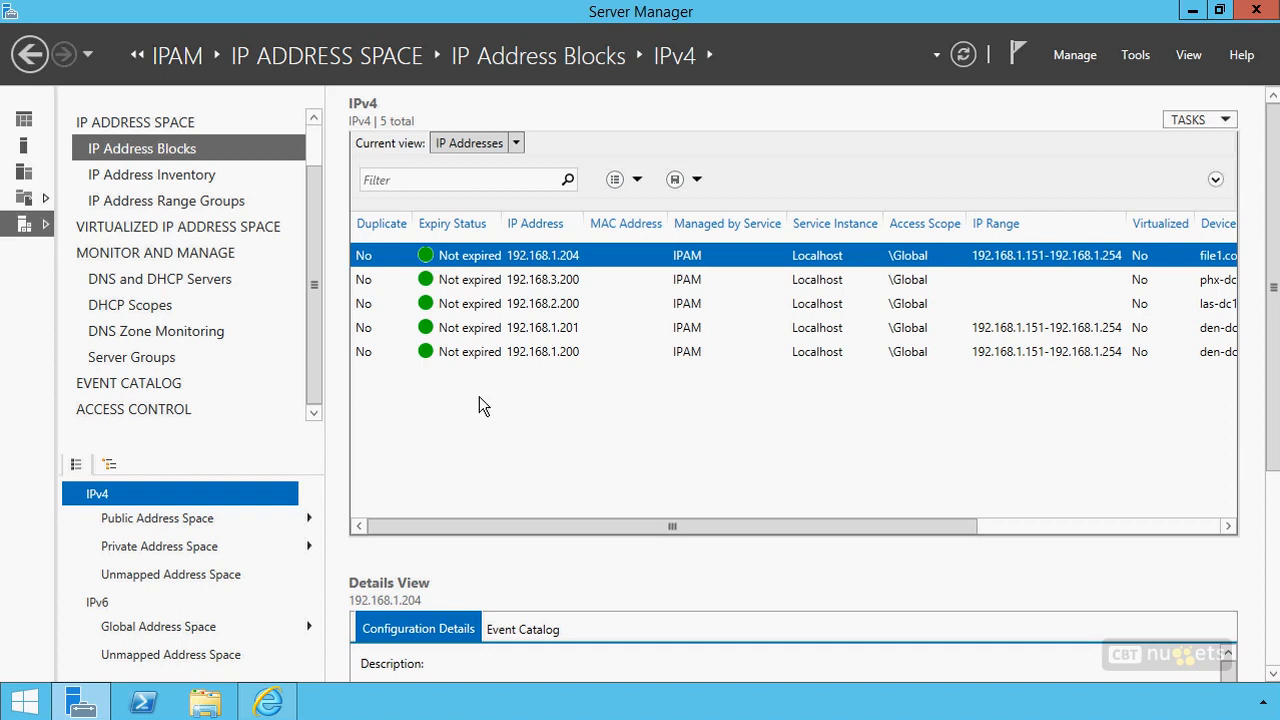
Switch to Internet Explorer and find the section on importing DHCP lease data in the TechNet Managing IP Address Space article
left_click(268, 703)
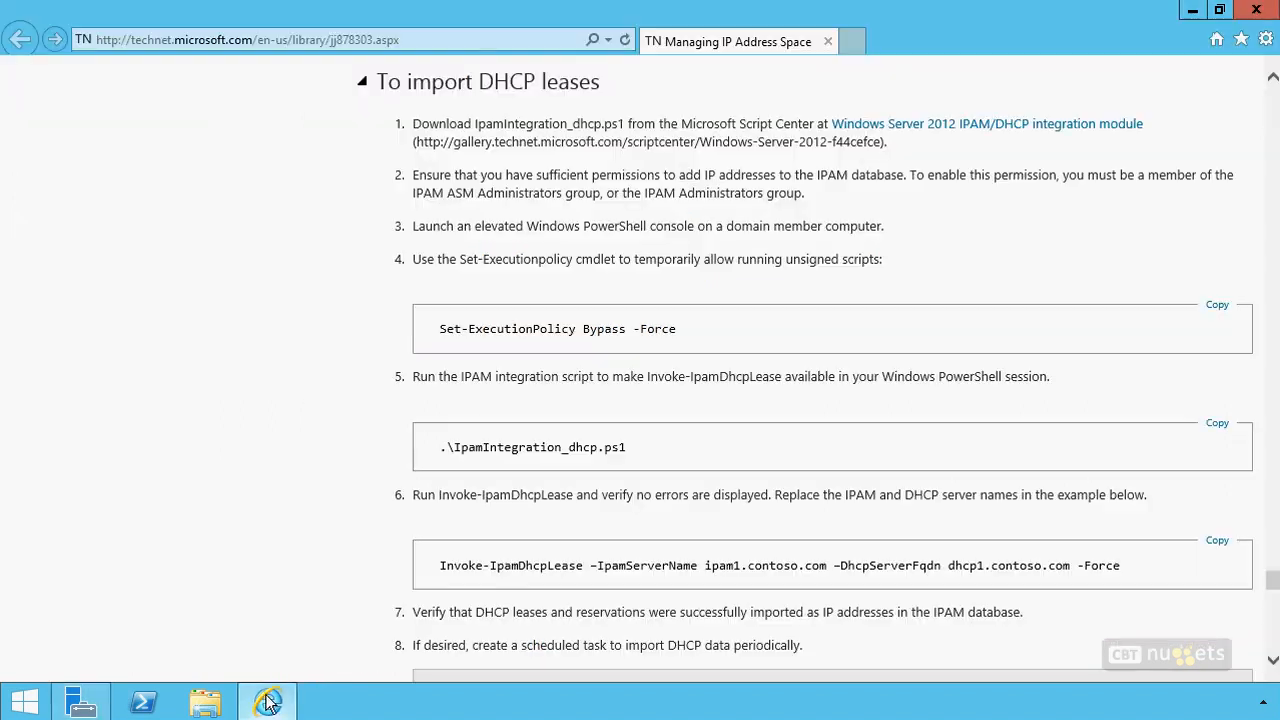
scroll(850, 260, "up", 10)
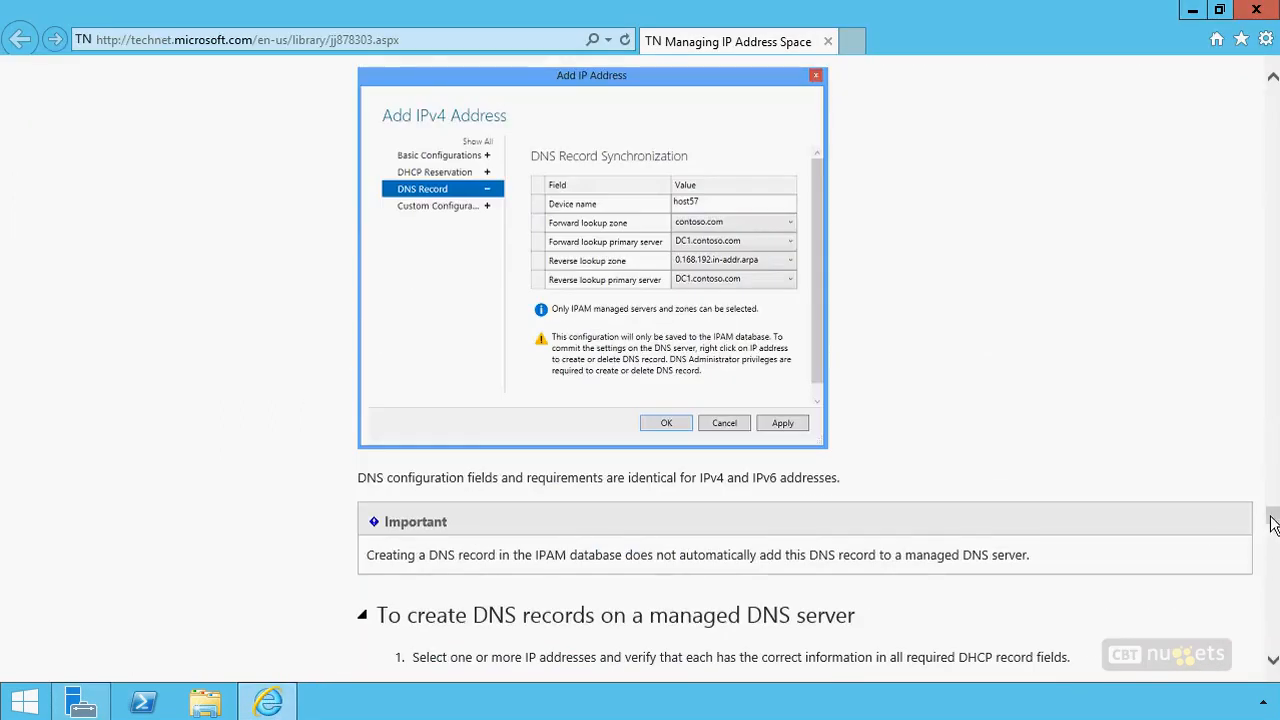
left_click_drag(1271, 517, 1268, 22)
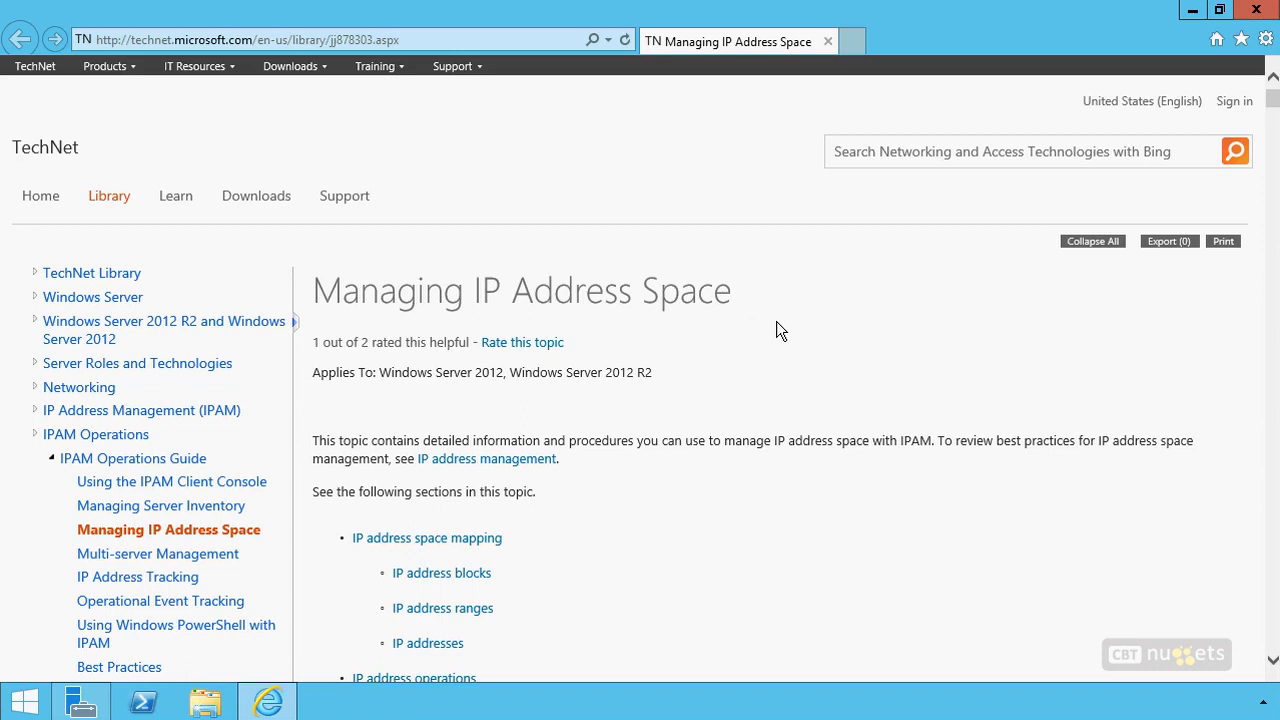
left_click_drag(1273, 100, 1273, 578)
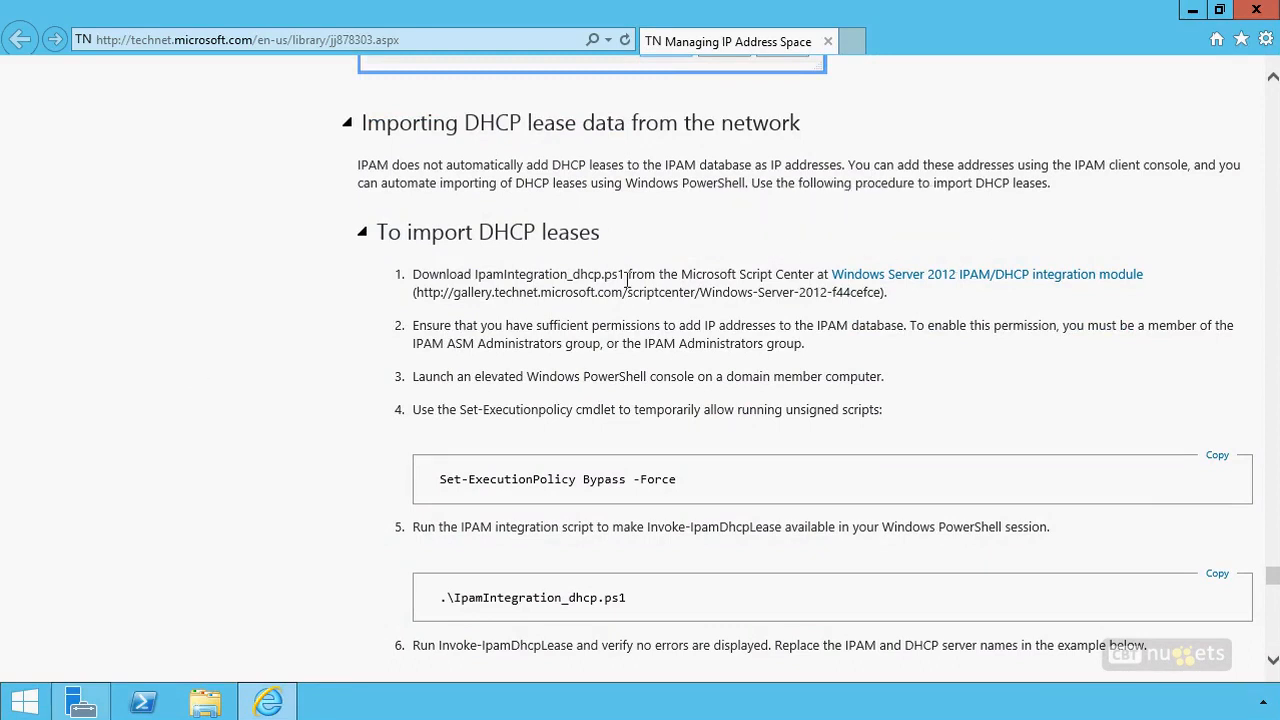
View the Windows Server 2012 IPAM/DHCP integration module page in a new tab and return to the Managing IP Address Space article
right_click(928, 274)
left_click(1030, 303)
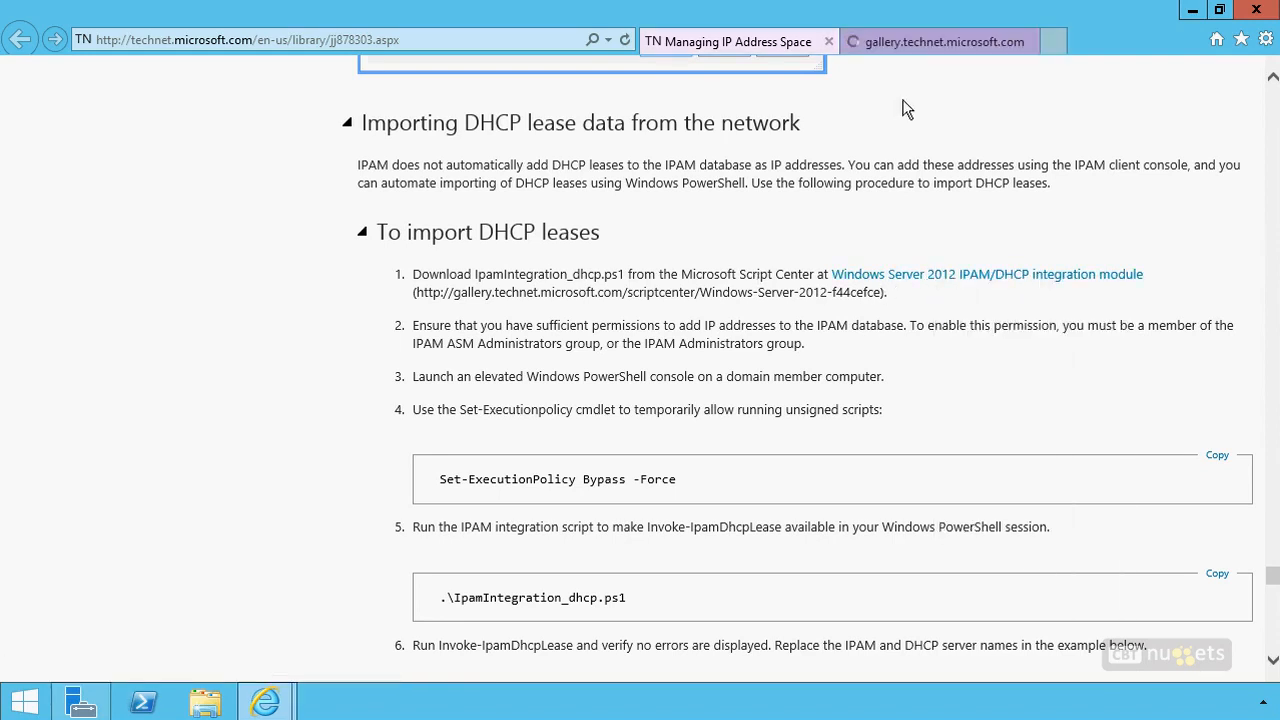
left_click(922, 48)
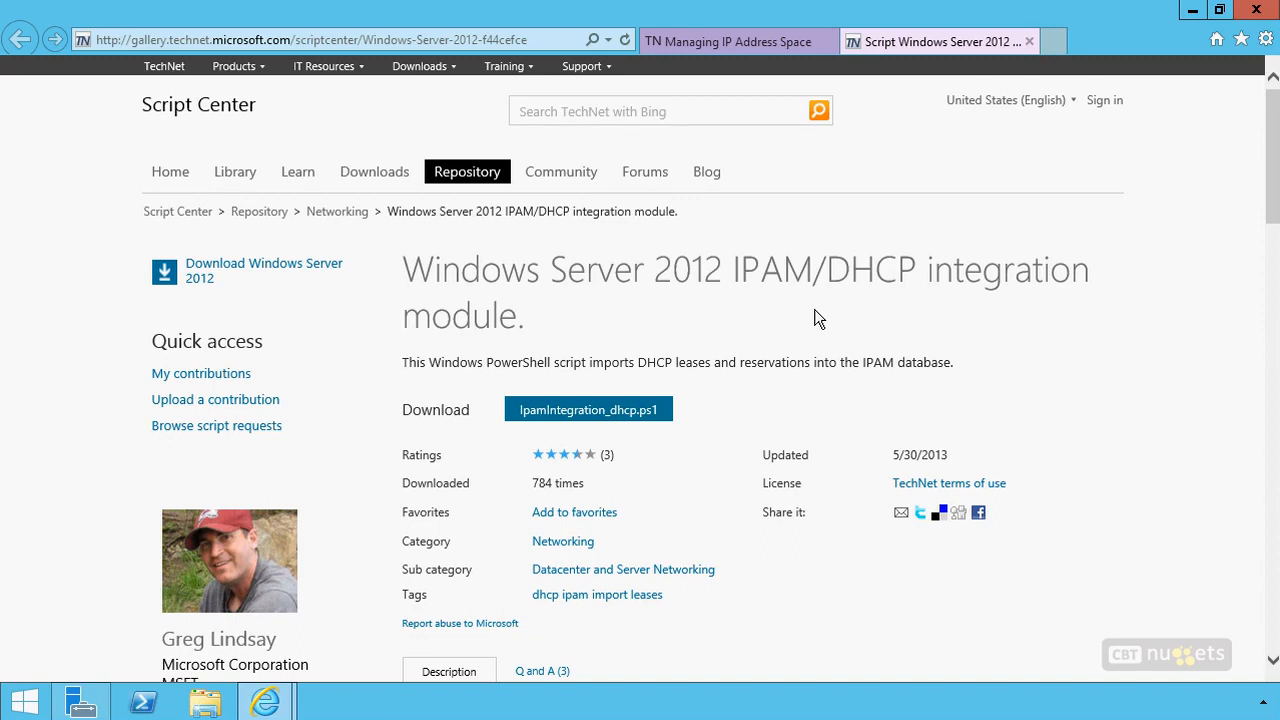
left_click(755, 40)
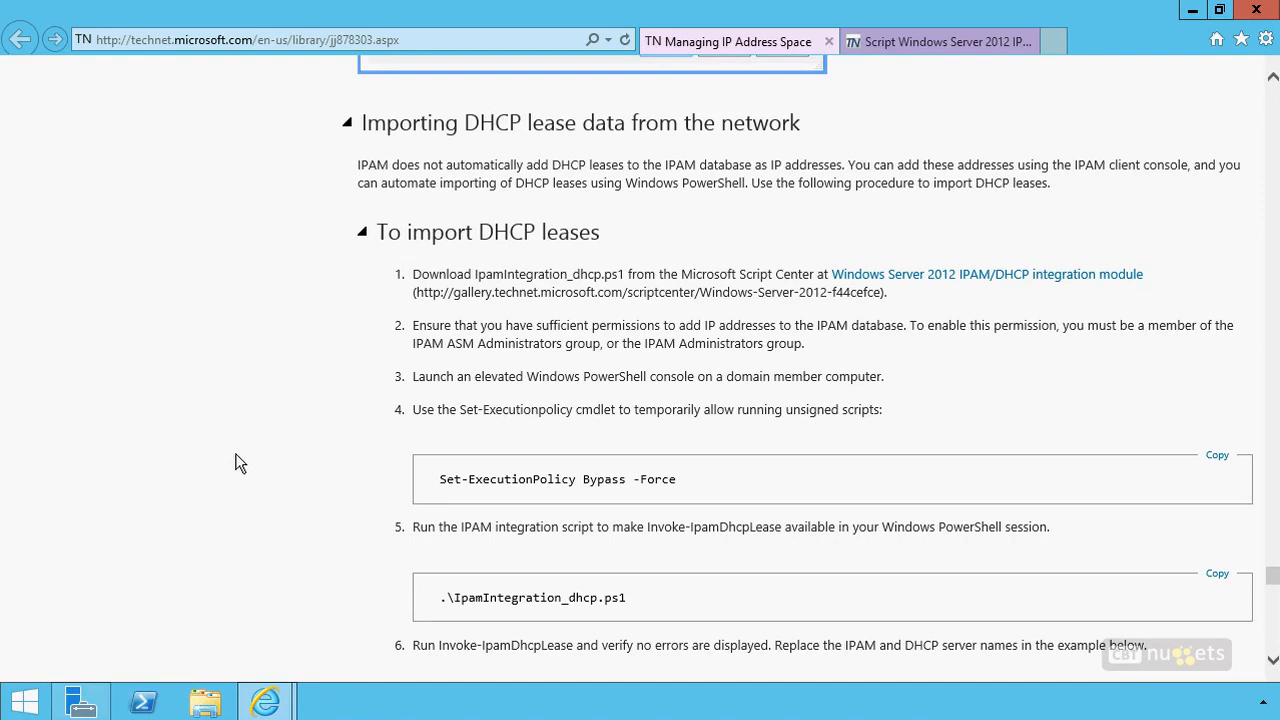
Read the DHCP lease import procedure, examining the Invoke-IpamDhcpLease command and its -Periodic parameter
scroll(300, 560, "down", 3)
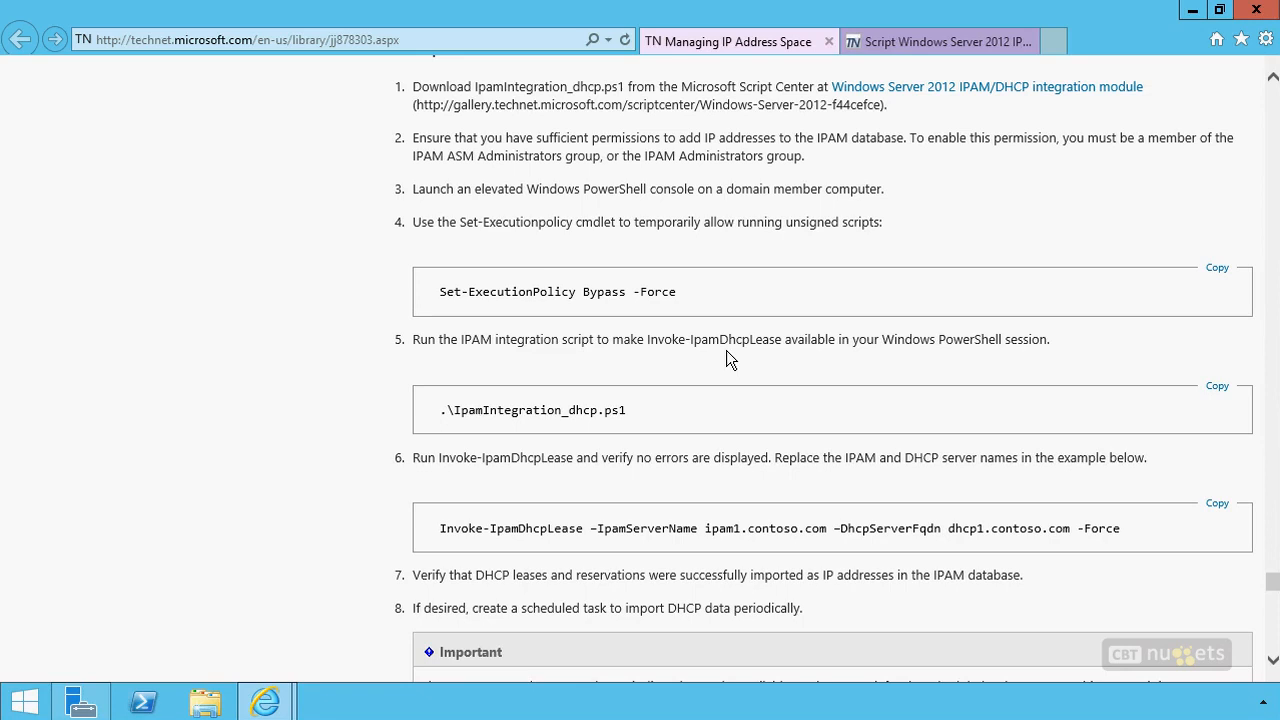
scroll(326, 525, "down", 3)
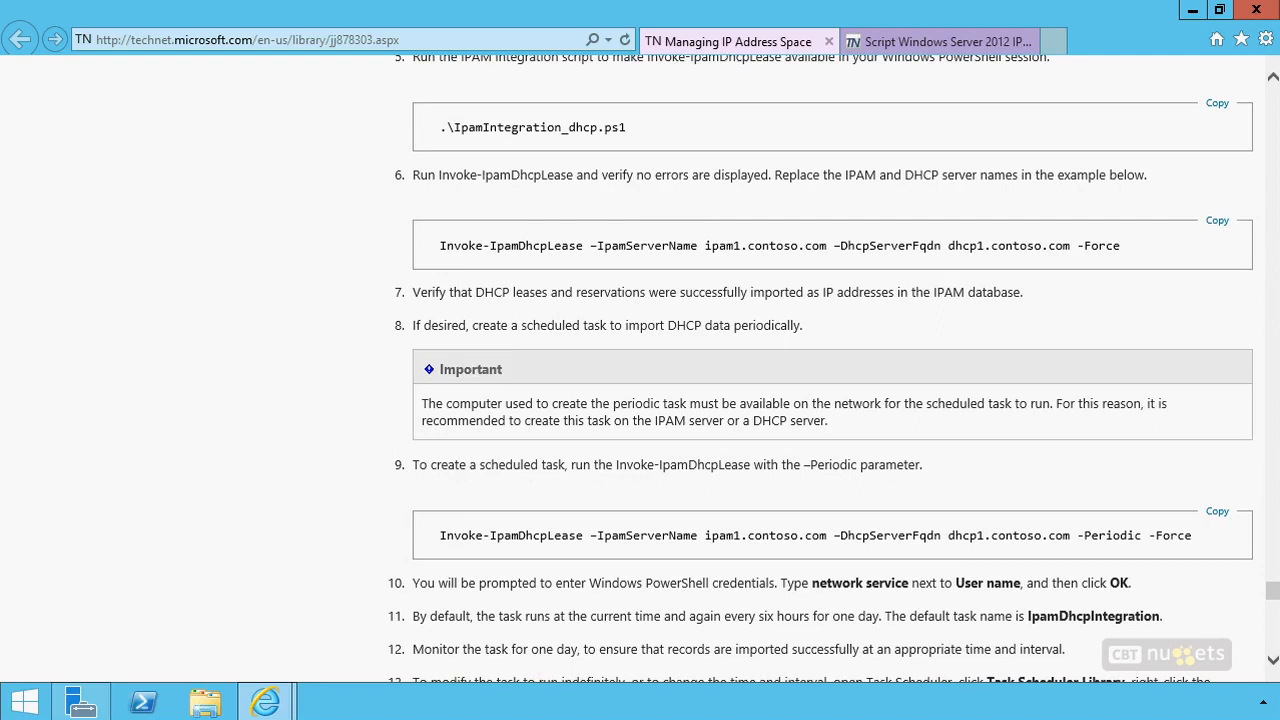
mouse_move(433, 200)
left_mouse_down()
mouse_move(400, 225)
mouse_move(410, 282)
left_mouse_up()
mouse_move(1118, 198)
left_mouse_down()
mouse_move(1157, 257)
mouse_move(1137, 287)
left_mouse_up()
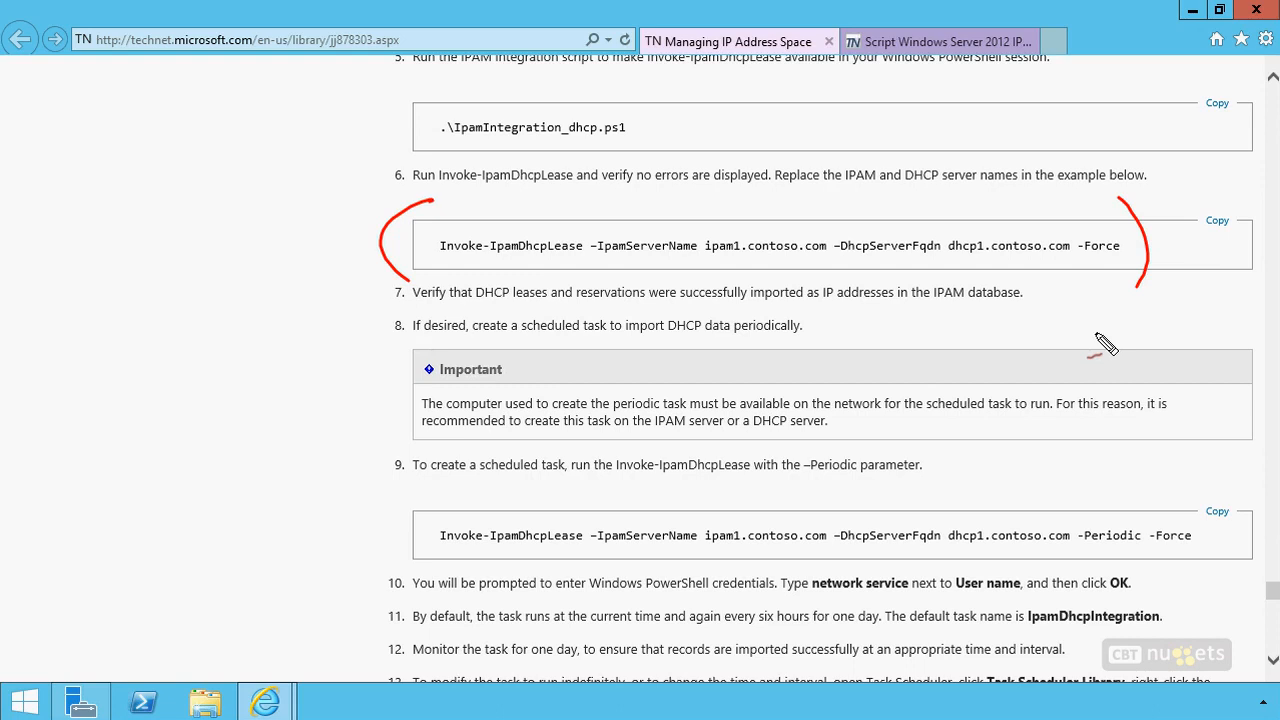
left_click_drag(1090, 516, 1070, 498)
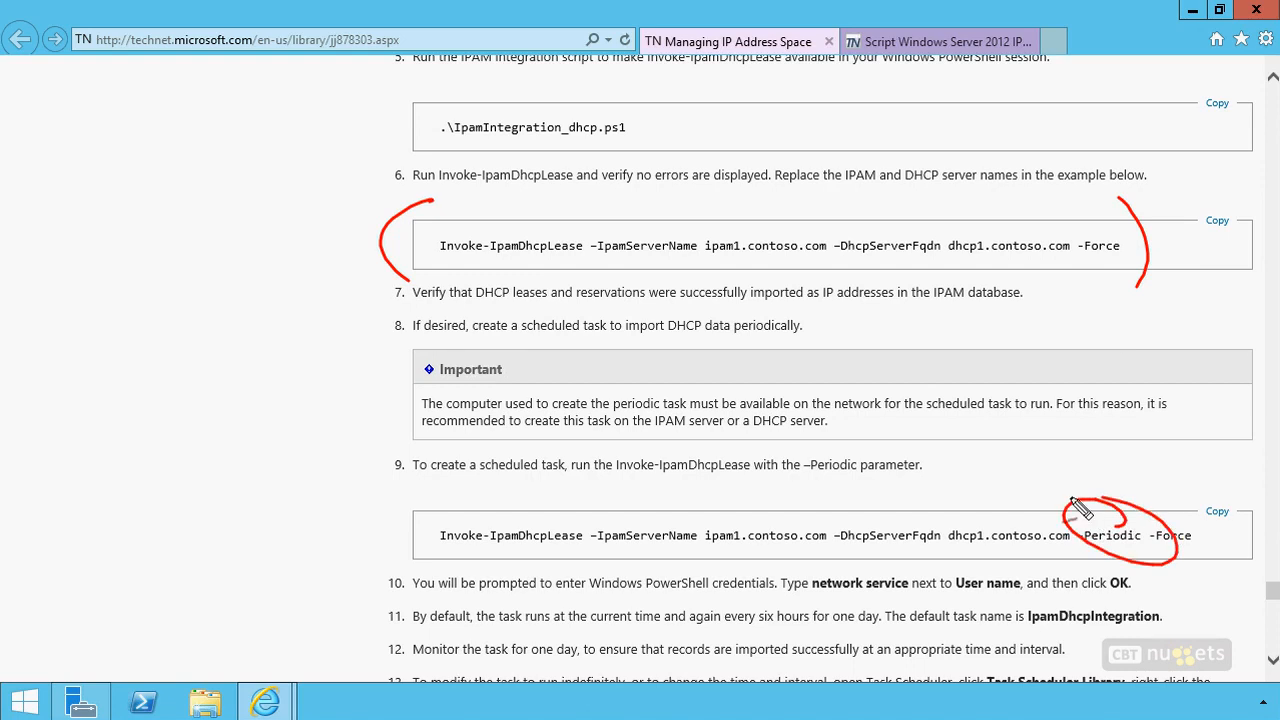
key("Escape")
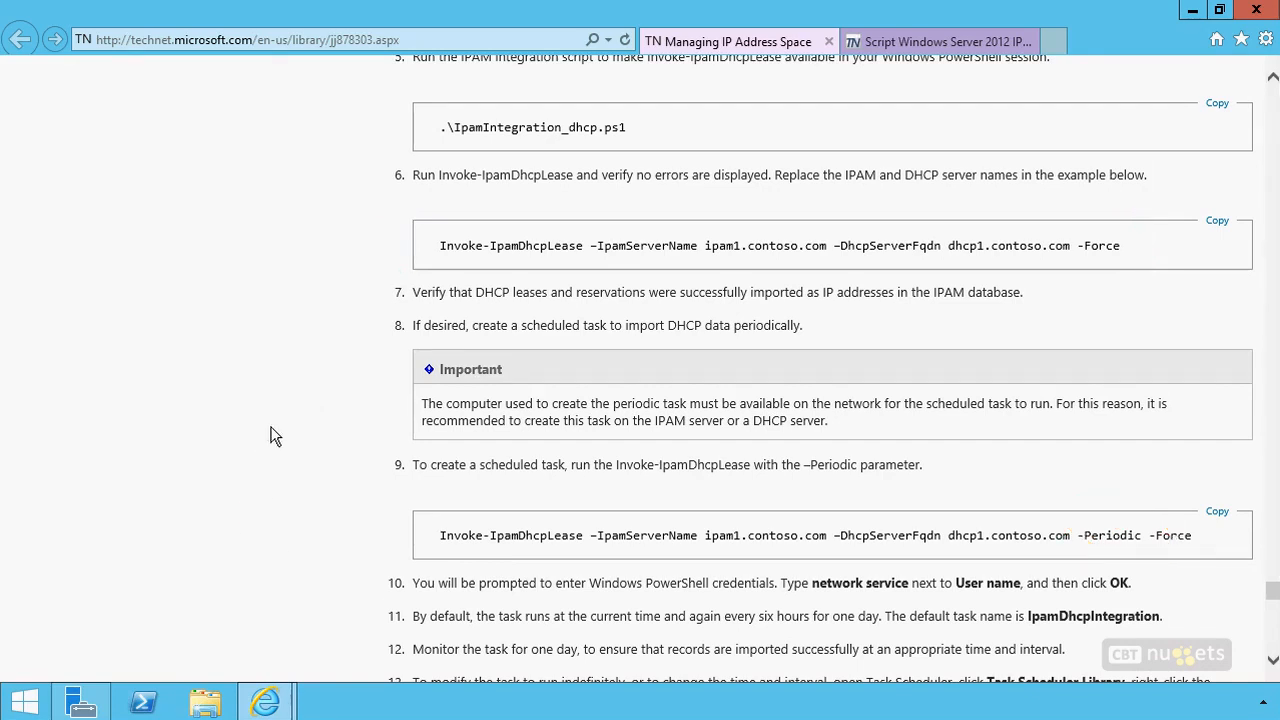
Examine the instructions for changing the IpamDhcpIntegration scheduled task's name and trigger intervals in the Task Scheduler Library
scroll(275, 437, "down", 3)
scroll(275, 437, "up", 1)
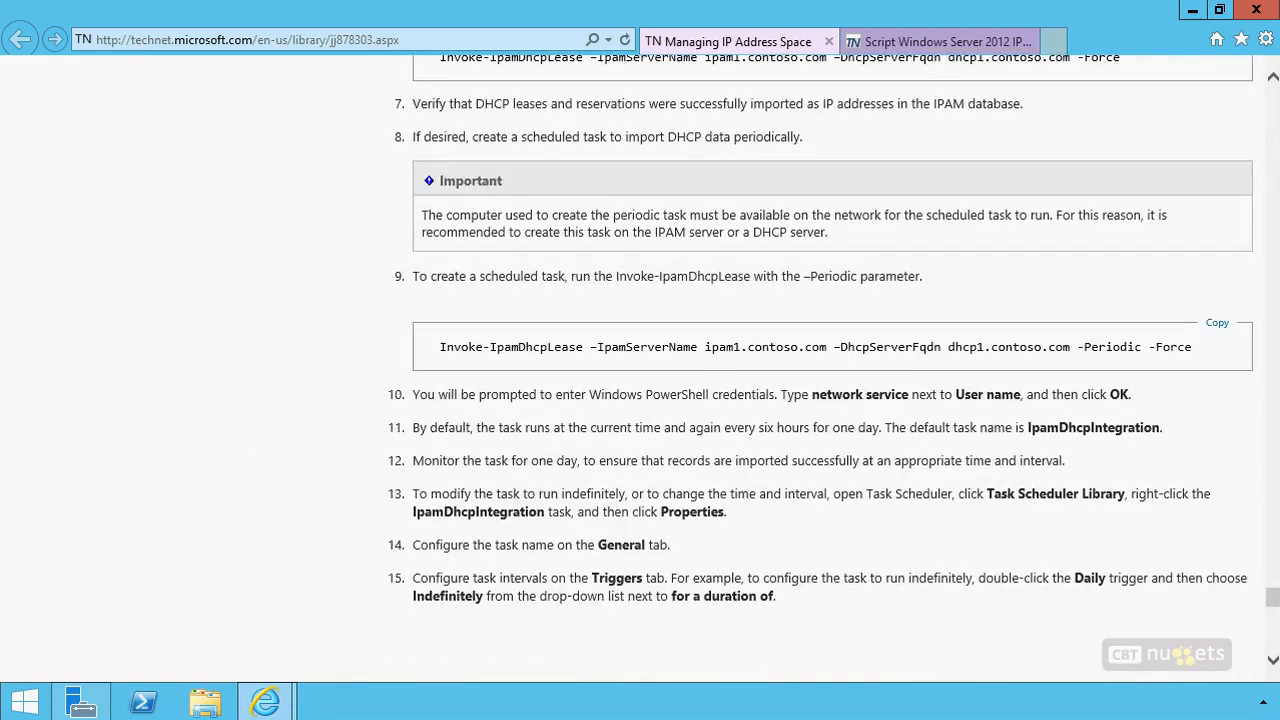
mouse_move(1050, 508)
left_mouse_down()
mouse_move(1064, 522)
mouse_move(960, 528)
mouse_move(1000, 512)
left_mouse_up()
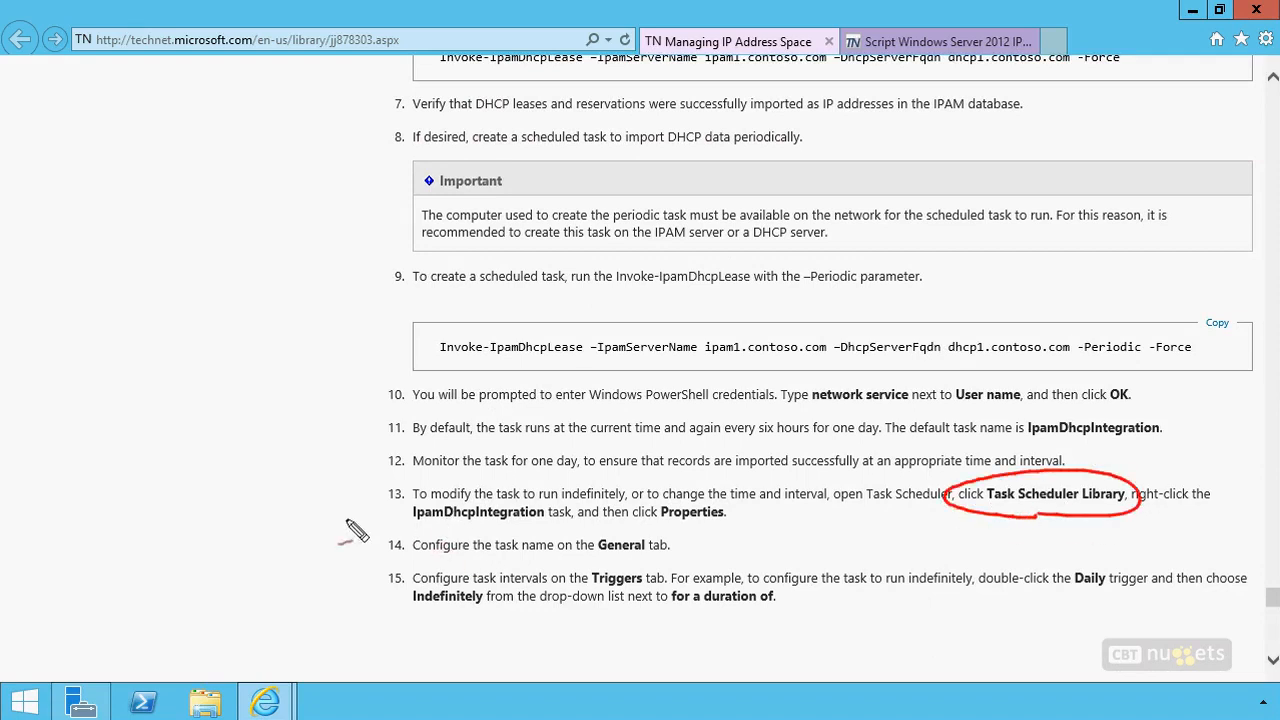
mouse_move(473, 530)
left_mouse_down()
mouse_move(556, 505)
mouse_move(430, 530)
left_mouse_up()
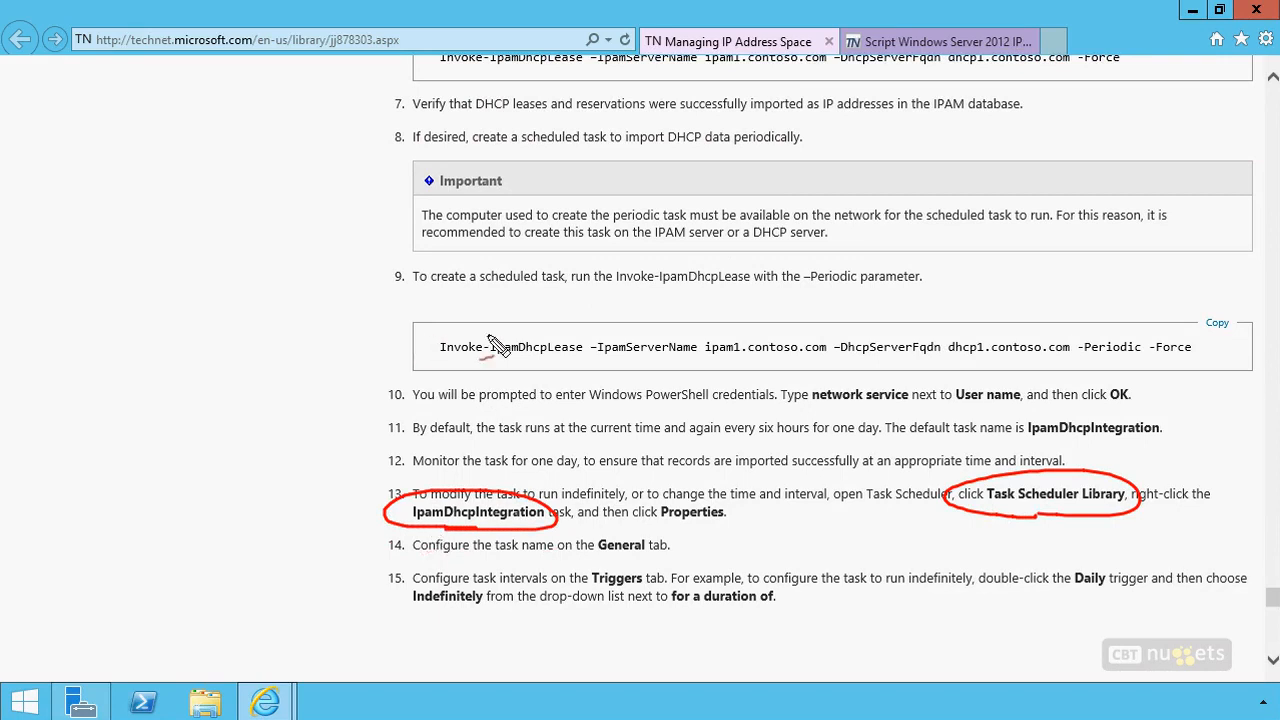
mouse_move(585, 338)
left_mouse_down()
mouse_move(598, 389)
mouse_move(482, 328)
left_mouse_up()
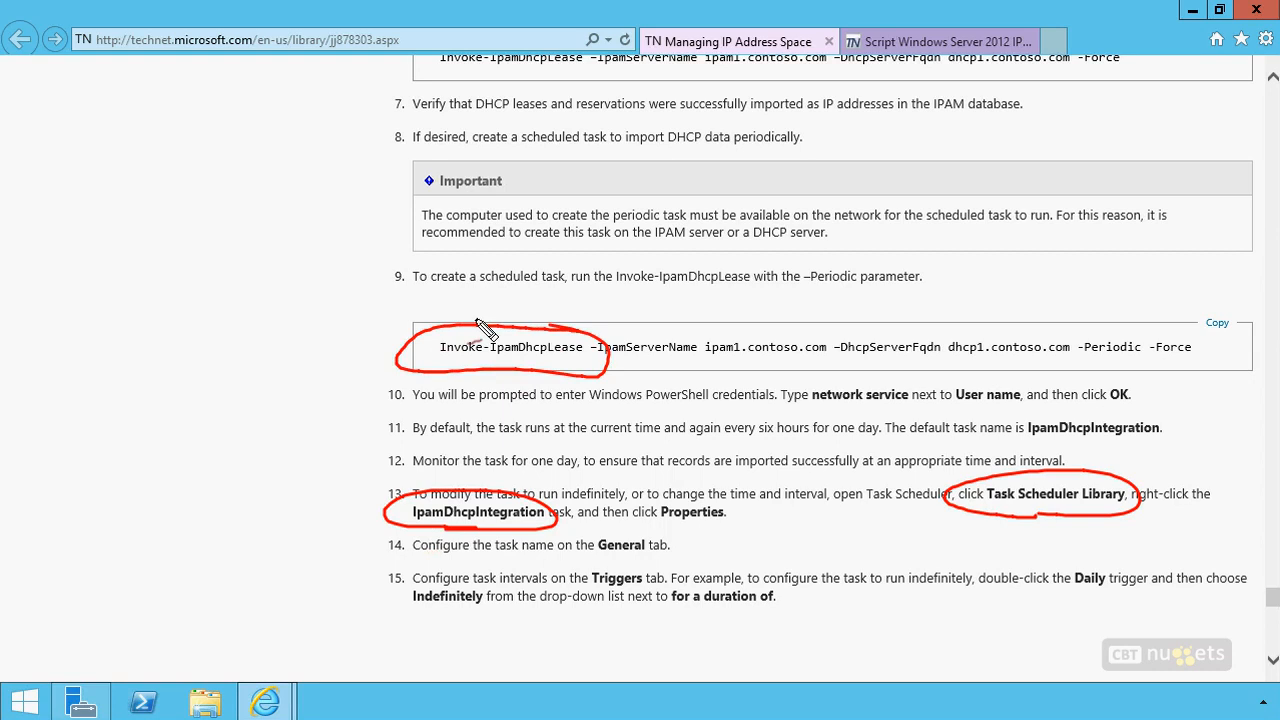
left_click_drag(378, 547, 326, 536)
left_click_drag(380, 585, 326, 576)
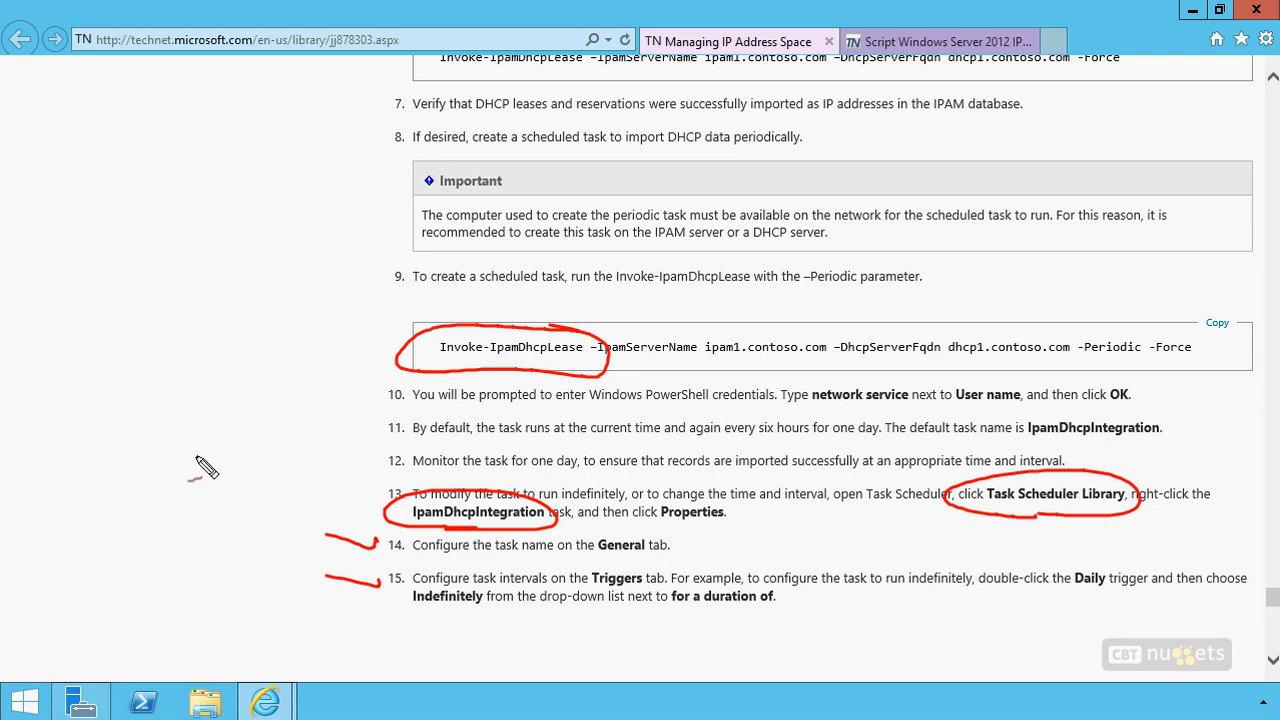
key("Escape")
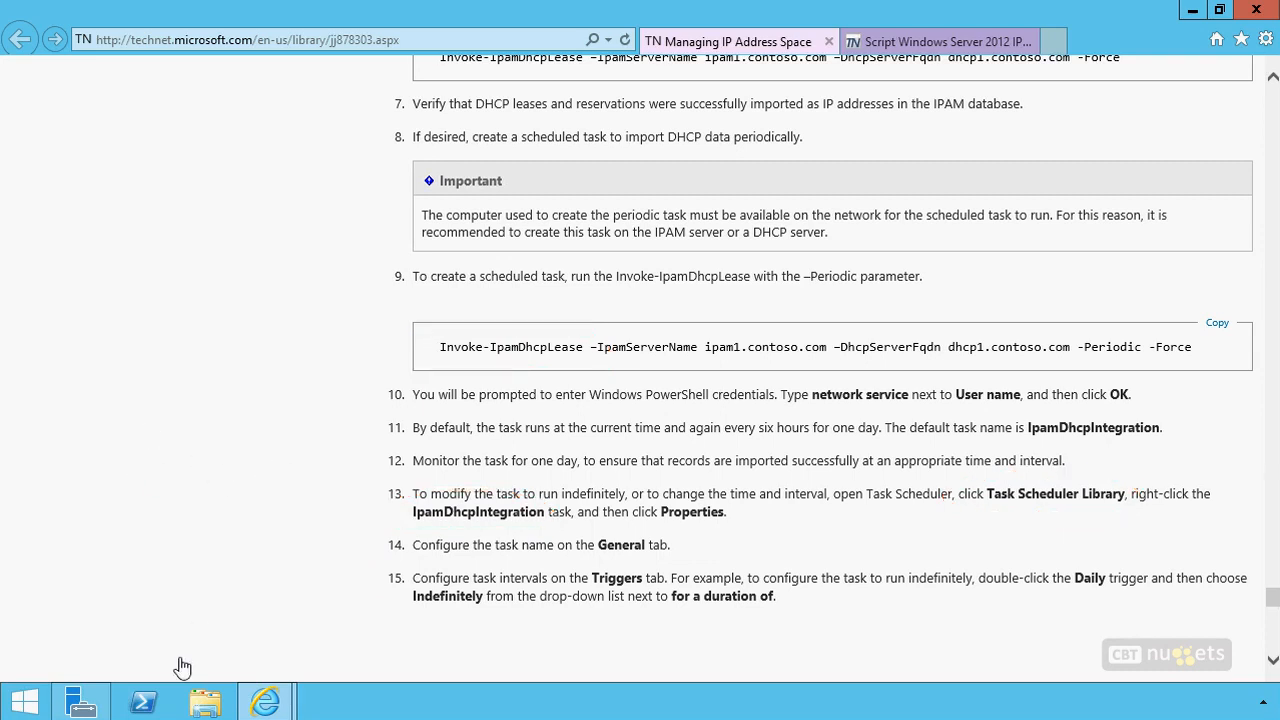
Switch to Windows PowerShell and request the help examples for Move-IpamDatabase with get-help and -exa
left_click(145, 705)
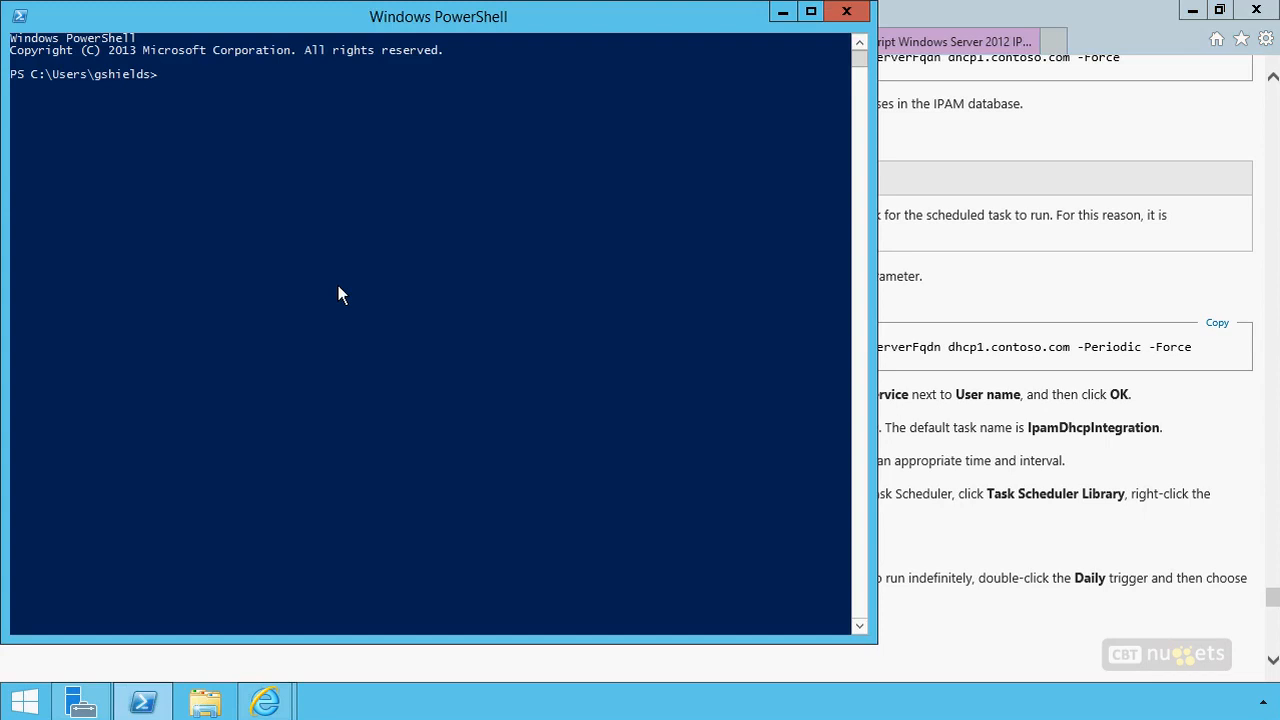
type("move-ipamda")
key("Tab")
key("Home")
type("get-help")
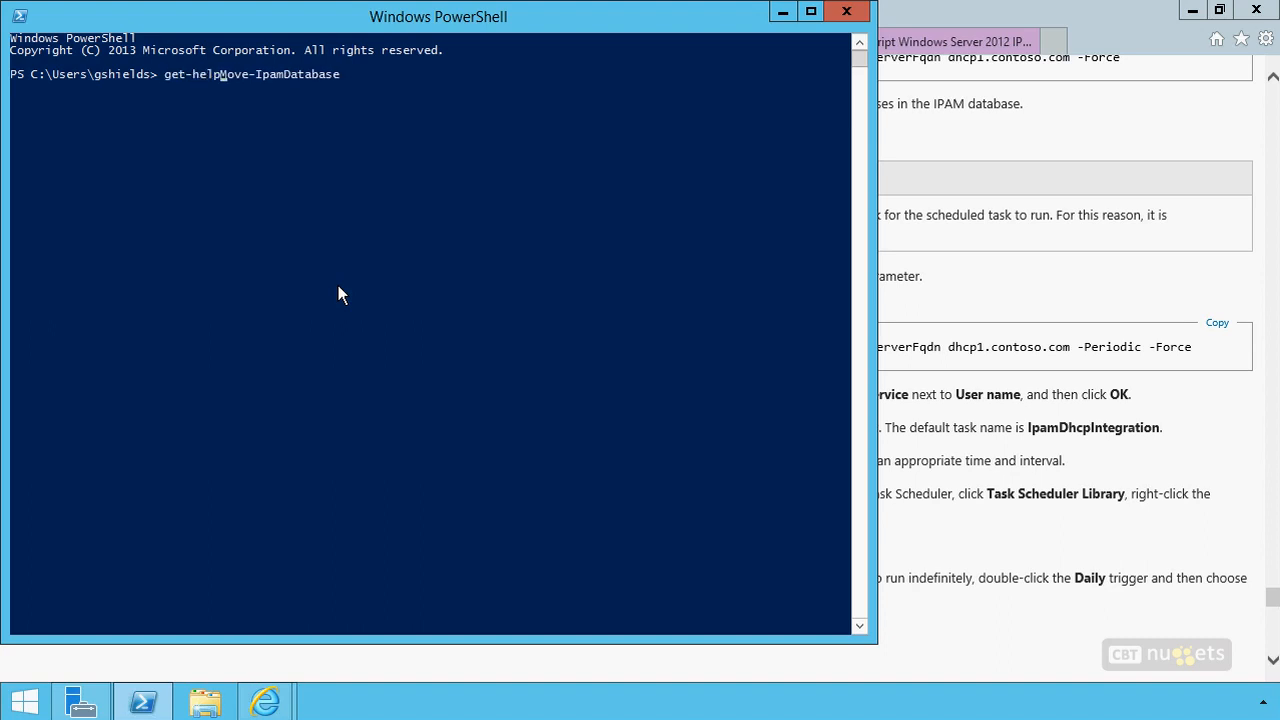
key("End")
type("-exa")
key("Return")
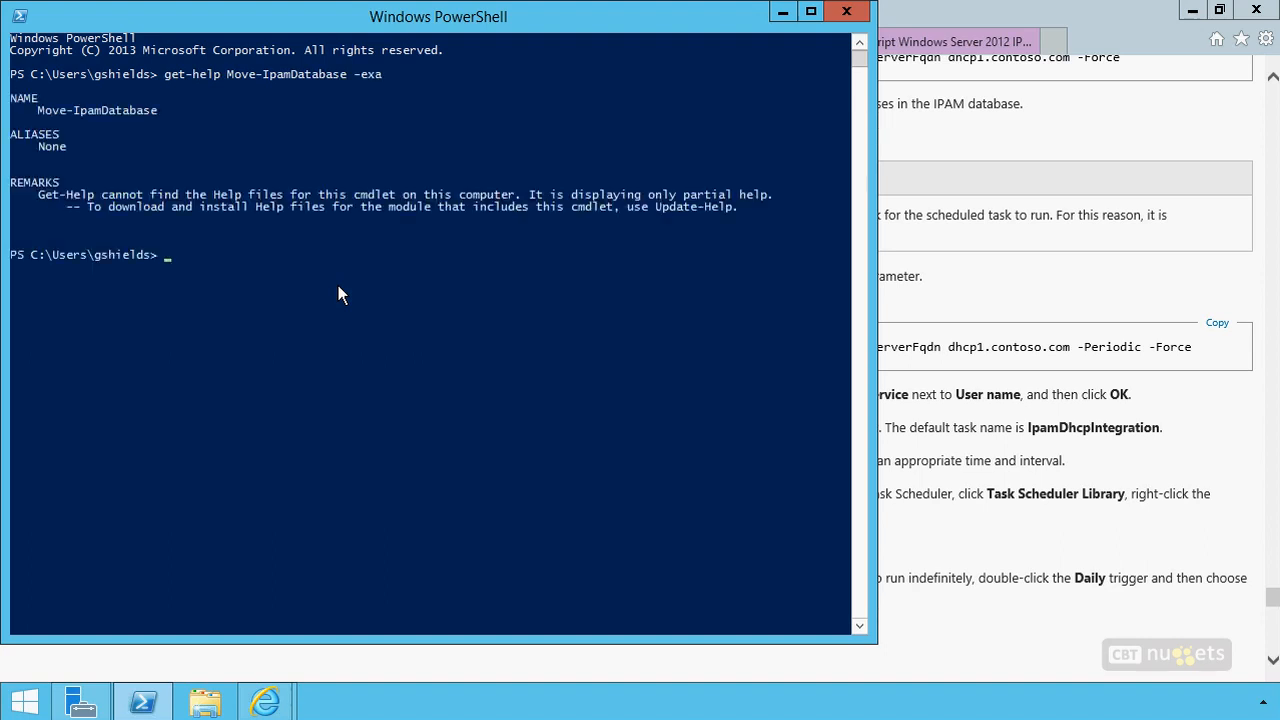
Show the general help for Move-IpamDatabase by rerunning get-help without the -exa option
key("Up")
key("BackSpace")
key("Return")
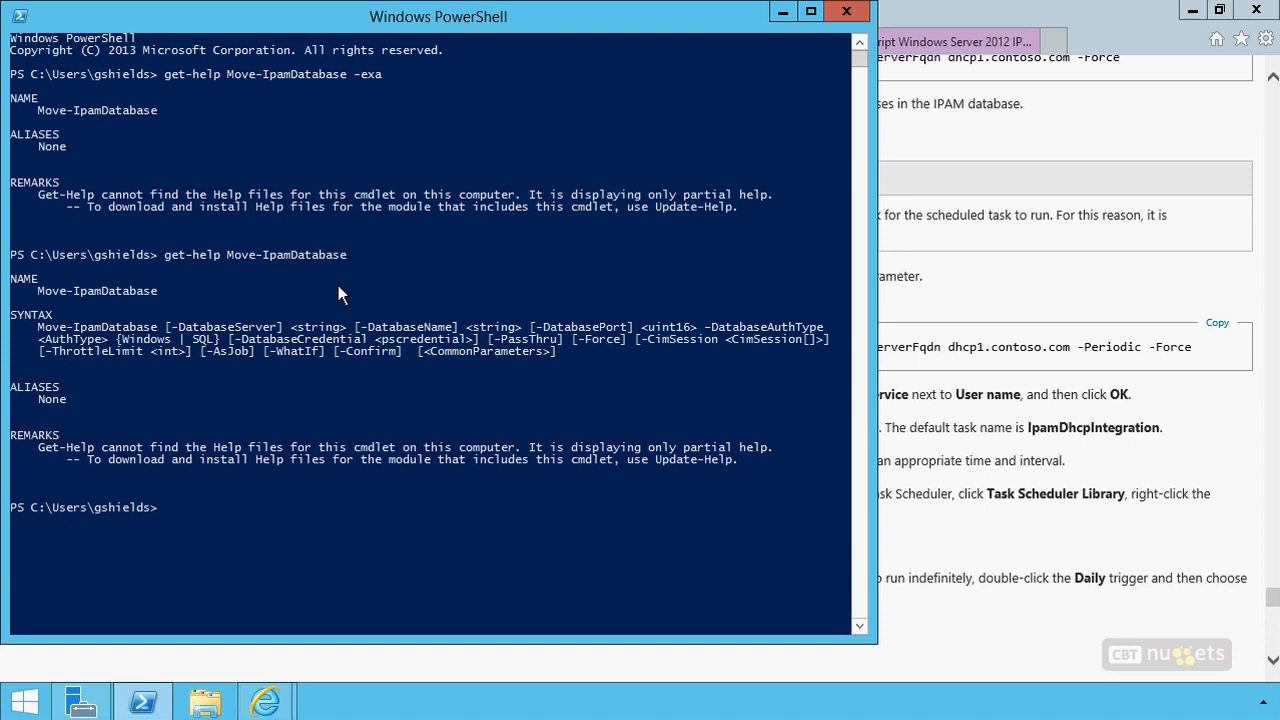
Clear the console and list all IPAM cmdlets with gcm | where name -like "*ipam*"
type("cls")
key("Return")
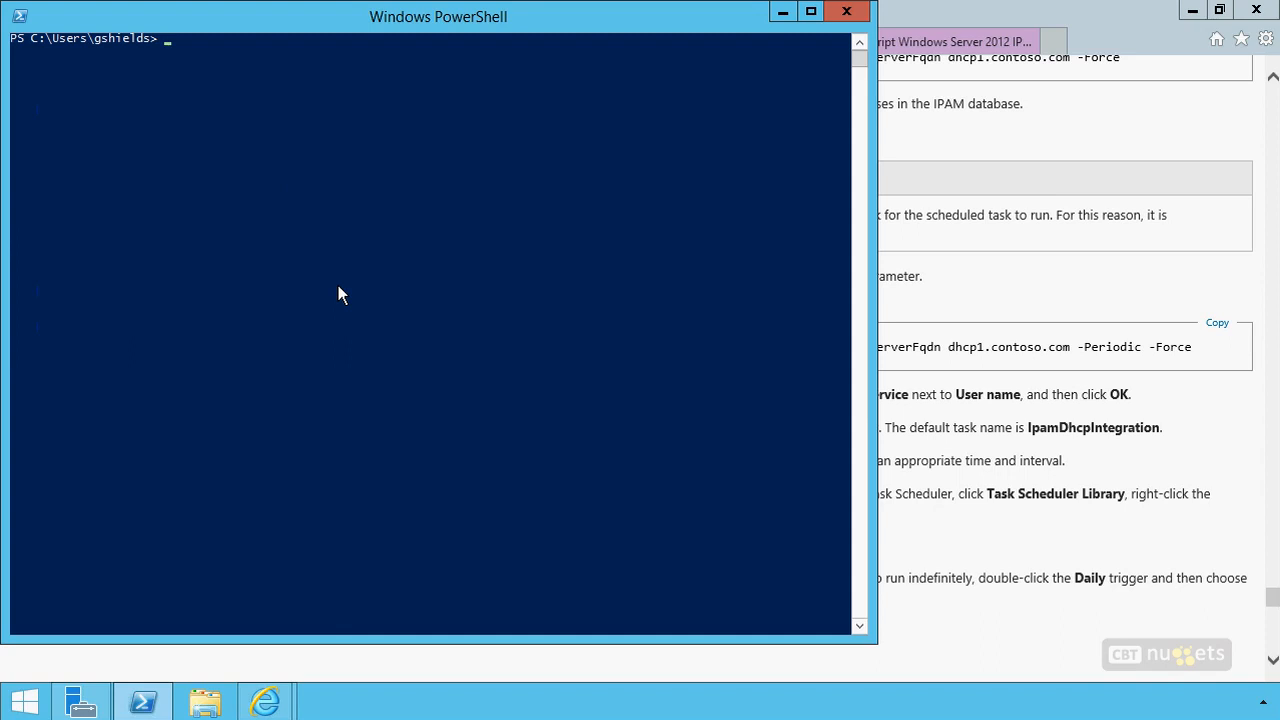
type("gcm | where name -like")
type(" *")
key("BackSpace")
type("\"*ipam")
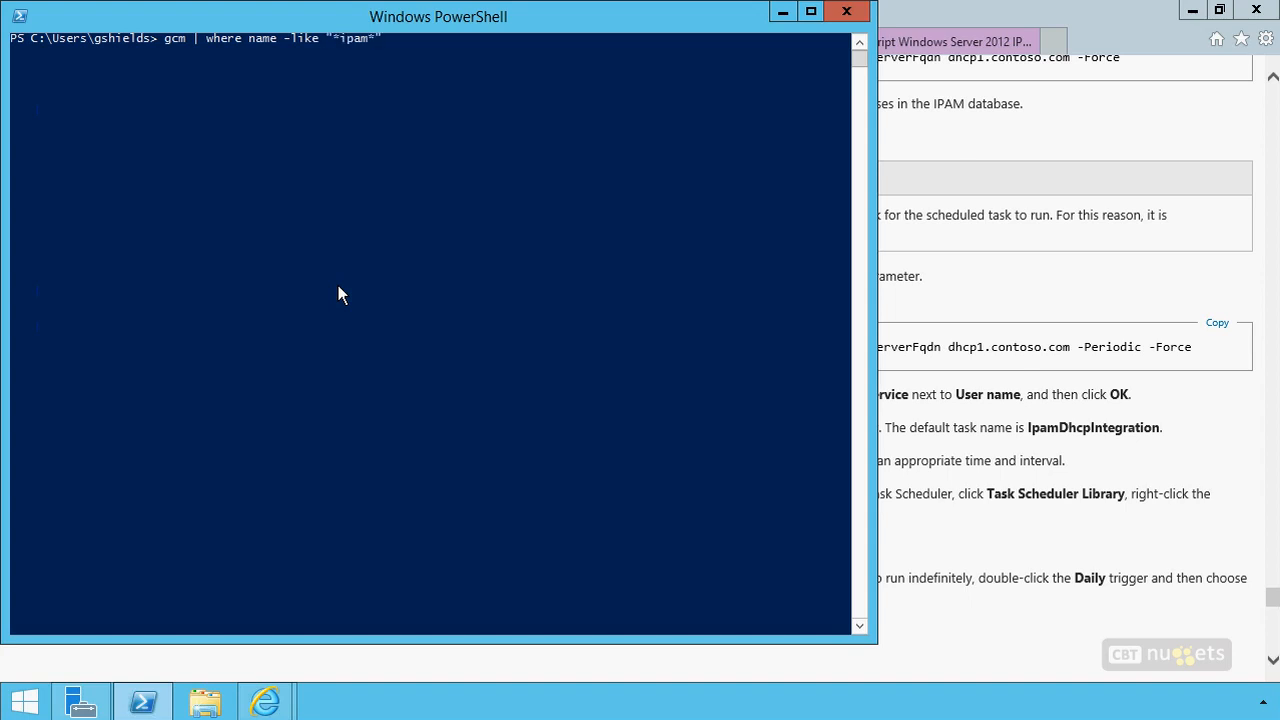
type("*\"")
key("Return")
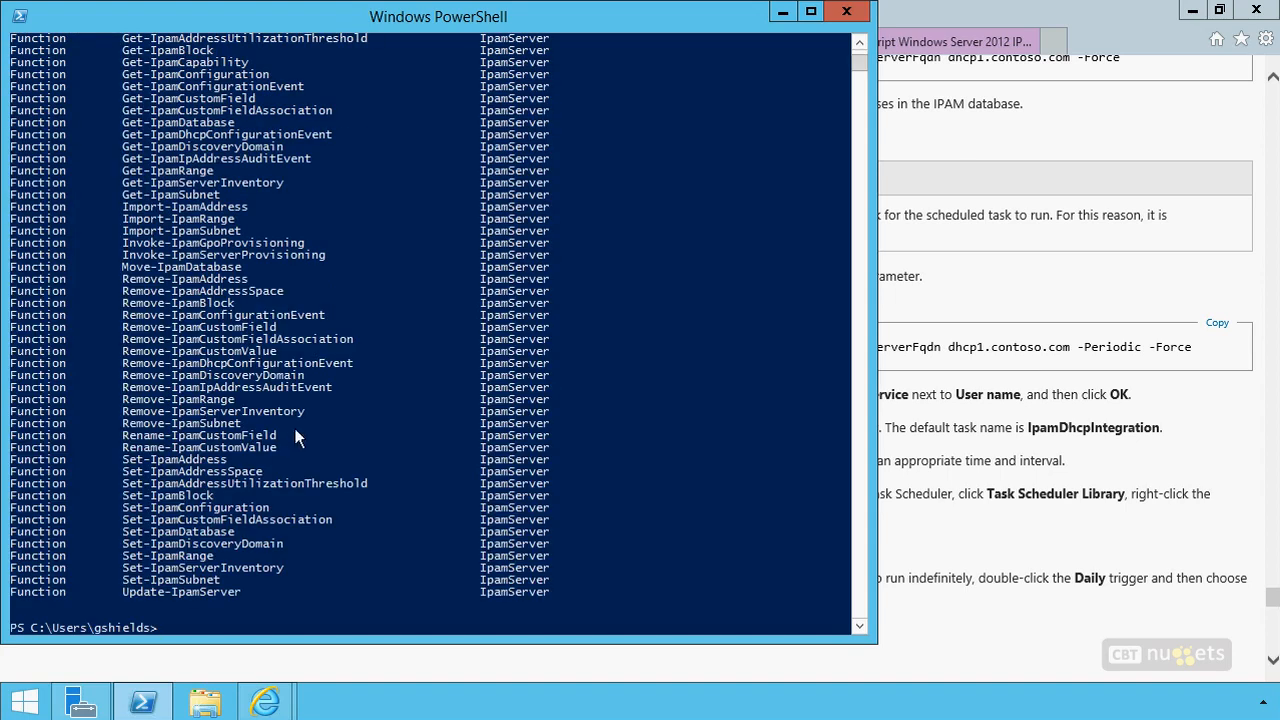
Review the listed IpamServer cmdlets from Add-IpamAddress through Update-IpamServer
scroll(300, 430, "up", 8)
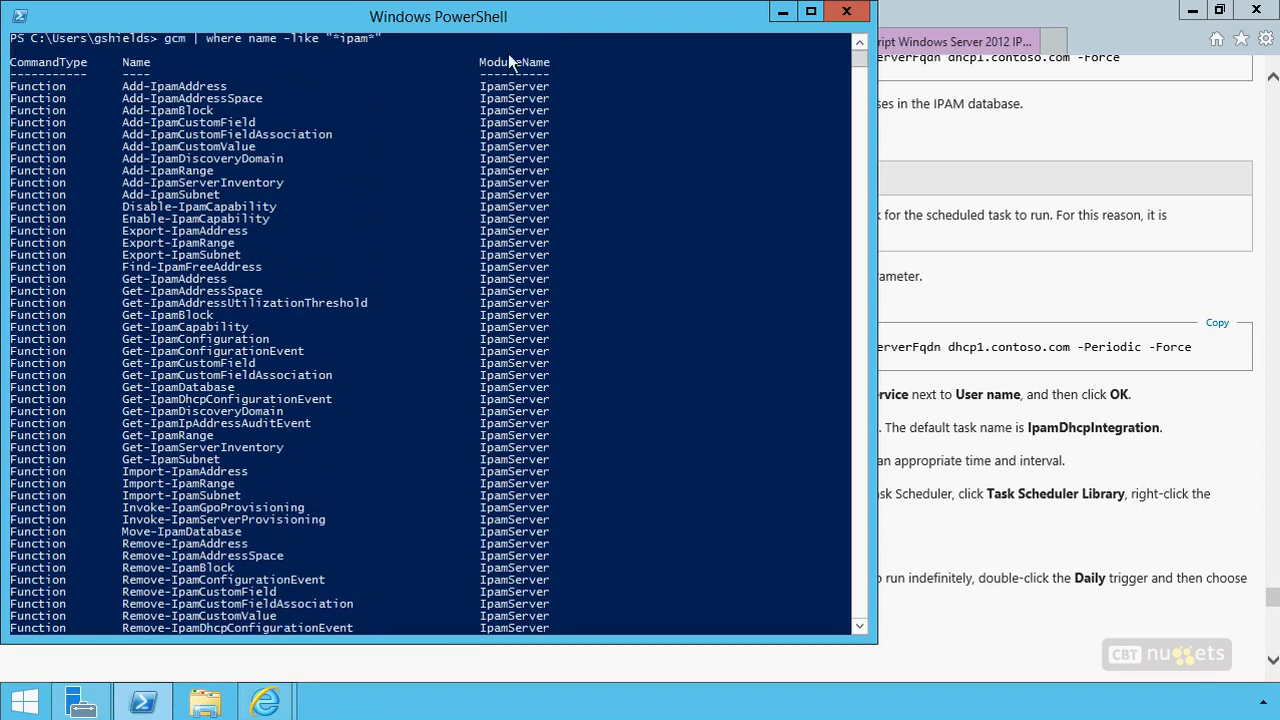
scroll(266, 450, "down", 7)
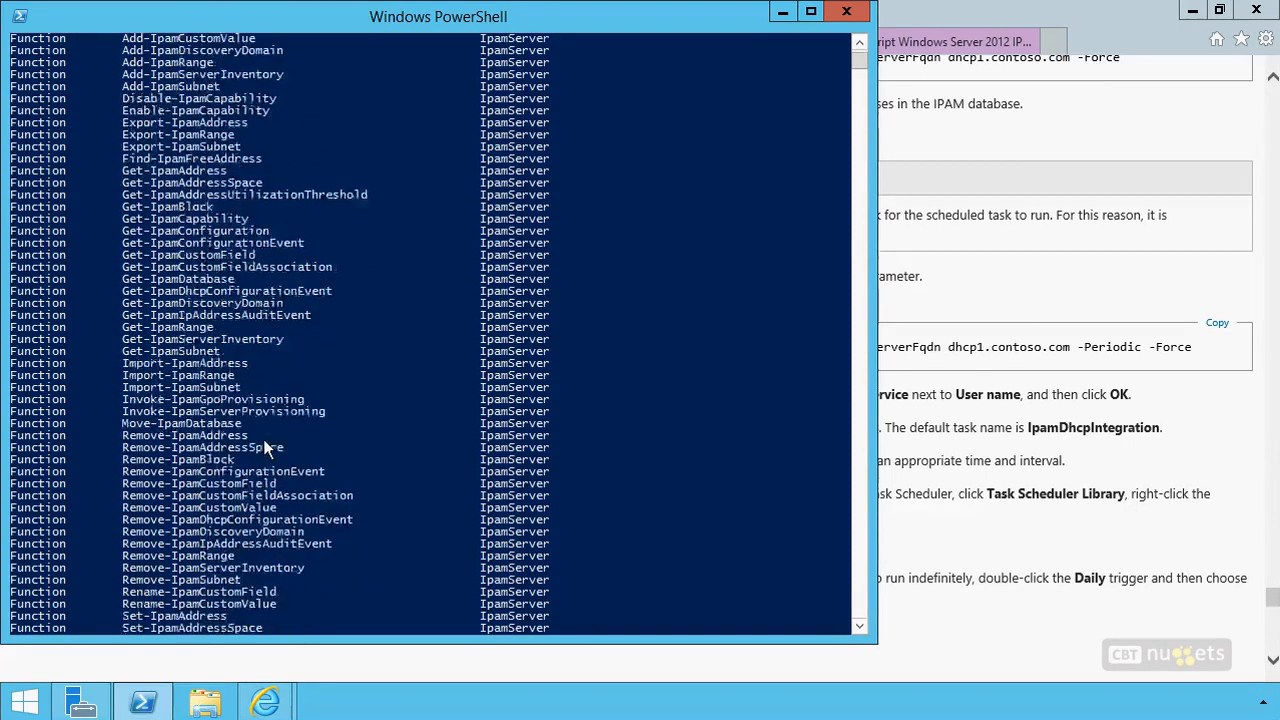
scroll(265, 445, "down", 1)
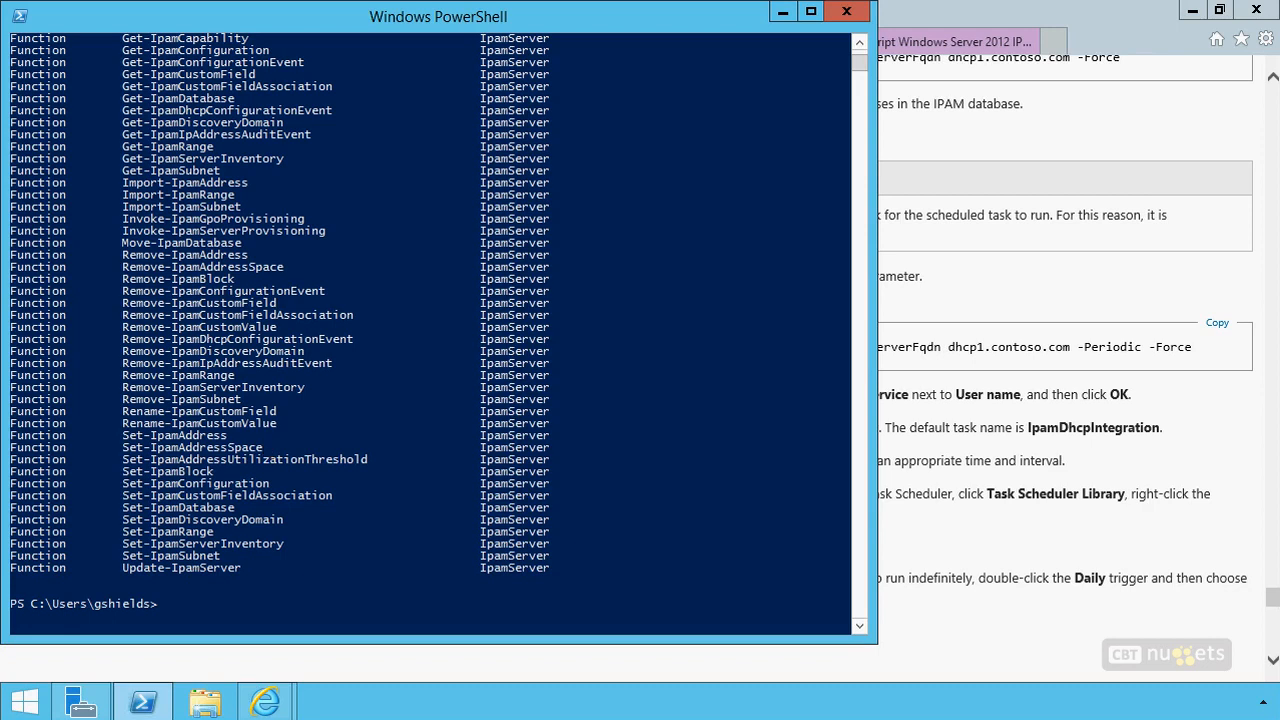
mouse_move(797, 190)
left_mouse_down()
mouse_move(737, 223)
mouse_move(805, 195)
left_mouse_up()
left_click_drag(769, 267, 769, 296)
mouse_move(800, 313)
left_mouse_down()
mouse_move(760, 326)
mouse_move(795, 368)
mouse_move(746, 370)
left_mouse_up()
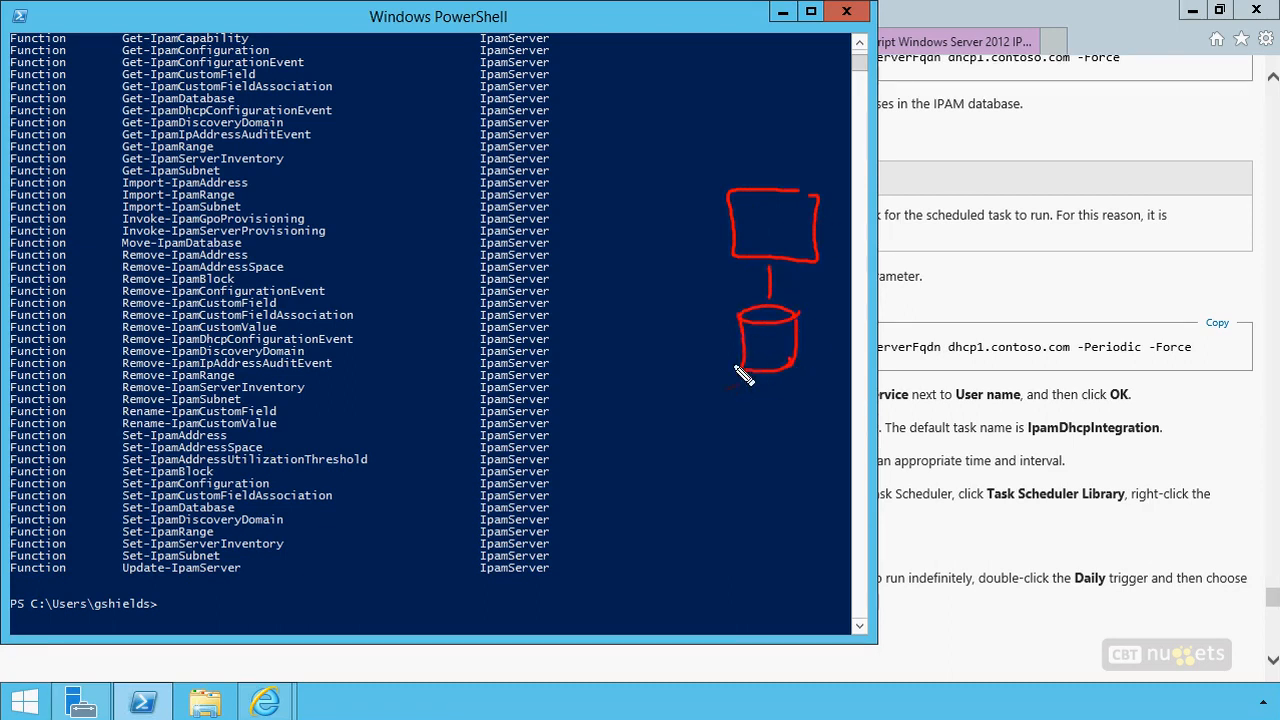
mouse_move(617, 189)
left_mouse_down()
mouse_move(563, 196)
mouse_move(566, 245)
left_mouse_up()
left_click_drag(549, 200, 508, 243)
left_click_drag(508, 243, 566, 245)
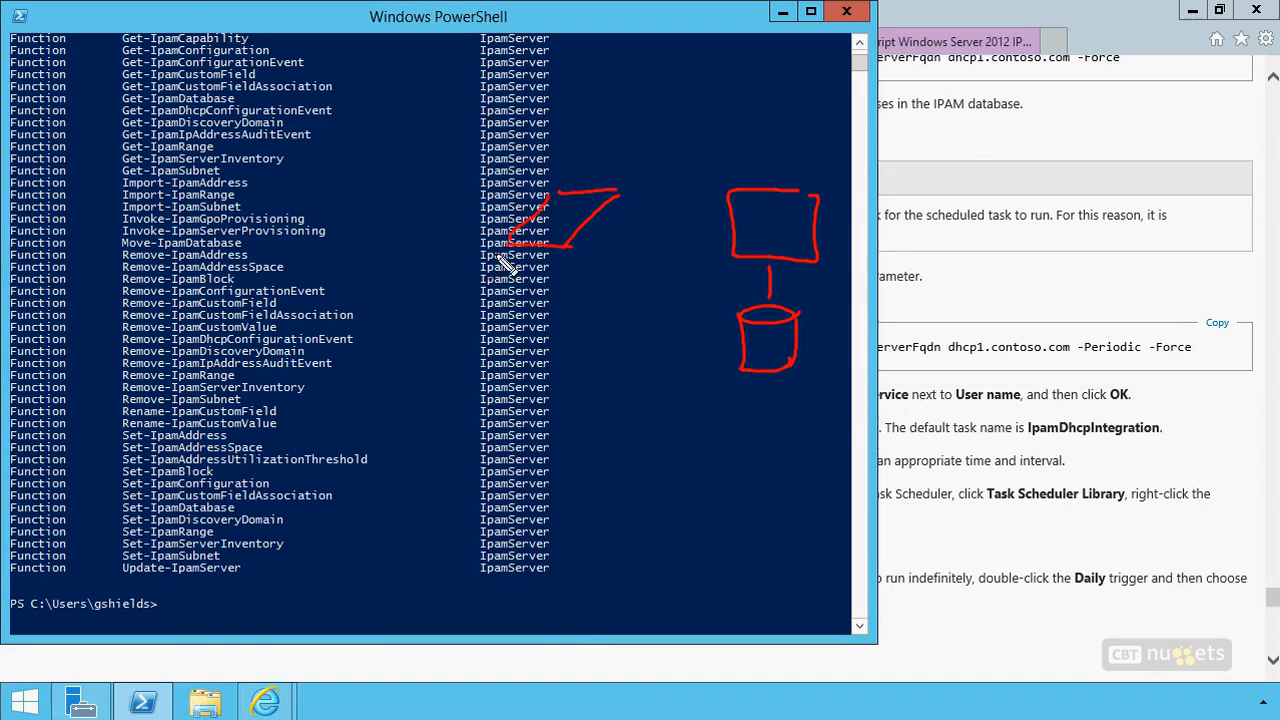
mouse_move(580, 62)
left_mouse_down()
mouse_move(632, 102)
mouse_move(770, 92)
mouse_move(770, 156)
left_mouse_up()
left_click_drag(738, 140, 784, 140)
mouse_move(752, 220)
left_mouse_down()
mouse_move(766, 238)
mouse_move(797, 238)
left_mouse_up()
left_click_drag(574, 76, 630, 100)
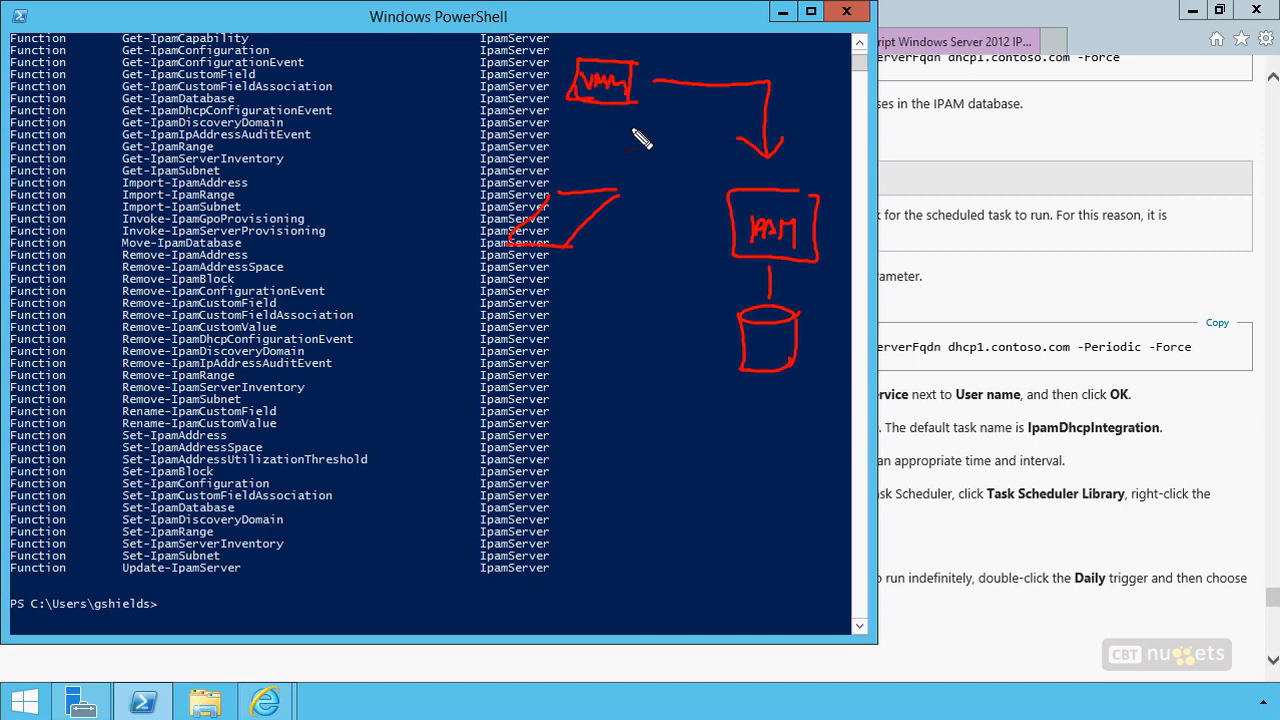
left_click_drag(597, 171, 590, 158)
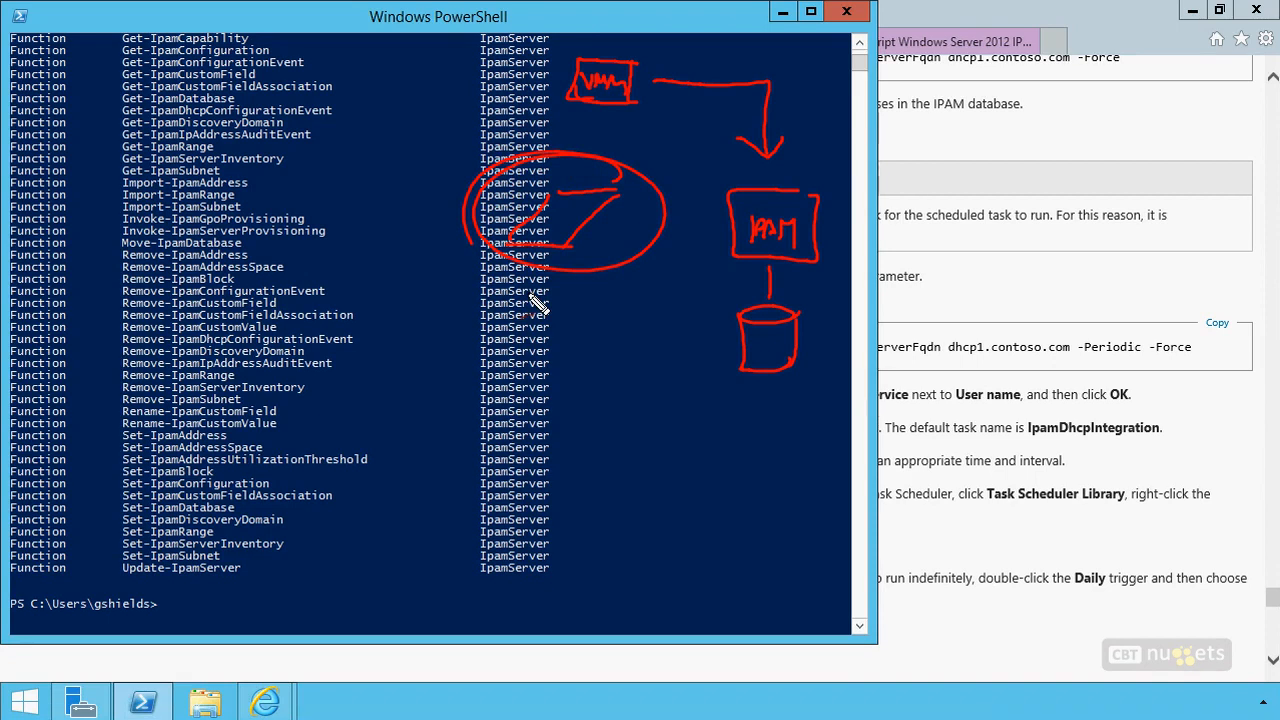
left_click_drag(660, 157, 712, 172)
left_click_drag(712, 268, 652, 270)
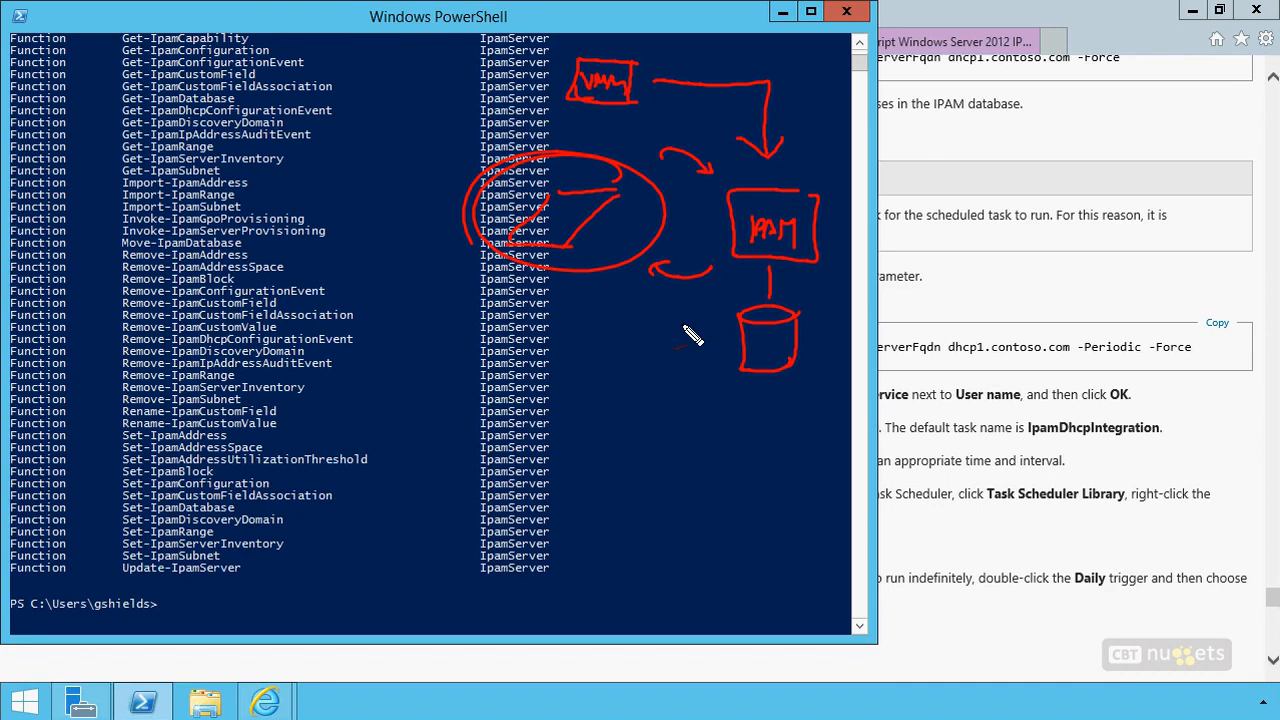
mouse_move(104, 44)
left_mouse_down()
mouse_move(90, 160)
mouse_move(100, 532)
left_mouse_up()
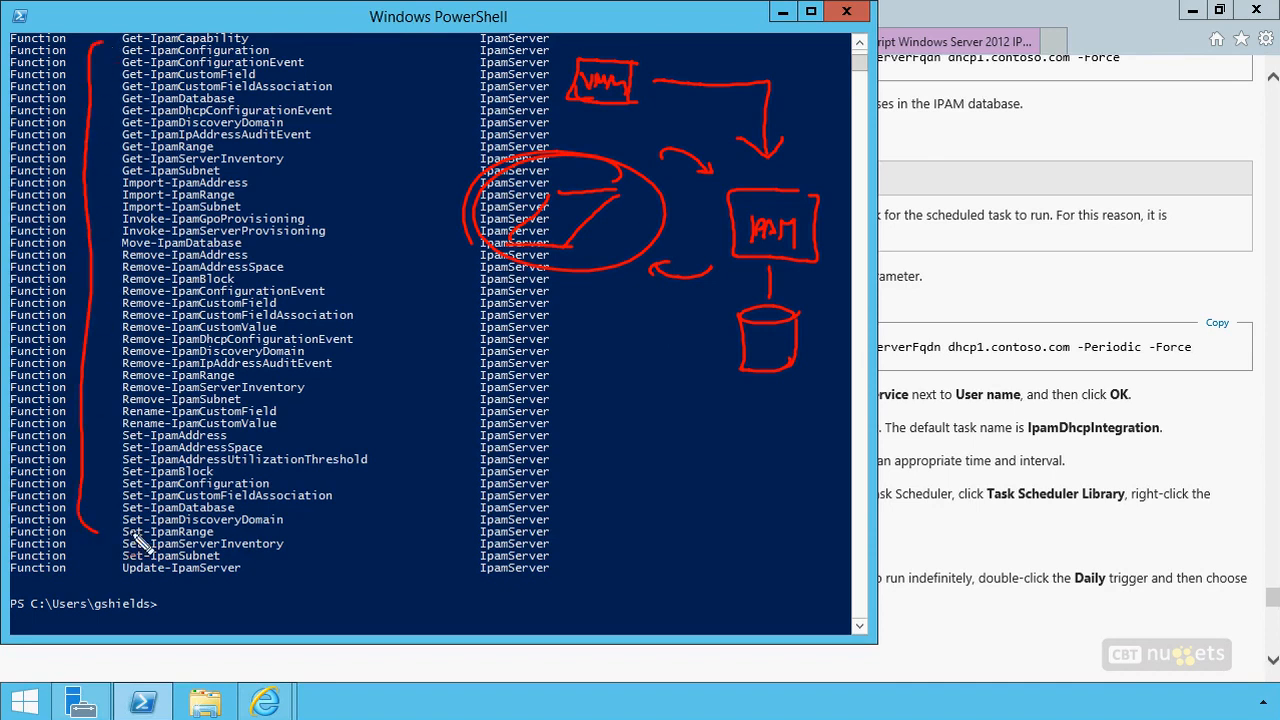
key("Escape")
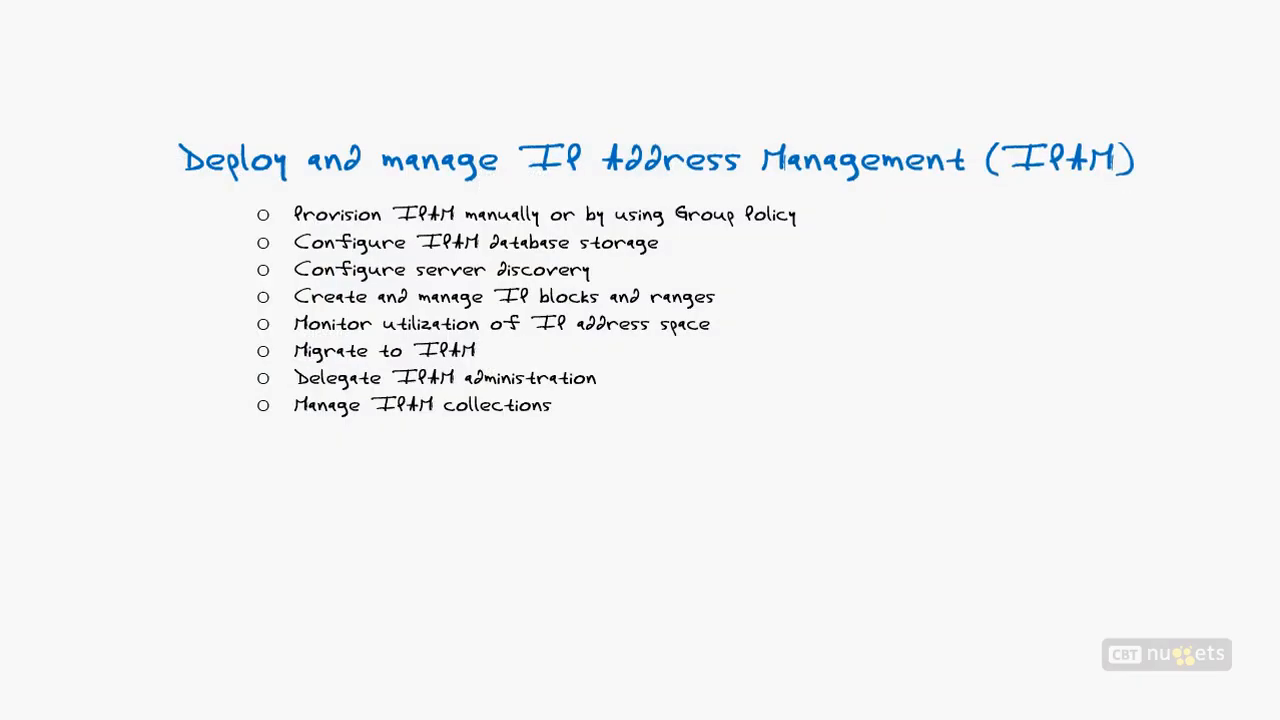
left_click_drag(952, 182, 519, 187)
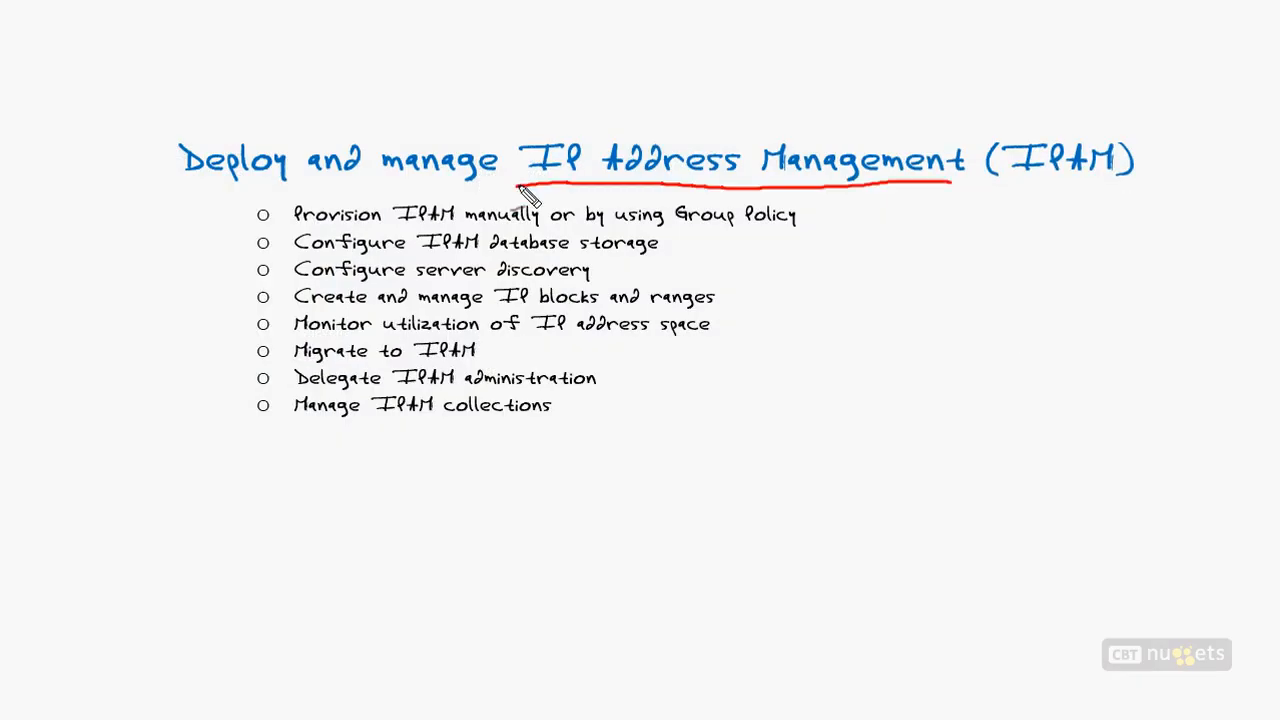
mouse_move(221, 239)
left_mouse_down()
mouse_move(236, 235)
mouse_move(200, 205)
left_mouse_up()
left_click_drag(520, 228, 465, 225)
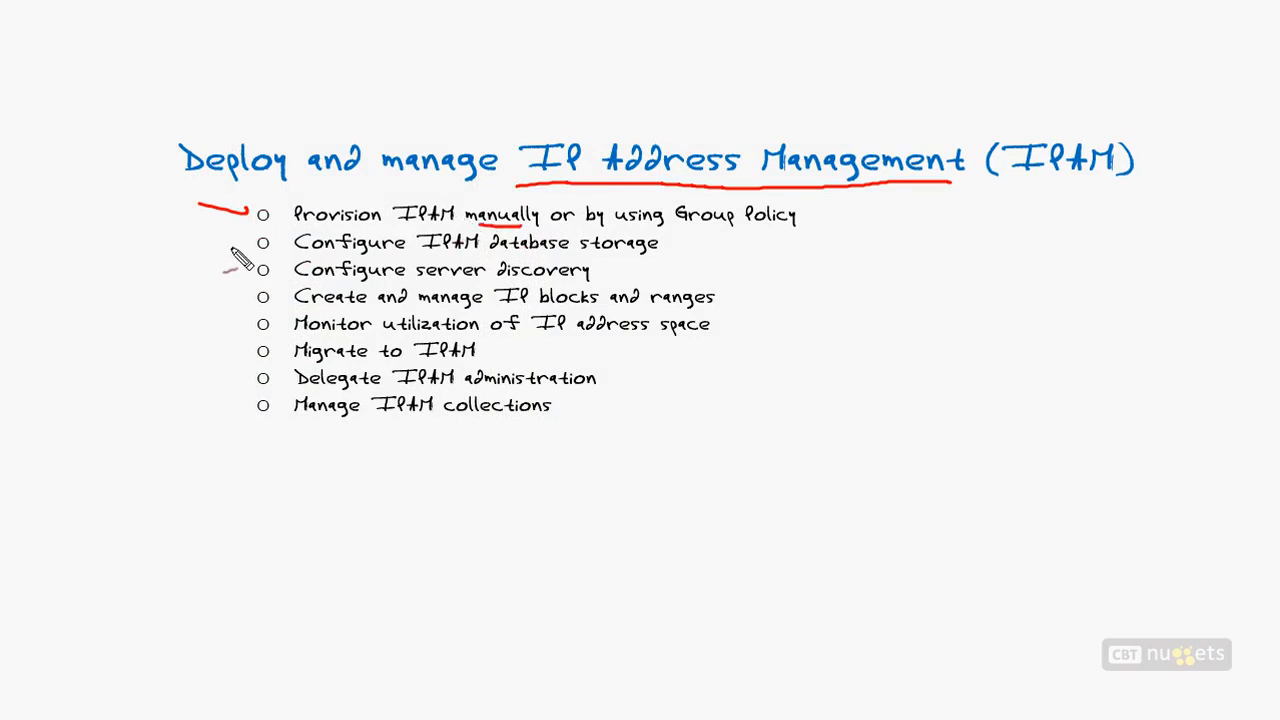